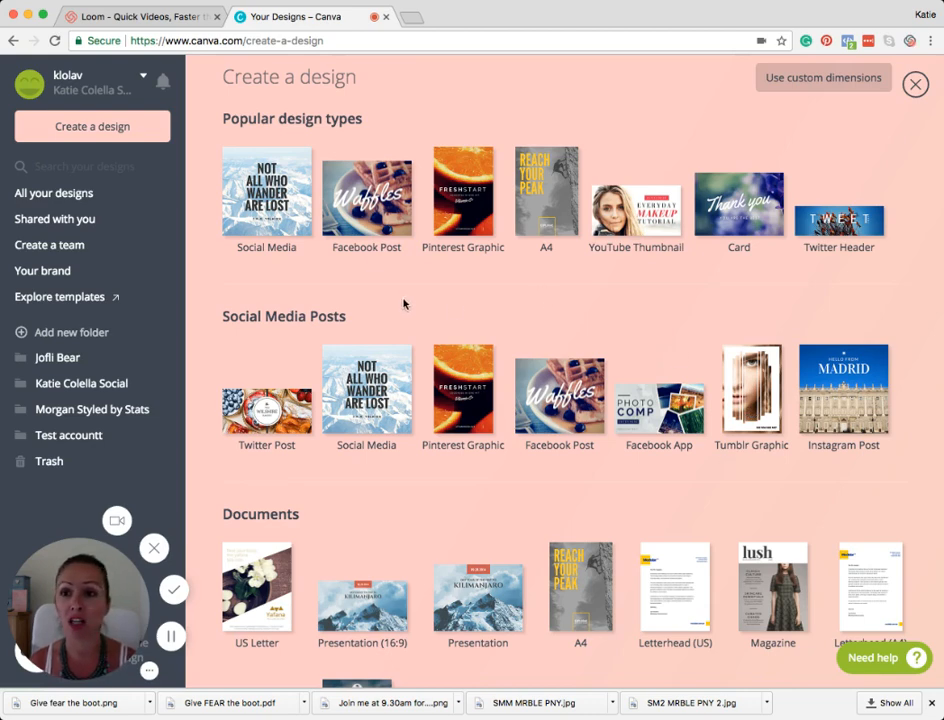
Look over the available design types and the collection of all existing designs
scroll(404, 303, "up", 1)
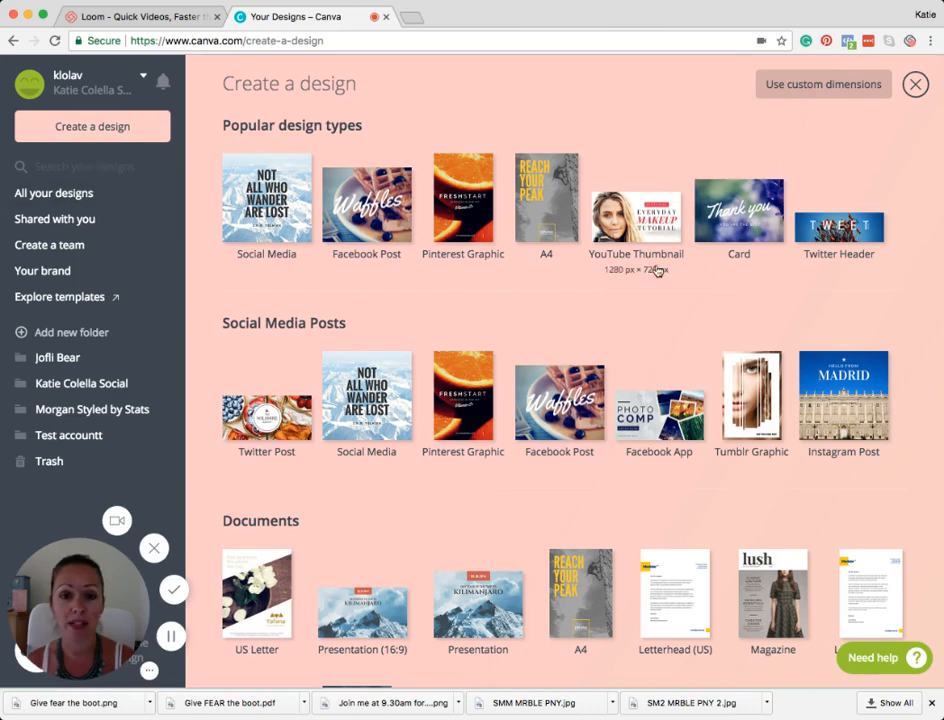
scroll(654, 270, "down", 5)
scroll(651, 270, "up", 5)
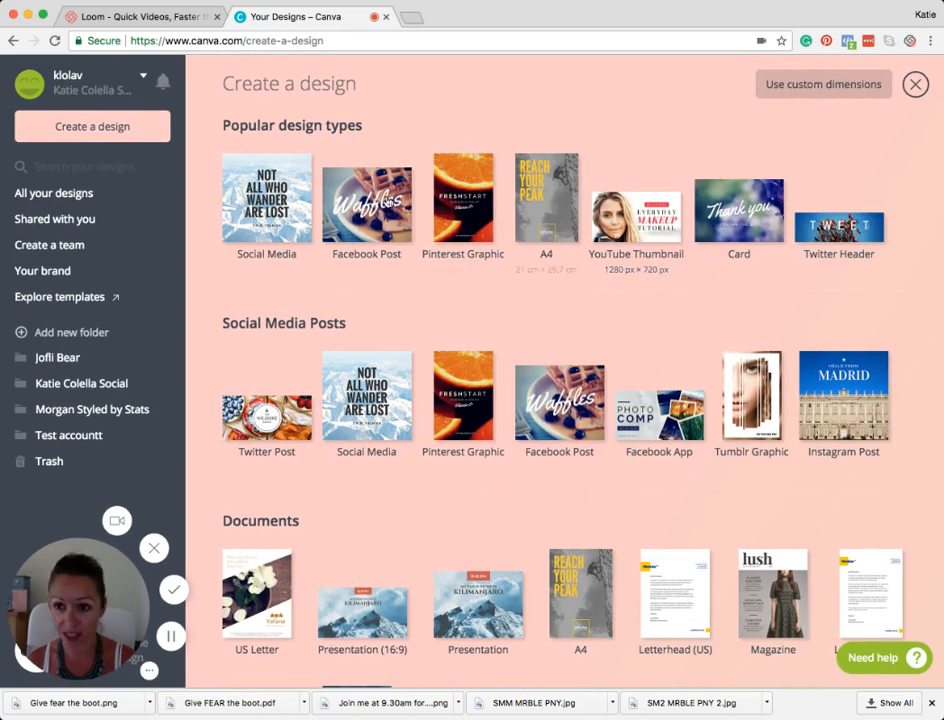
left_click(62, 194)
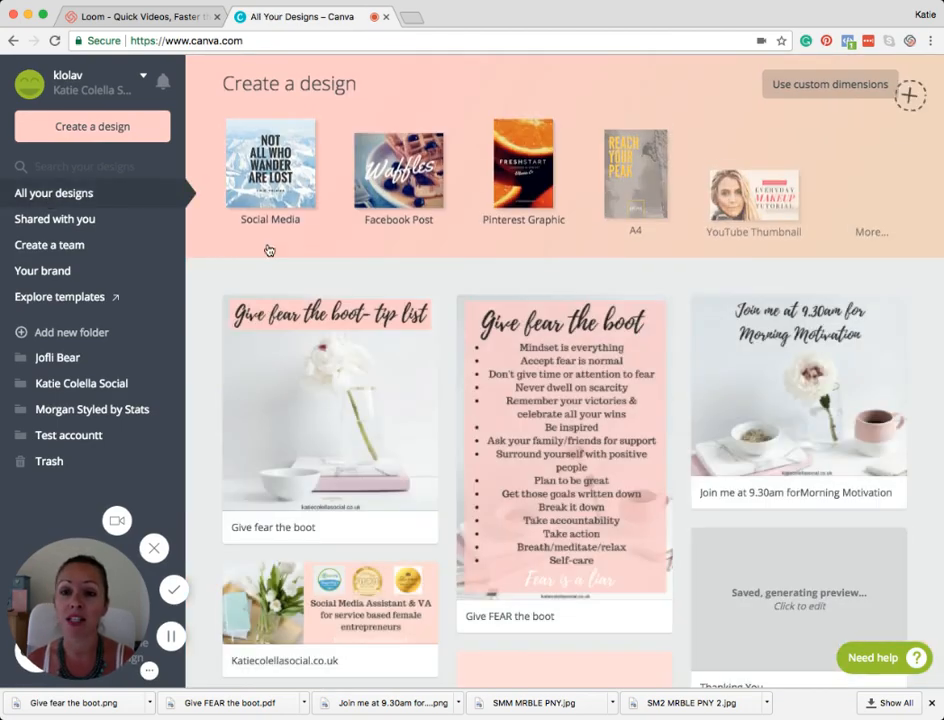
scroll(665, 313, "down", 10)
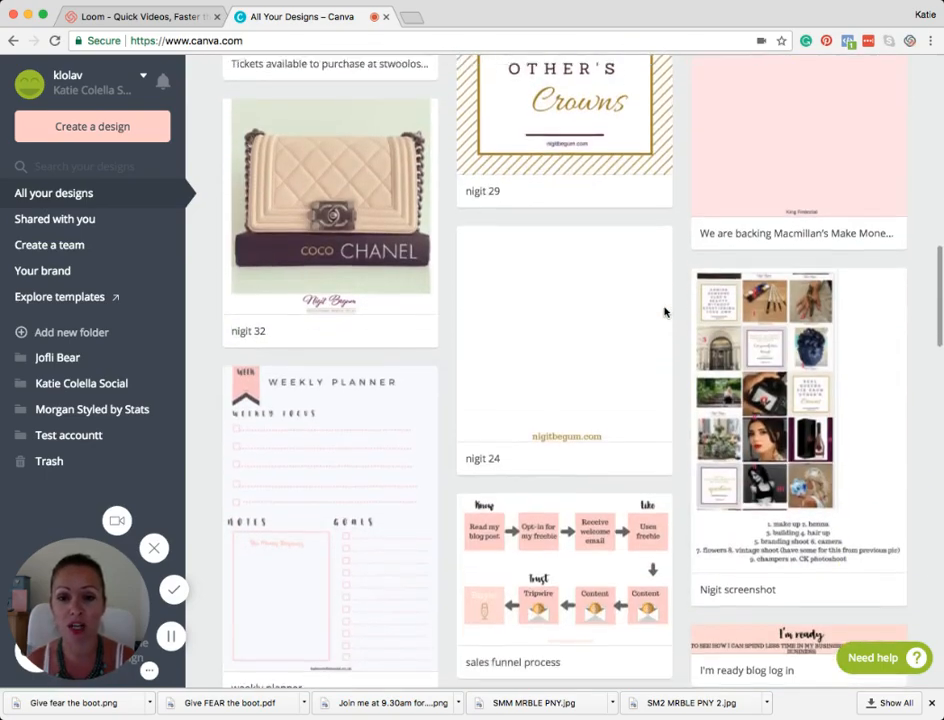
scroll(665, 313, "up", 15)
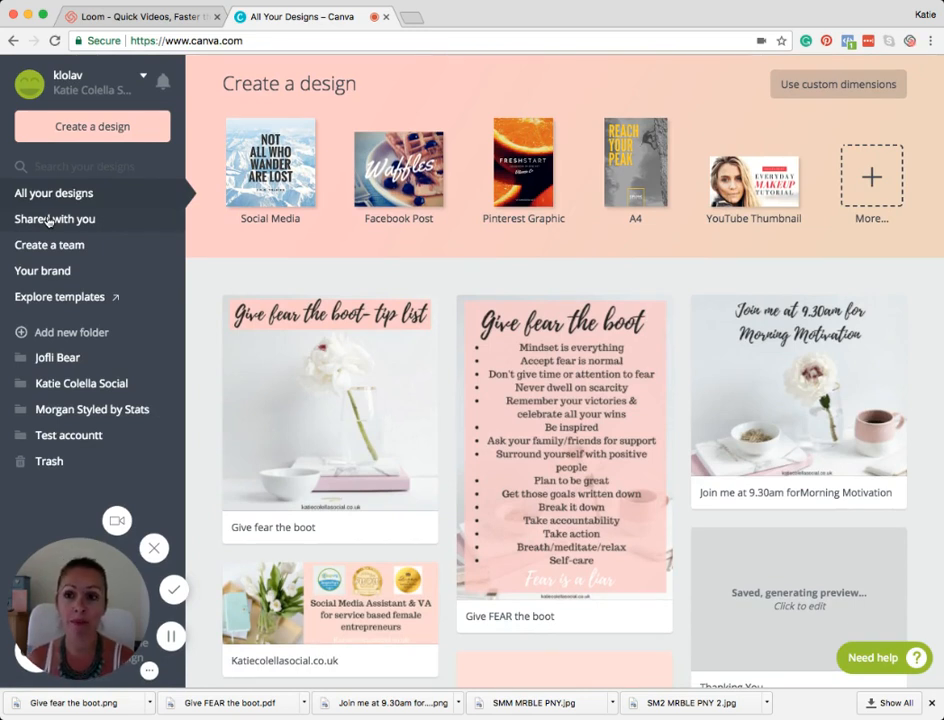
Open the brand kit and review its color palettes, logos, brand fonts and uploaded fonts
left_click(44, 271)
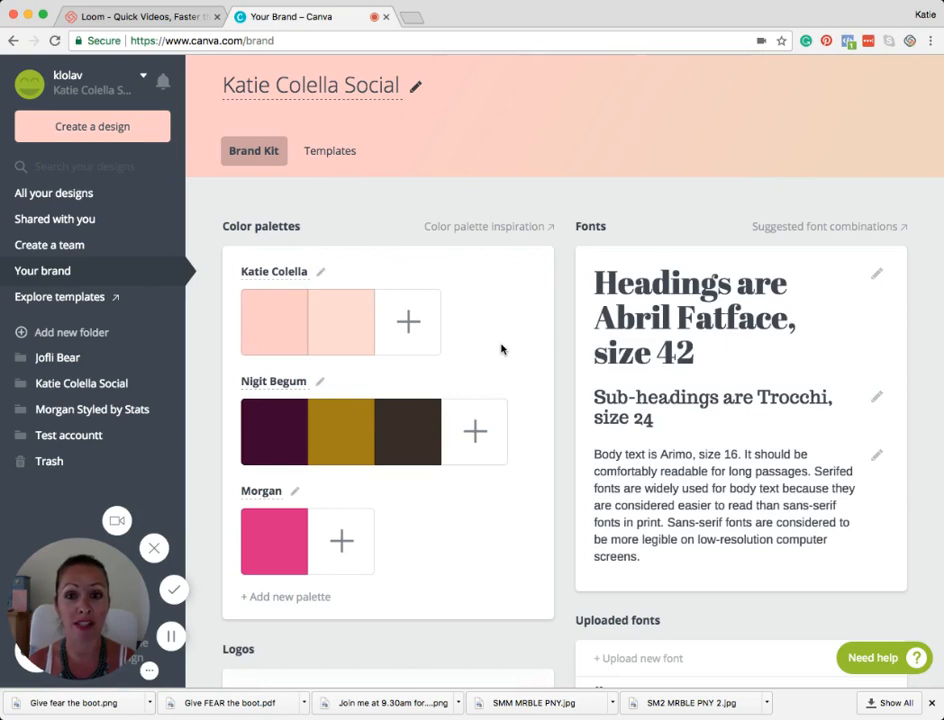
scroll(502, 349, "down", 5)
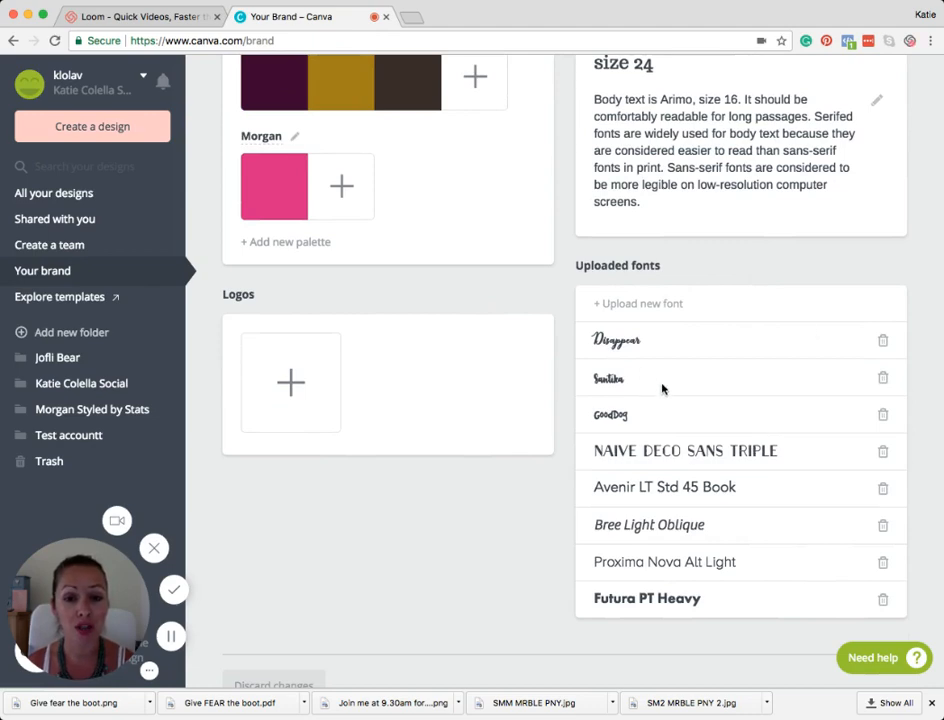
scroll(720, 383, "down", 1)
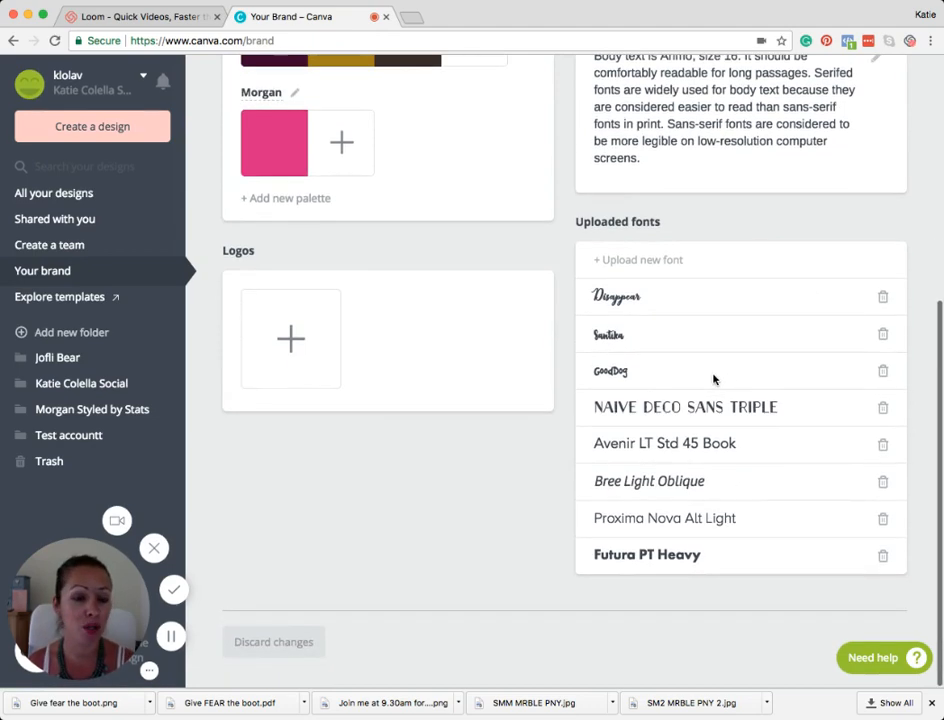
scroll(713, 378, "up", 2)
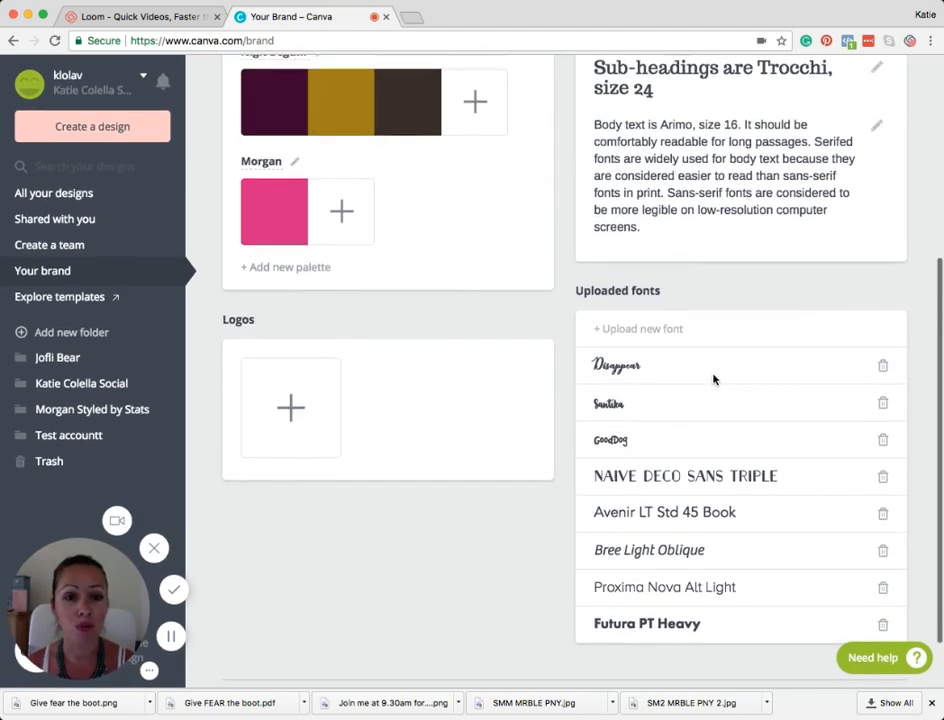
scroll(713, 378, "up", 5)
scroll(716, 330, "down", 2)
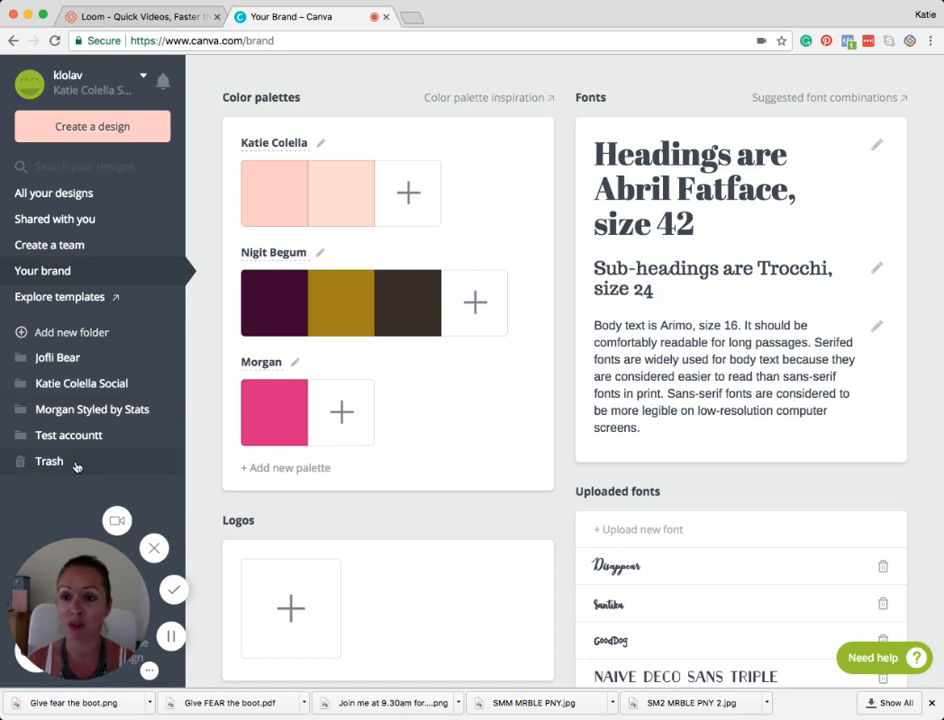
scroll(211, 274, "up", 3)
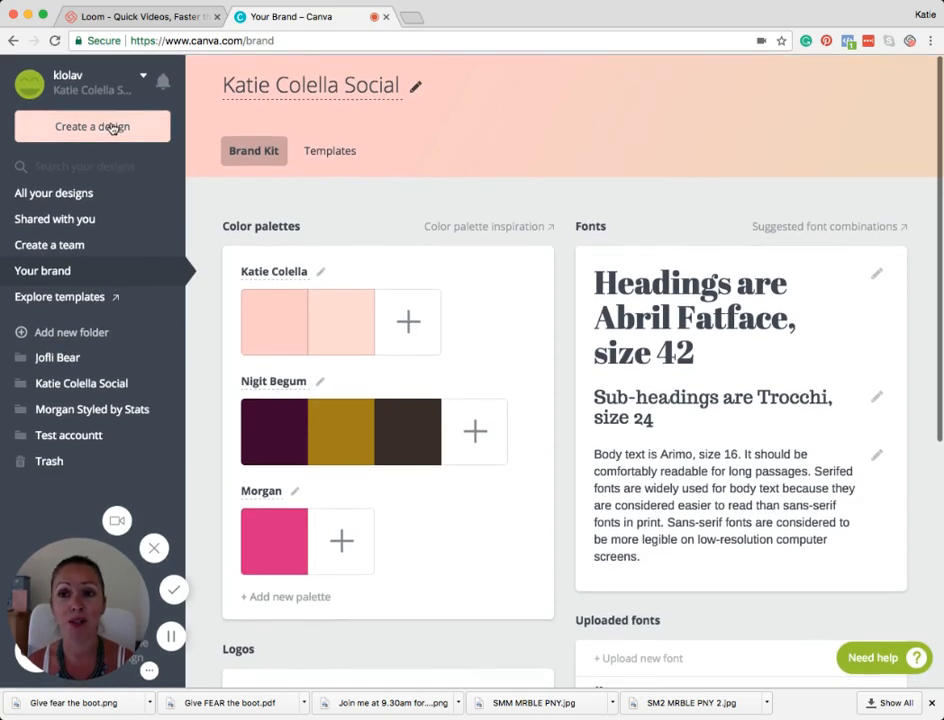
Examine the full catalogue of design types for a new design, from the popular types through to the ads
left_click(113, 127)
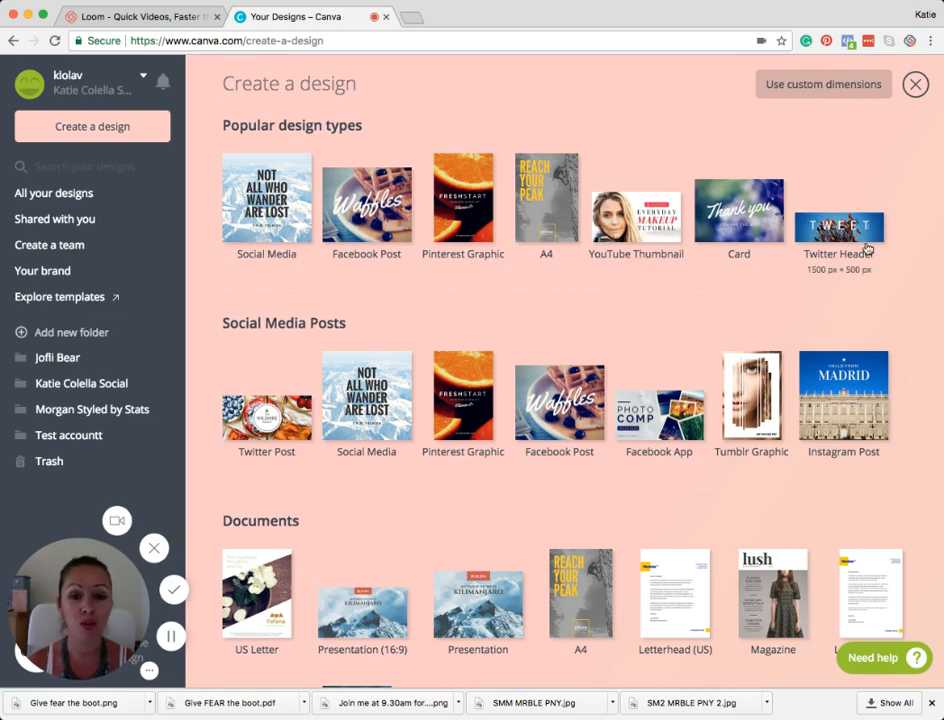
scroll(636, 287, "down", 2)
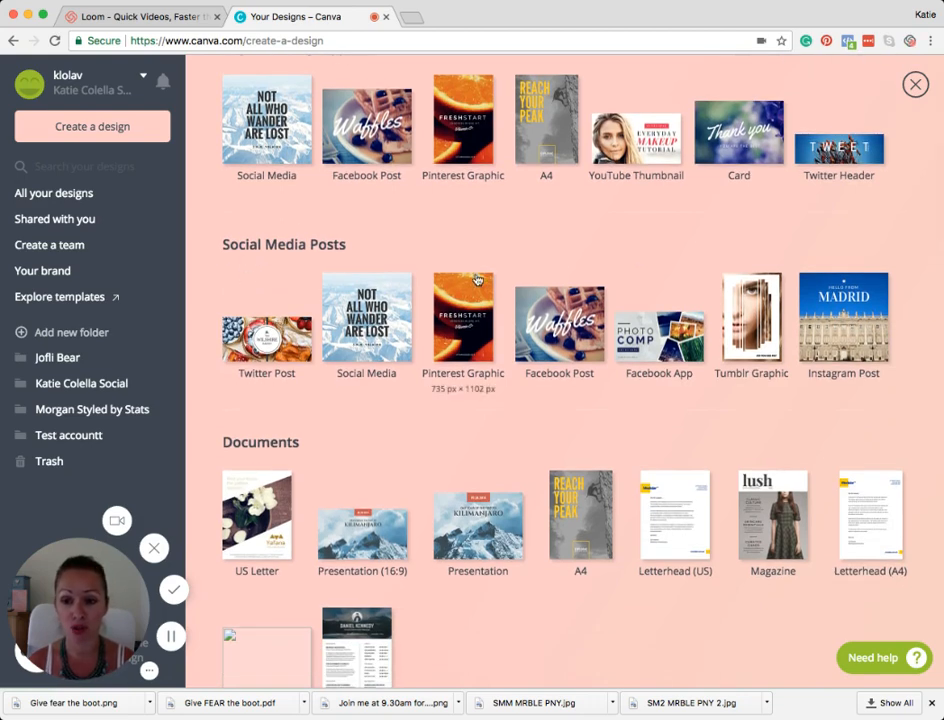
scroll(596, 272, "down", 3)
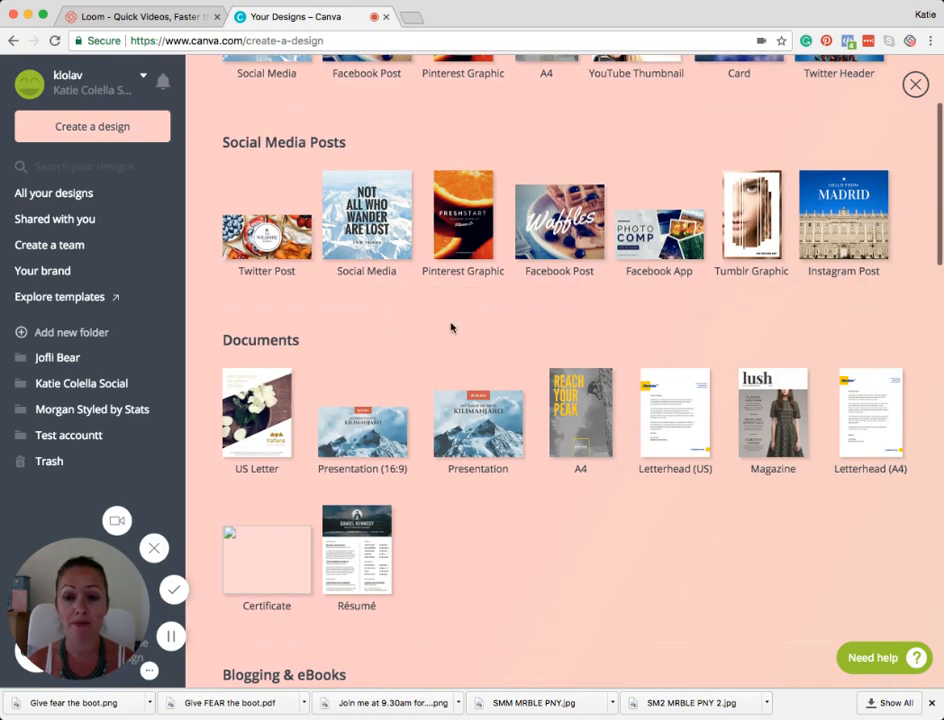
scroll(451, 327, "down", 3)
scroll(451, 327, "down", 10)
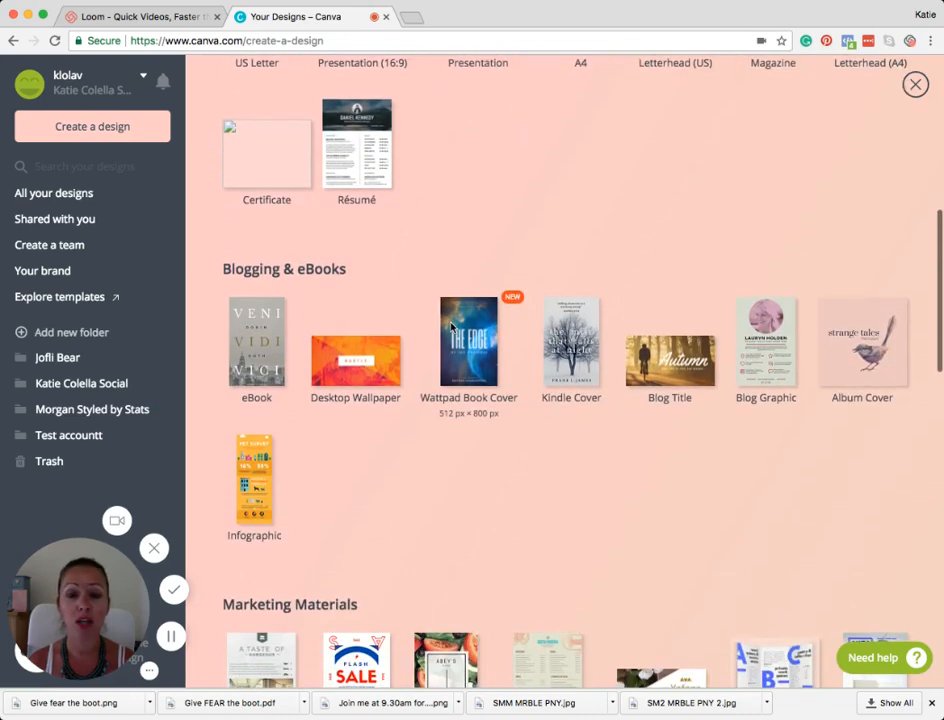
scroll(451, 327, "down", 6)
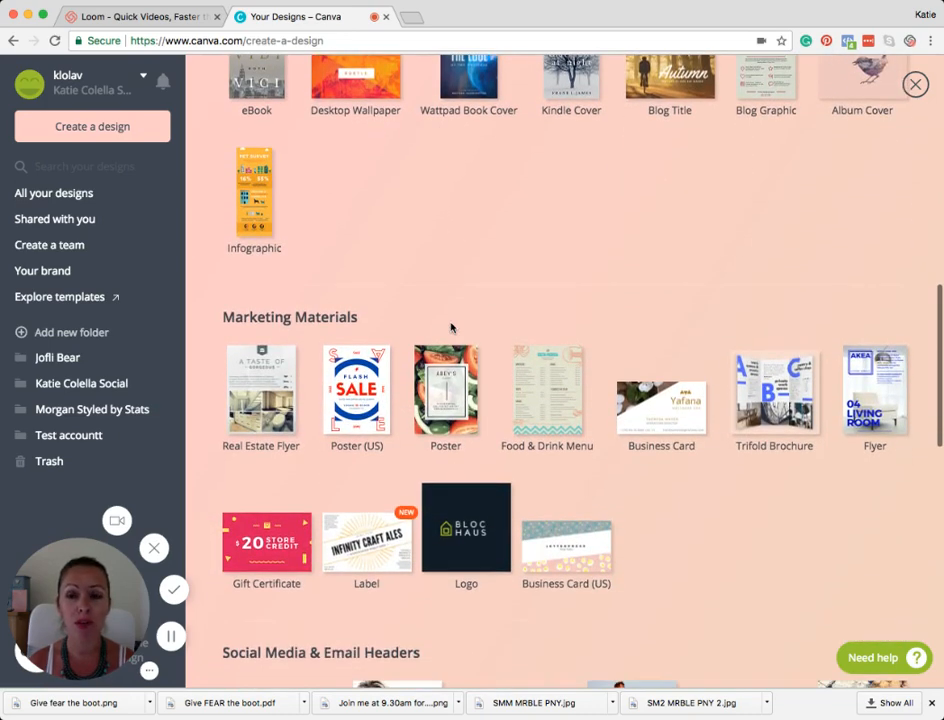
scroll(451, 327, "down", 5)
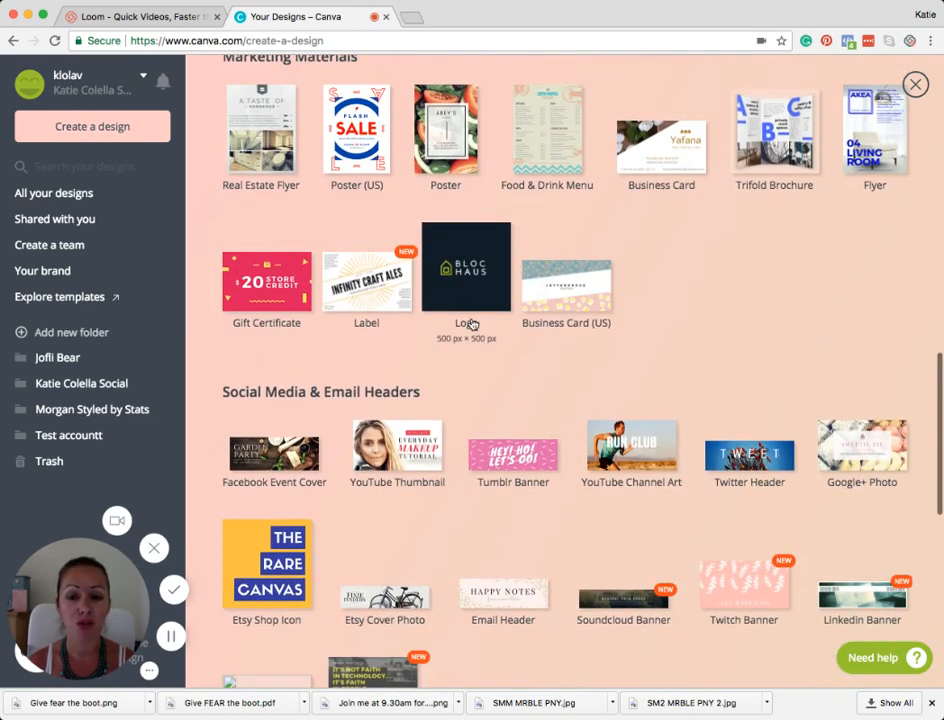
scroll(473, 324, "down", 18)
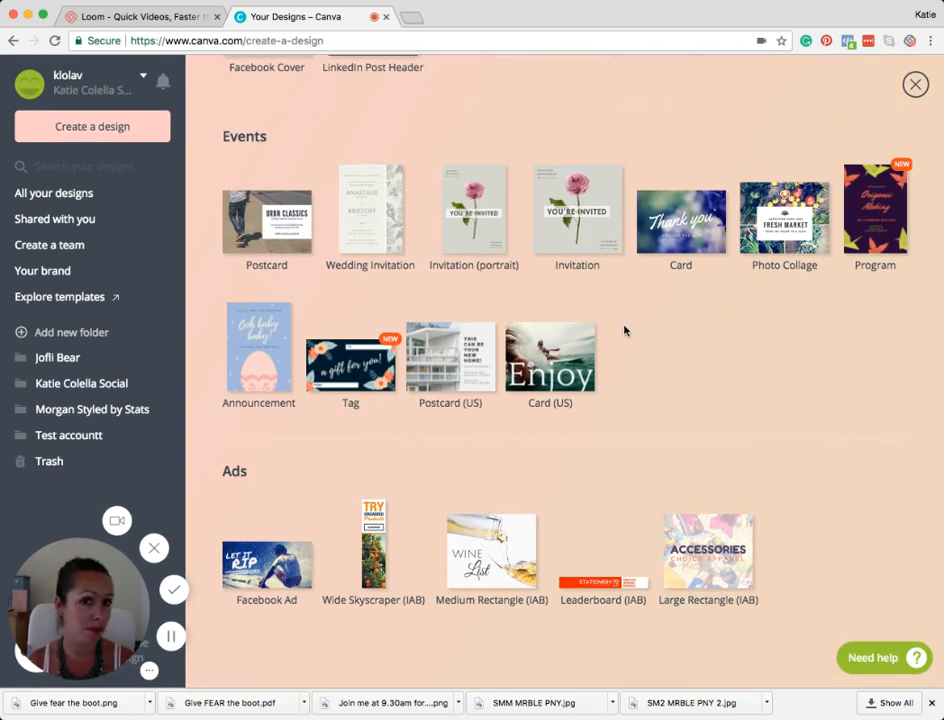
scroll(624, 330, "up", 20)
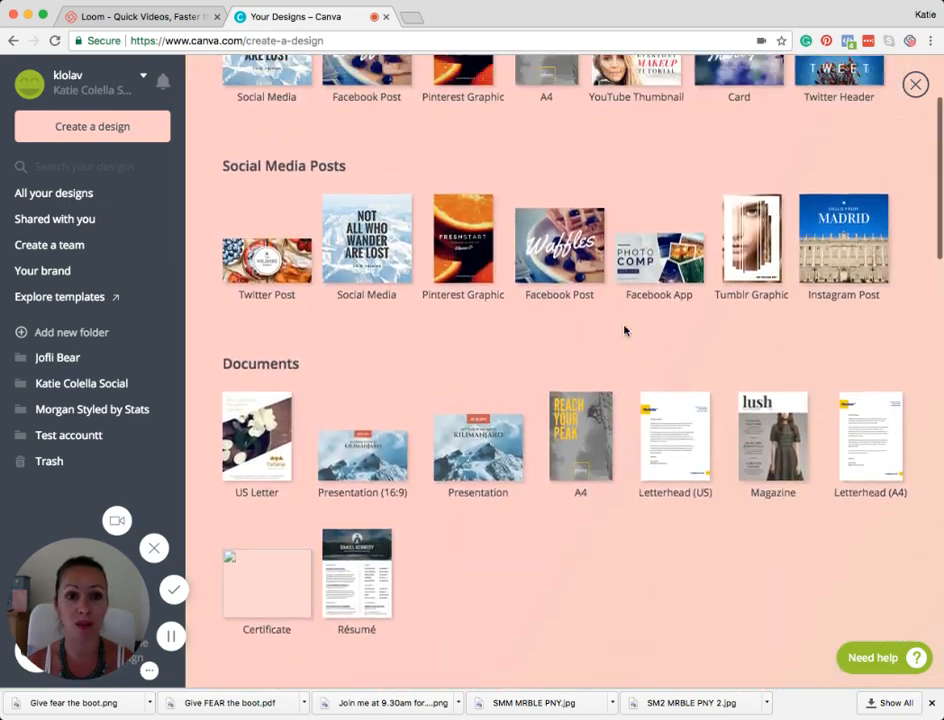
scroll(624, 330, "up", 3)
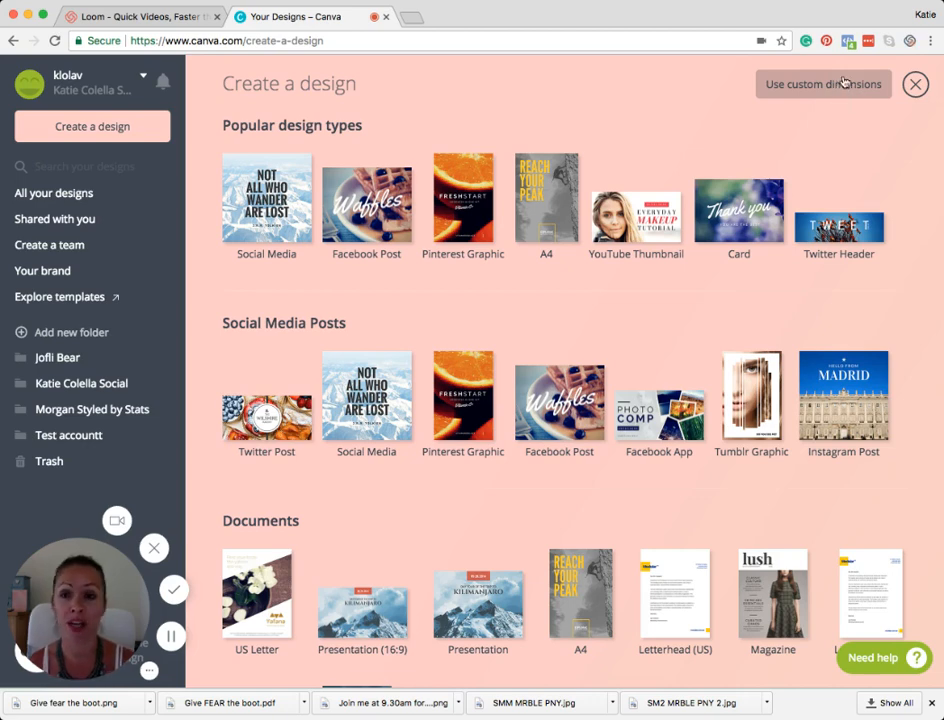
Create a new Social Media design and search the image library for "laptop"
left_click(270, 188)
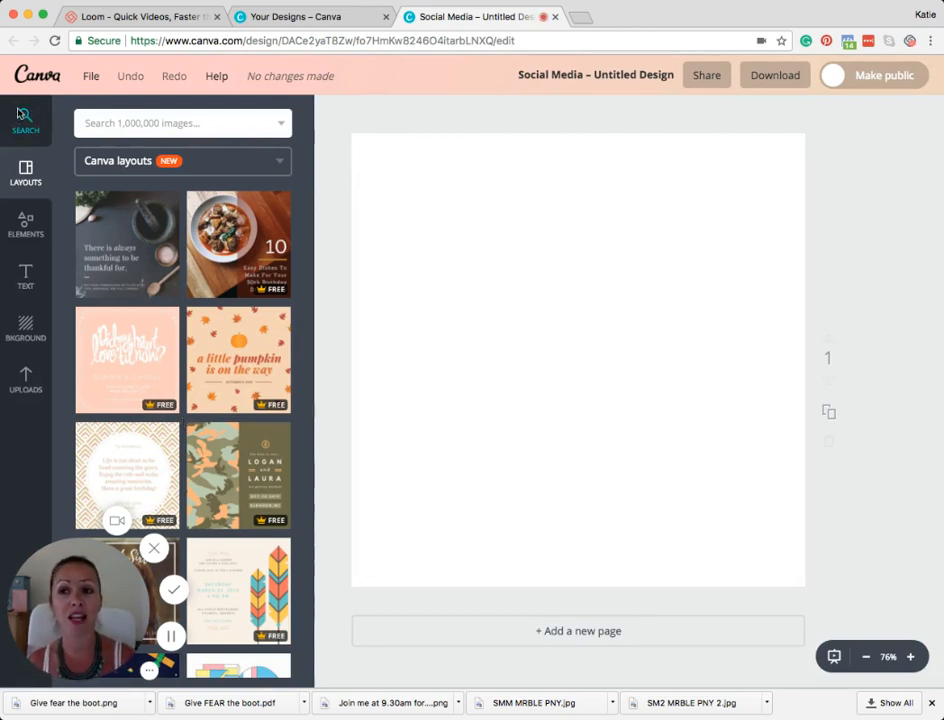
left_click(201, 125)
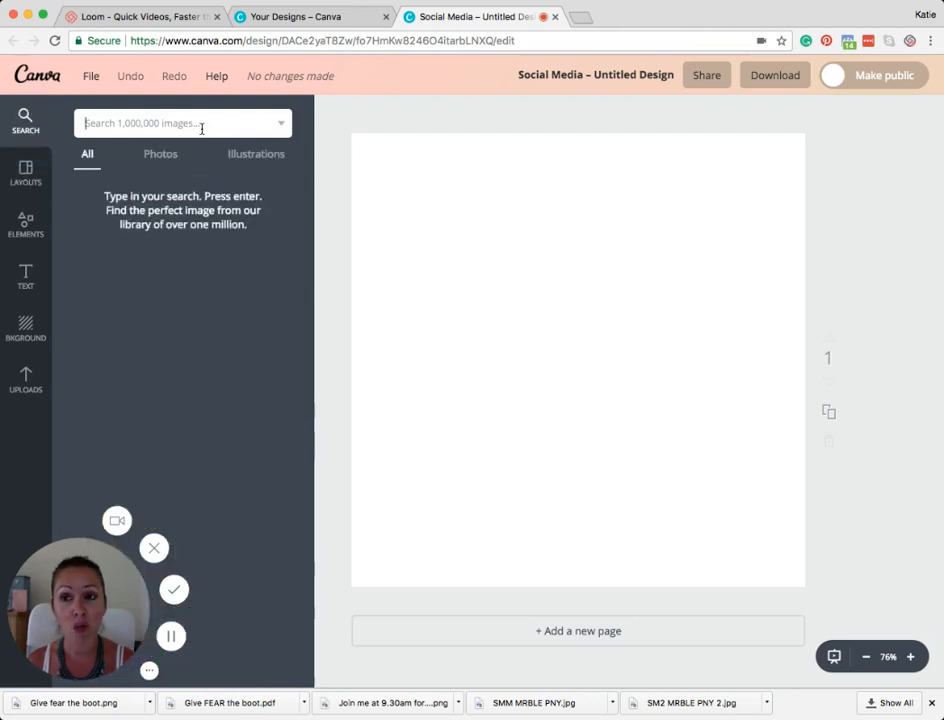
type("laptop")
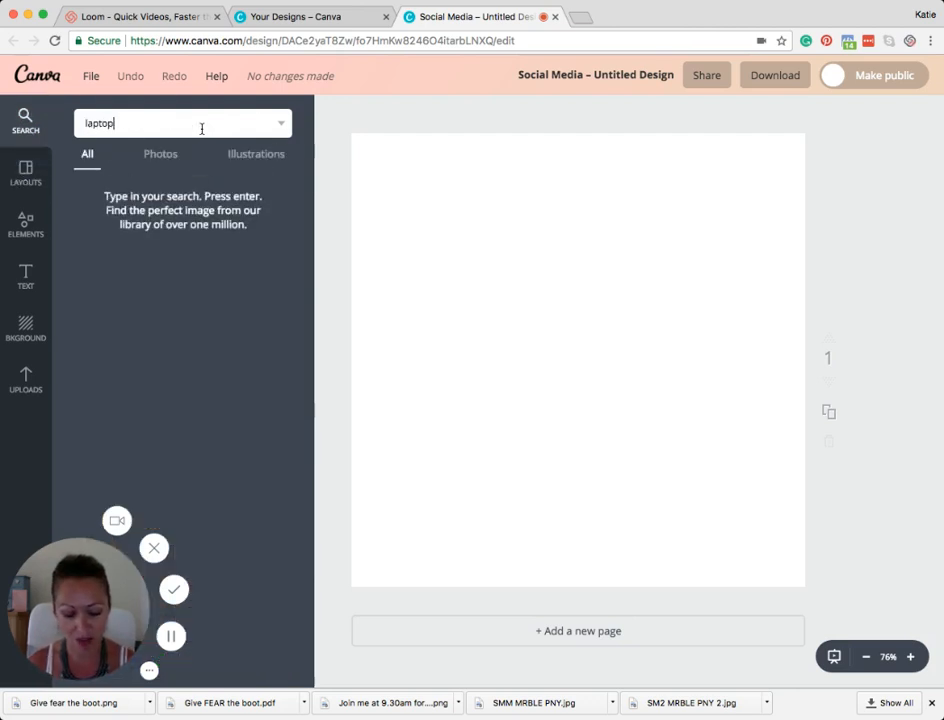
key("Return")
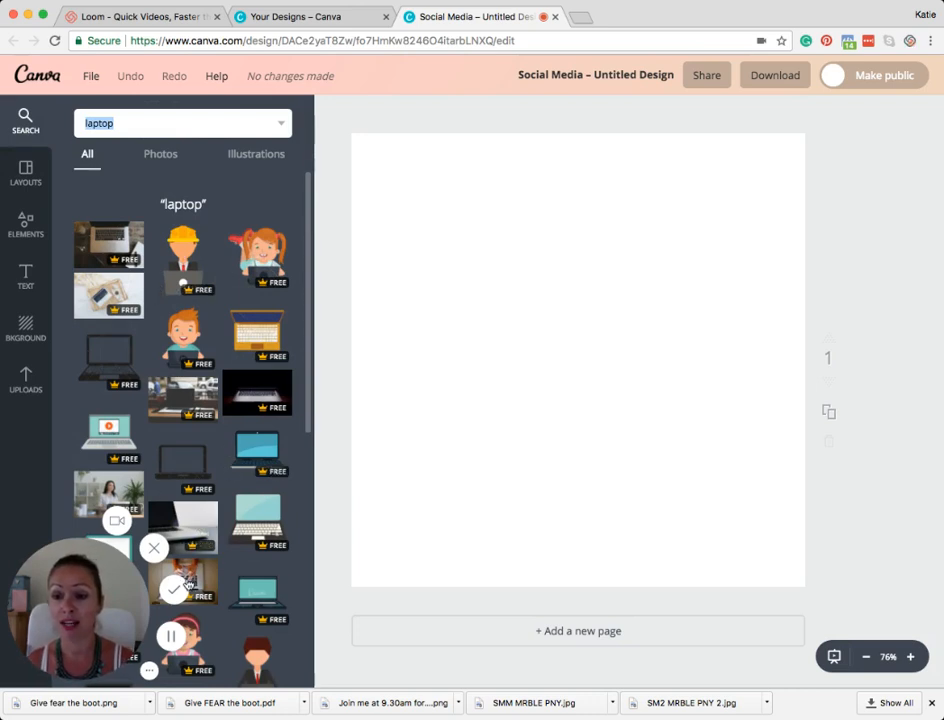
Add the photo of hands typing on a laptop, and replace it with the photo of a laptop on a wicker tray
left_click(198, 528)
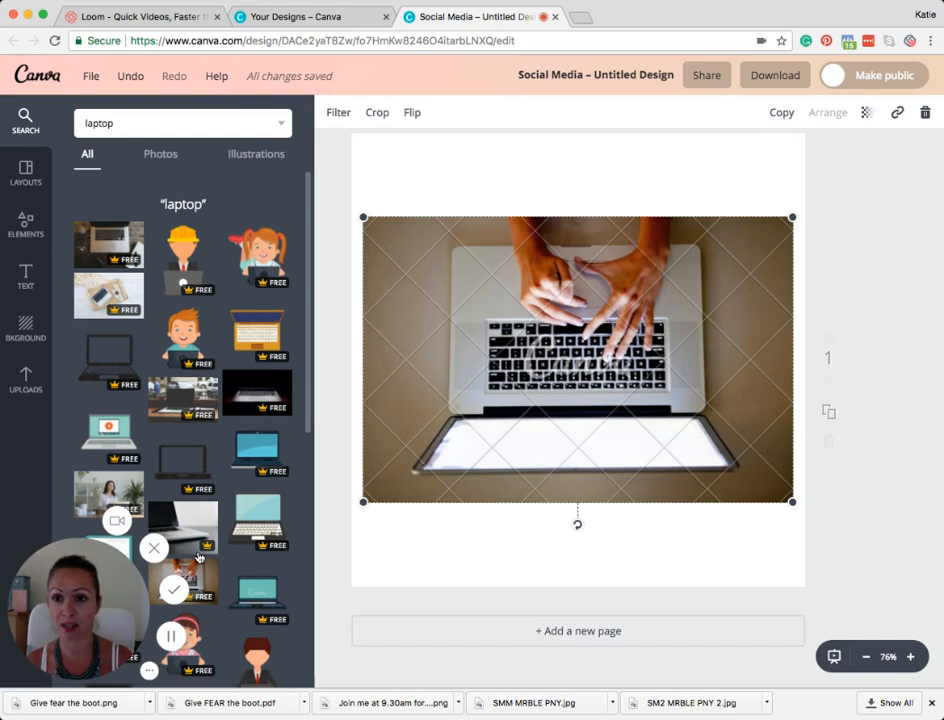
left_click(106, 300)
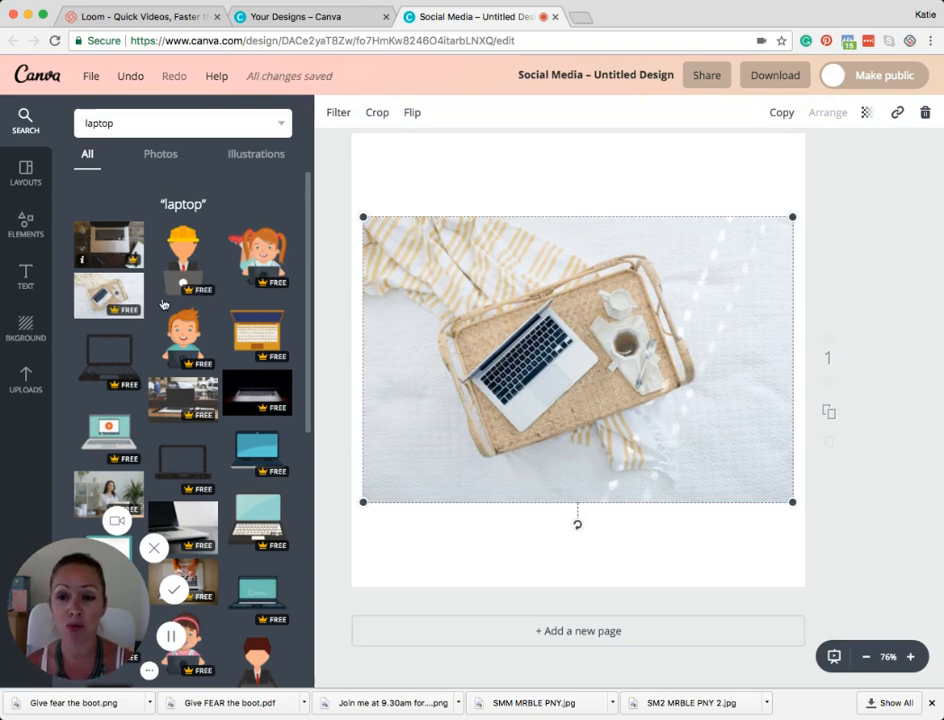
Try the 1 USD portrait photo of a woman sitting with a white laptop, and delete it from the page
scroll(183, 315, "down", 8)
scroll(183, 315, "down", 10)
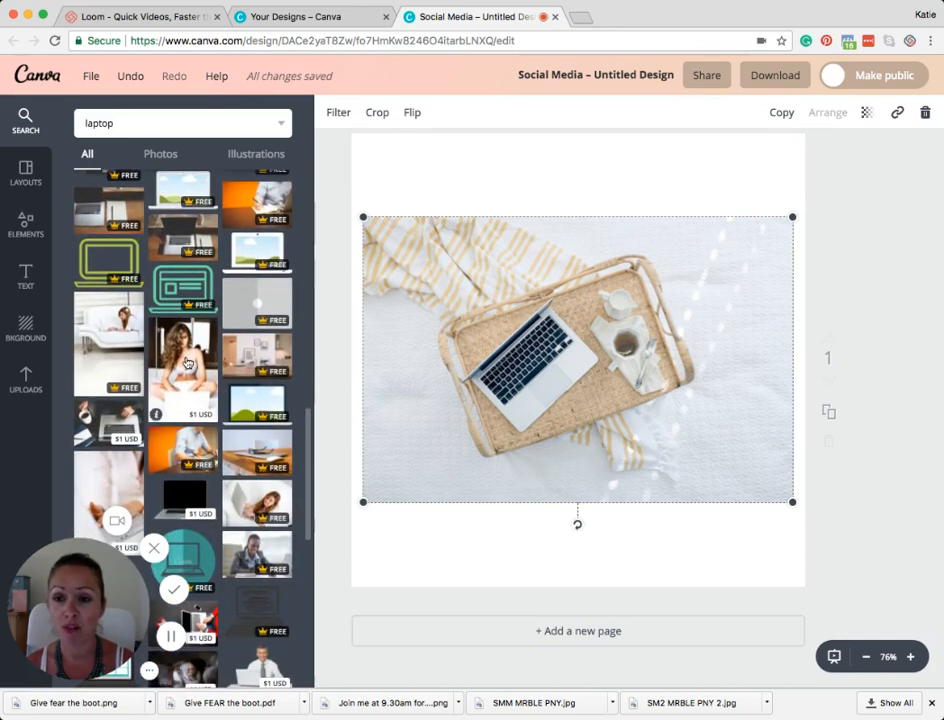
left_click(187, 363)
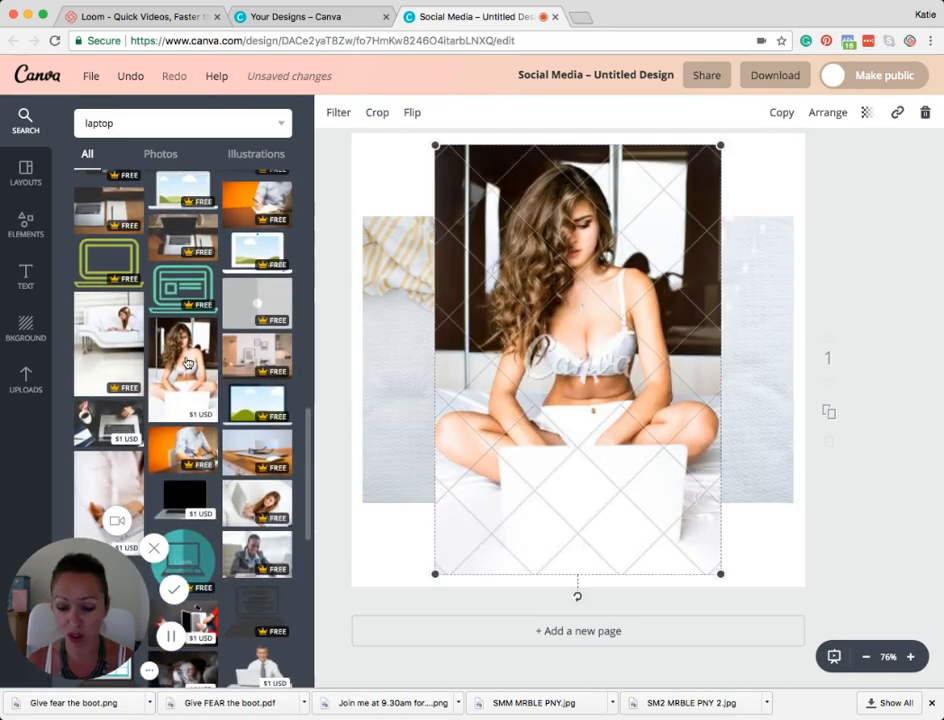
left_click(505, 320)
key("Delete")
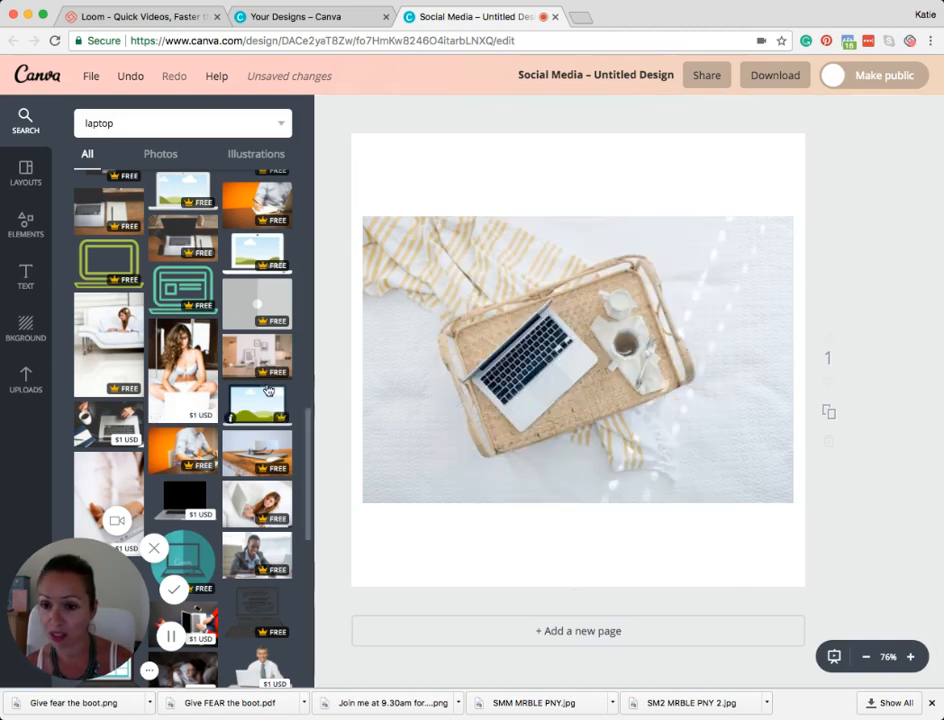
Try the photo of a woman lying on white bedding with a laptop, and remove it from the page
scroll(270, 480, "down", 1)
left_click(276, 497)
left_click(674, 400)
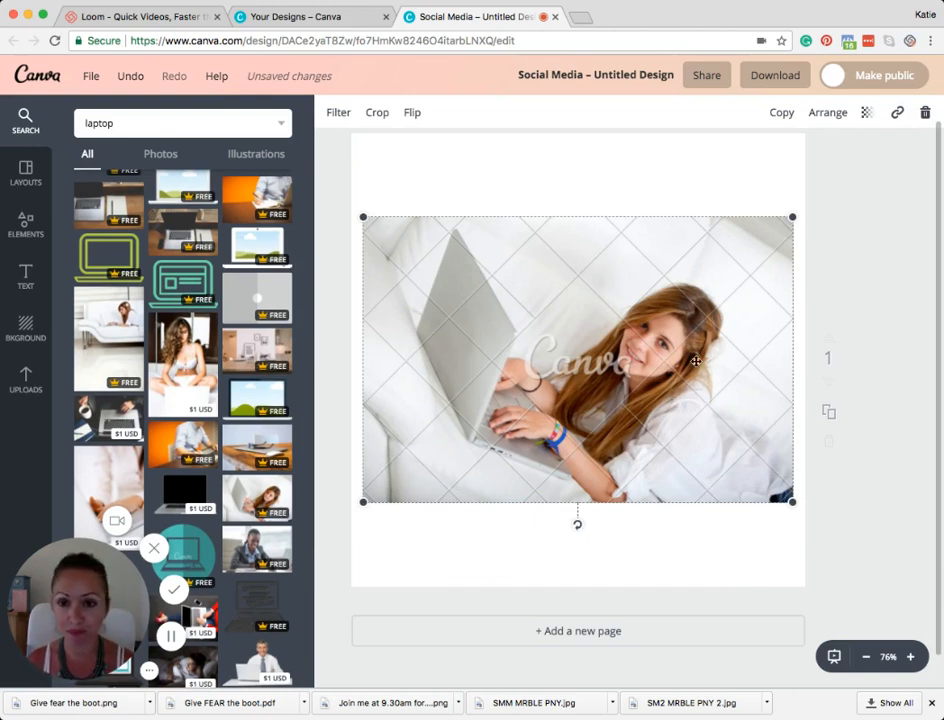
key("ctrl+z")
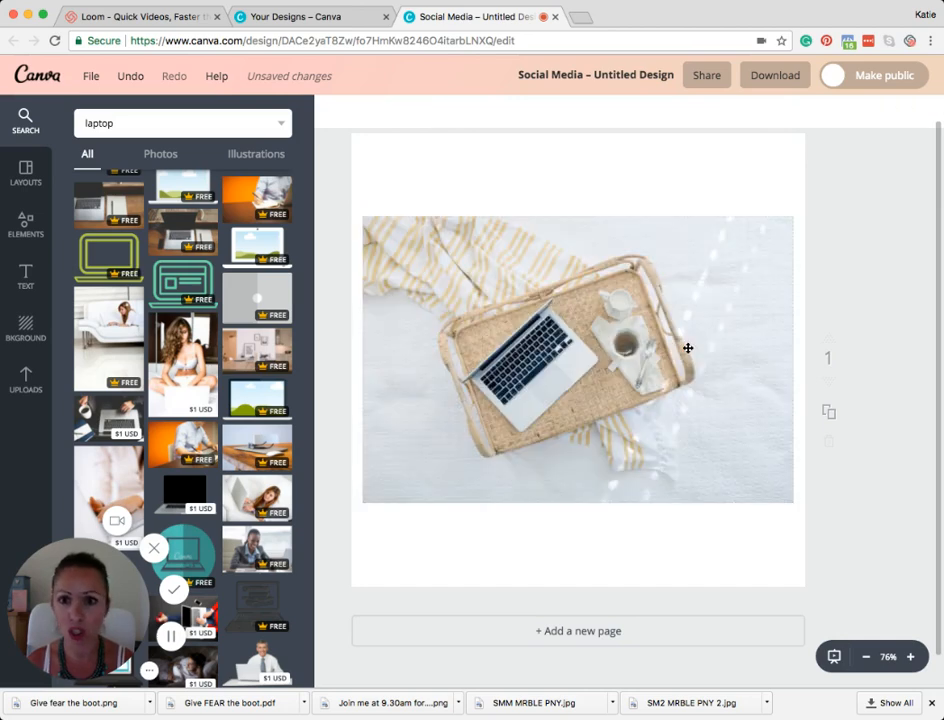
Browse the ready-made Canva layouts and check which layout sources and design folders can be chosen
left_click(28, 180)
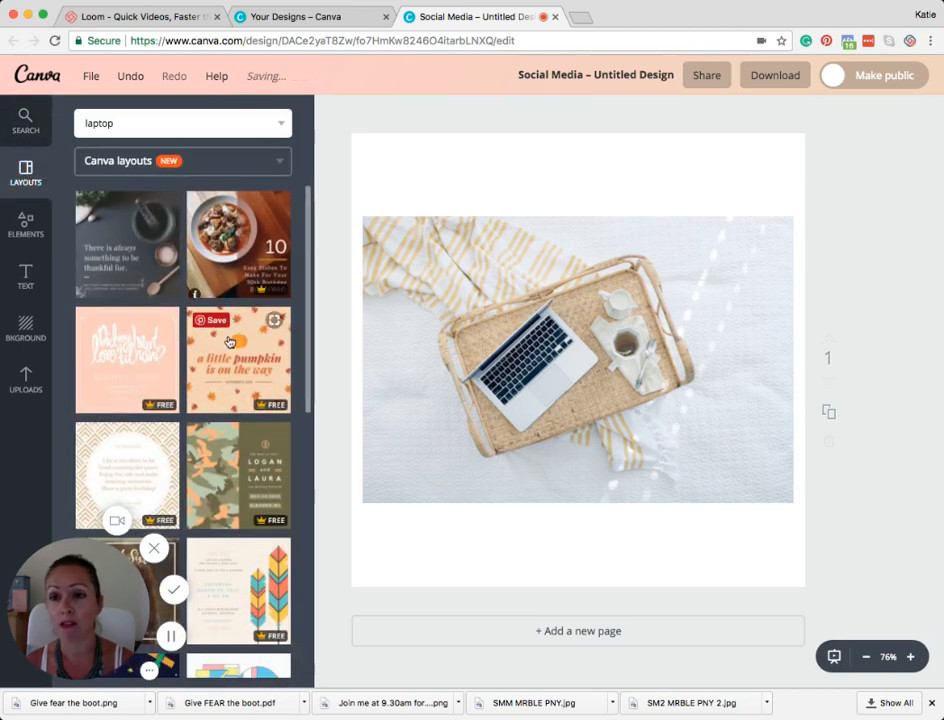
scroll(235, 321, "down", 1)
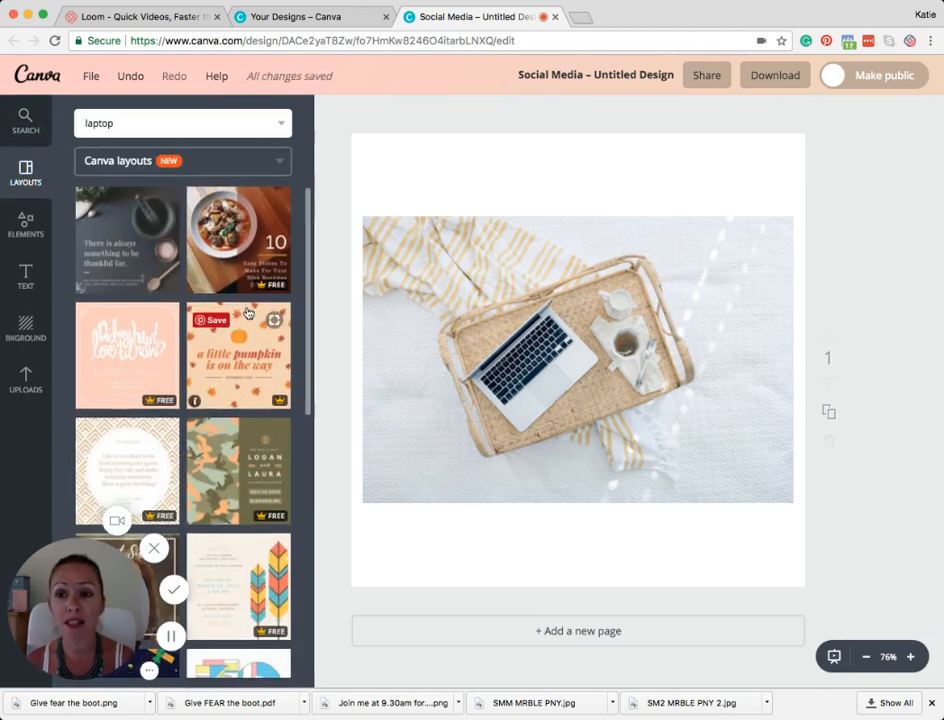
scroll(248, 314, "down", 5)
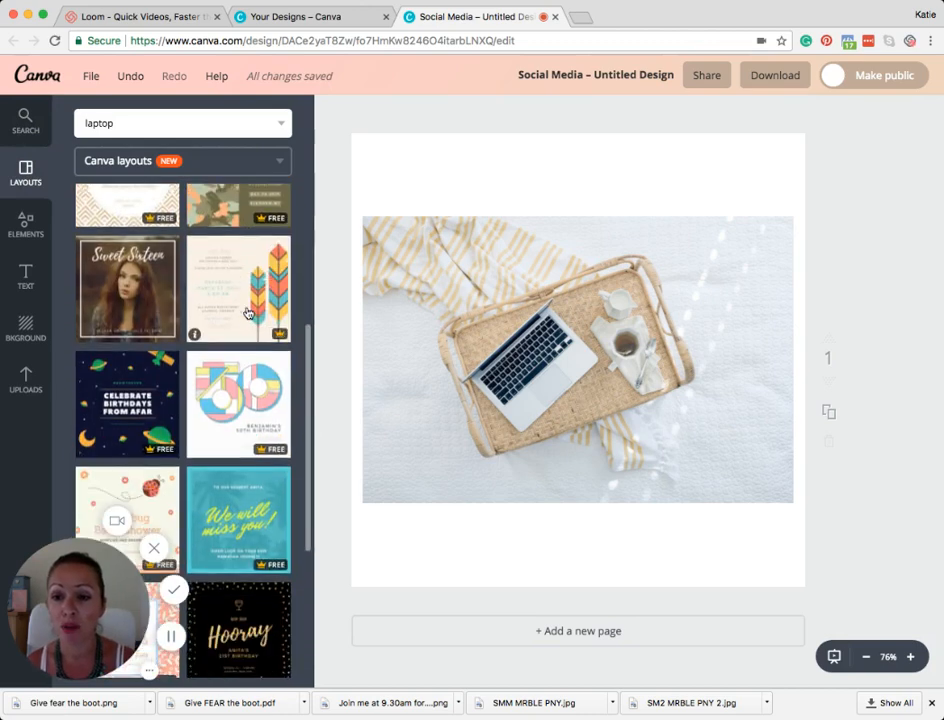
scroll(248, 314, "up", 4)
left_click(276, 163)
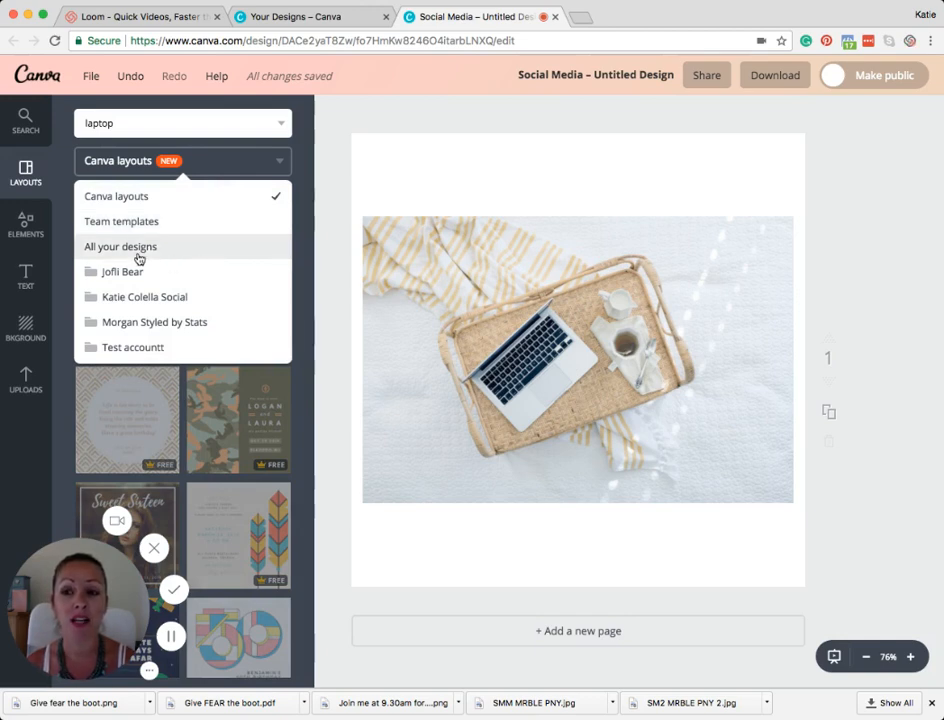
left_click(279, 166)
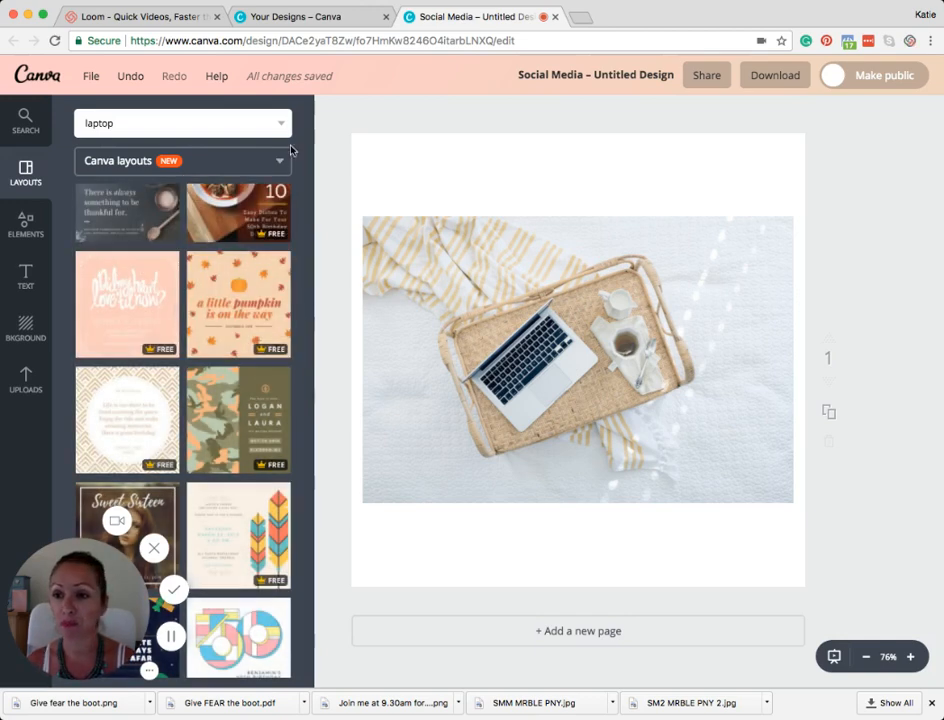
Look through the element categories, from Free Photos, Grids and Frames down to Real Estate and Wedding
left_click(27, 225)
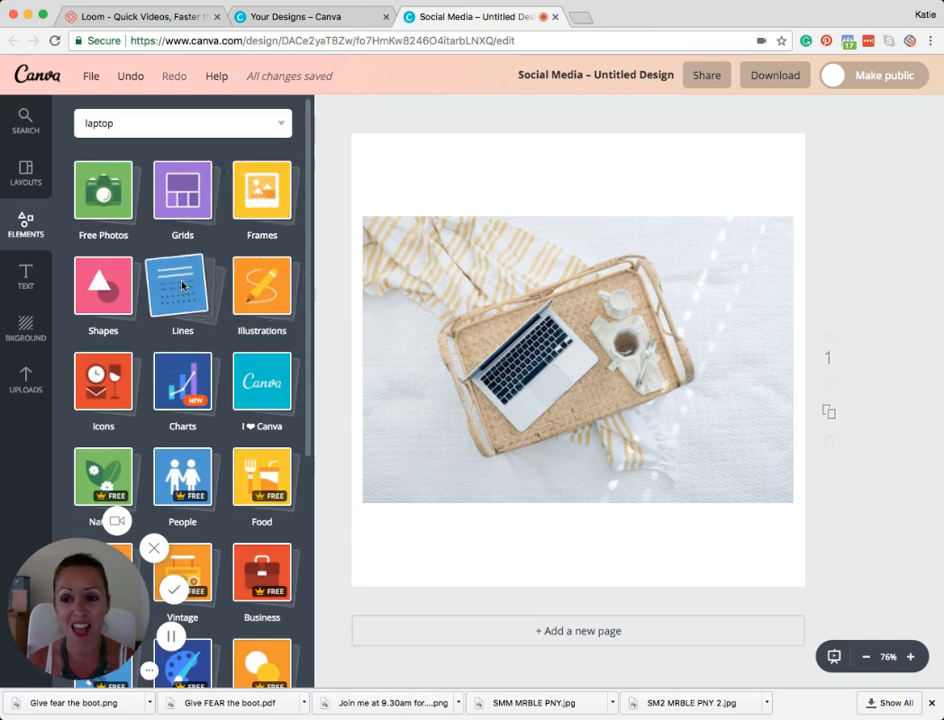
scroll(140, 240, "down", 2)
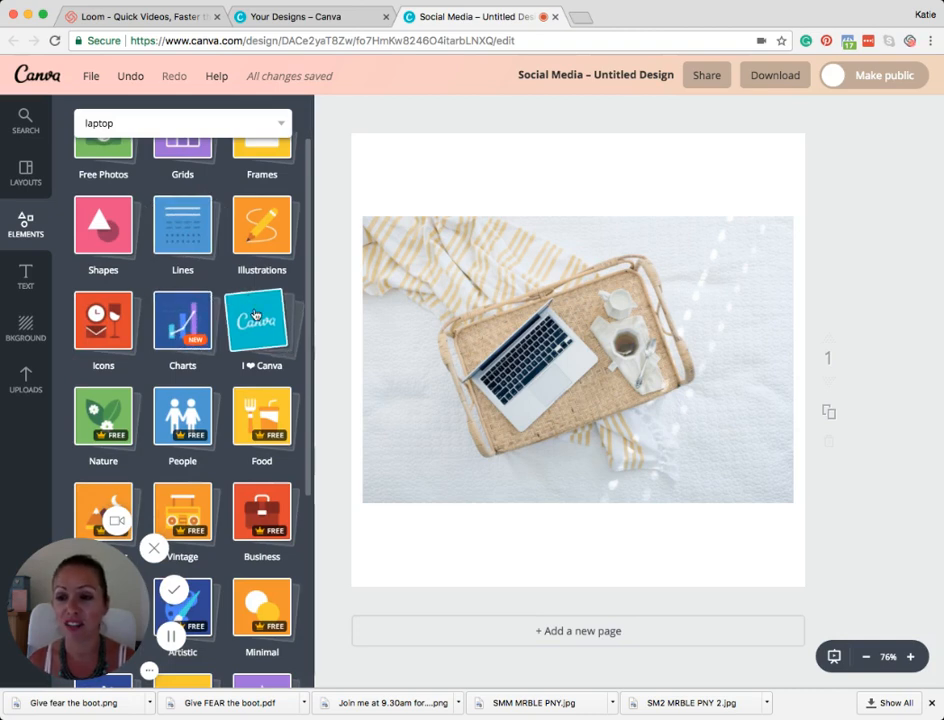
scroll(257, 312, "down", 1)
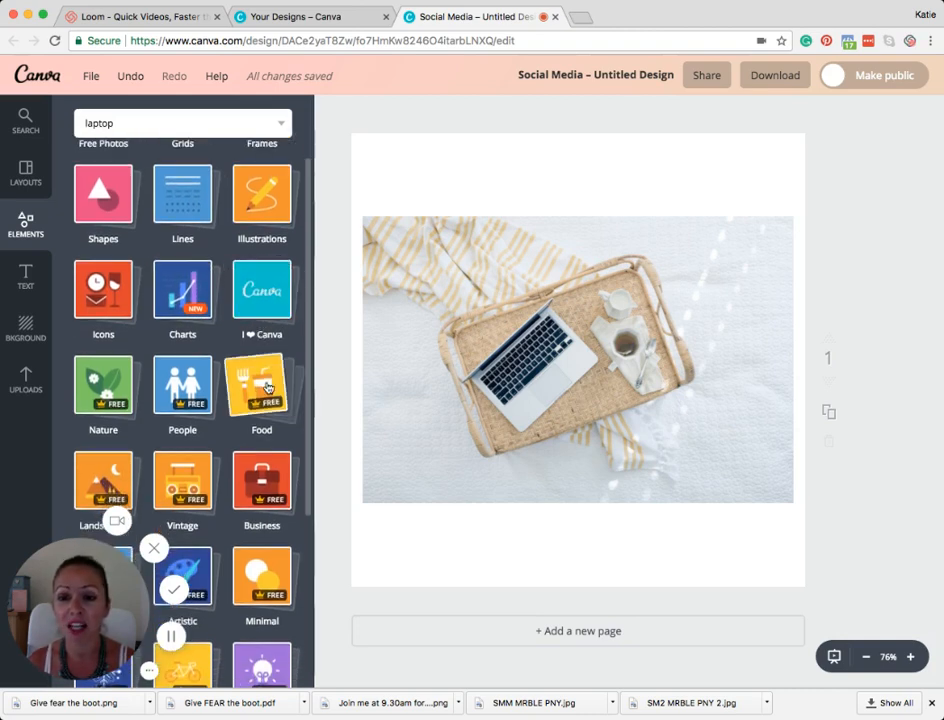
scroll(124, 372, "down", 5)
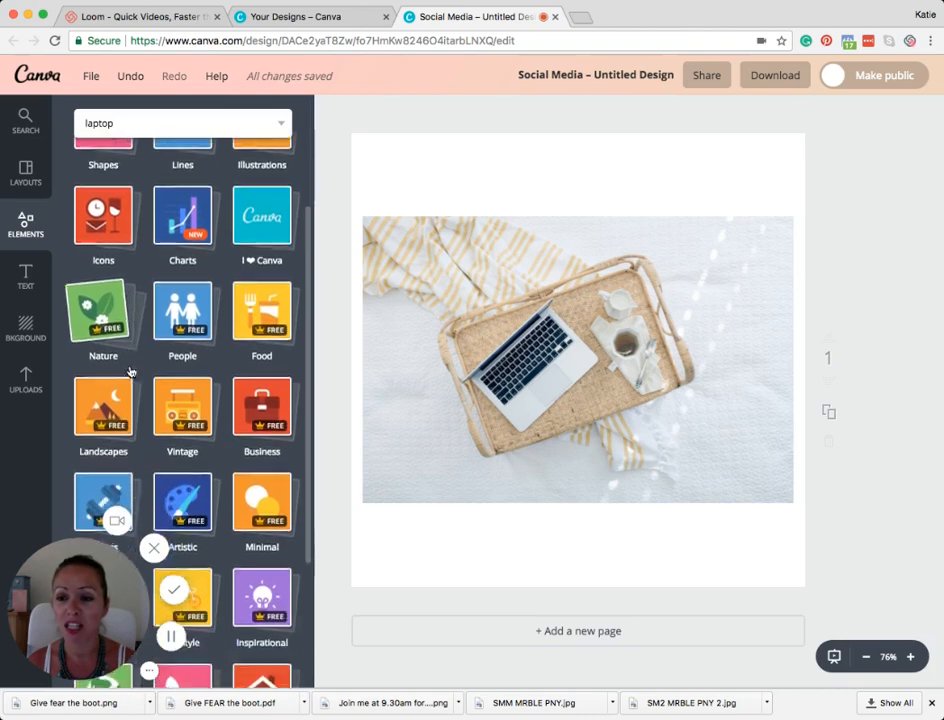
scroll(266, 326, "down", 2)
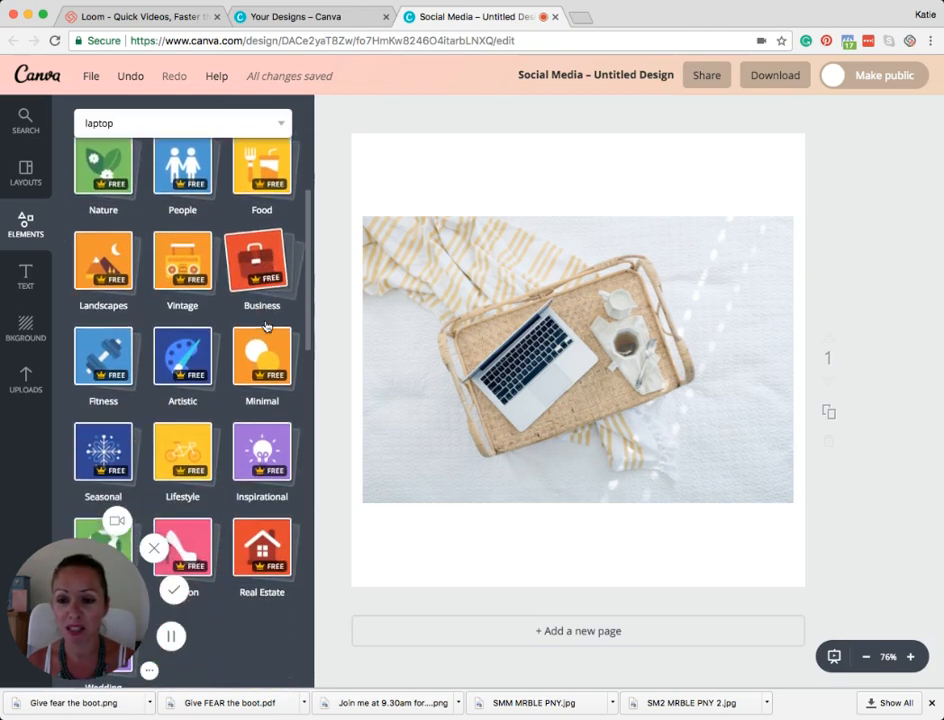
scroll(117, 346, "down", 5)
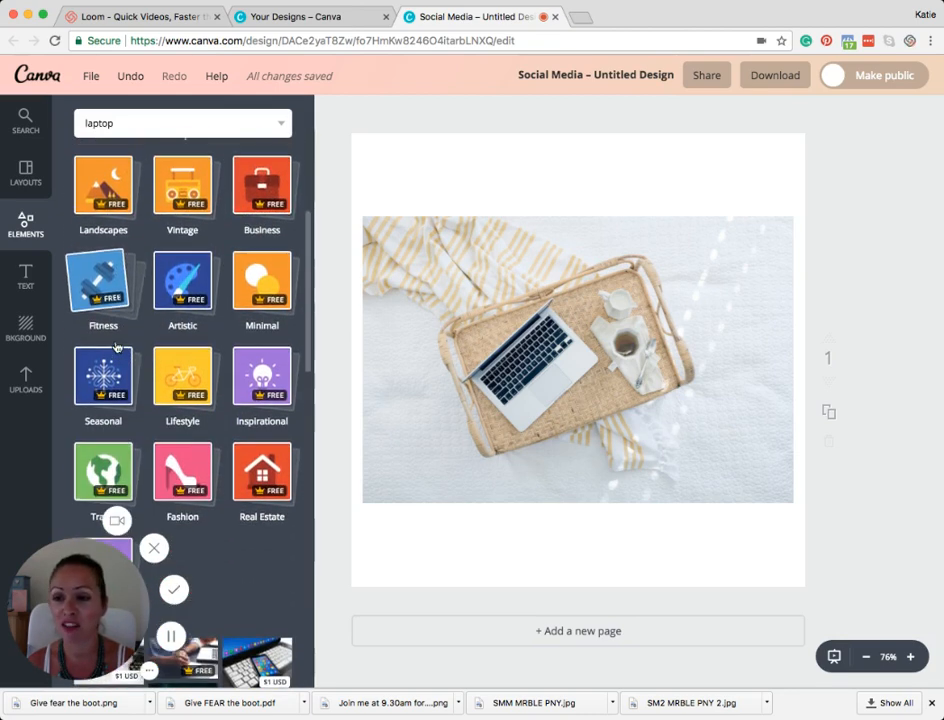
scroll(138, 322, "down", 3)
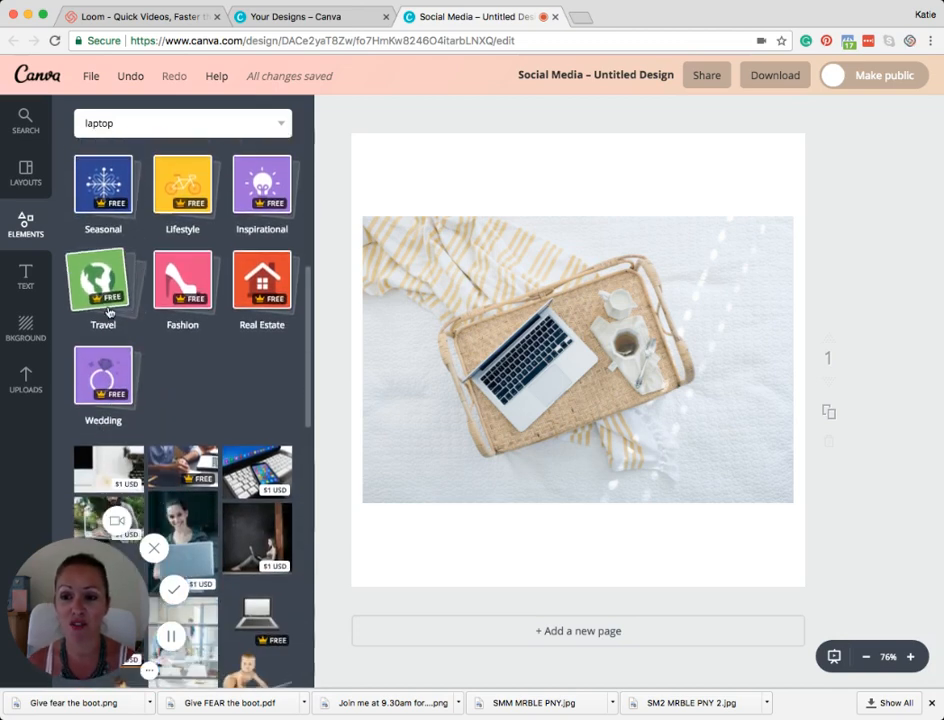
scroll(214, 321, "up", 14)
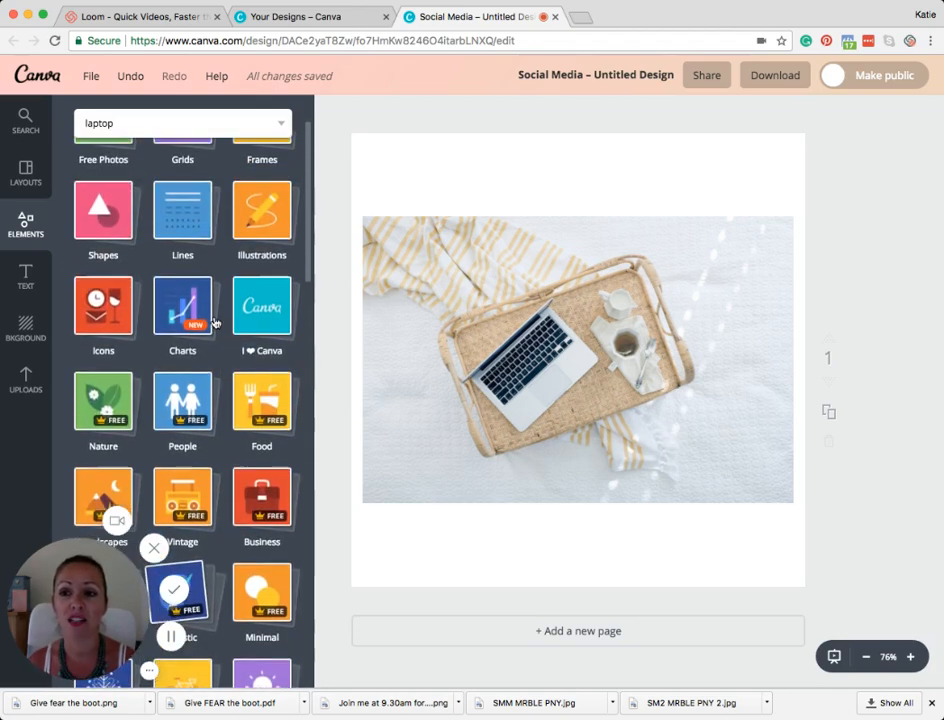
Add a square shape over the photo, try the dark purple palette colour on it, and recolour it light pink
left_click(97, 222)
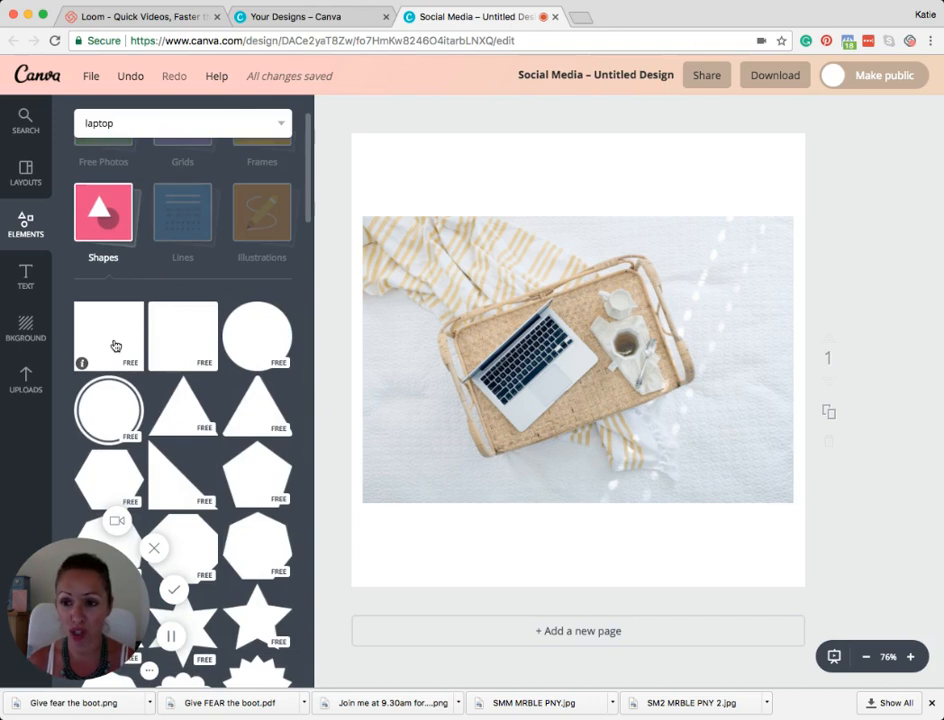
left_click(115, 345)
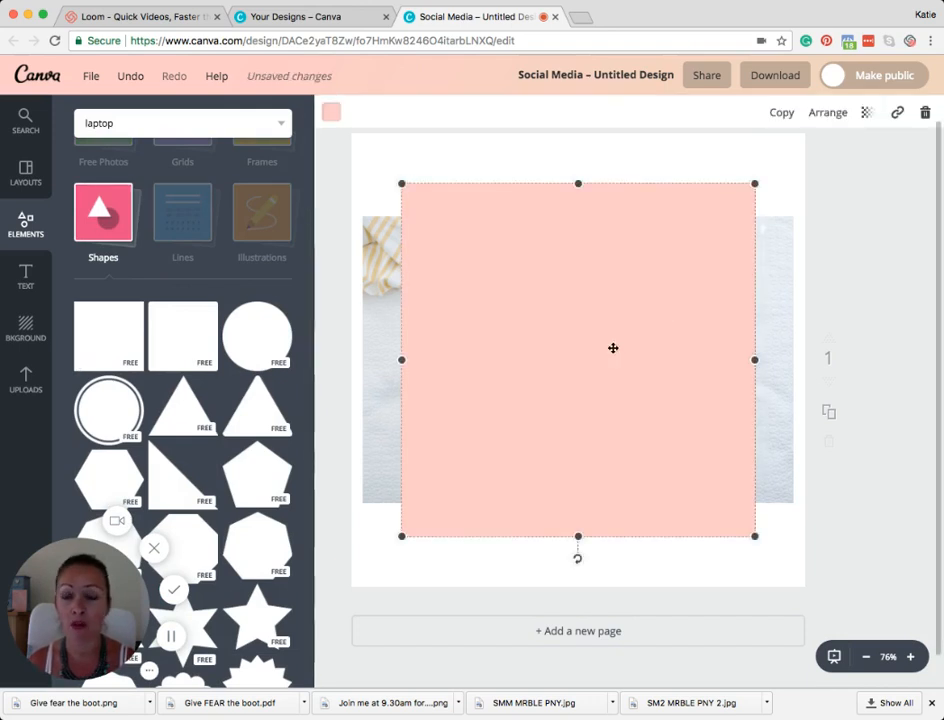
left_click(333, 114)
left_click(341, 329)
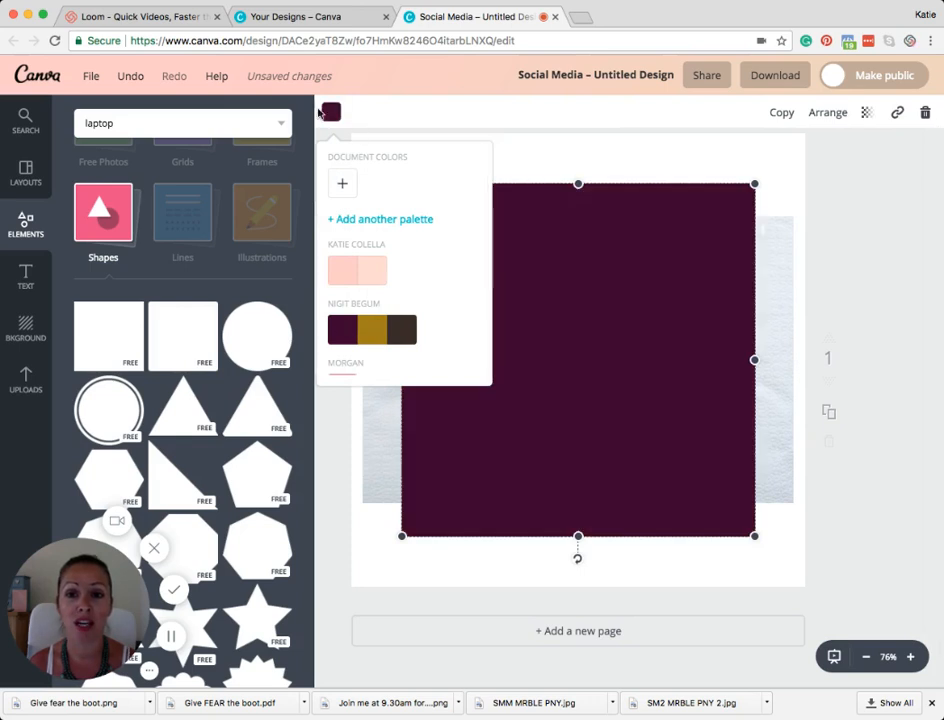
left_click(369, 272)
left_click(690, 197)
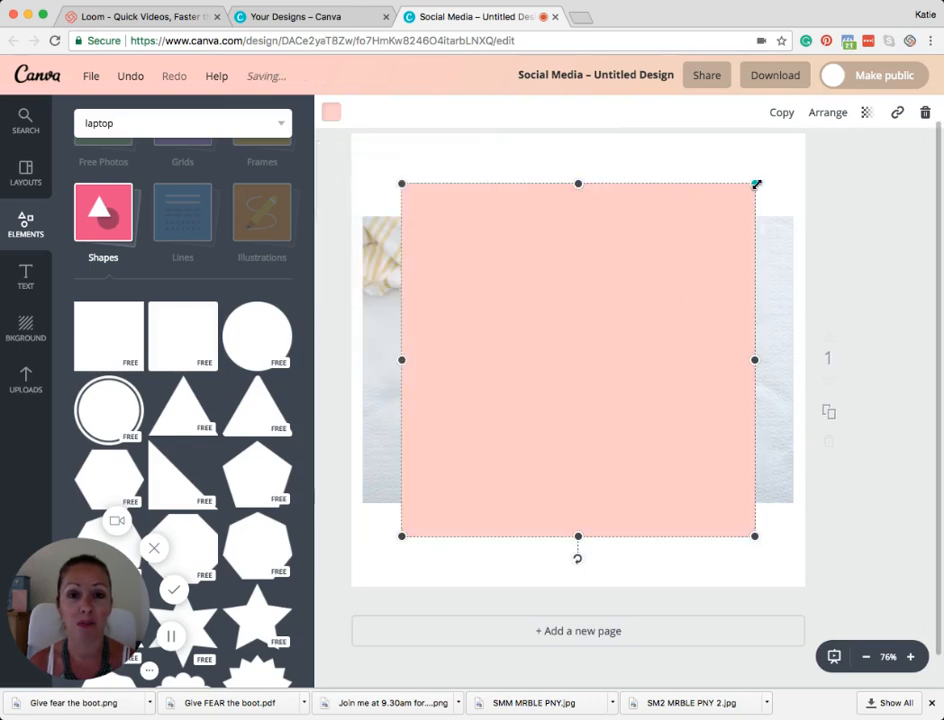
Resize the pink square into a wide, shallow rectangle over the photo's upper edge, and delete it from the page
left_click_drag(756, 184, 787, 218)
left_click_drag(579, 202, 592, 164)
left_click_drag(757, 352, 675, 352)
left_click_drag(538, 537, 540, 286)
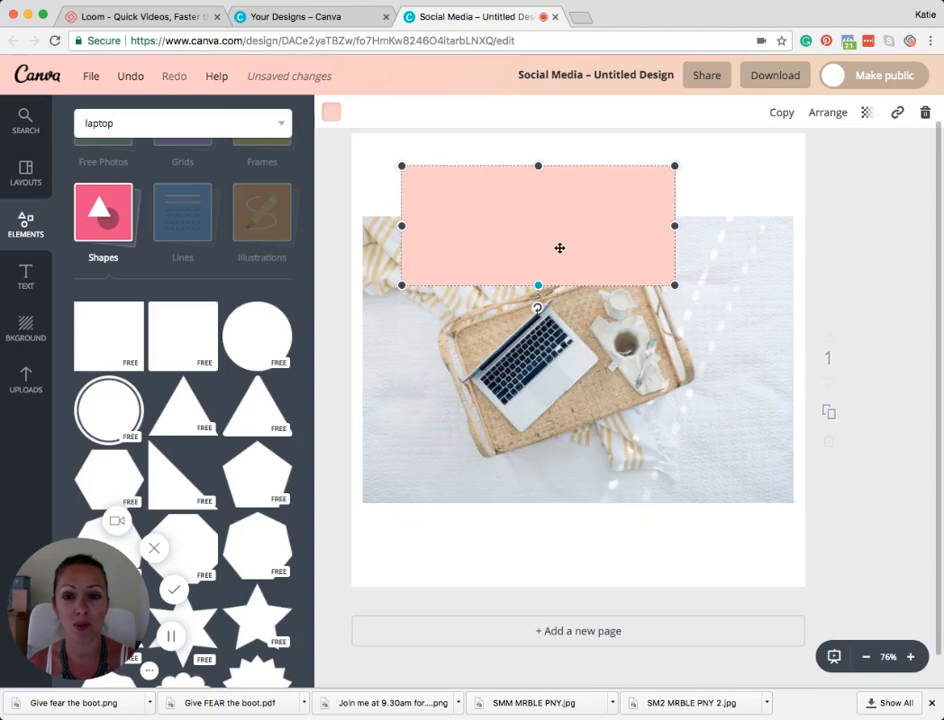
key("Delete")
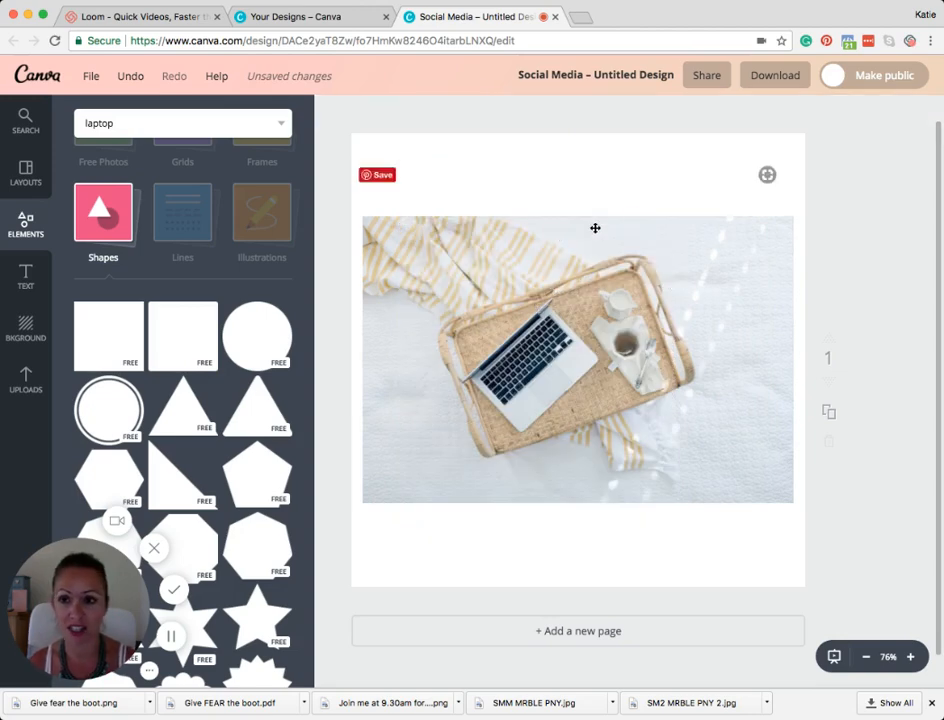
Add a heading in the brand font onto the photo, and replace its text with "Hello!"
left_click(37, 285)
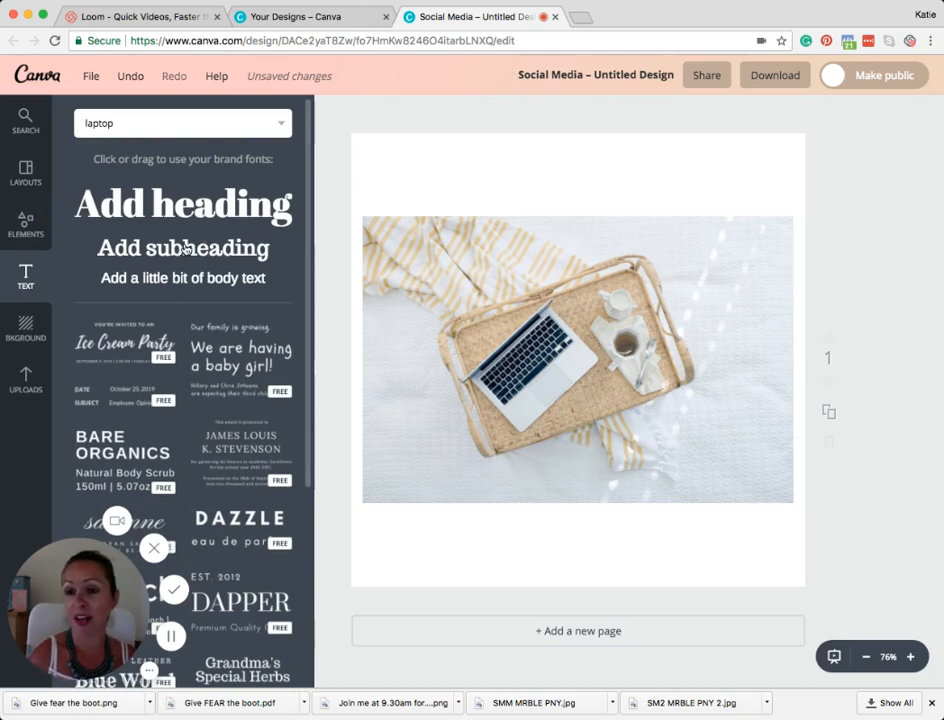
left_click_drag(183, 205, 607, 439)
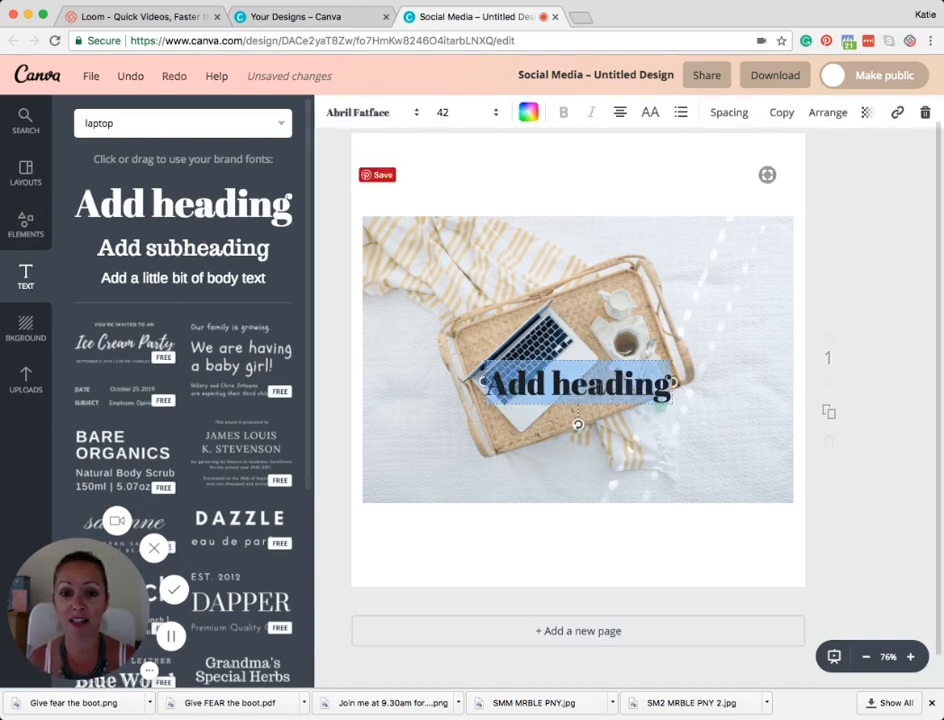
type("Hello")
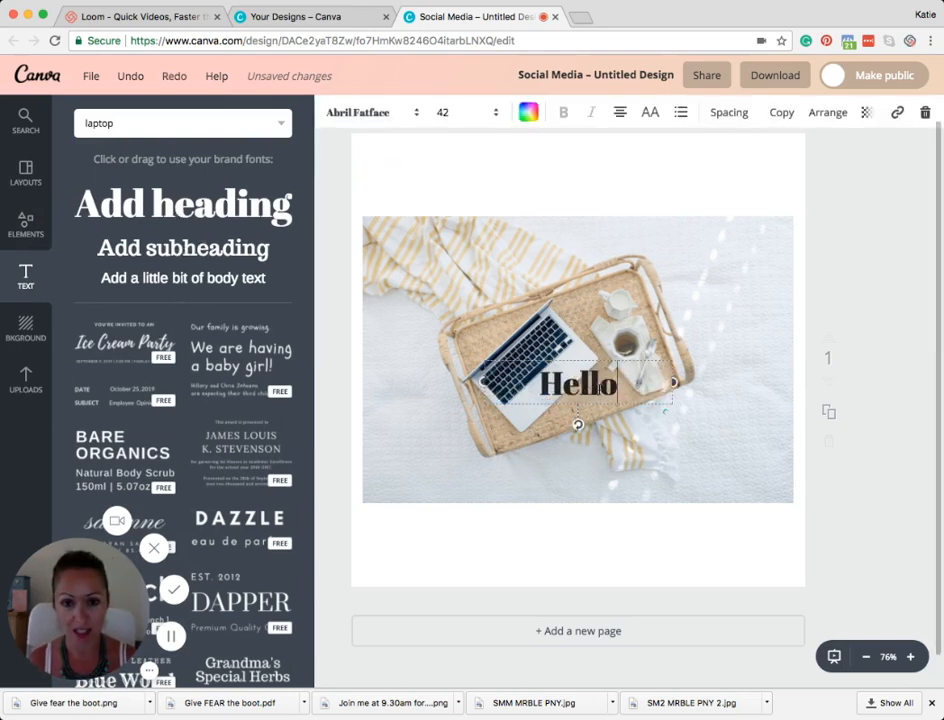
type("!")
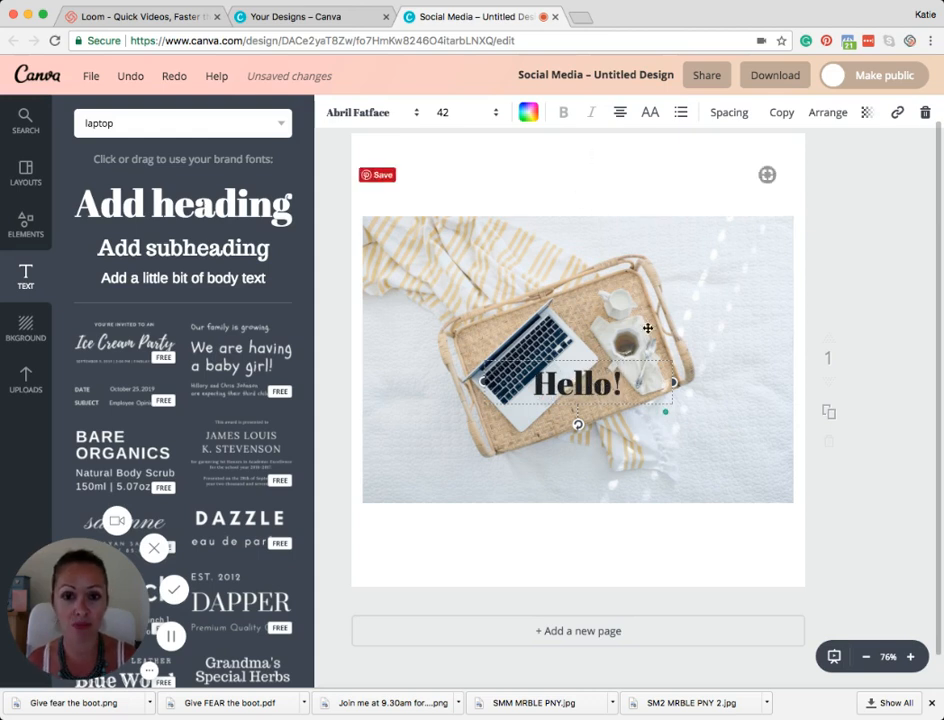
Set the "Hello!" heading's font to the uploaded Santika font
left_click(398, 115)
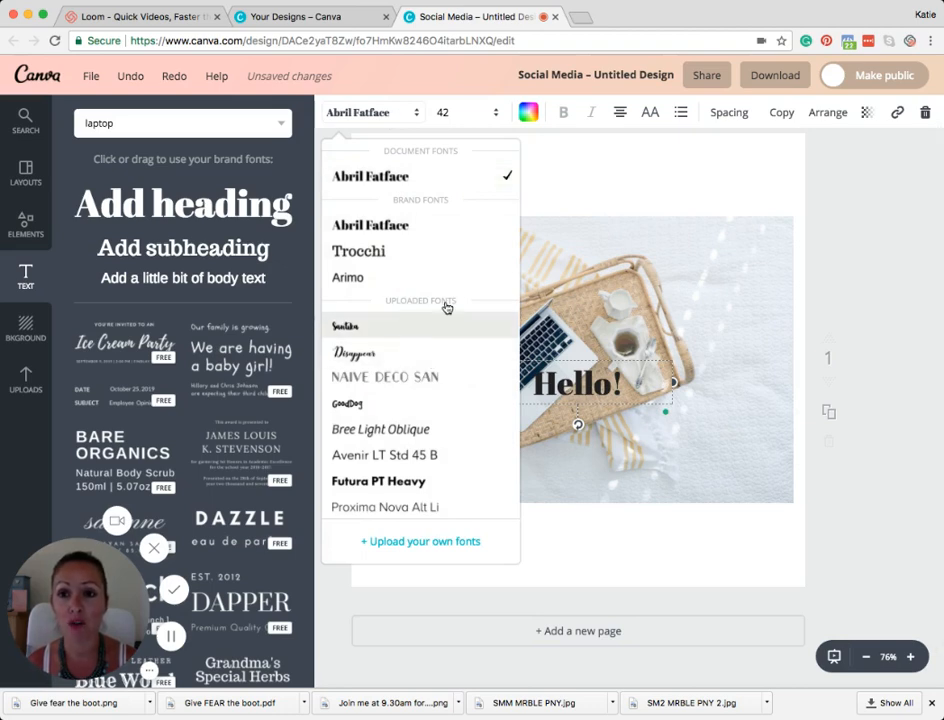
left_click(400, 117)
left_click(402, 118)
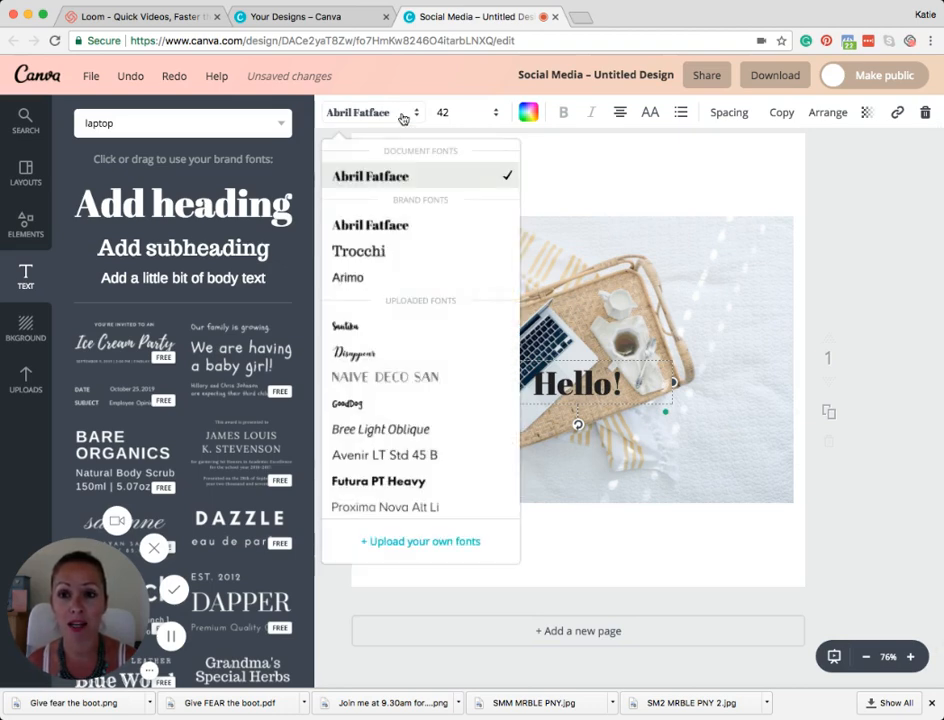
left_click(383, 336)
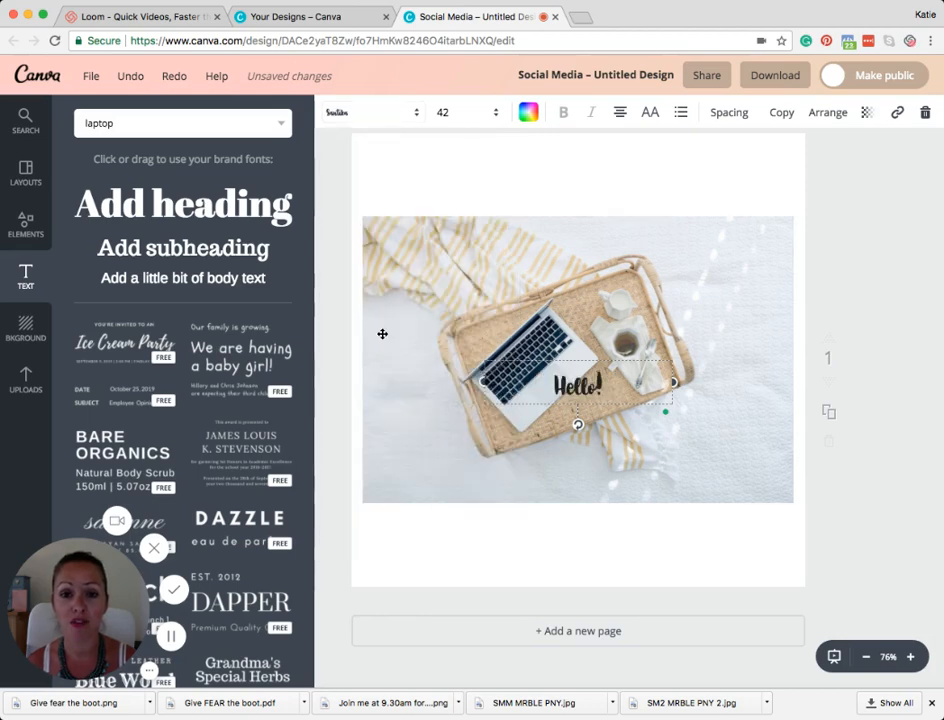
Try the Yellowtail font on the "Hello!" heading, and switch it back to the uploaded Santika font
left_click(380, 113)
scroll(382, 281, "down", 10)
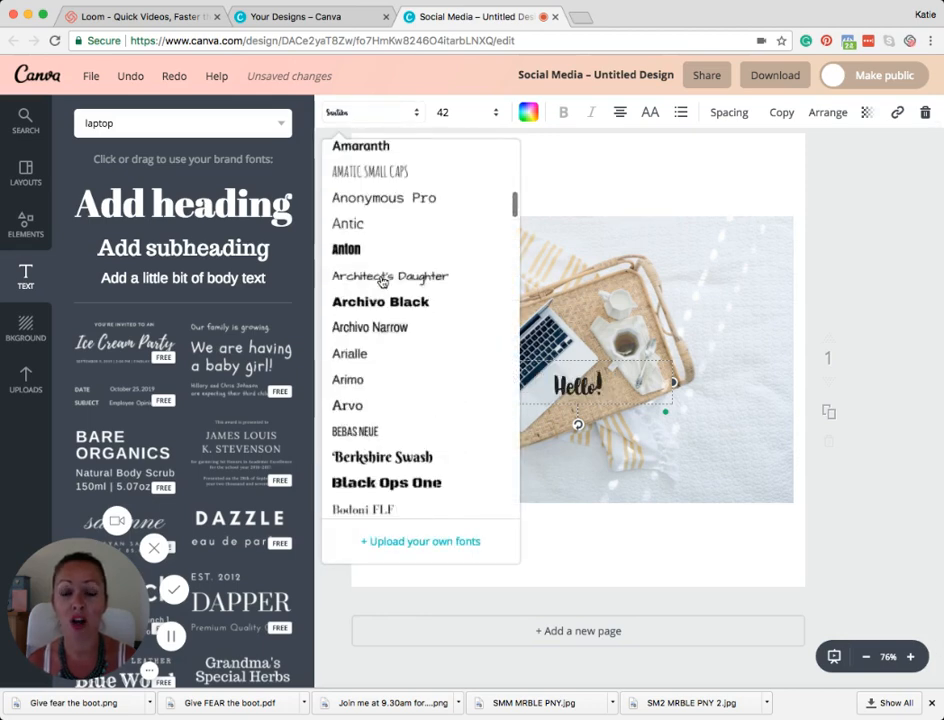
scroll(382, 281, "down", 20)
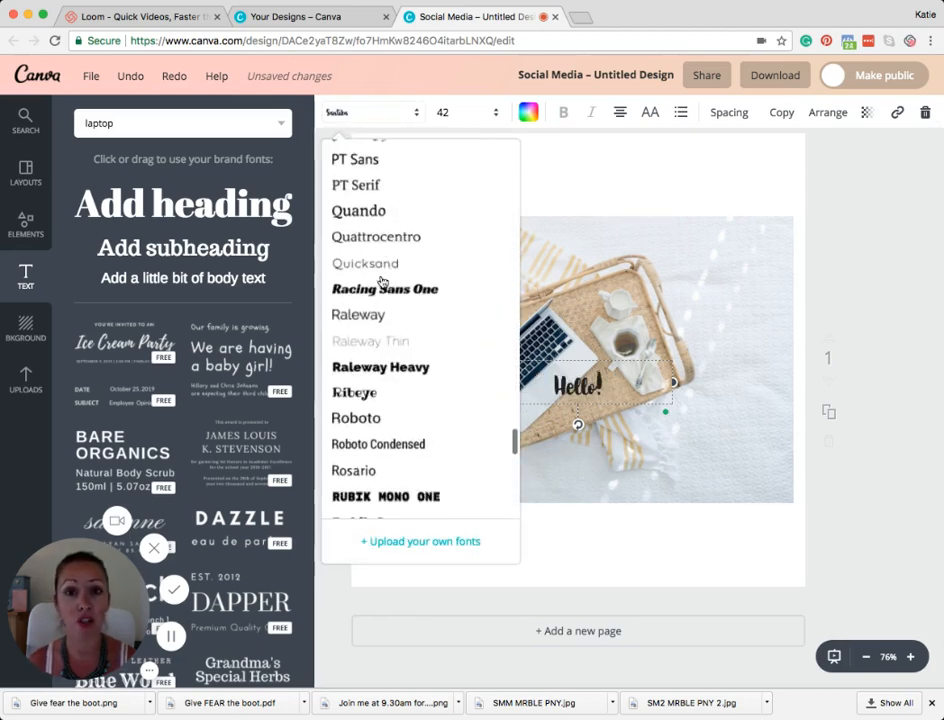
scroll(382, 281, "down", 20)
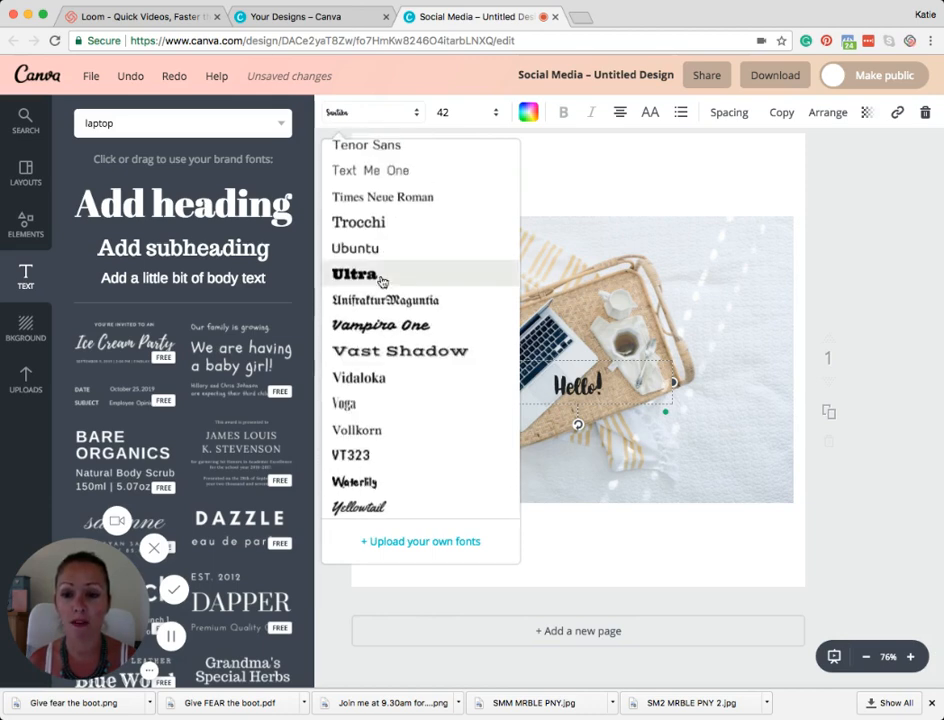
left_click(420, 507)
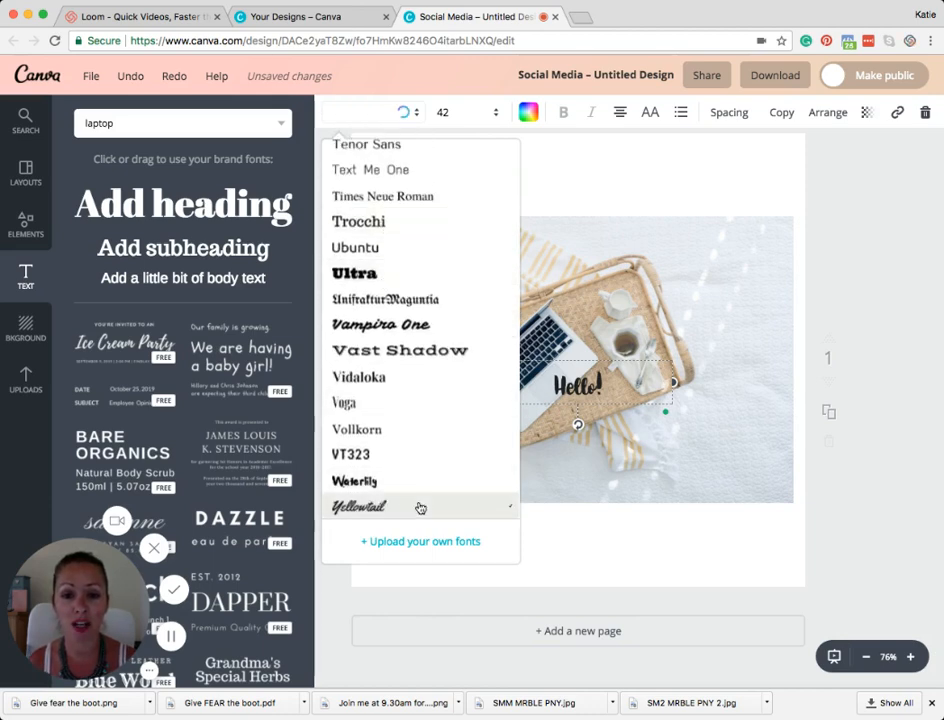
left_click(378, 114)
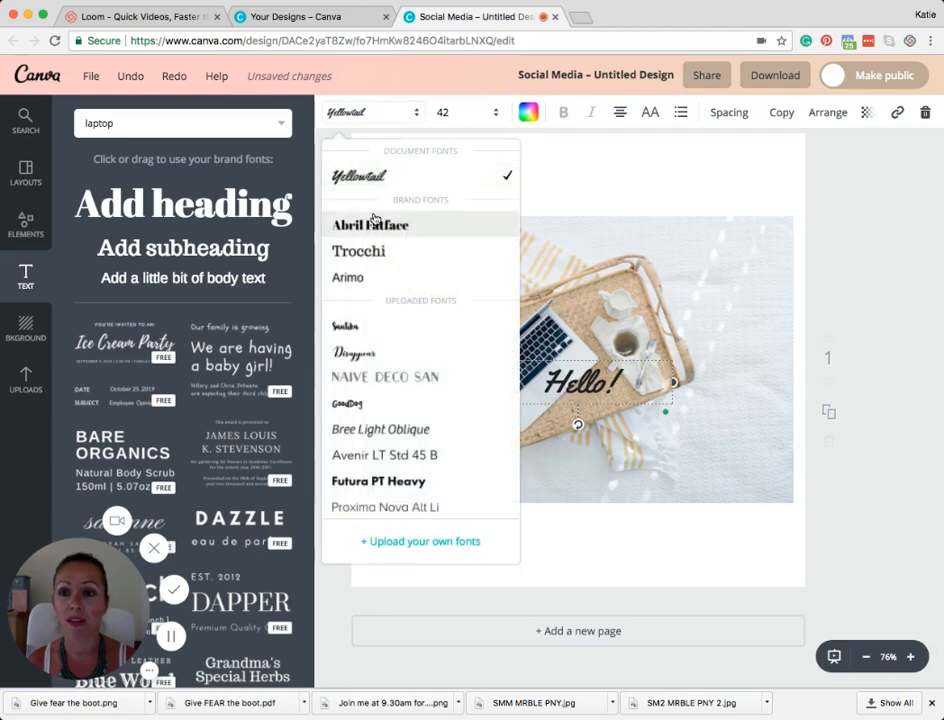
left_click(352, 326)
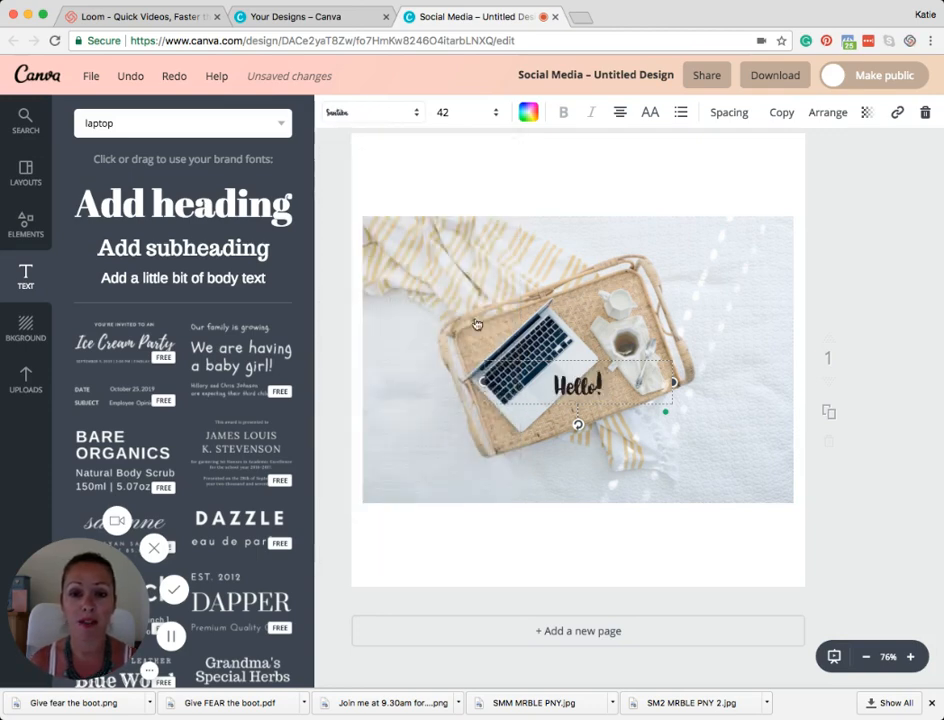
Enlarge the "Hello!" heading to font size 96 and move it into the white area above the photo
left_click(476, 119)
left_click(480, 495)
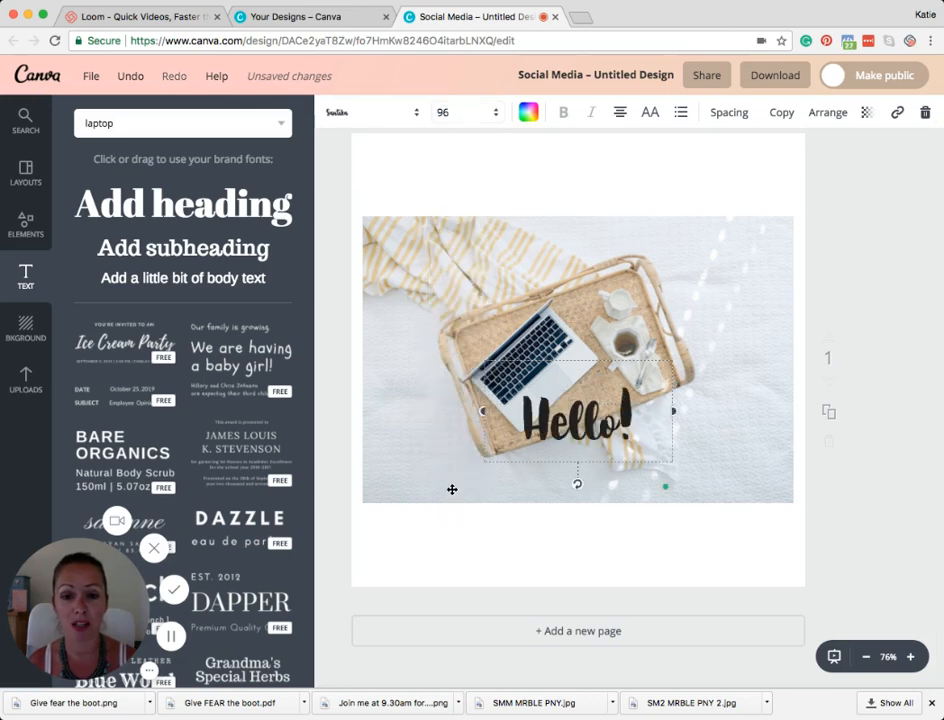
left_click_drag(588, 416, 587, 178)
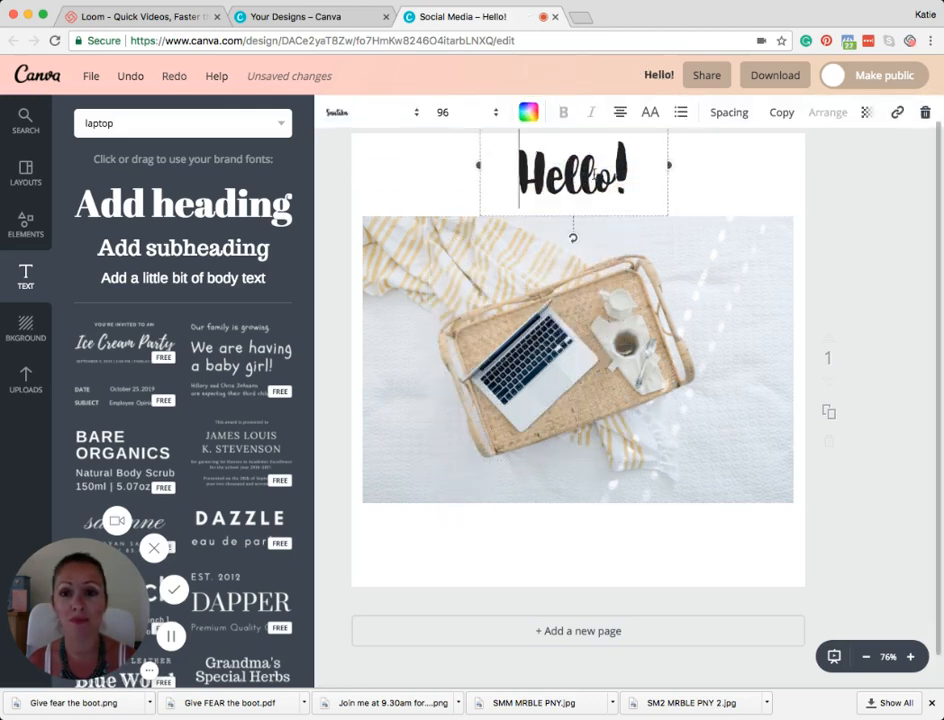
Colour the "Hello!" heading with the lighter peach shade from the first brand palette
left_click(528, 112)
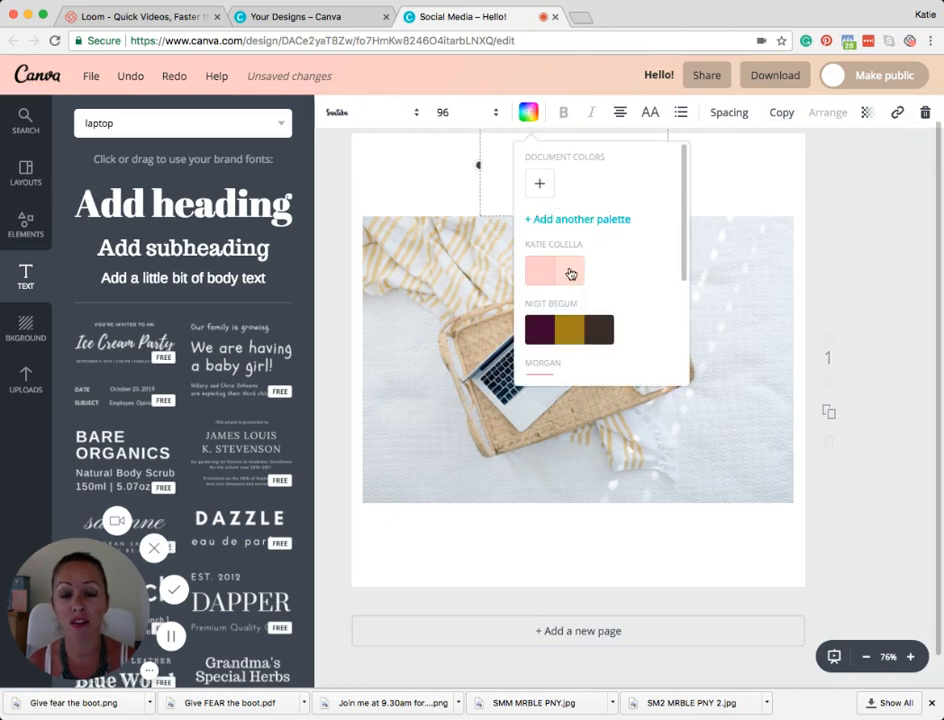
left_click(528, 112)
left_click(528, 112)
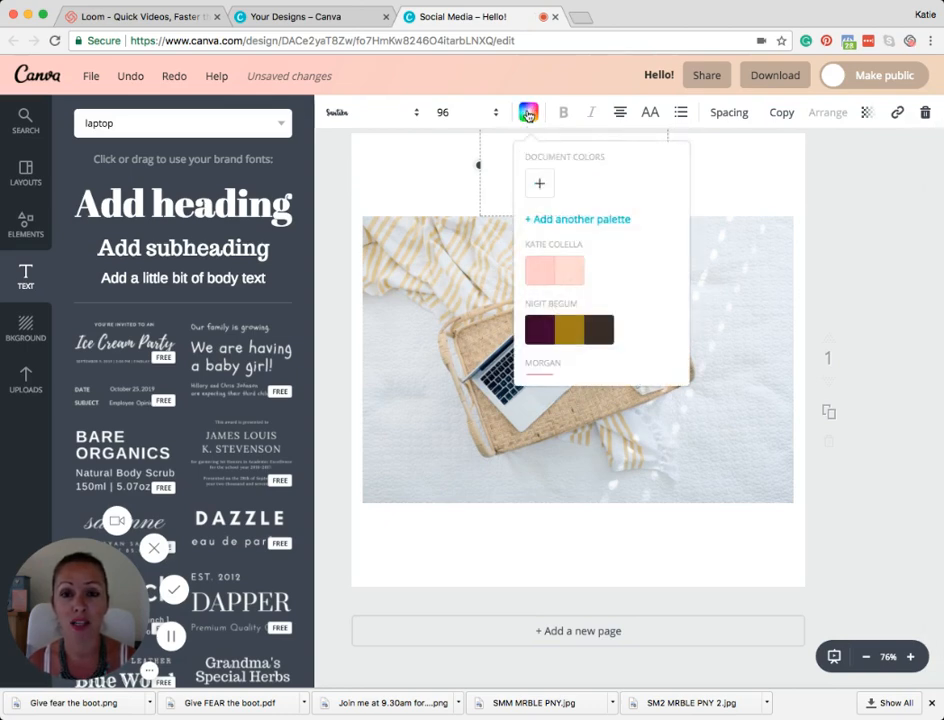
left_click(572, 276)
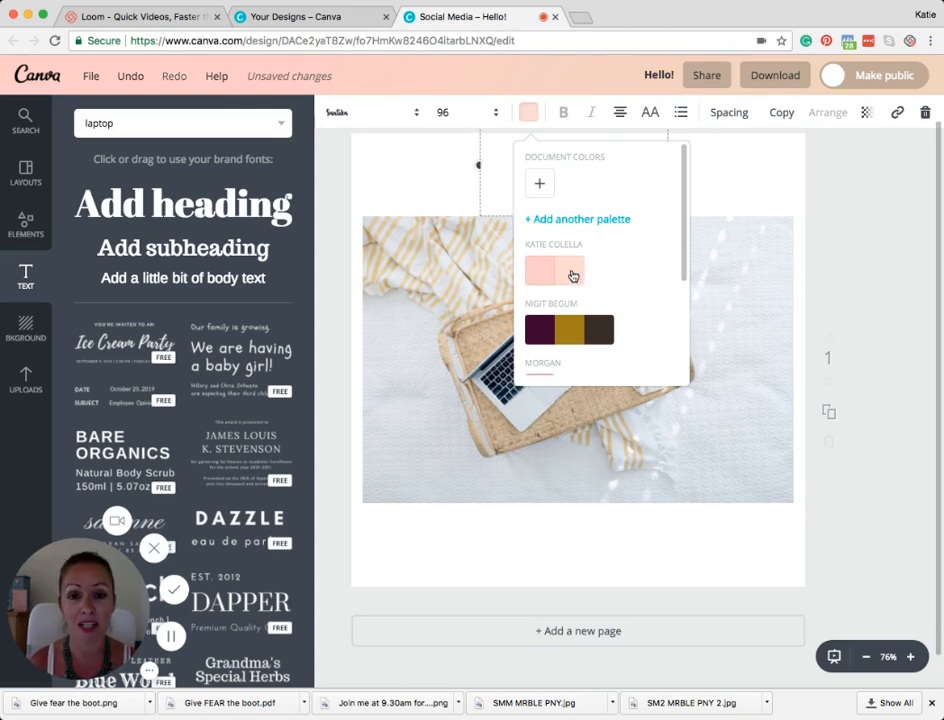
left_click(735, 168)
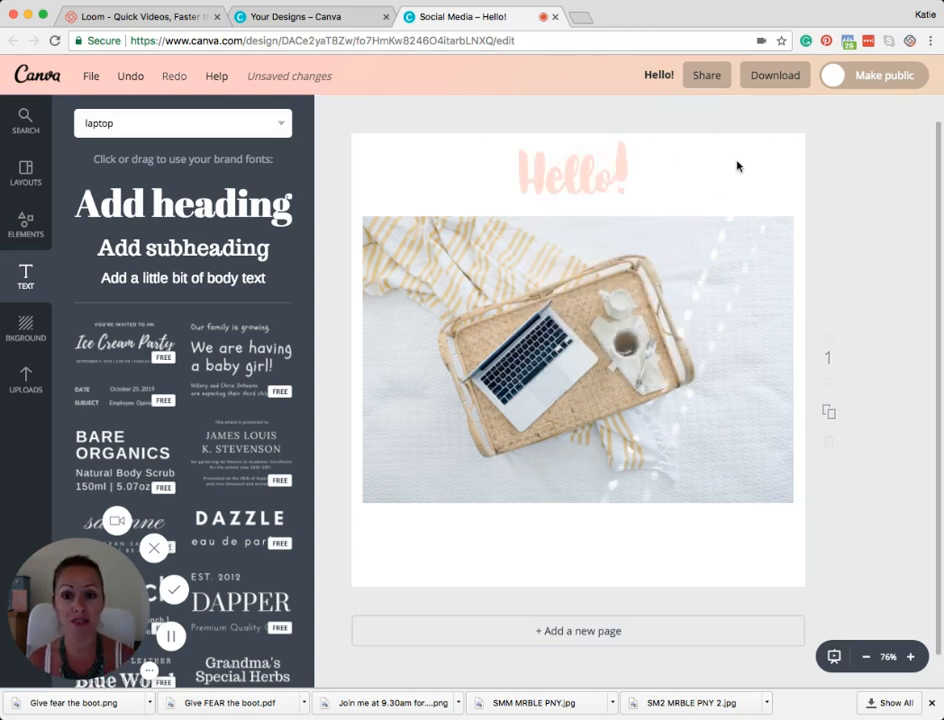
Add a line of body text containing the business website address, and place it centred near the lower edge of the design, below the photo
left_click(183, 280)
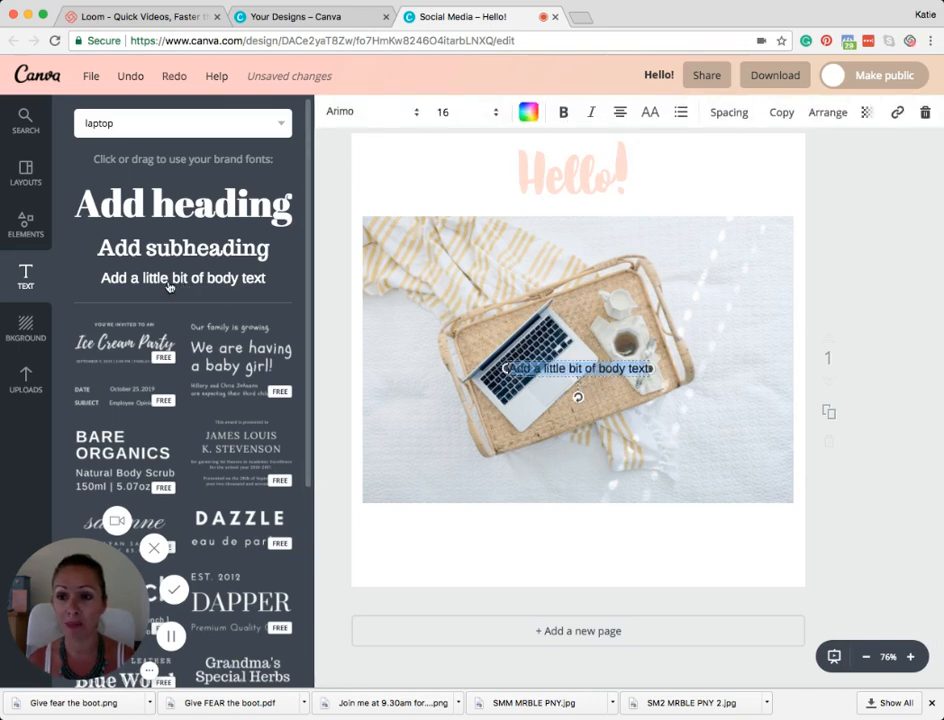
type("Katiecolellaso")
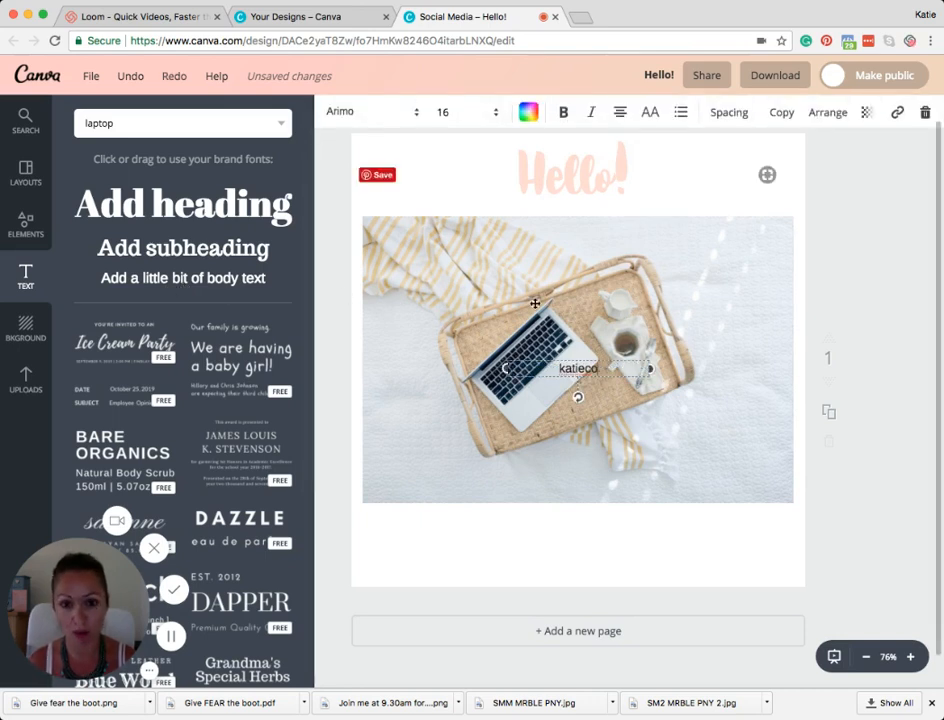
type("cial.co.uk")
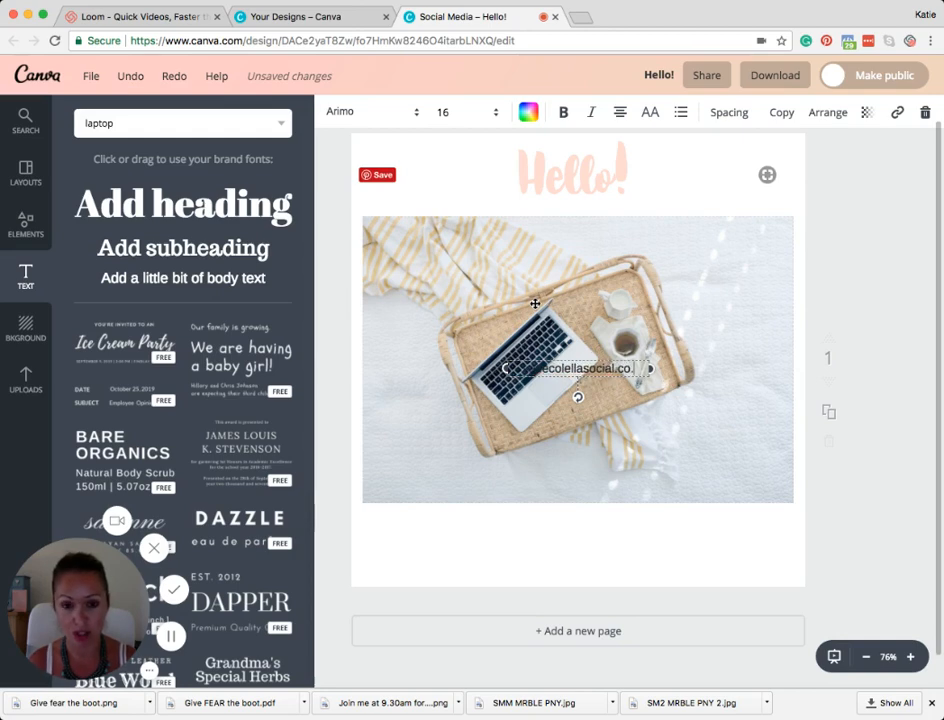
left_click(830, 287)
left_click_drag(583, 371, 583, 574)
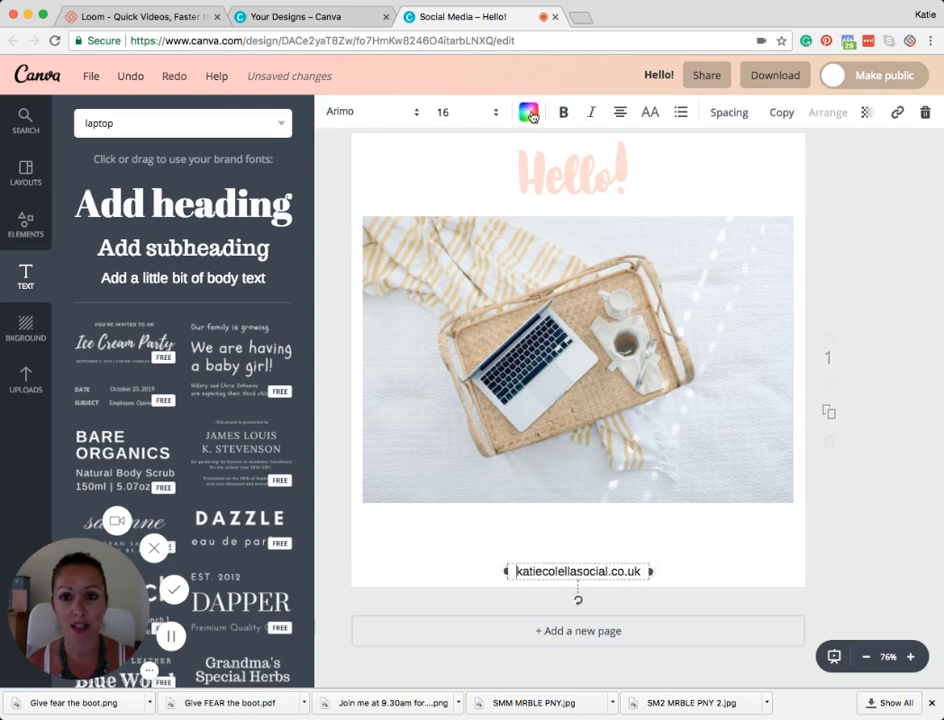
Colour the website address in the lighter brand peach and set its font size to 18
left_click(528, 112)
left_click(563, 272)
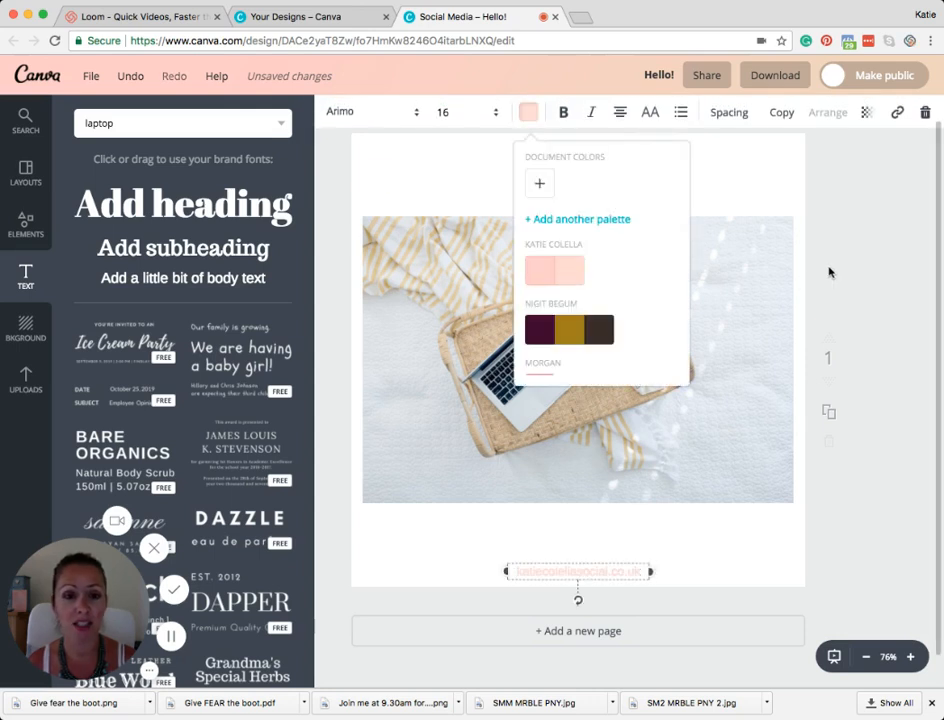
left_click(448, 112)
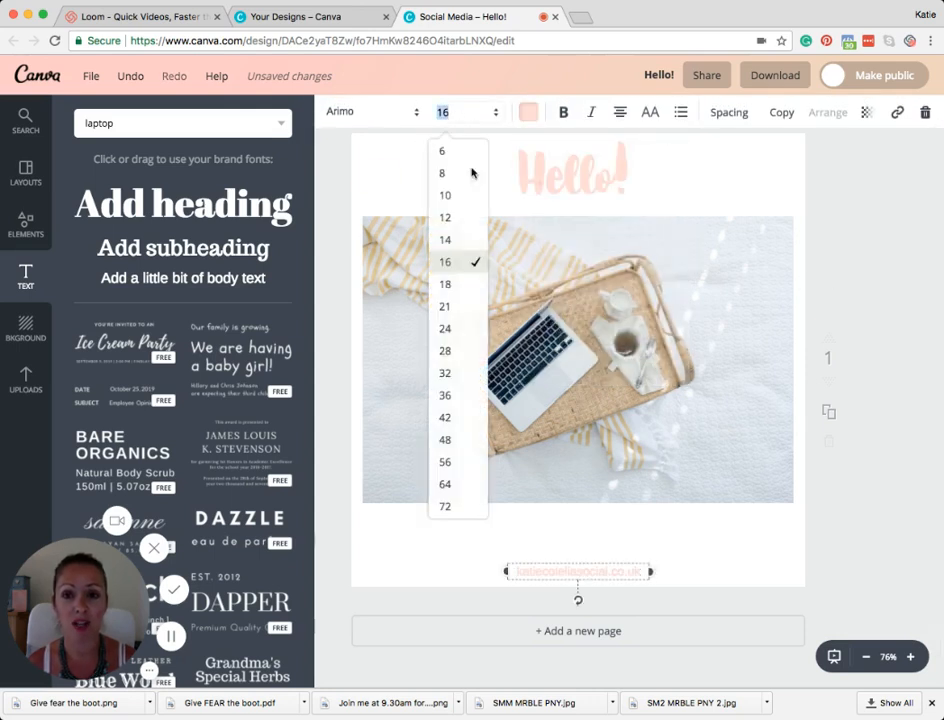
left_click(449, 284)
left_click(859, 375)
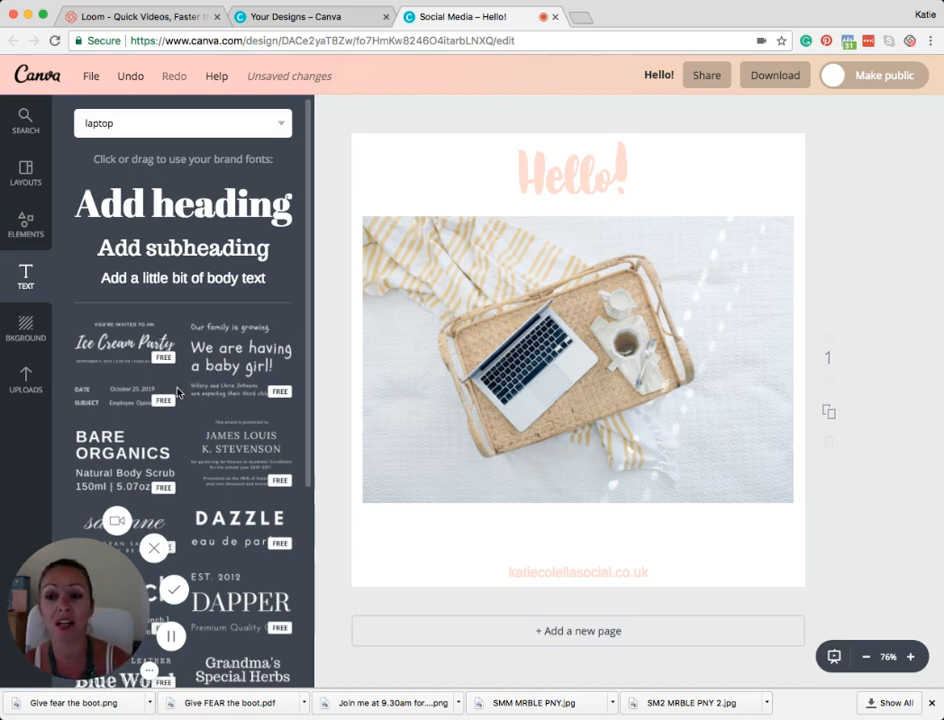
Add the "Ice Cream Party" text combination onto the photo and replace its upper line with "HELLO TO YOU ALL"
scroll(177, 392, "down", 5)
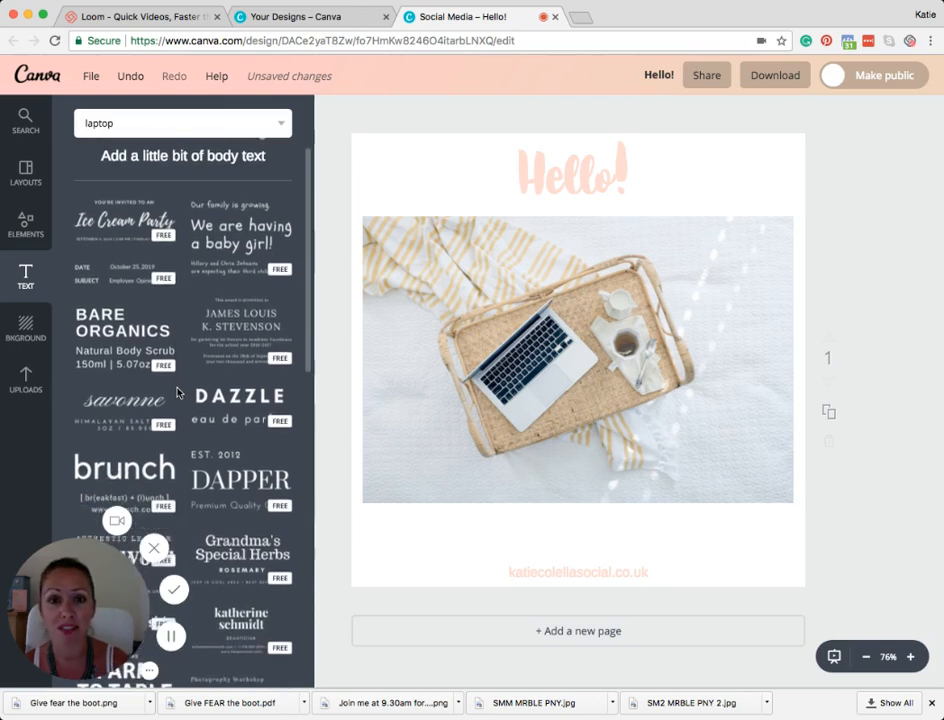
scroll(177, 392, "up", 5)
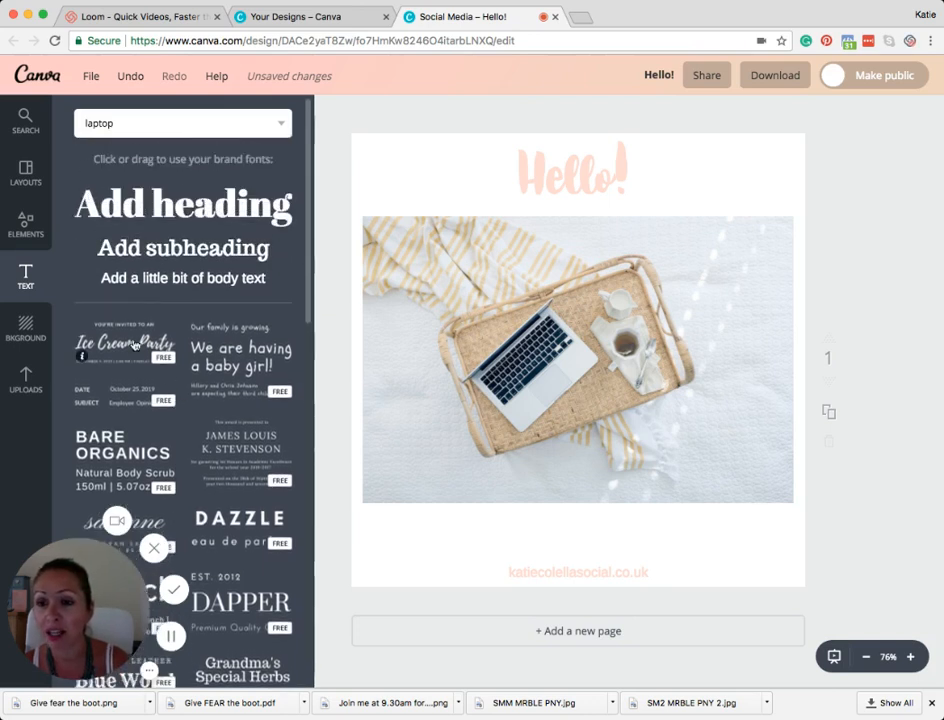
left_click(135, 343)
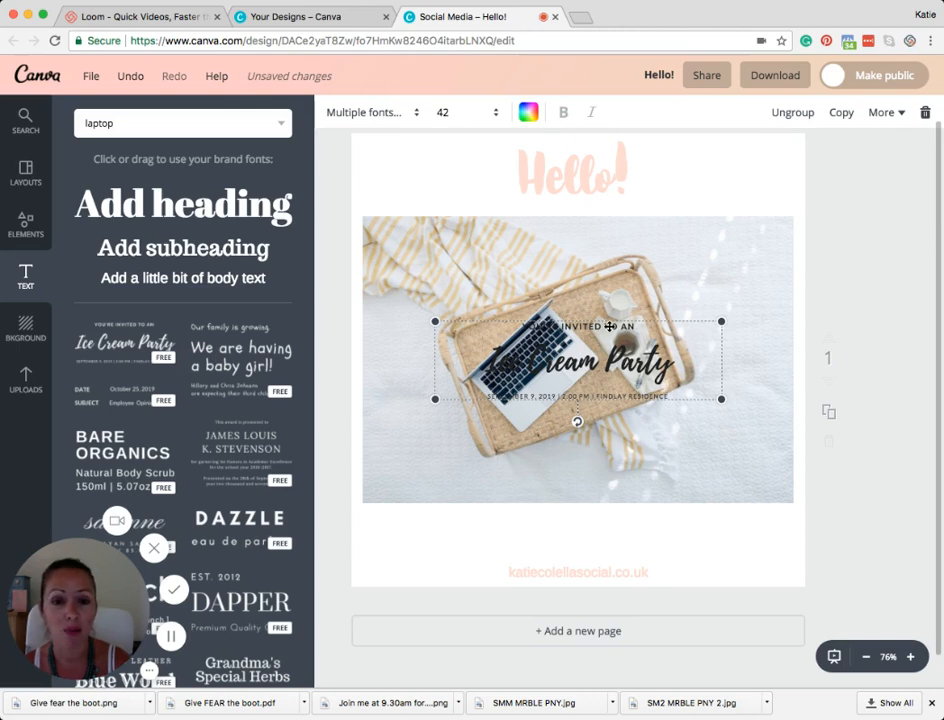
left_click(609, 326)
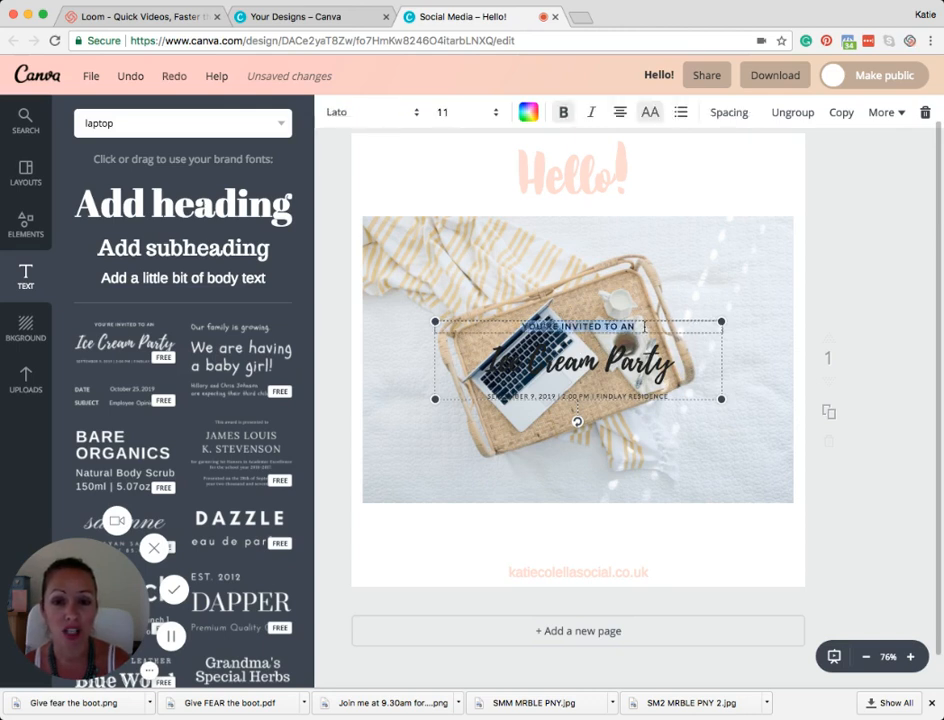
type("HELLO TO YOU AL")
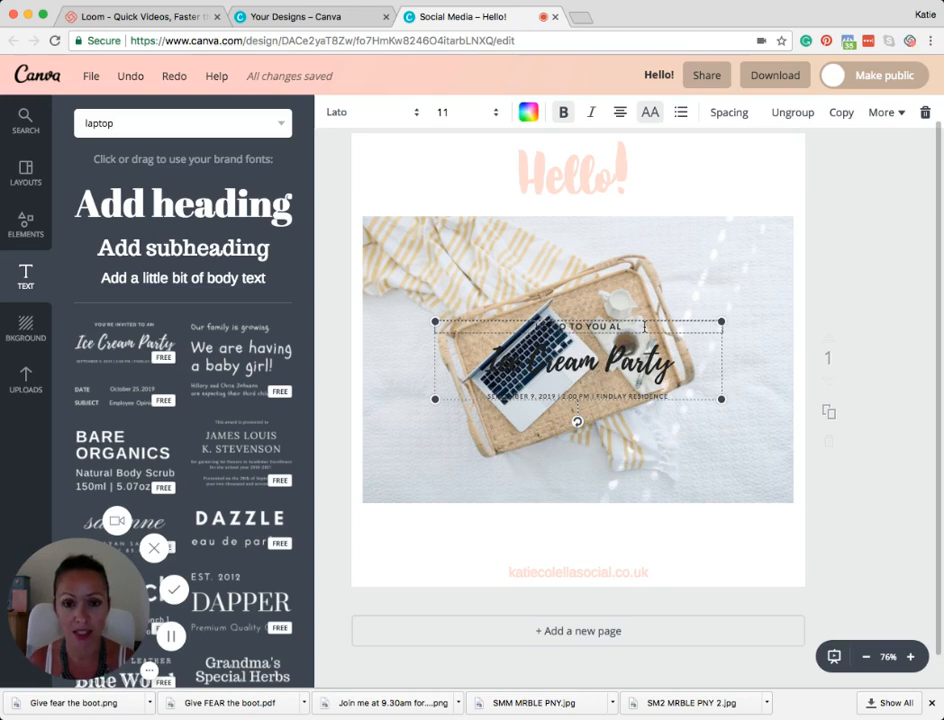
key("BackSpace")
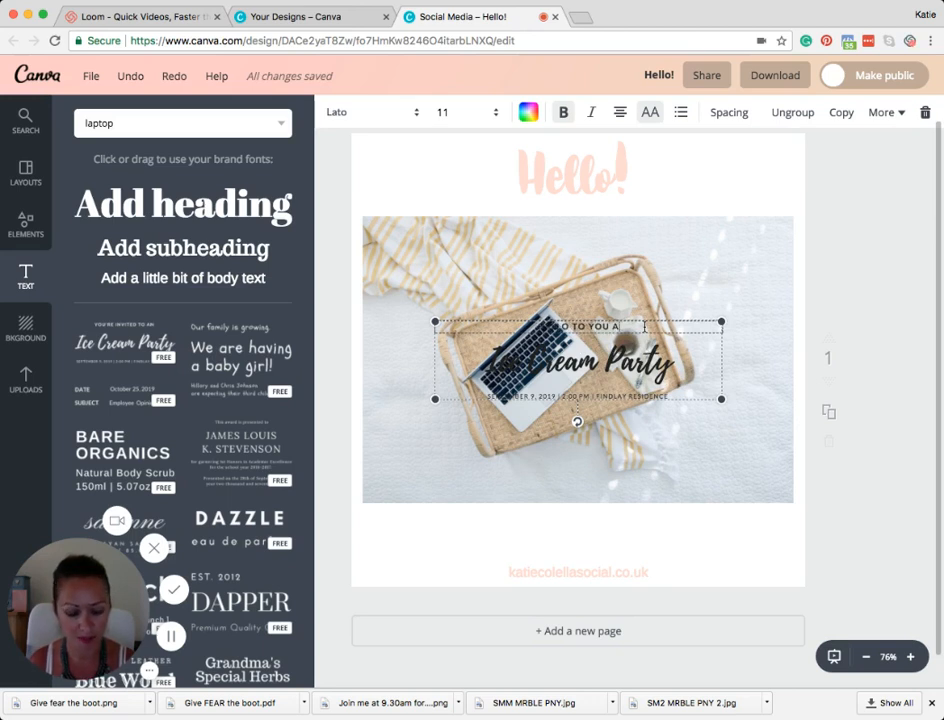
type("LL")
Replace the "Ice Cream Party" line with "Welcome" and colour it dark purple from the second brand palette
left_click(640, 358)
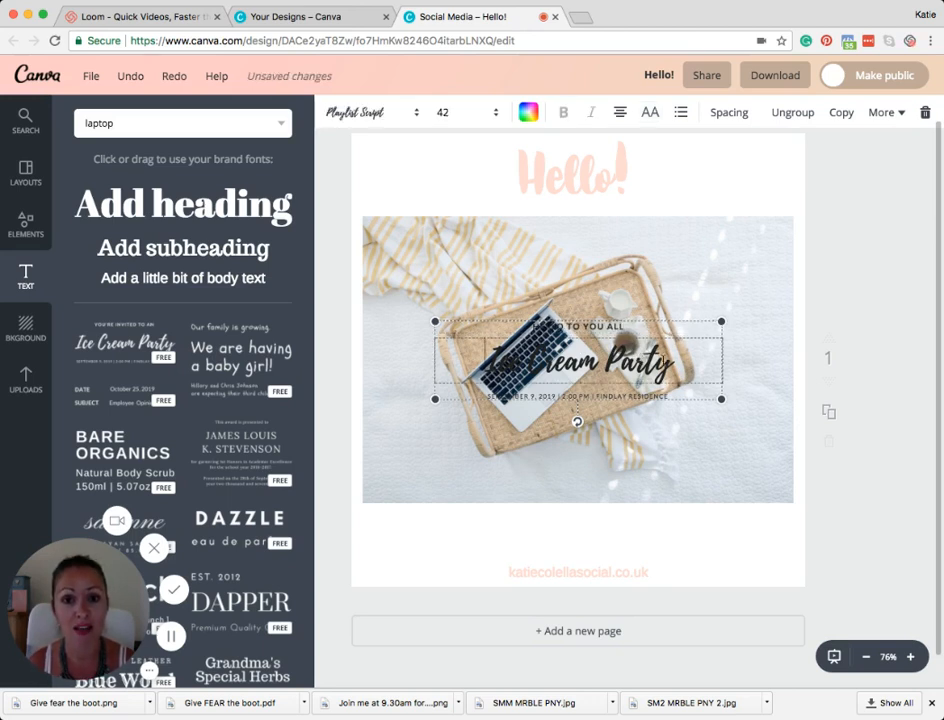
double_click(660, 360)
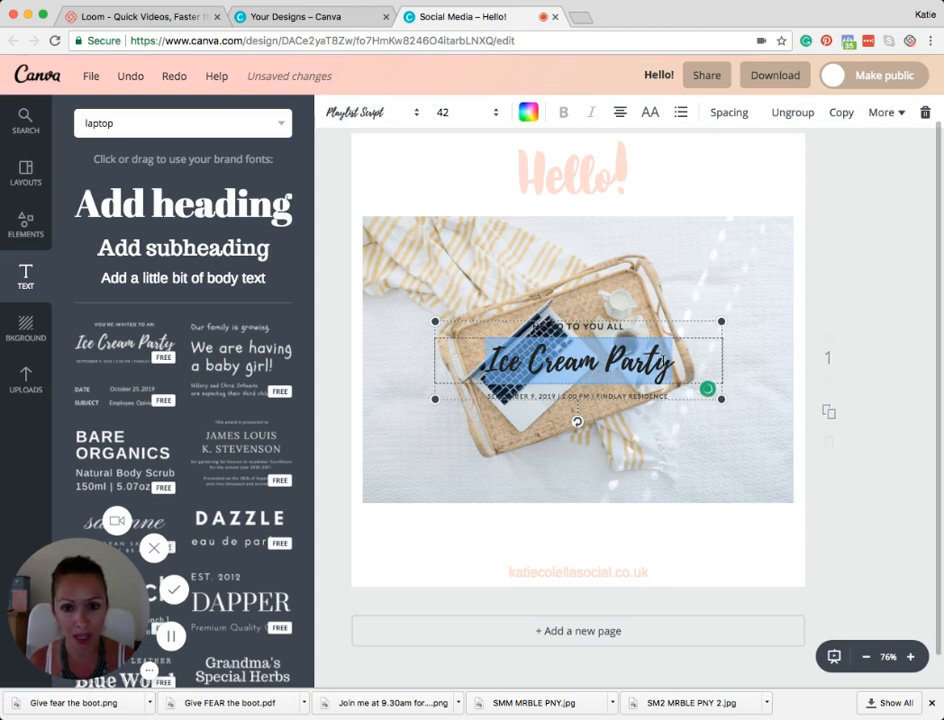
type("Welcome")
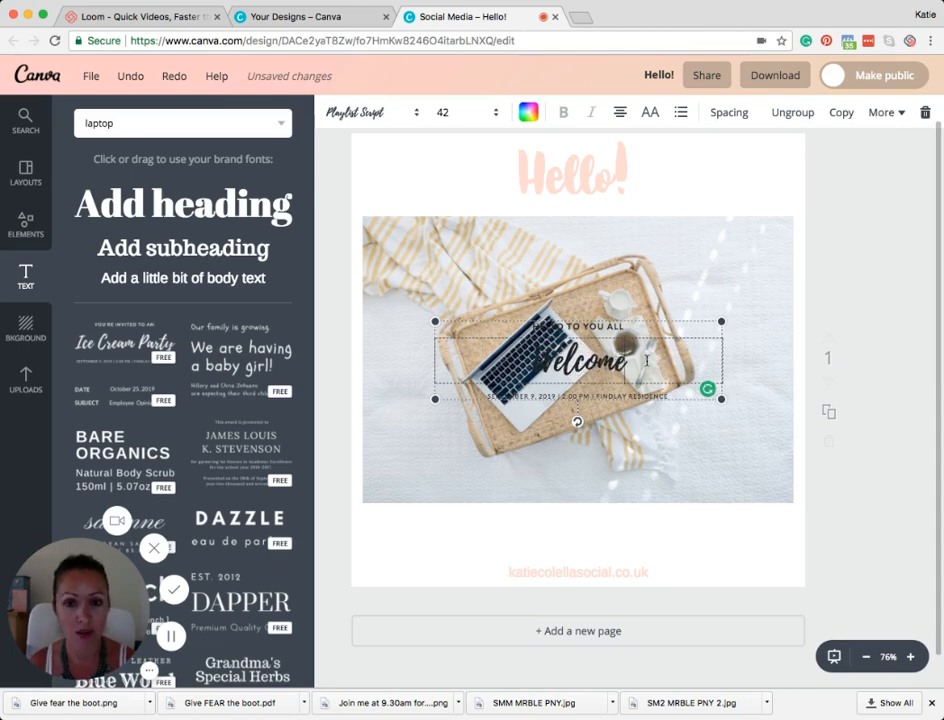
double_click(646, 360)
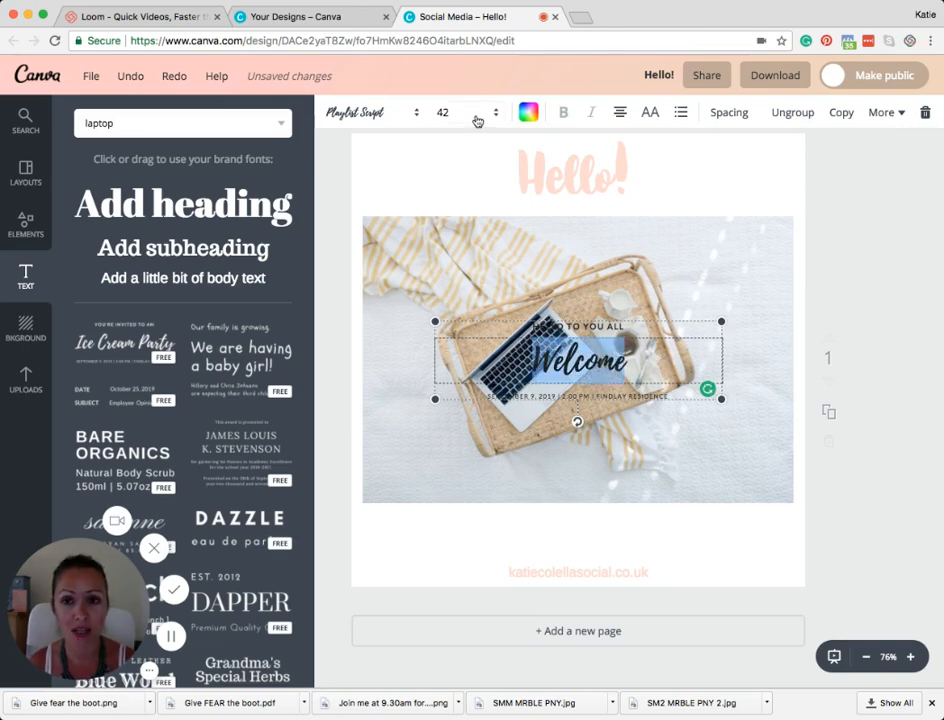
left_click(528, 112)
left_click(546, 328)
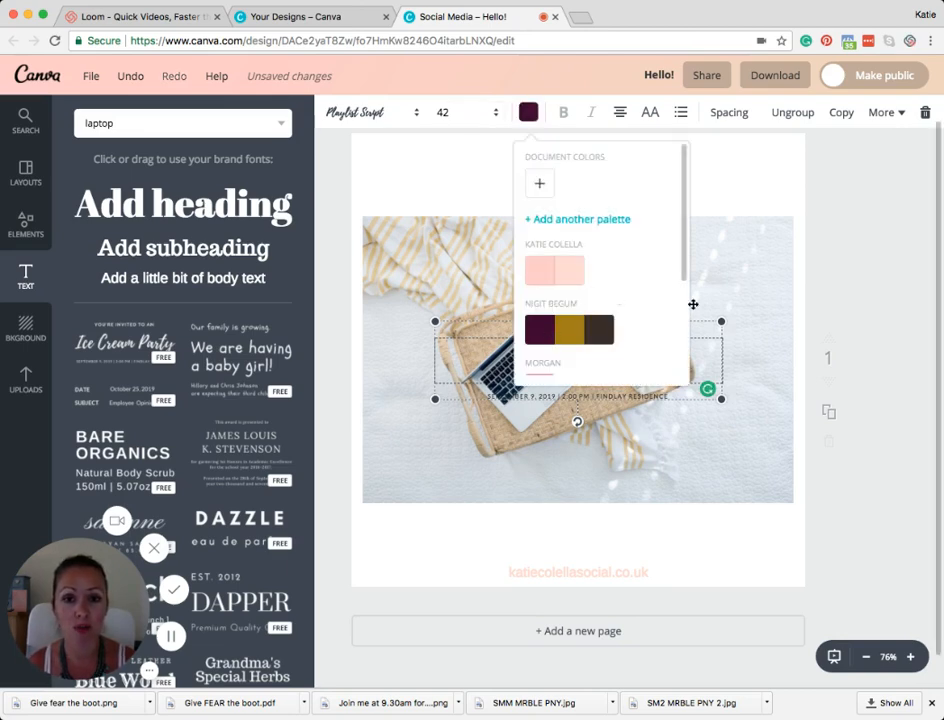
left_click(690, 308)
Colour the "HELLO TO YOU ALL" line dark brown from the second brand palette
left_click(612, 325)
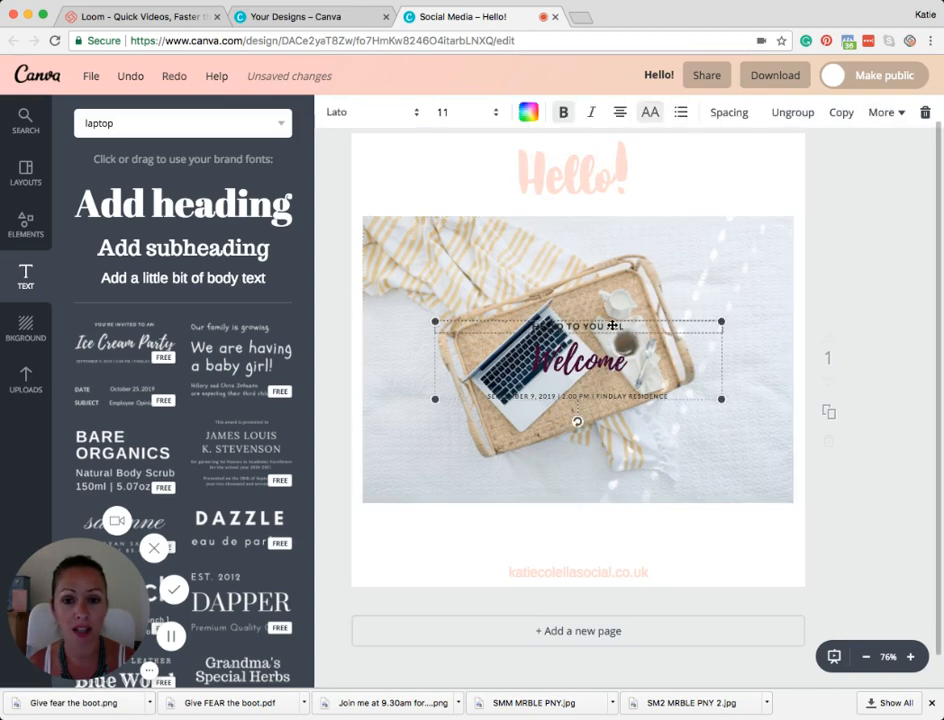
left_click(528, 112)
left_click(600, 330)
left_click(666, 333)
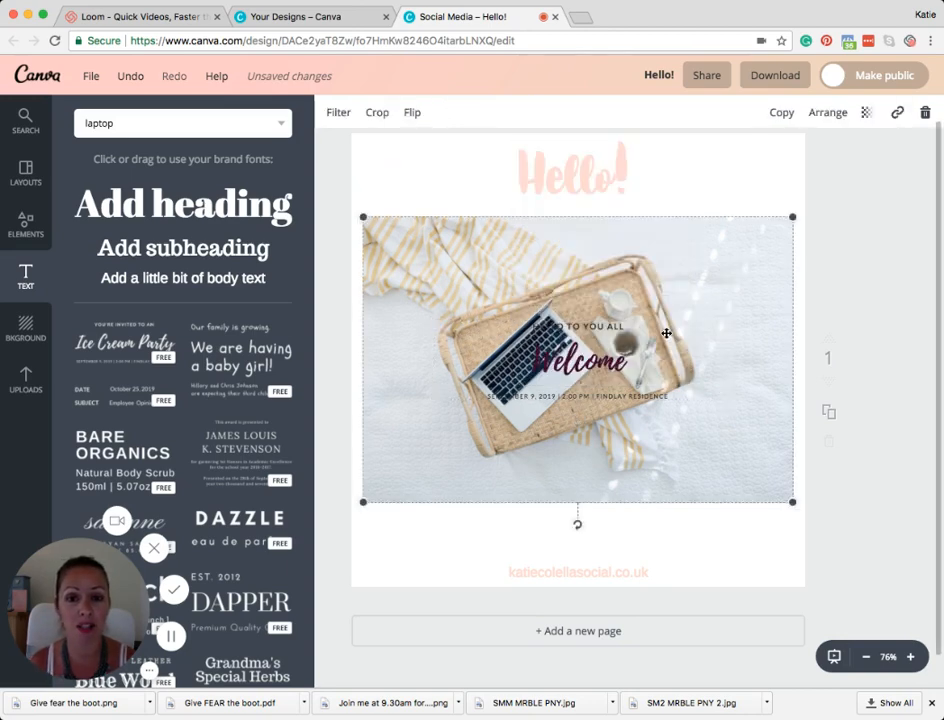
Move the "Welcome" text group off the photo into the white area beside the "Hello!" heading
left_click_drag(597, 360, 465, 190)
left_click(465, 190)
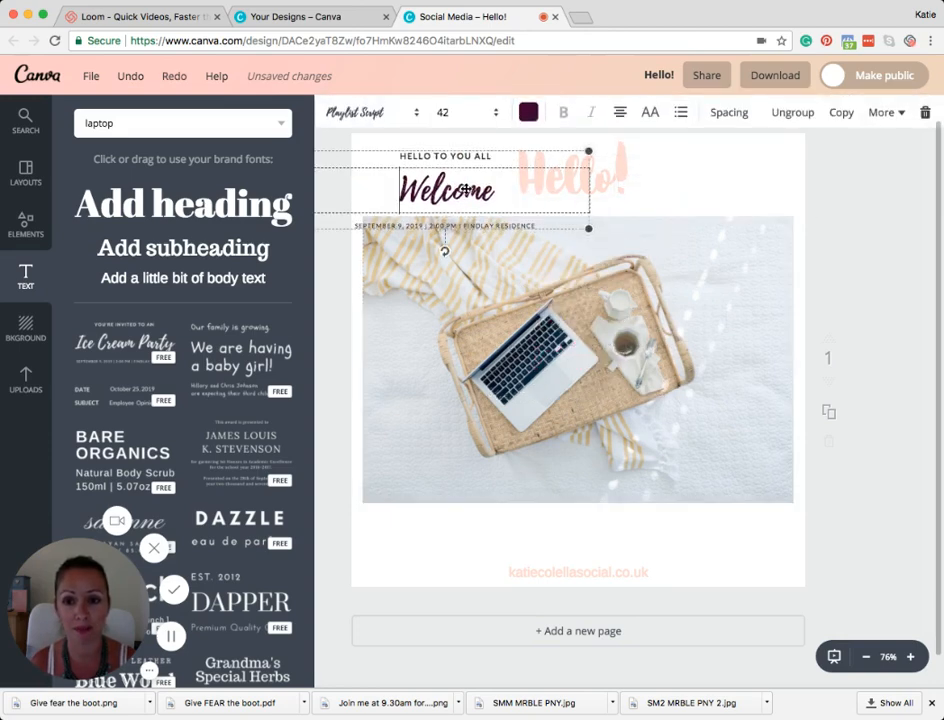
left_click(465, 190)
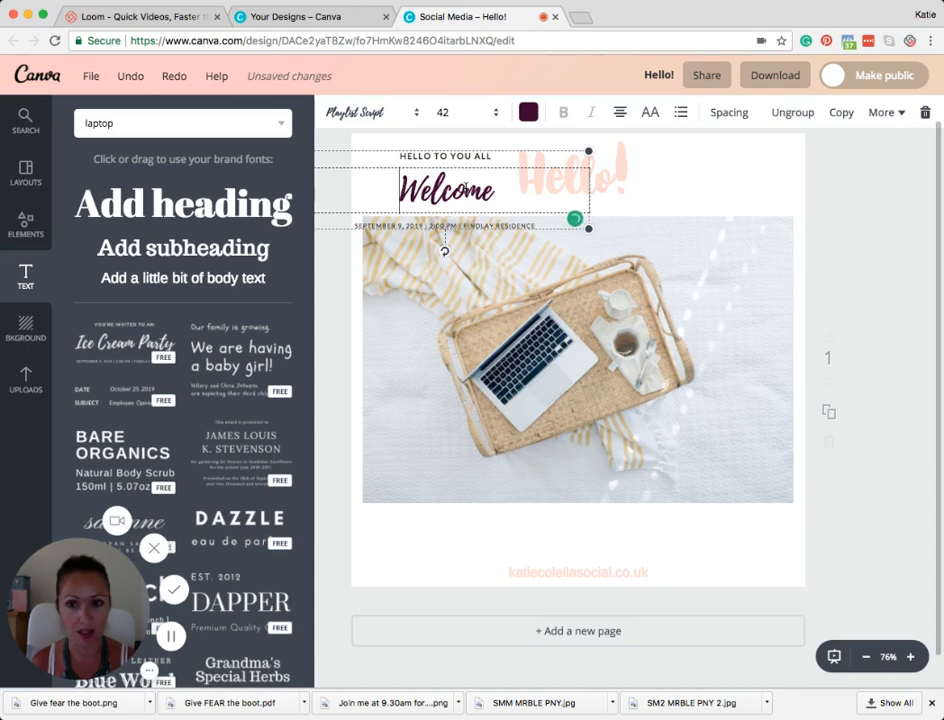
Delete the text of all three lines in the "Welcome" group, including the date and venue line
double_click(518, 191)
key("BackSpace")
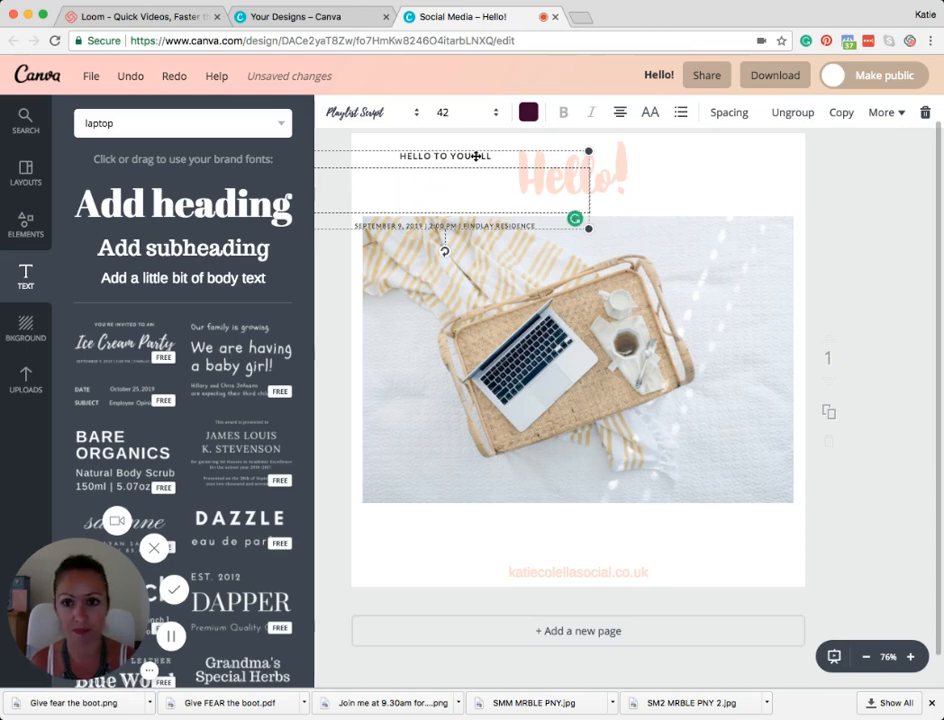
left_click(487, 157)
left_click_drag(491, 159, 403, 159)
key("BackSpace")
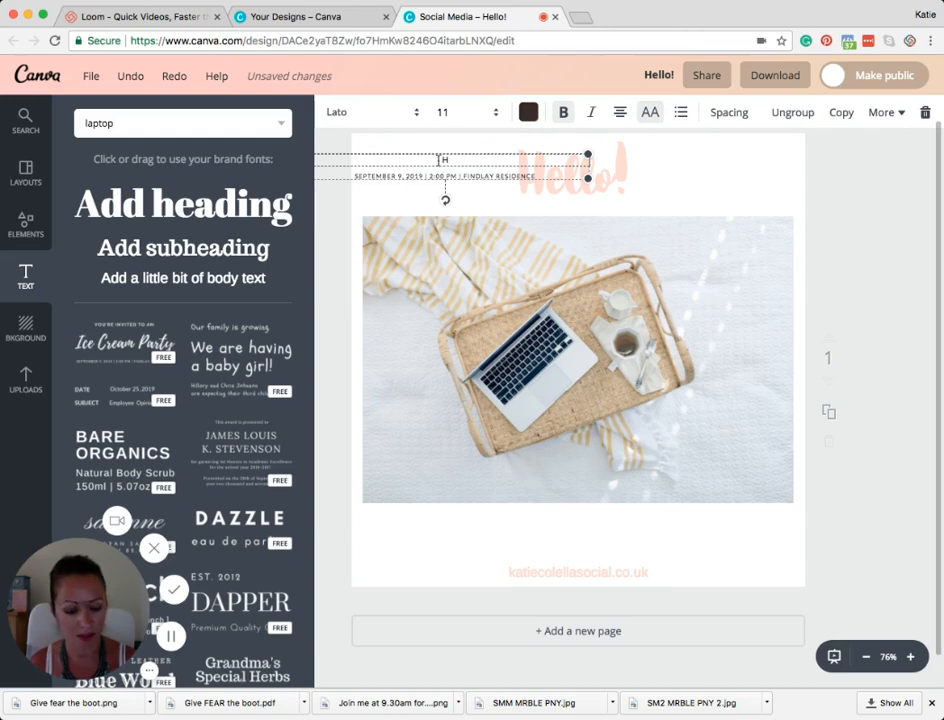
left_click(504, 182)
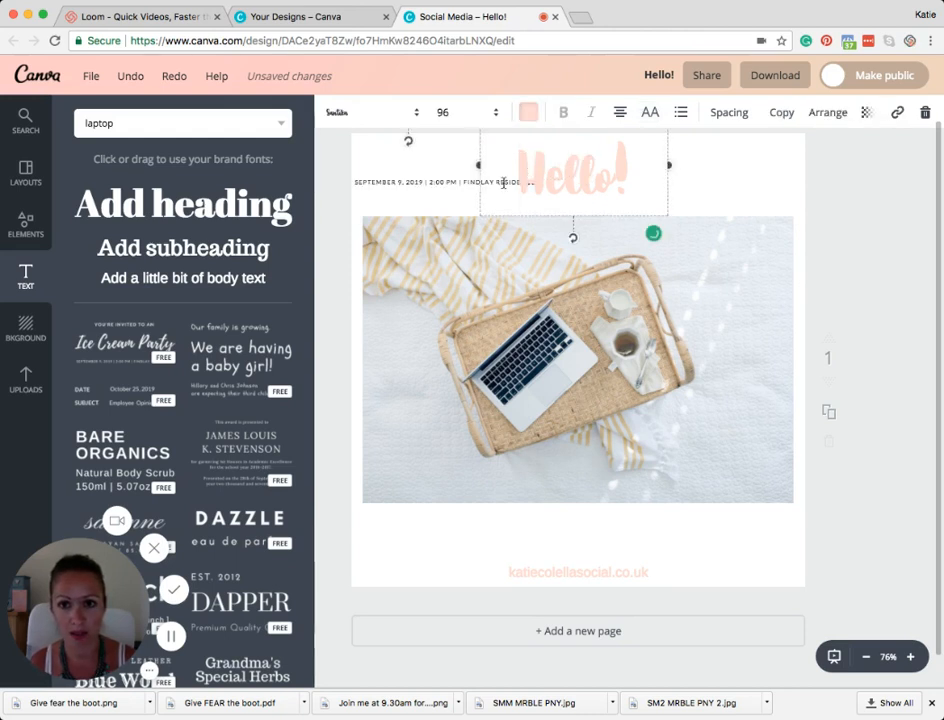
left_click_drag(470, 182, 358, 178)
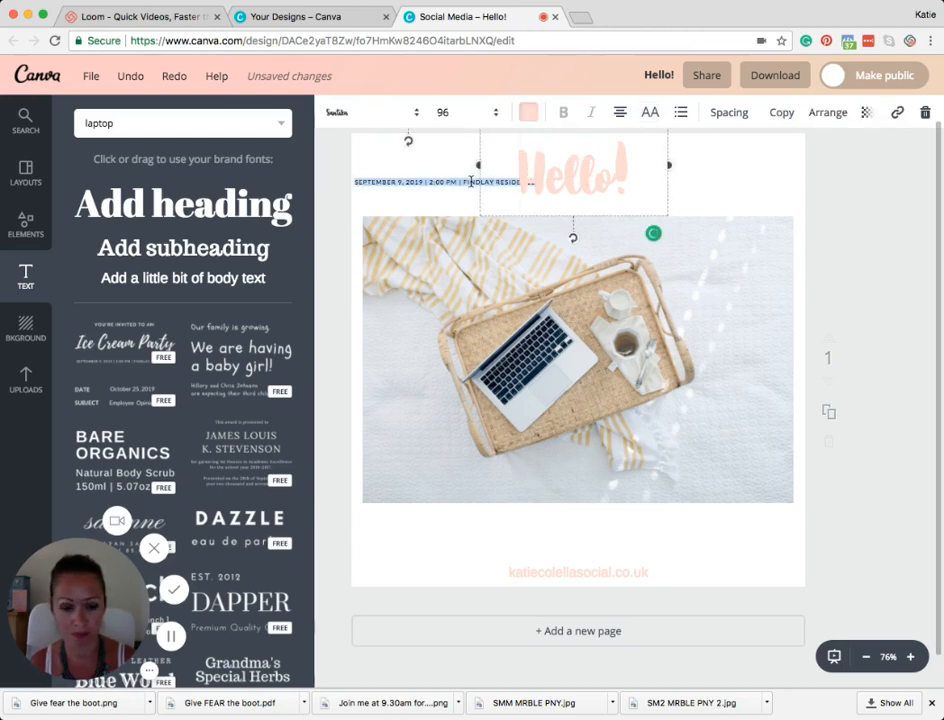
key("BackSpace")
left_click(840, 178)
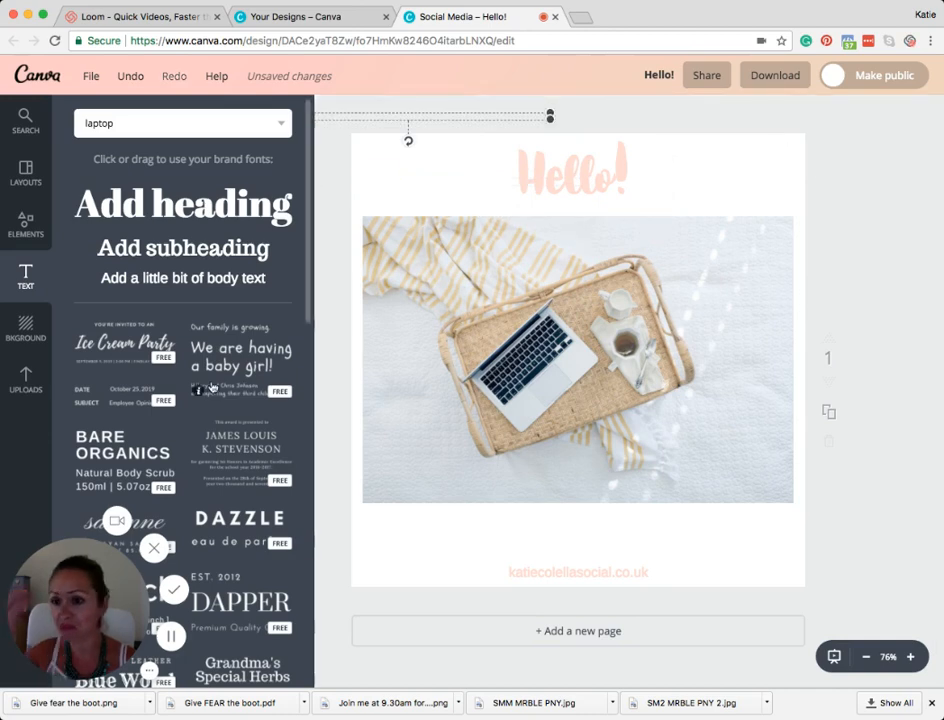
Set the page background to the turquoise colour from the default palette
left_click(27, 330)
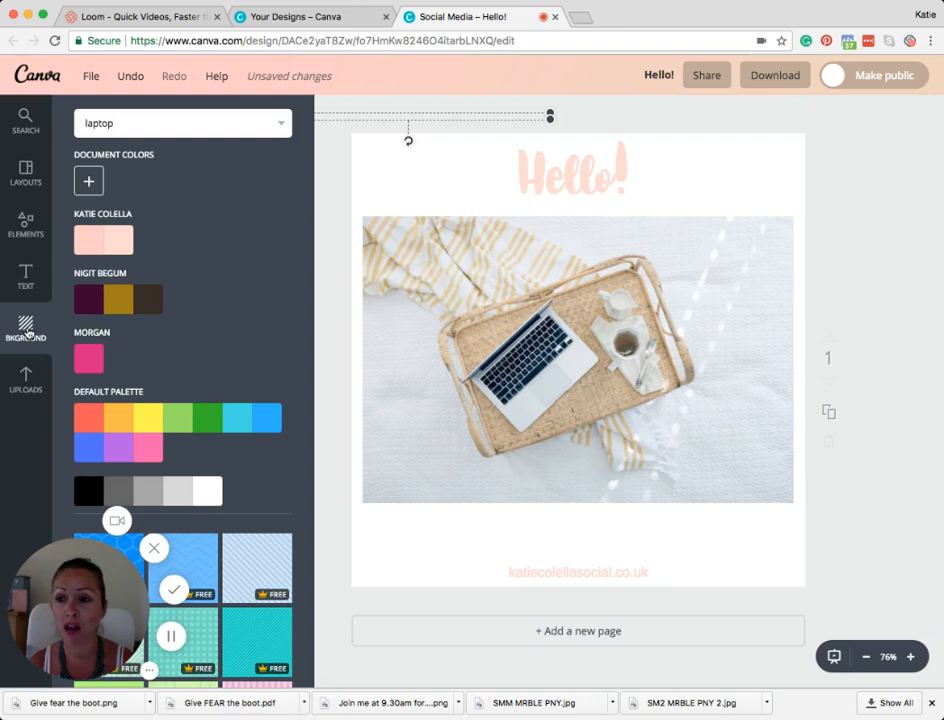
scroll(226, 322, "down", 2)
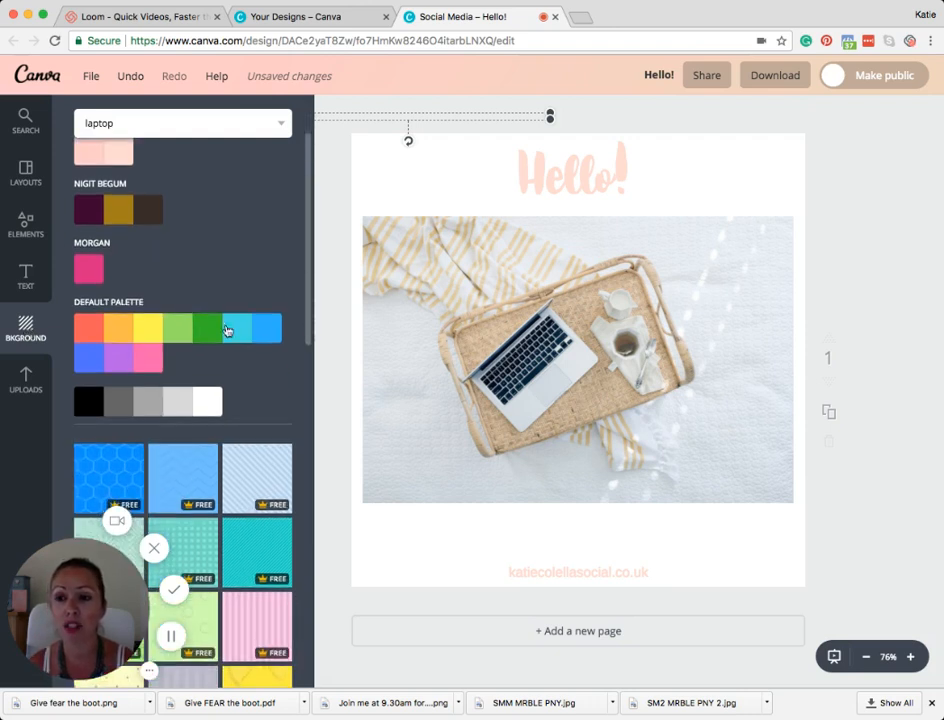
scroll(228, 325, "up", 1)
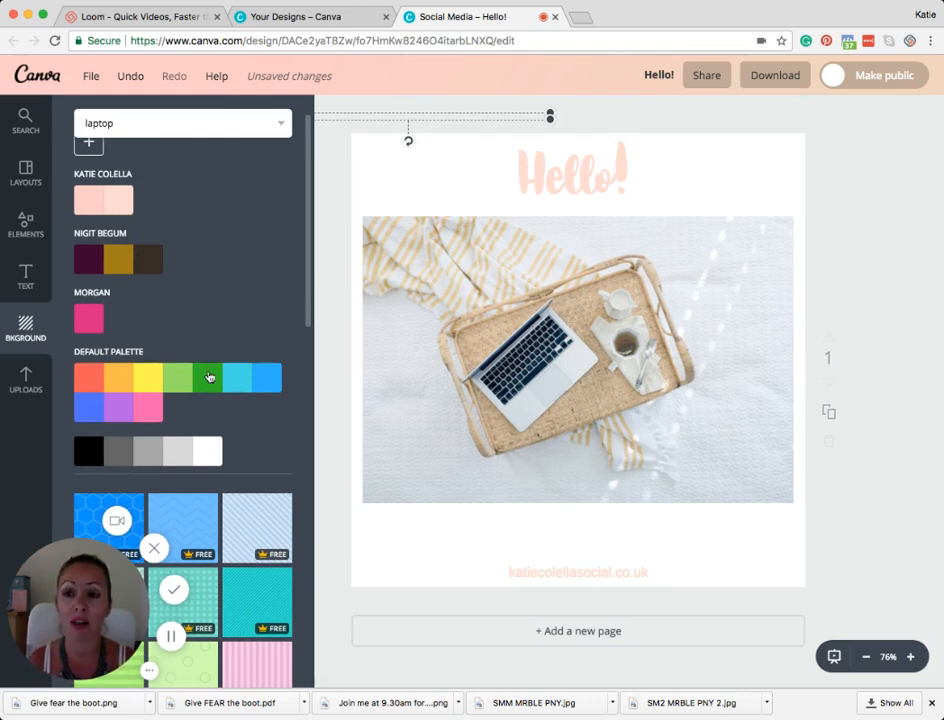
left_click(238, 386)
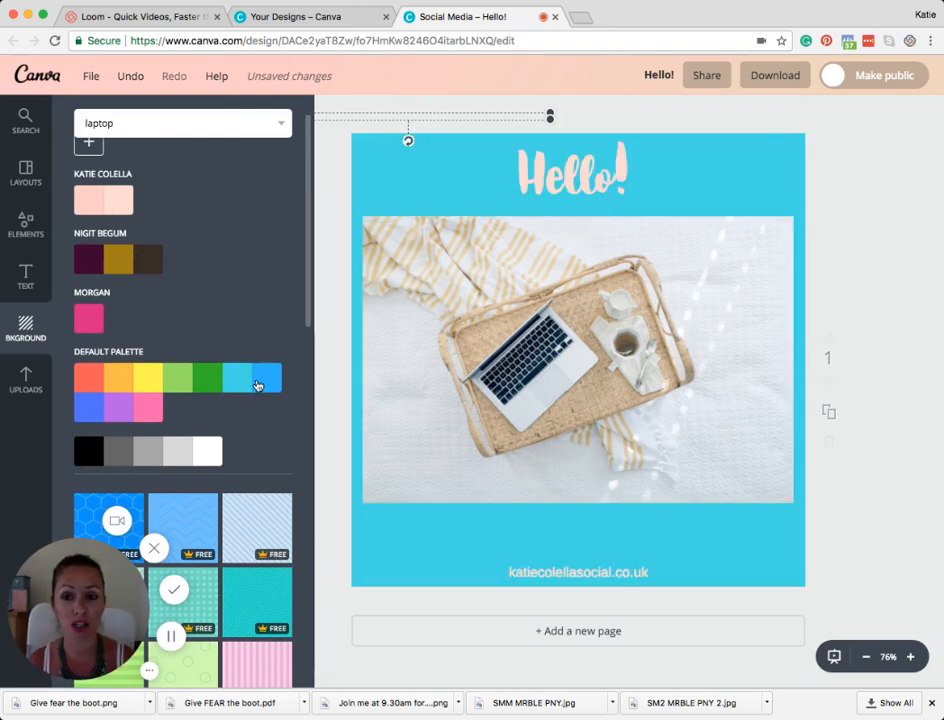
Try light grey, black, yellow watermelon, pink striped and lilac-grey striped backgrounds on the page
left_click(184, 453)
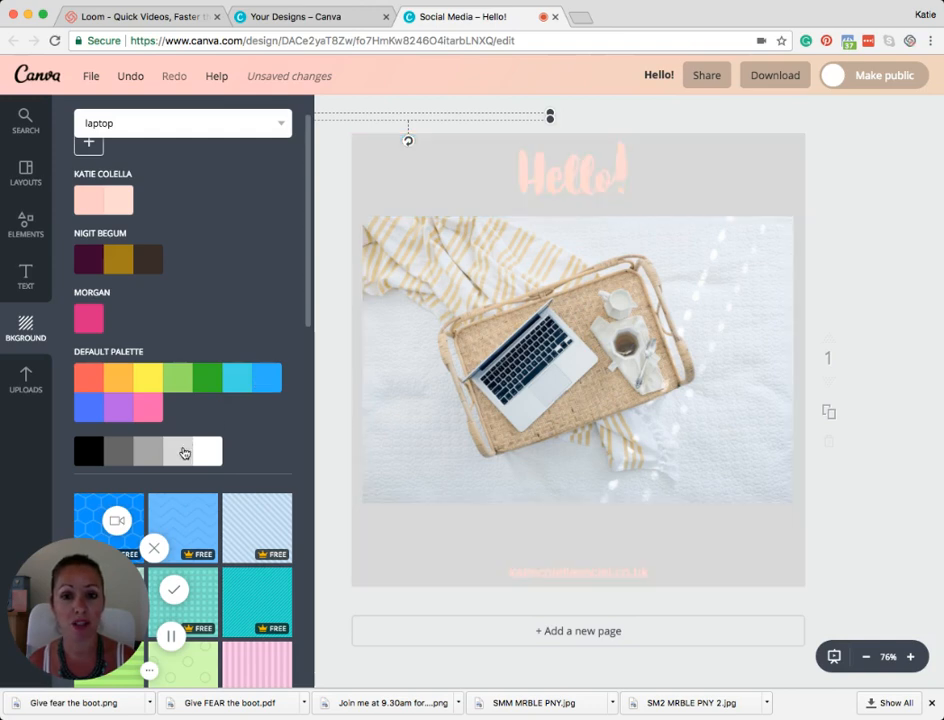
left_click(86, 451)
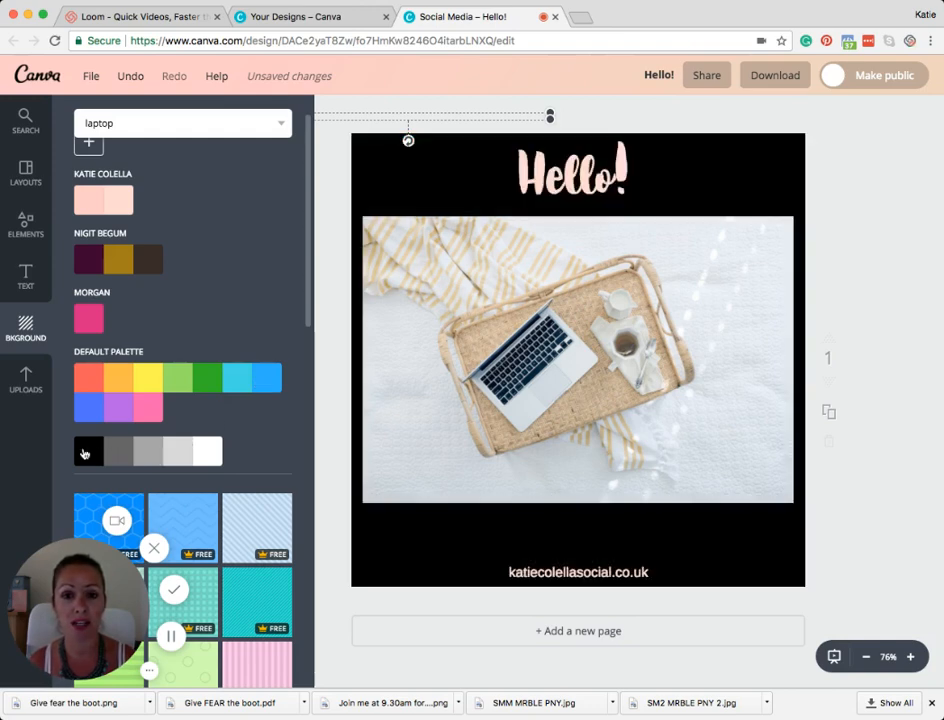
scroll(232, 394, "down", 6)
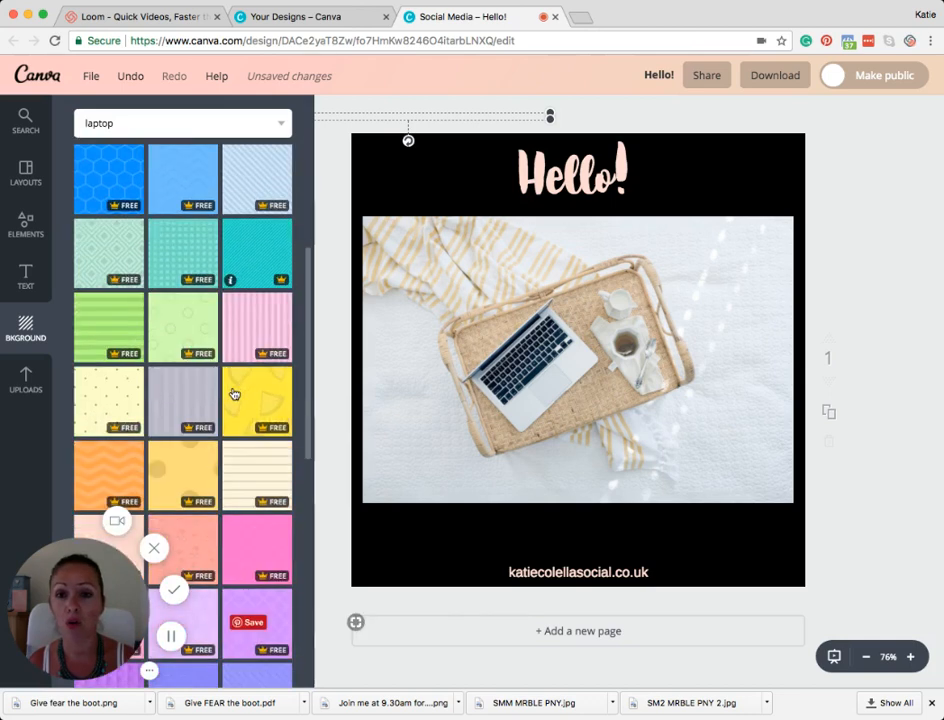
left_click(253, 398)
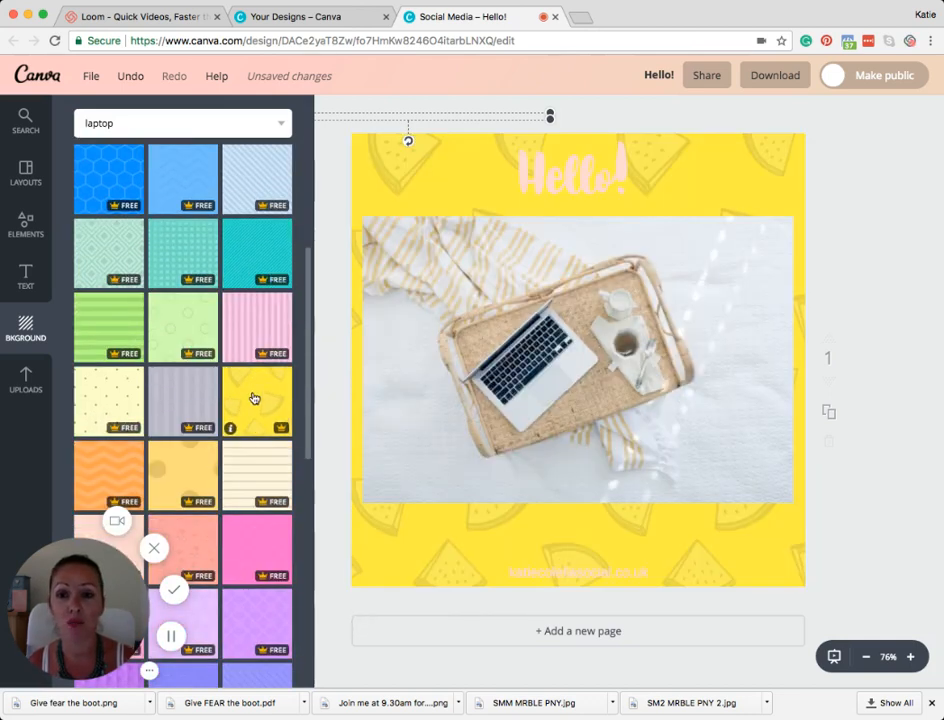
left_click(256, 312)
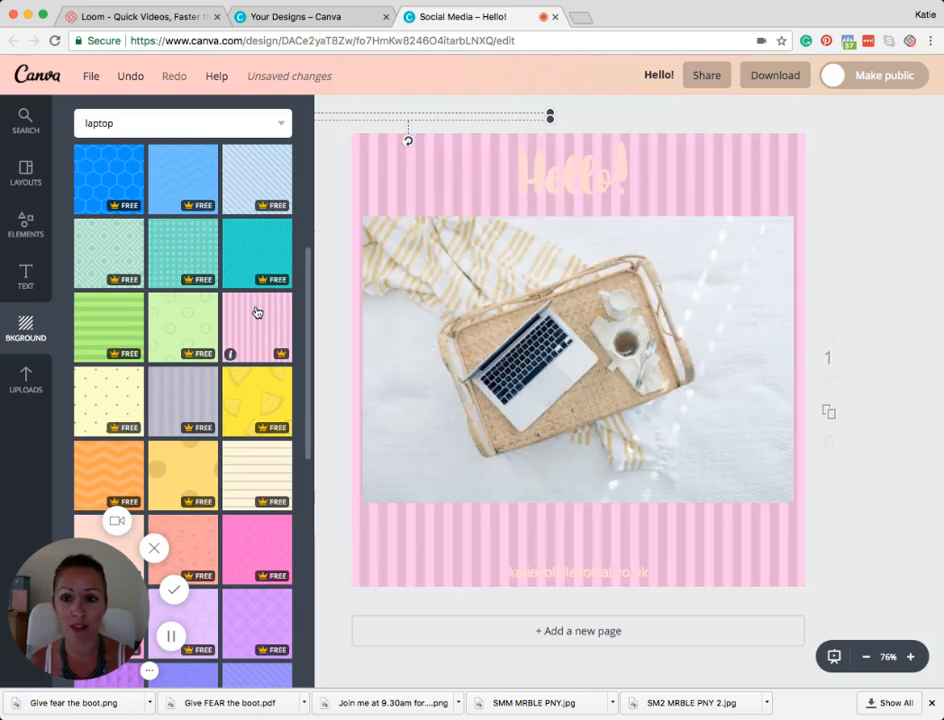
left_click(171, 387)
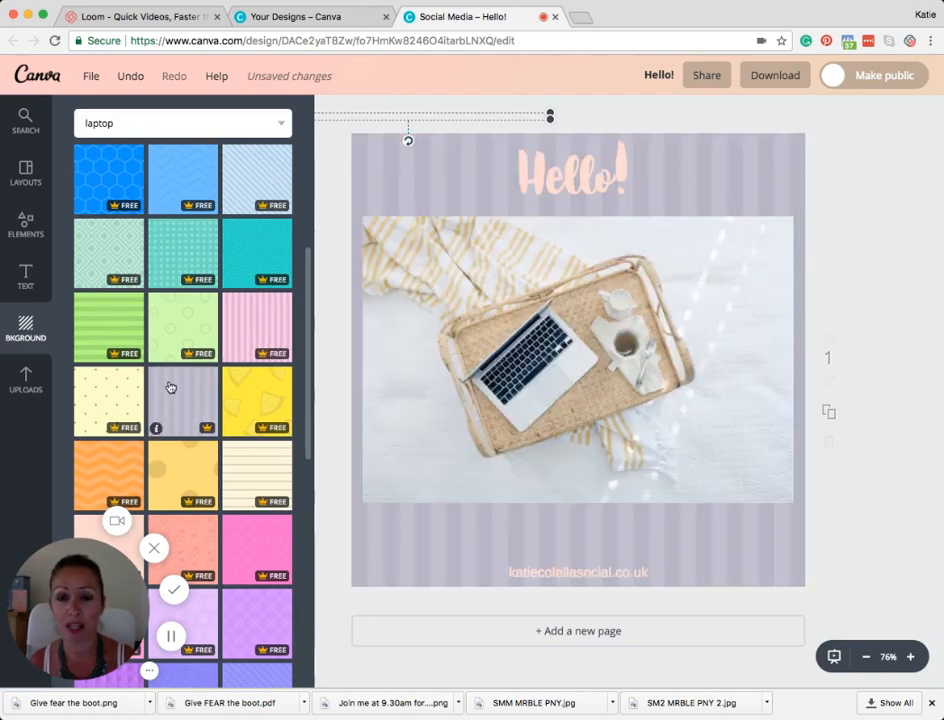
Recolour the striped page background with the lighter peach brand colour, light grey, coral red and finally white
left_click(428, 168)
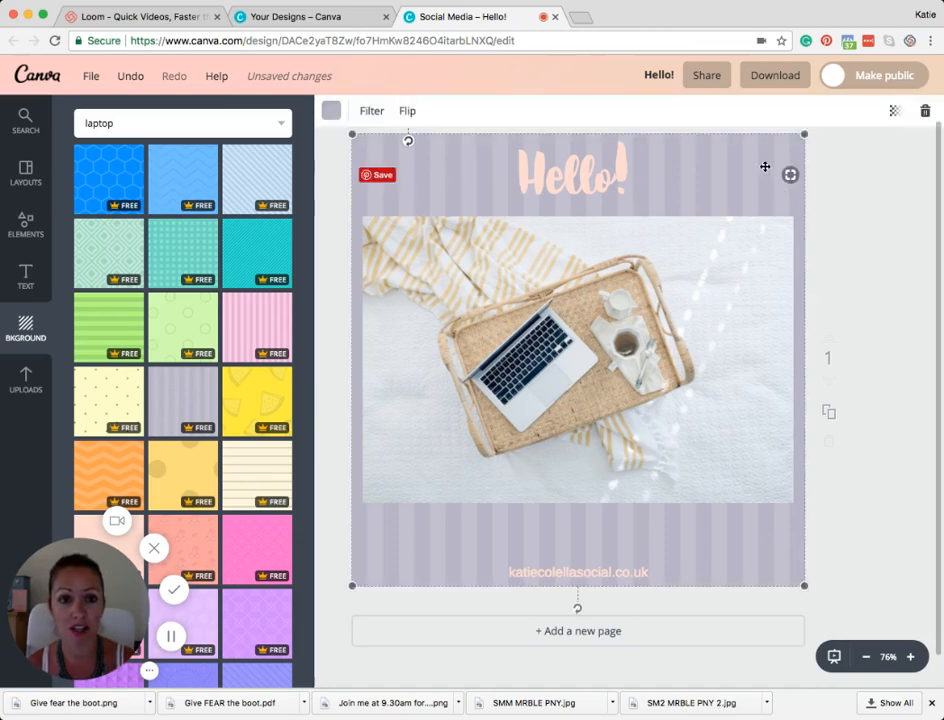
left_click(332, 112)
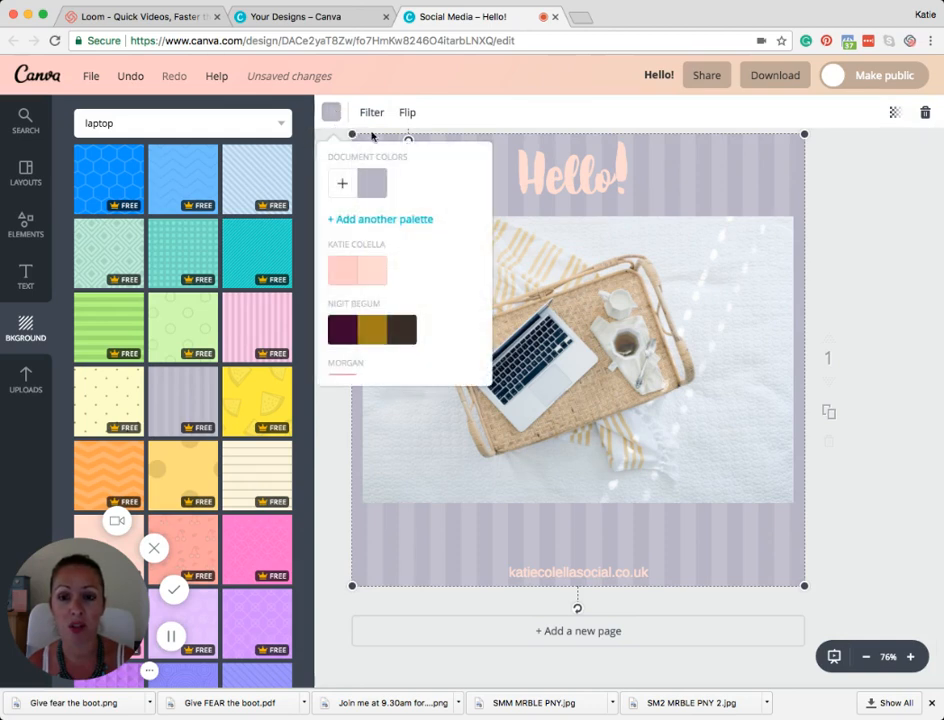
left_click(375, 265)
scroll(400, 275, "down", 3)
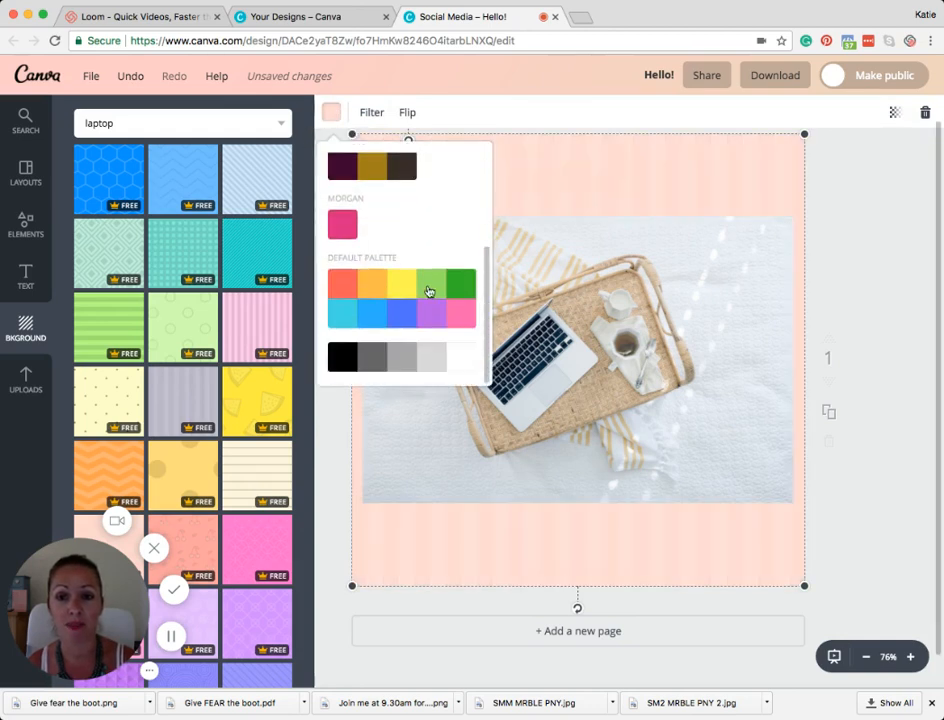
left_click(421, 359)
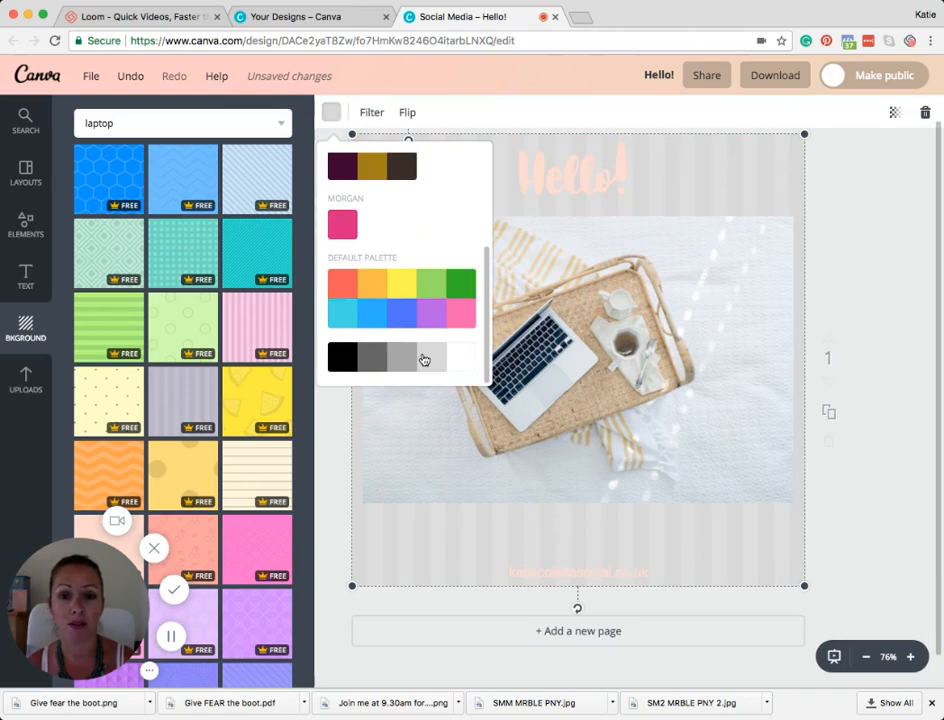
left_click(341, 286)
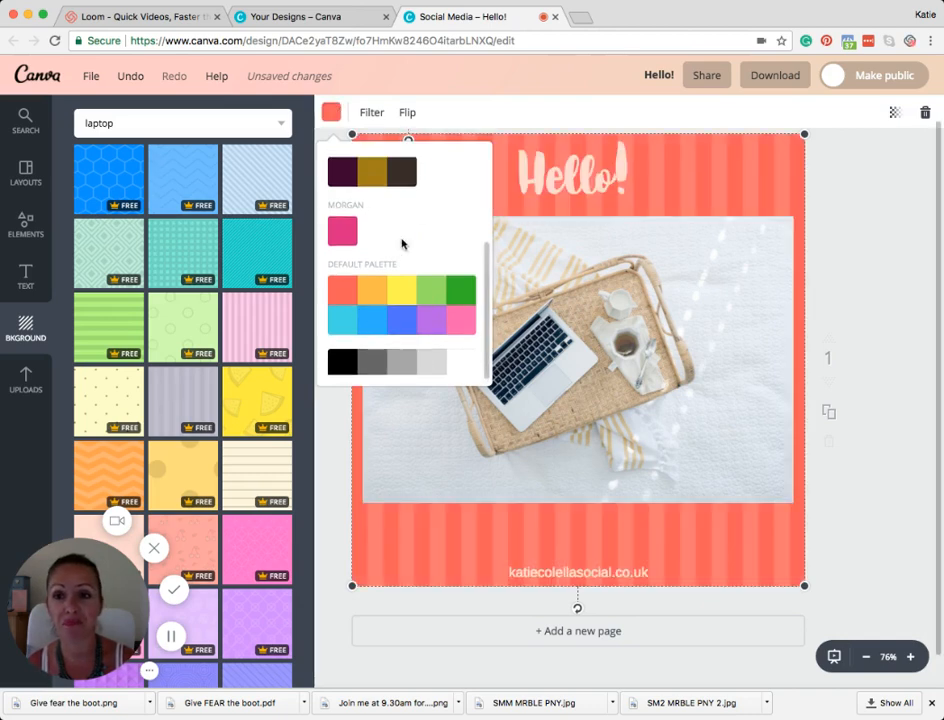
scroll(380, 188, "up", 3)
scroll(454, 360, "down", 3)
left_click(438, 340)
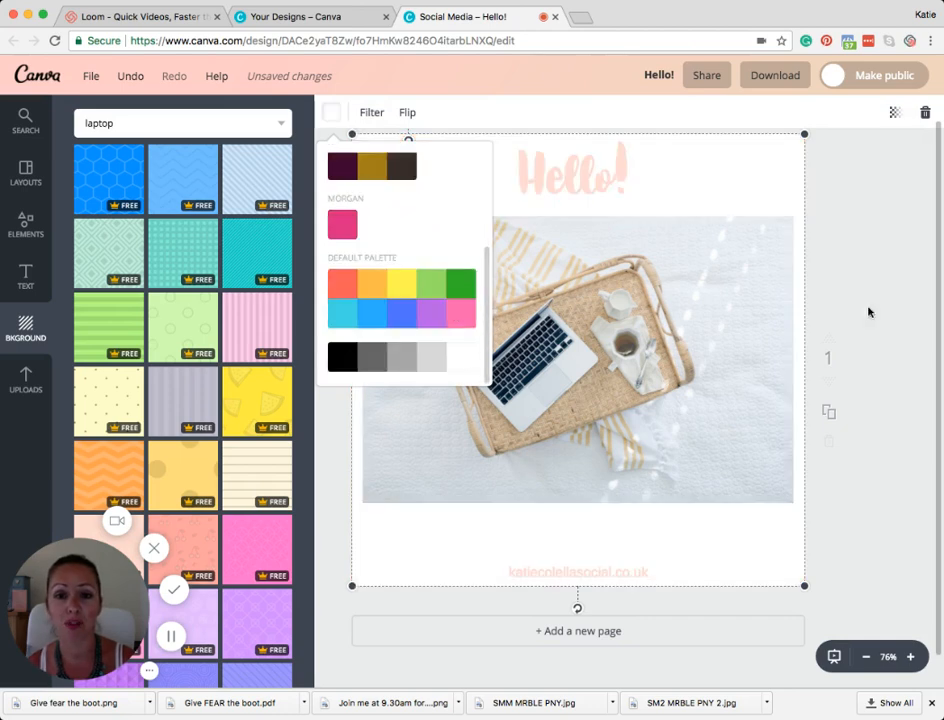
Browse the paid photo backgrounds and try the pale wooden planks and the gold texture on the page
scroll(188, 343, "down", 10)
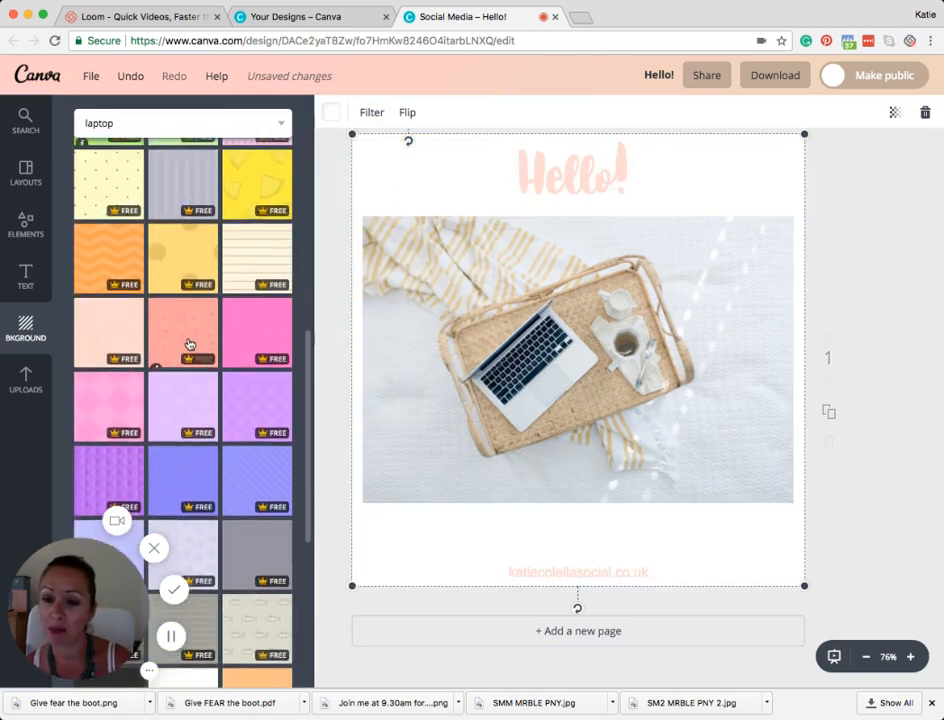
scroll(188, 343, "down", 10)
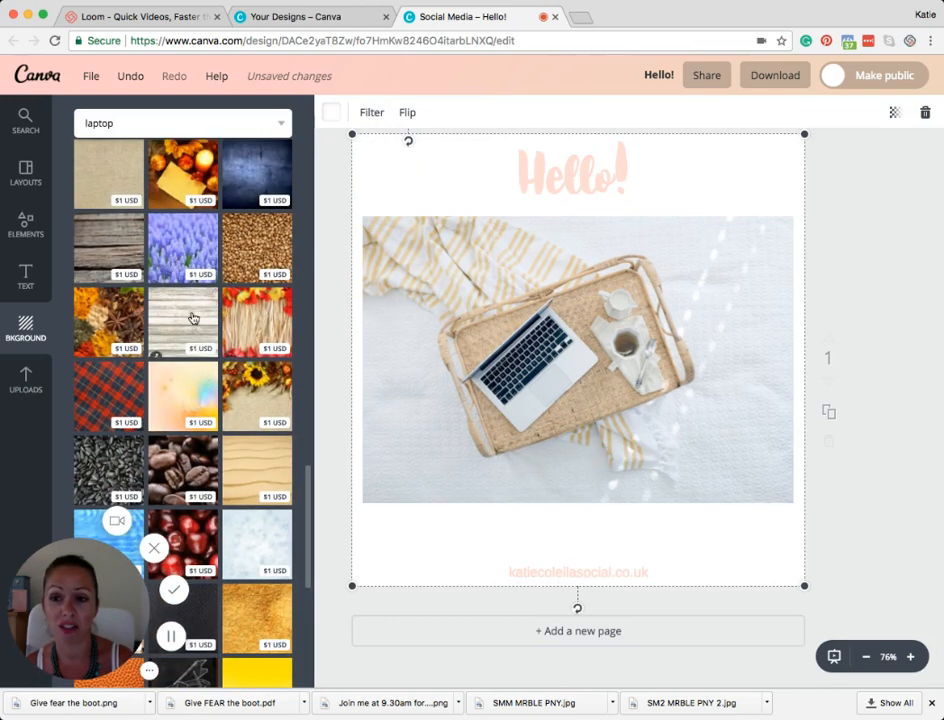
left_click(193, 318)
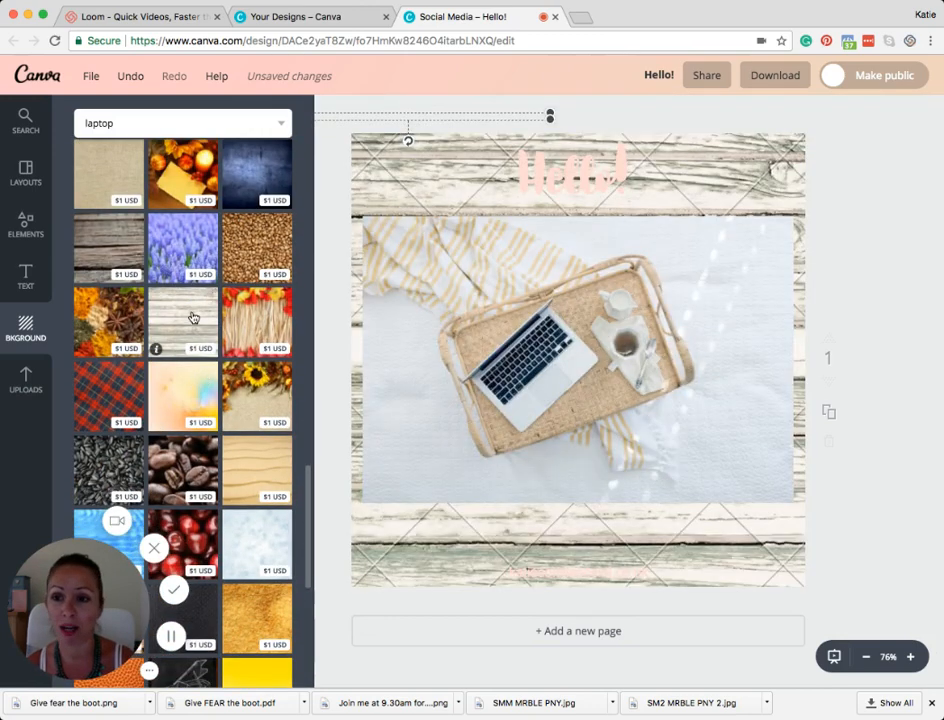
scroll(193, 318, "down", 2)
scroll(152, 282, "down", 2)
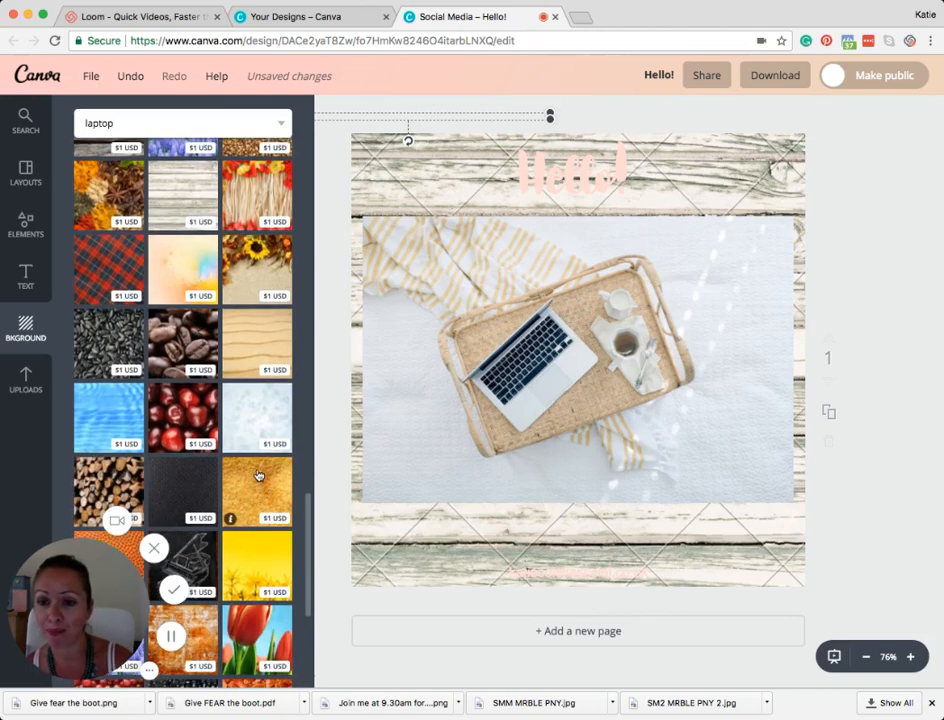
left_click(257, 478)
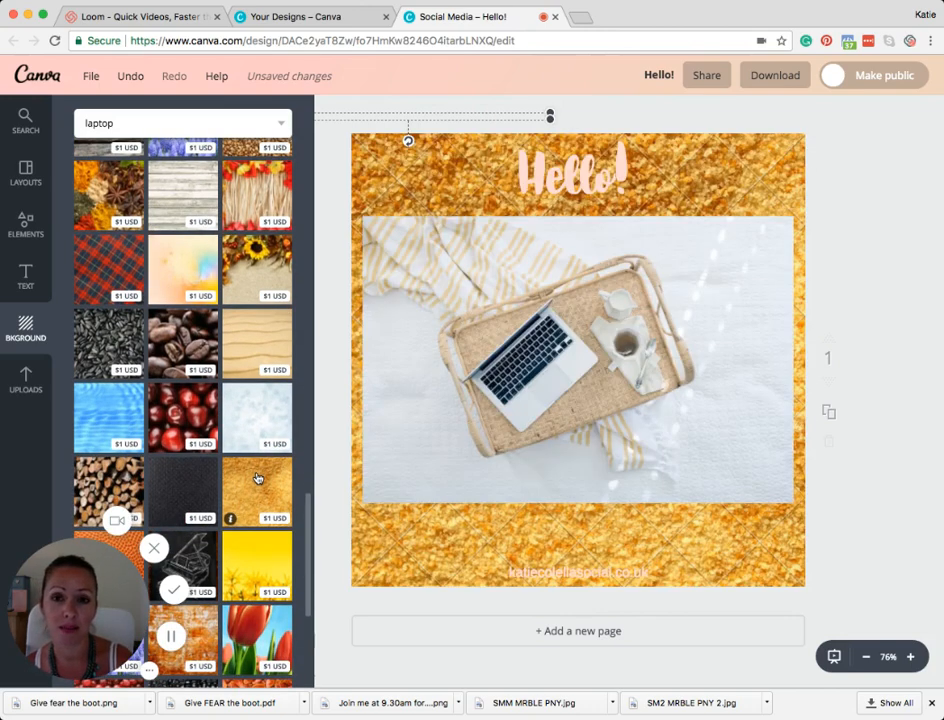
scroll(257, 478, "down", 2)
scroll(245, 520, "down", 1)
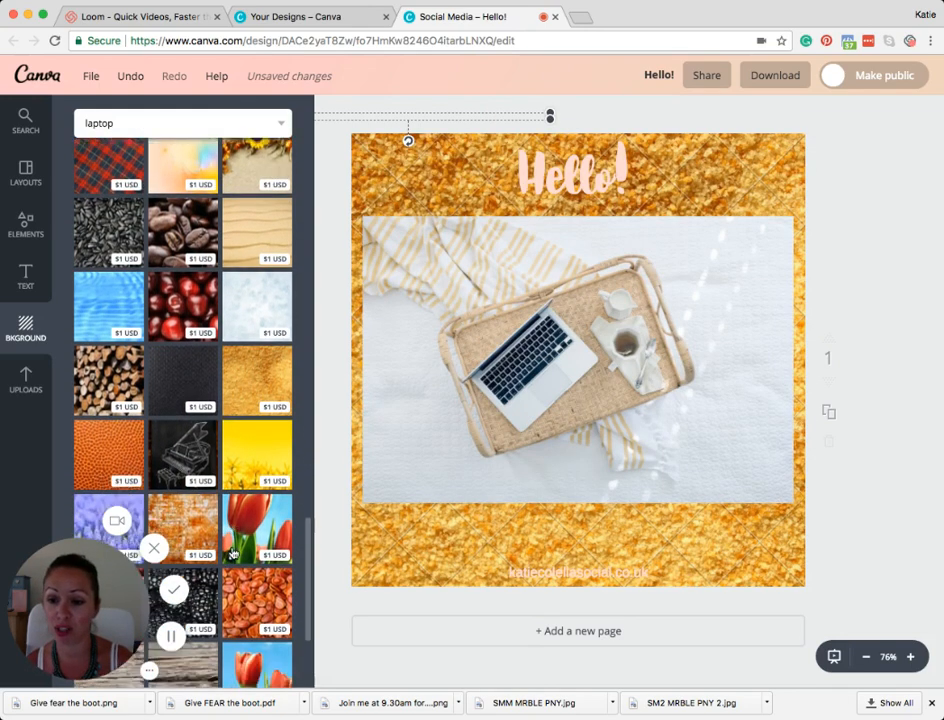
scroll(232, 553, "down", 8)
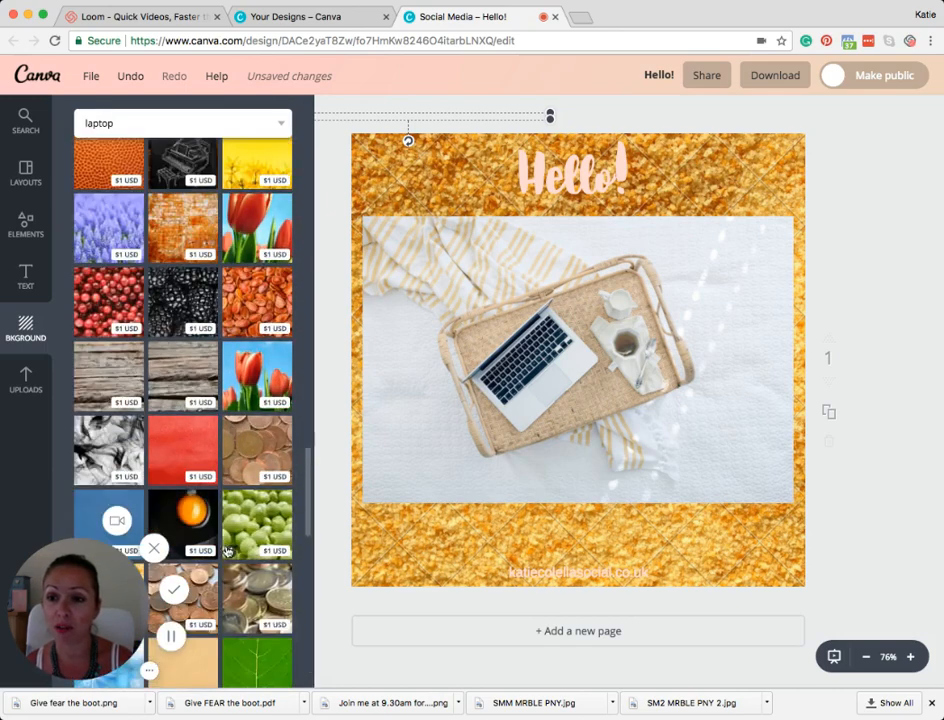
scroll(229, 551, "down", 10)
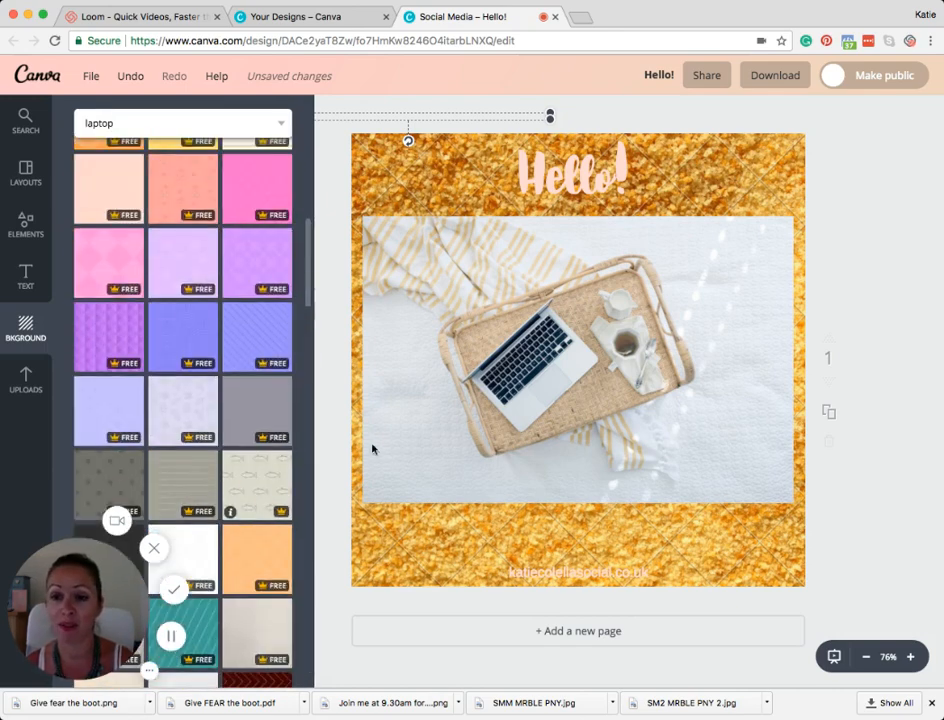
Set the page background to plain white in place of the gold texture
left_click(30, 384)
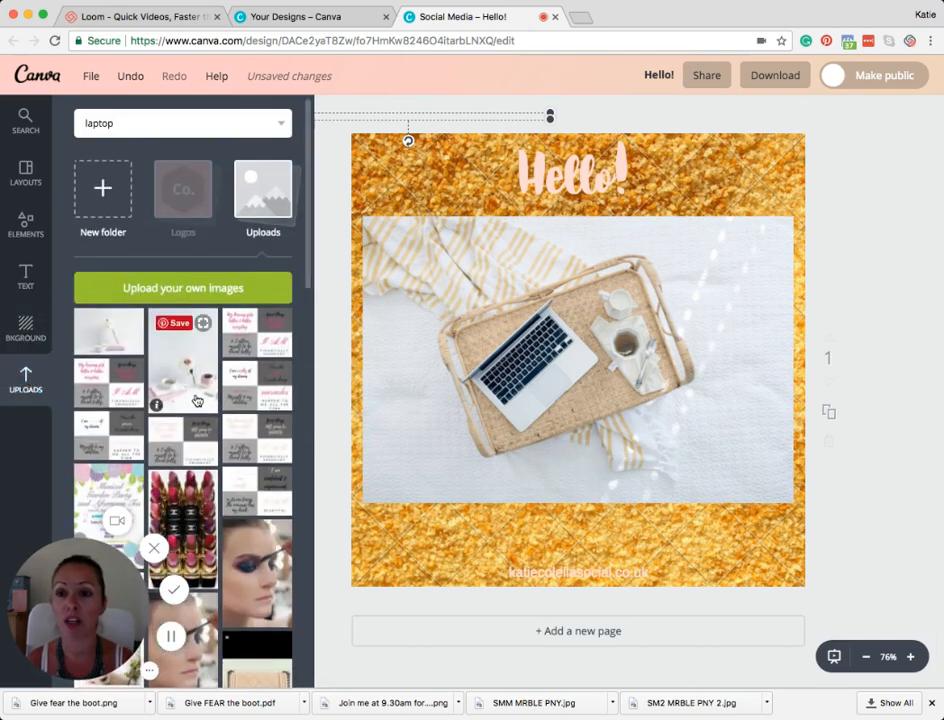
left_click(421, 539)
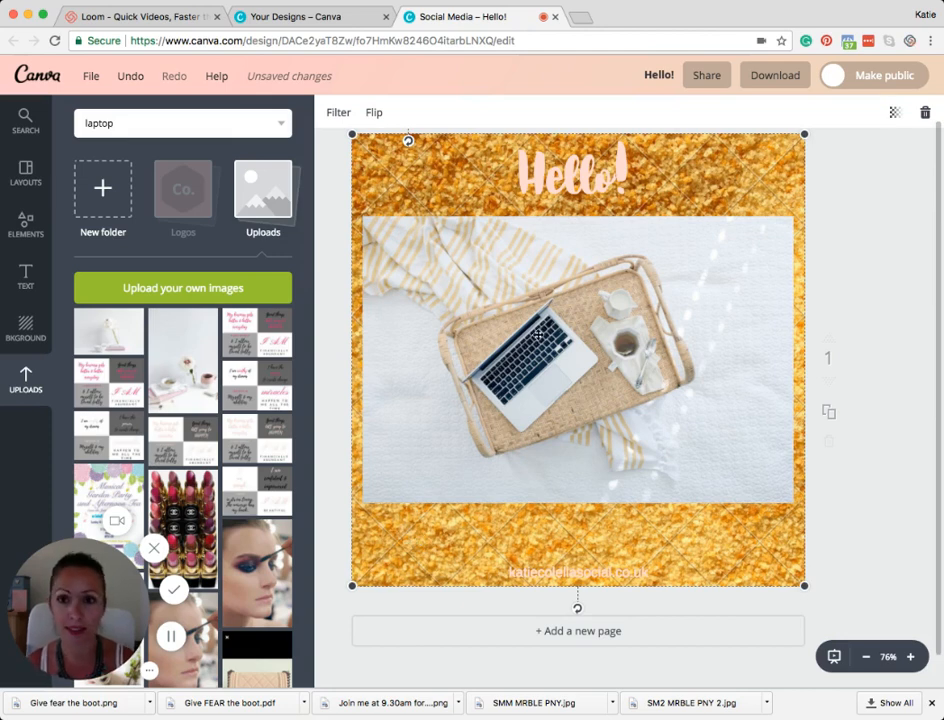
left_click(26, 325)
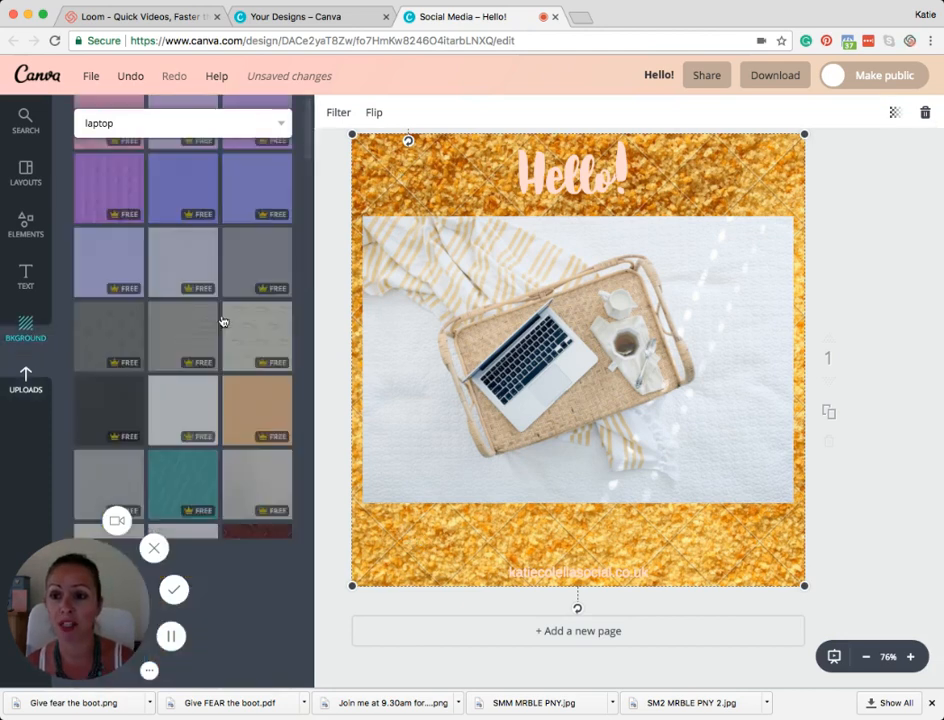
scroll(222, 430, "up", 10)
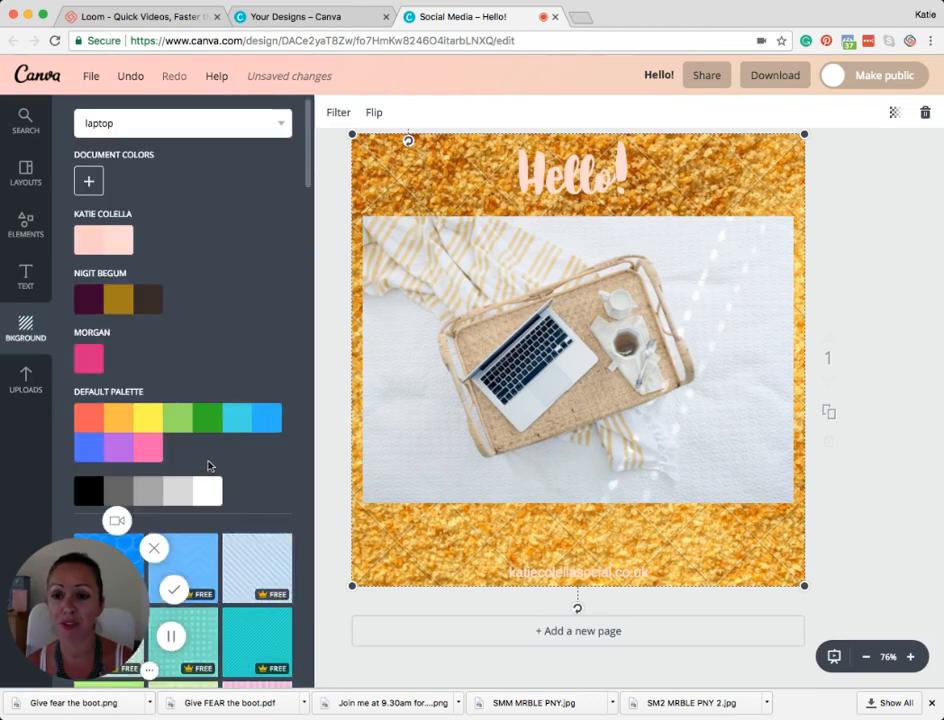
left_click(207, 490)
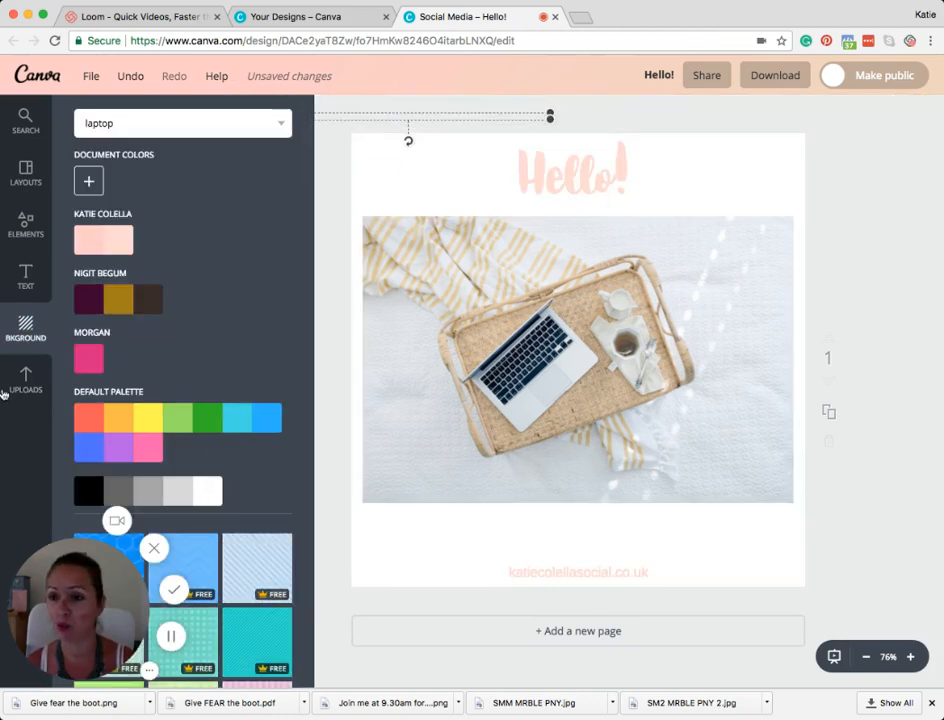
Replace the laptop tray photo with the uploaded landscape photo of the white flower in a glass vase
left_click(5, 390)
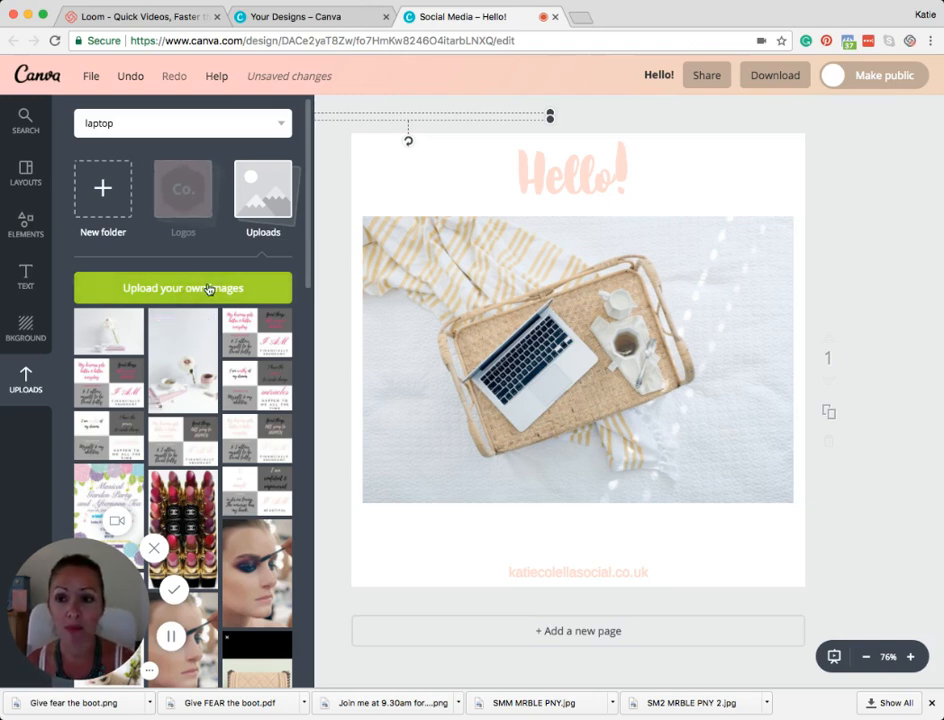
scroll(185, 365, "down", 5)
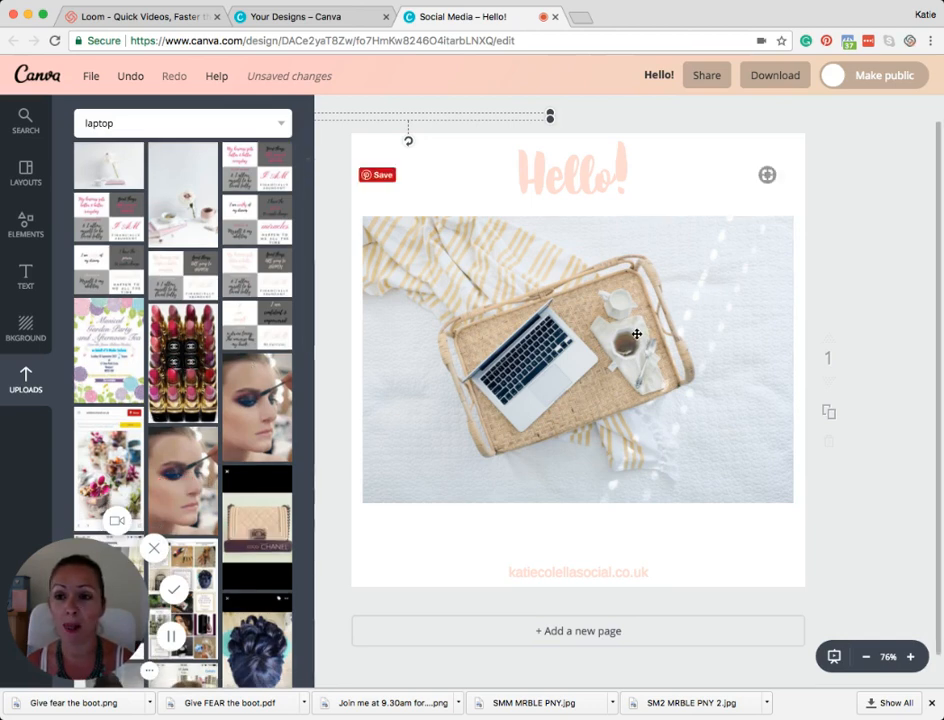
left_click(601, 320)
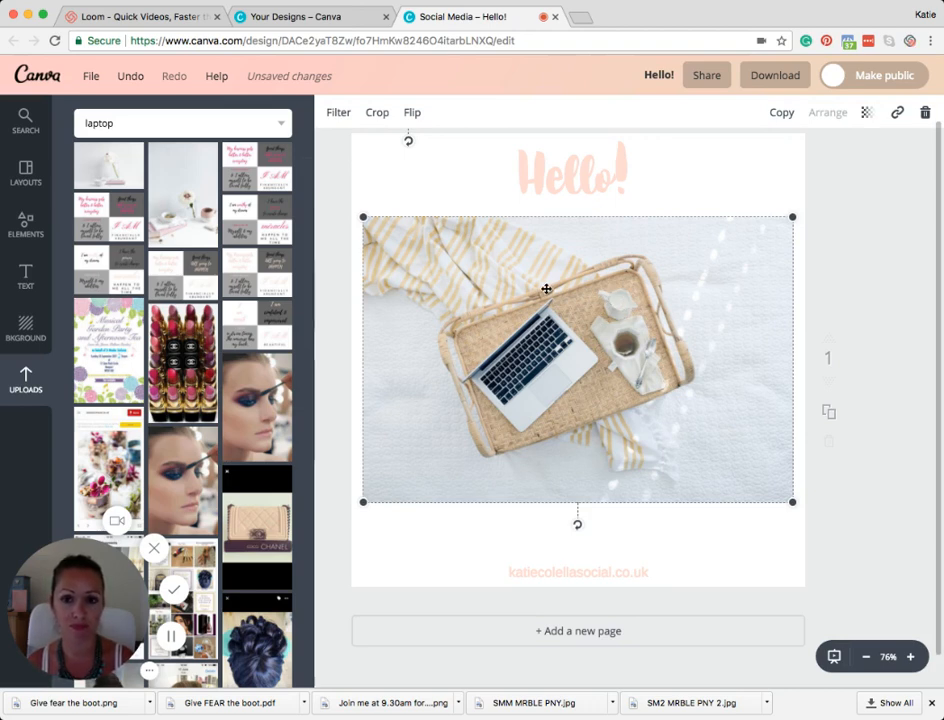
scroll(548, 291, "up", 1)
scroll(562, 304, "down", 2)
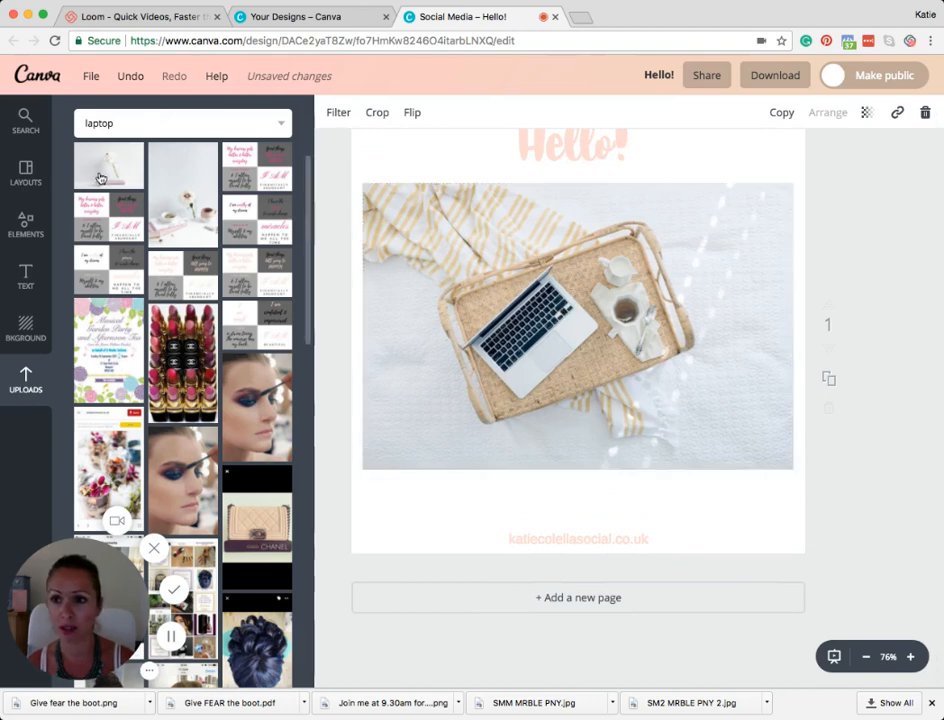
key("super+z")
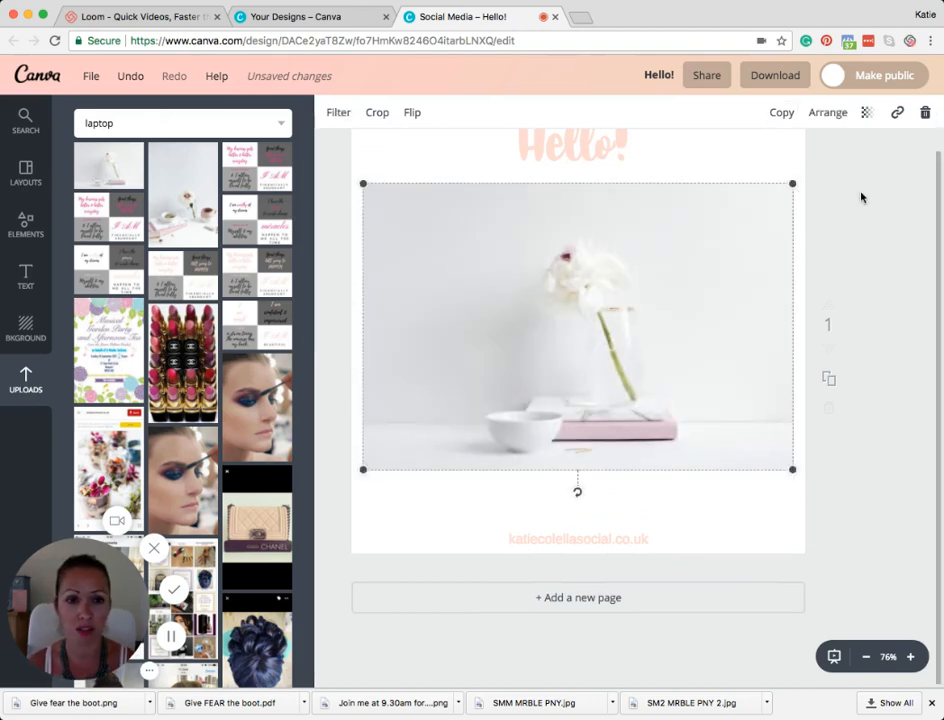
mouse_move(664, 225)
left_mouse_down()
mouse_move(664, 304)
mouse_move(666, 225)
left_mouse_up()
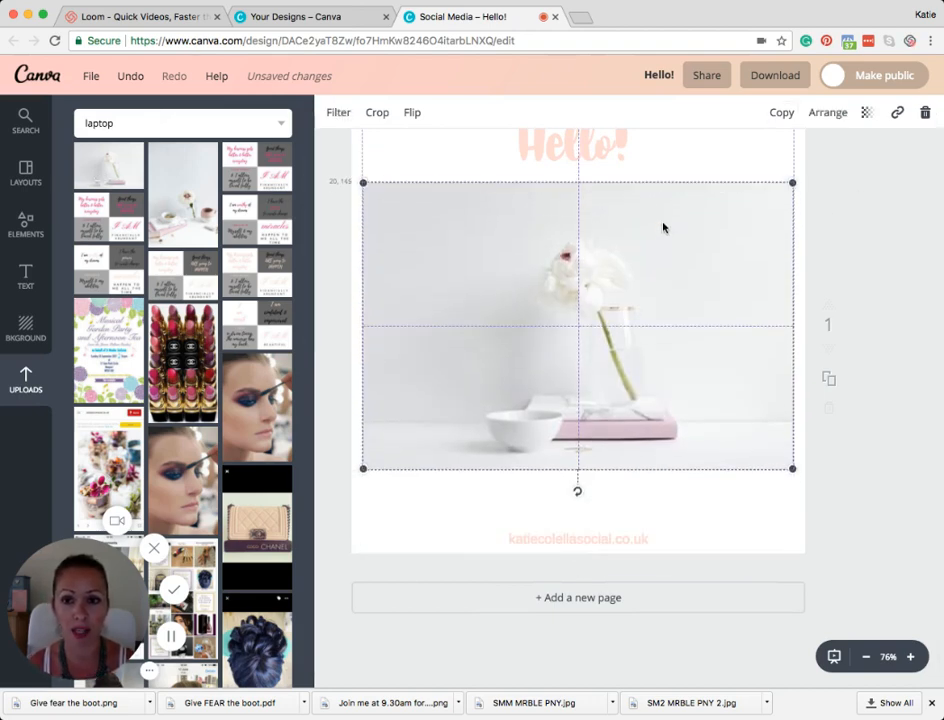
Change the "Hello!" heading text to "Believe in you"
scroll(853, 254, "up", 2)
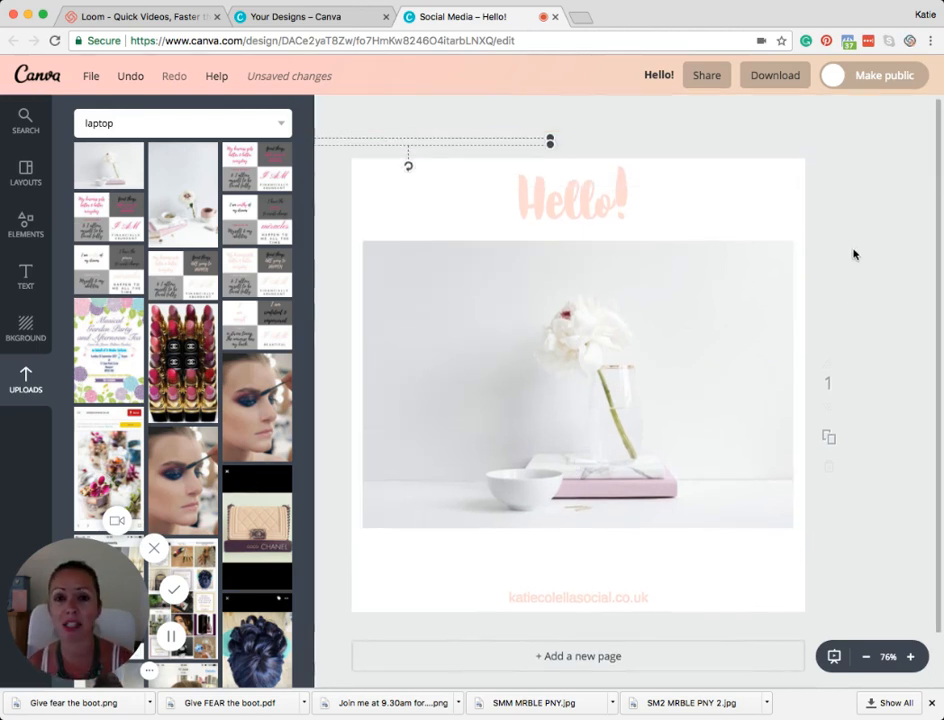
double_click(576, 197)
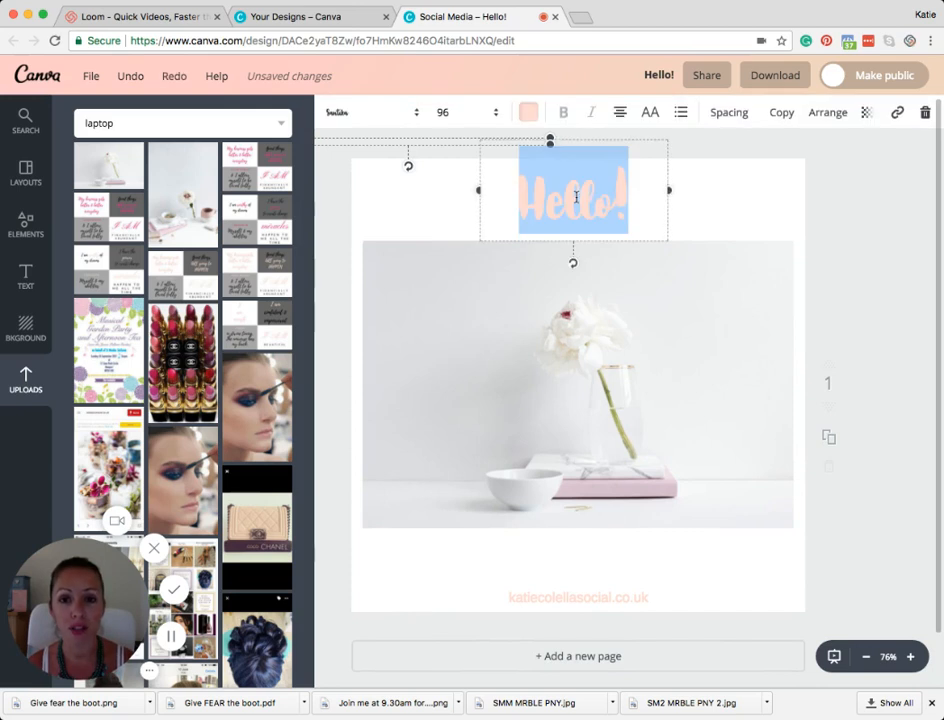
type("Believe in you")
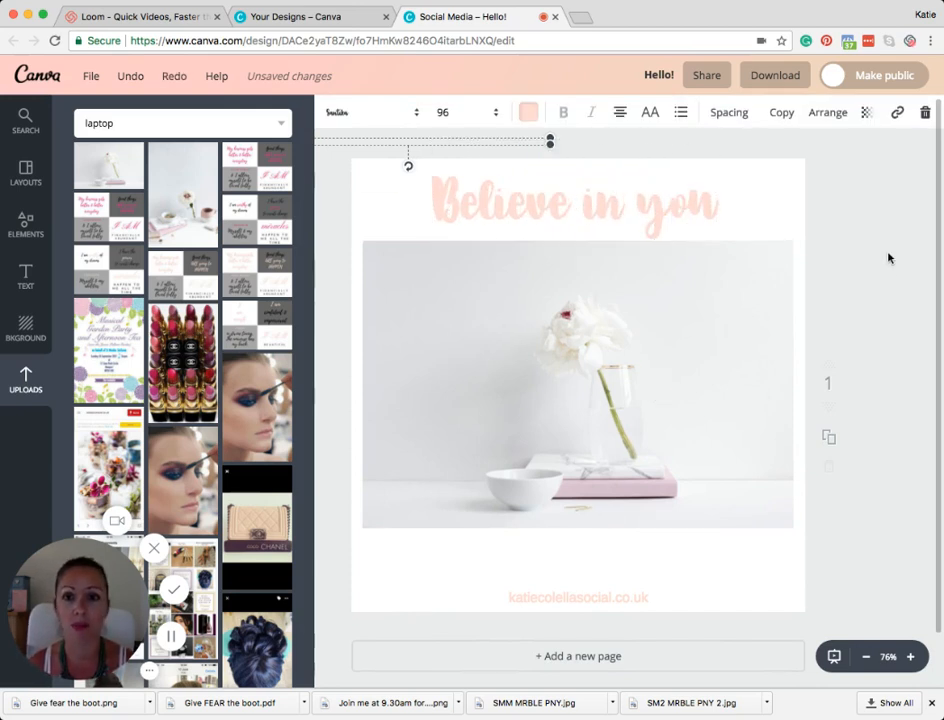
left_click(730, 204)
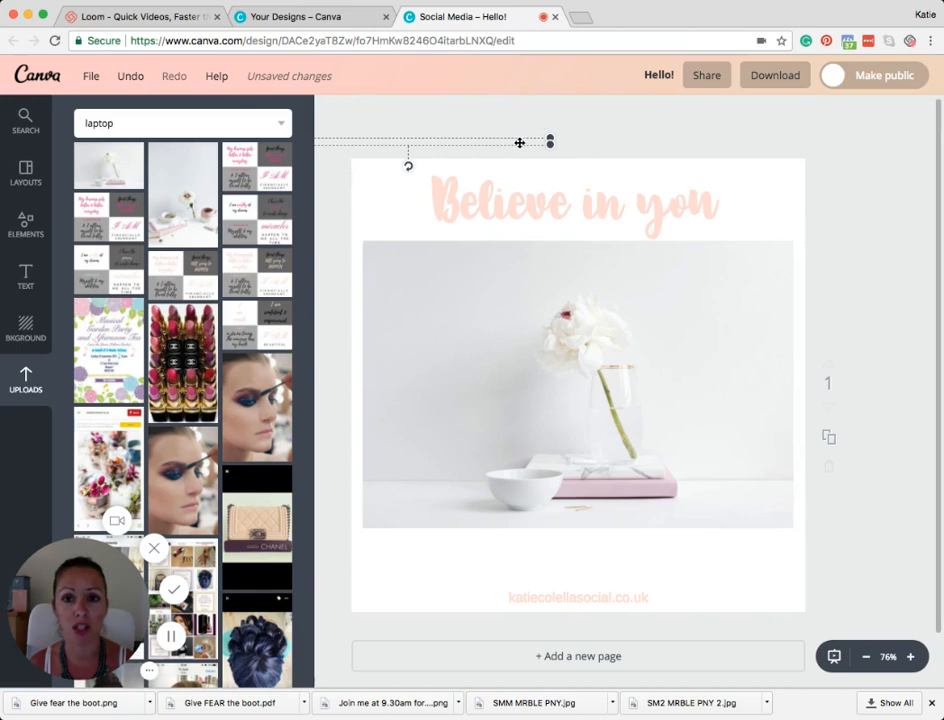
Change the font of the "Believe in you" heading to Playlist Script
left_click(661, 206)
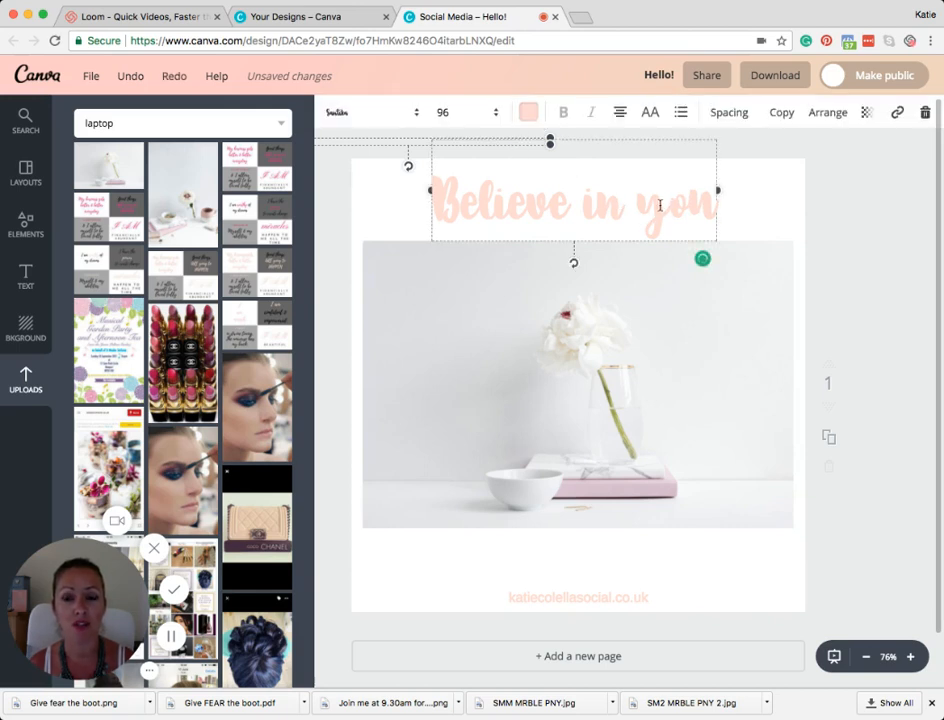
left_click(379, 116)
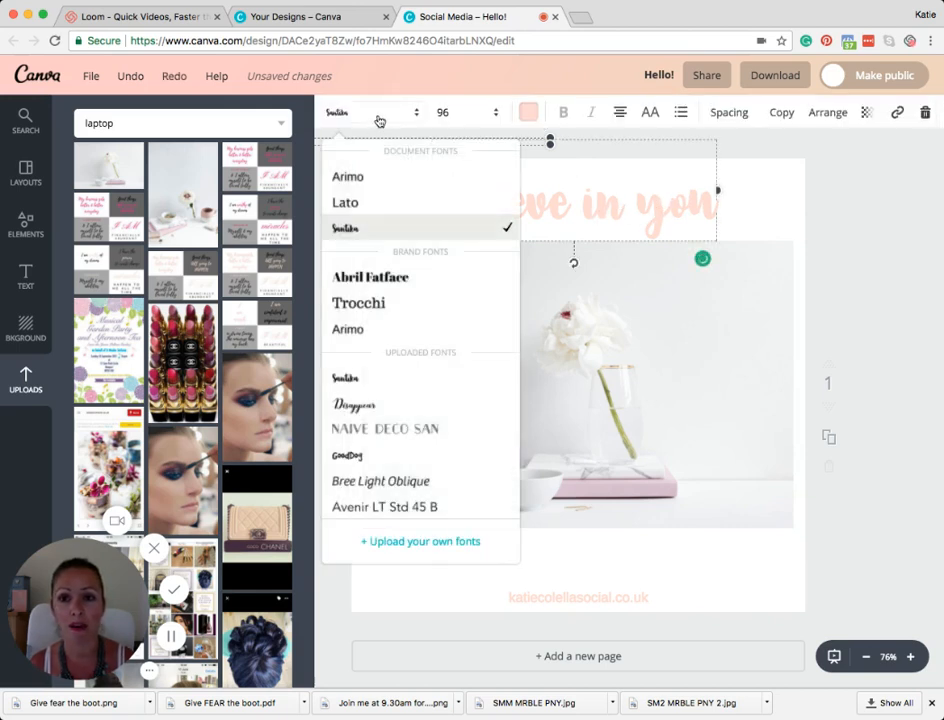
scroll(413, 430, "down", 2)
scroll(415, 428, "down", 15)
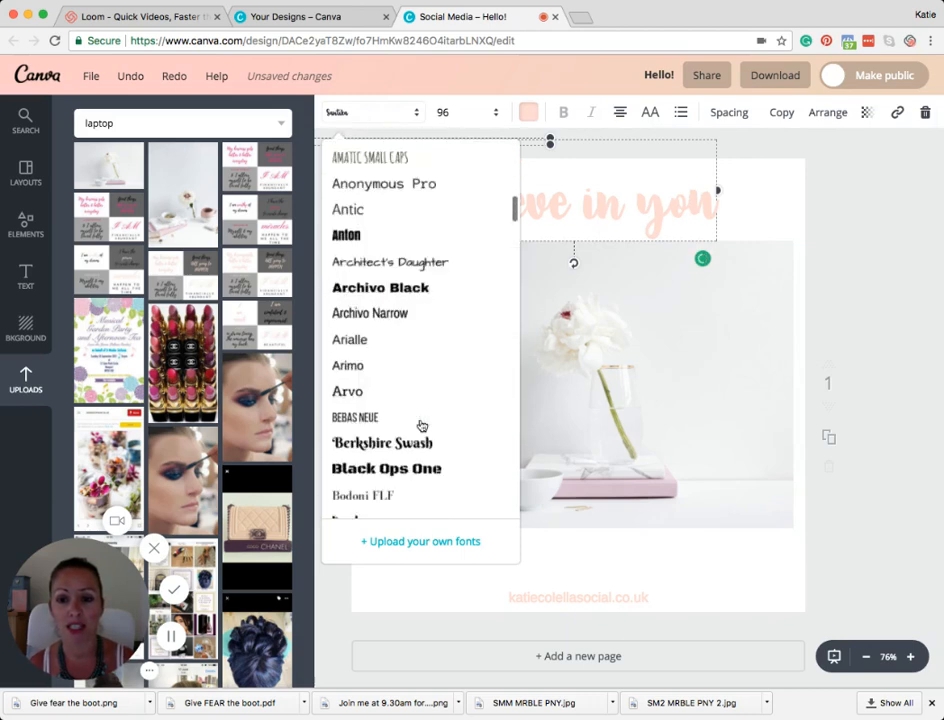
scroll(421, 426, "down", 15)
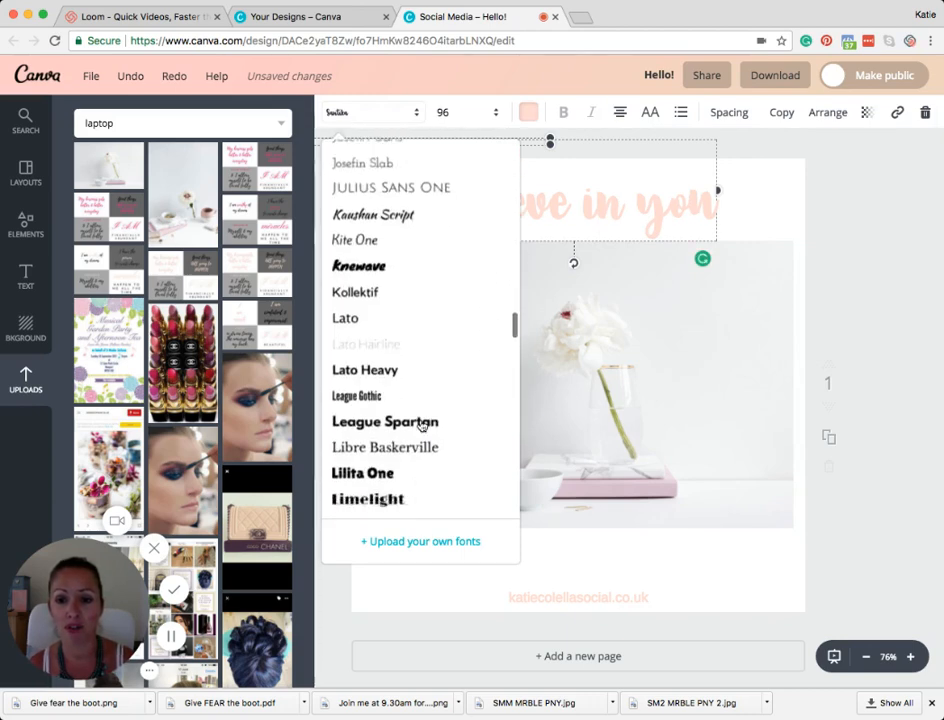
scroll(421, 426, "down", 10)
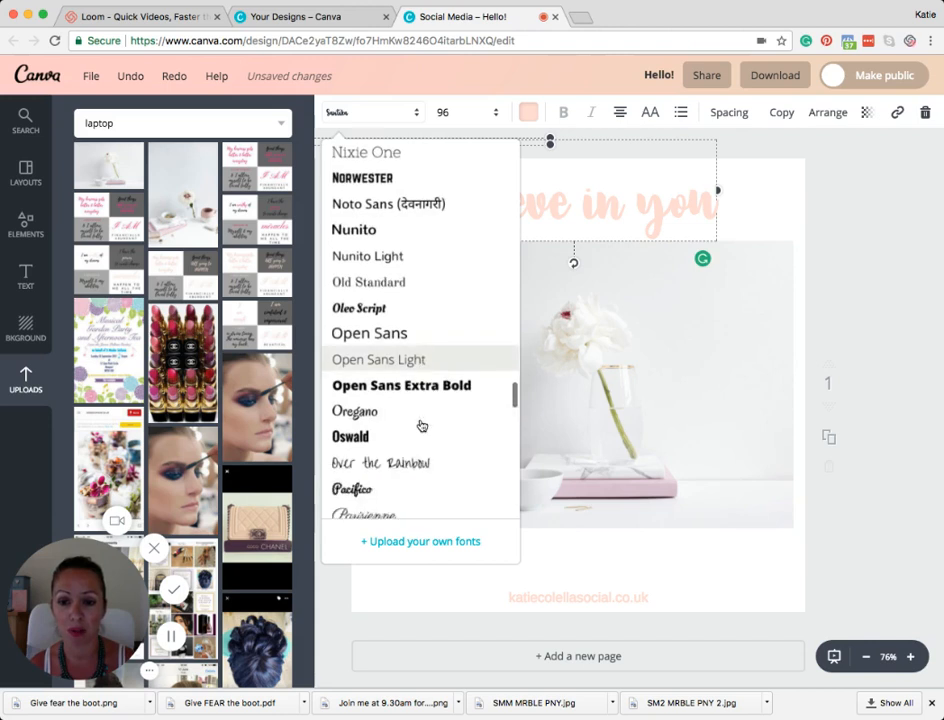
scroll(421, 426, "down", 5)
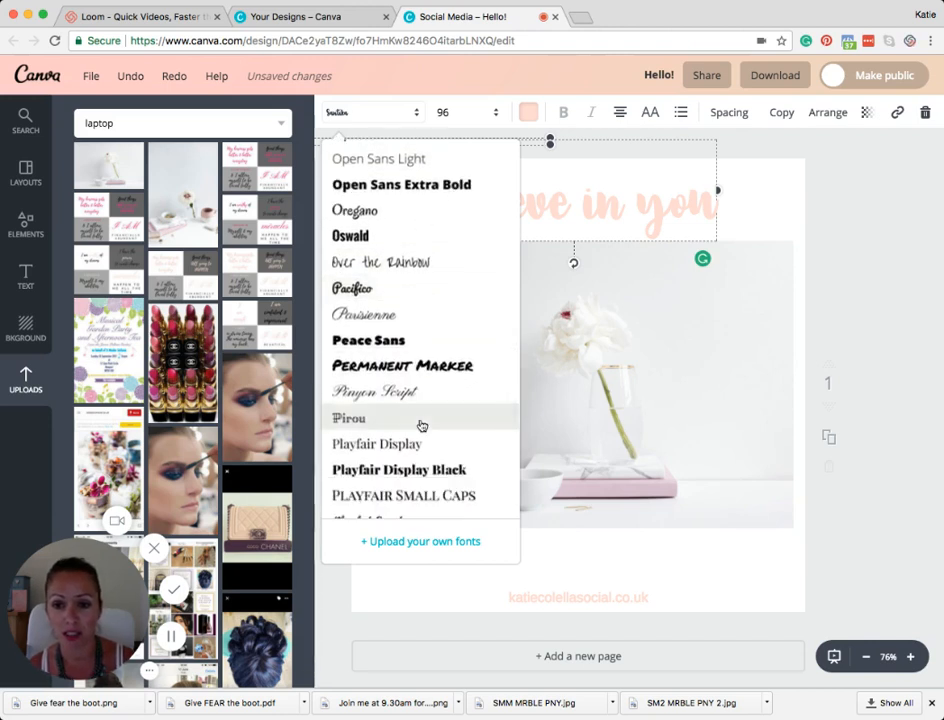
scroll(421, 426, "down", 3)
left_click(411, 446)
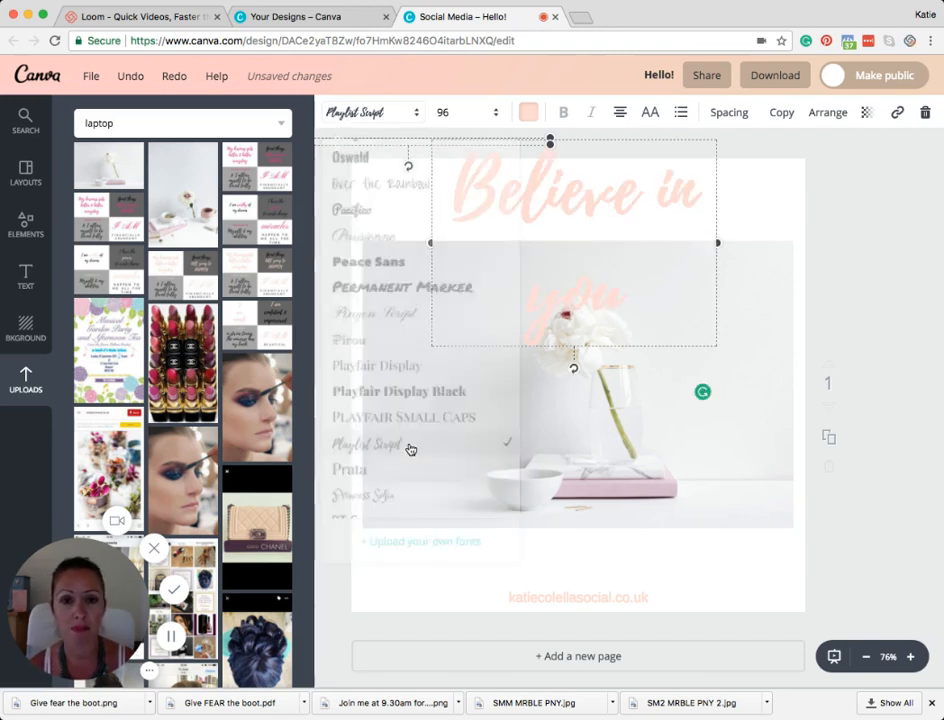
Widen the heading's text box to about the full page width so the text fits on one line, and shift it slightly down
left_click_drag(431, 242, 353, 228)
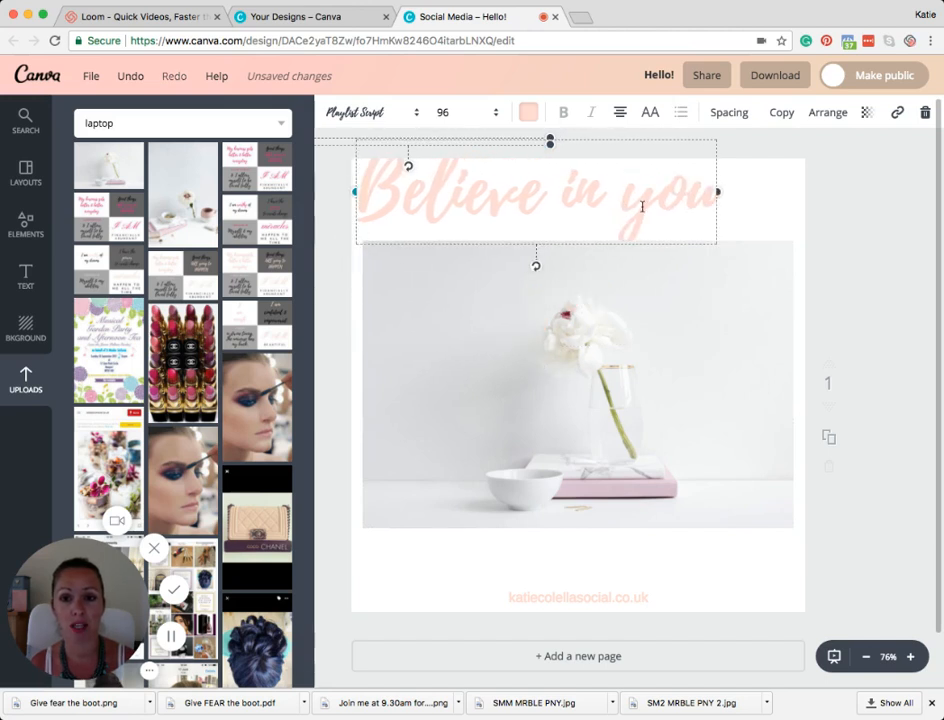
left_click_drag(719, 192, 806, 188)
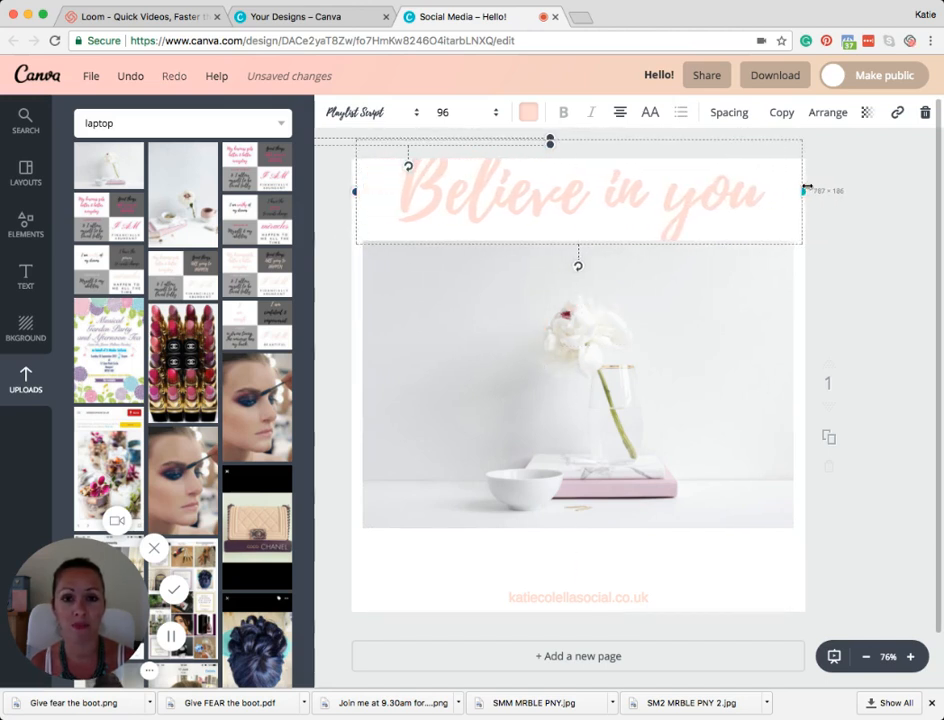
left_click(620, 112)
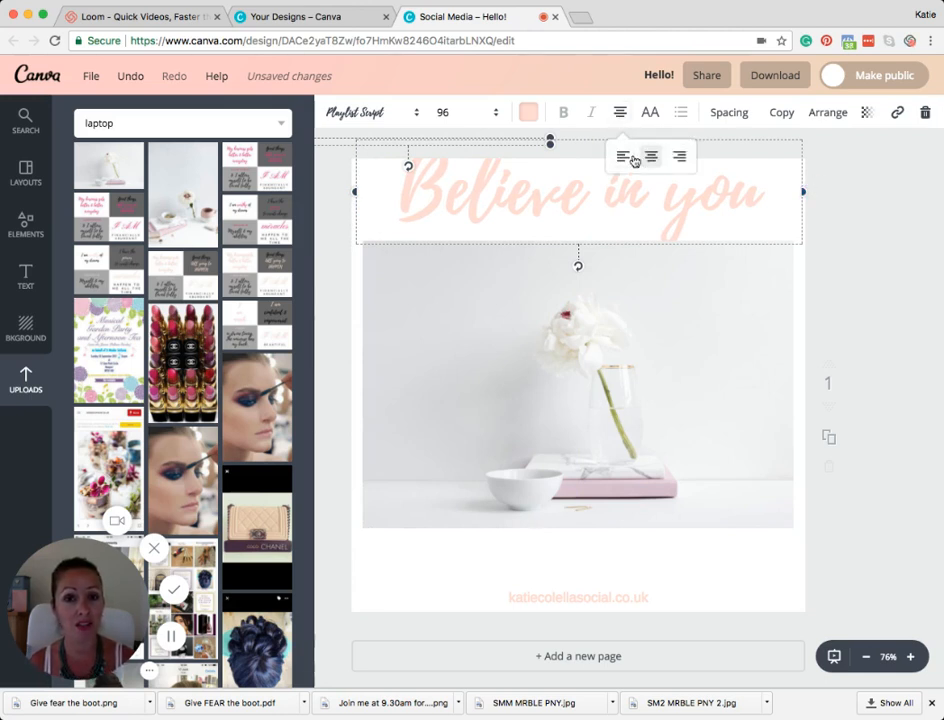
left_click(840, 181)
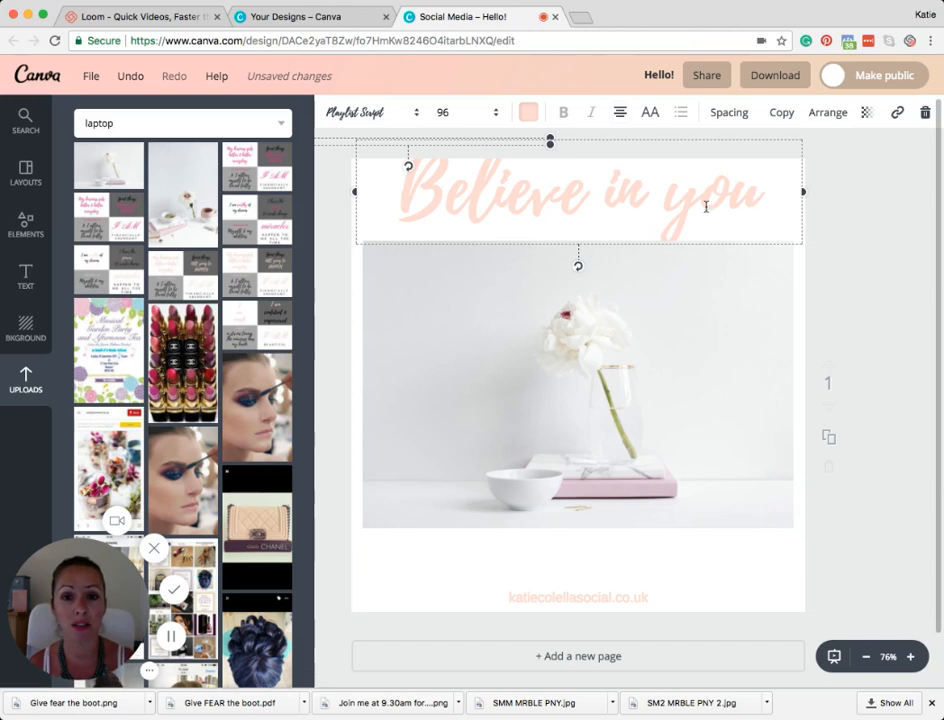
left_click_drag(748, 196, 741, 207)
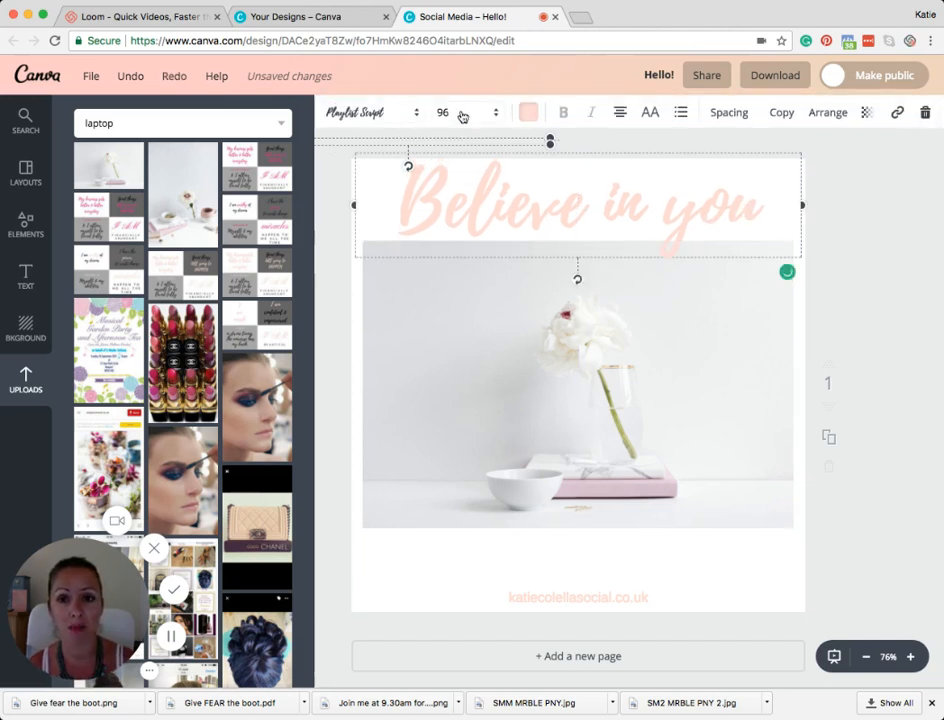
Set the heading's font size to 72 and position it in the white space just above the photo
left_click(461, 113)
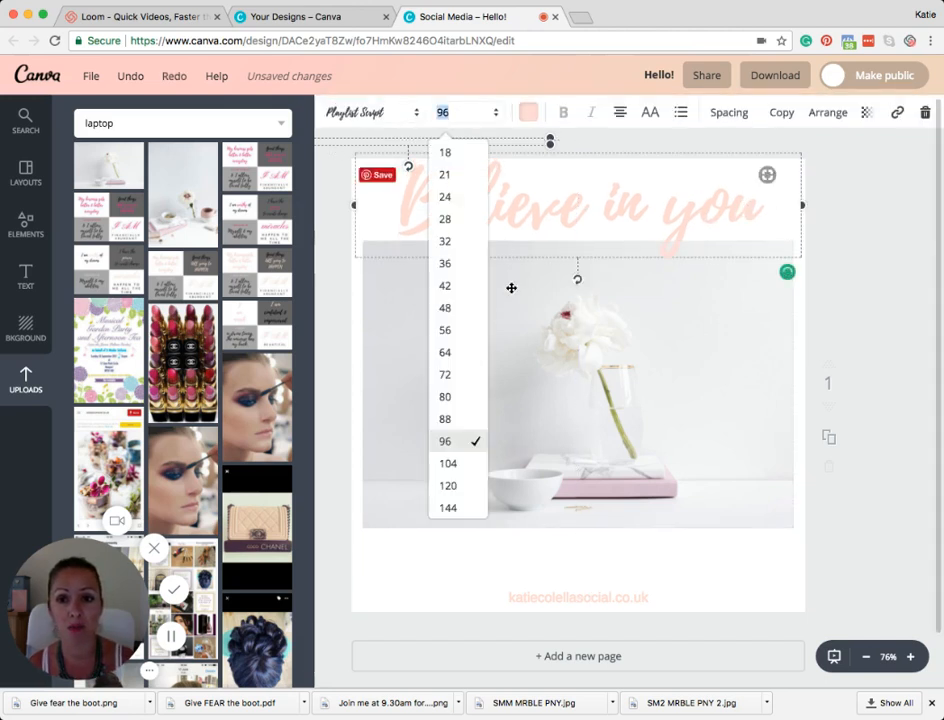
left_click(456, 376)
left_click_drag(632, 194, 634, 204)
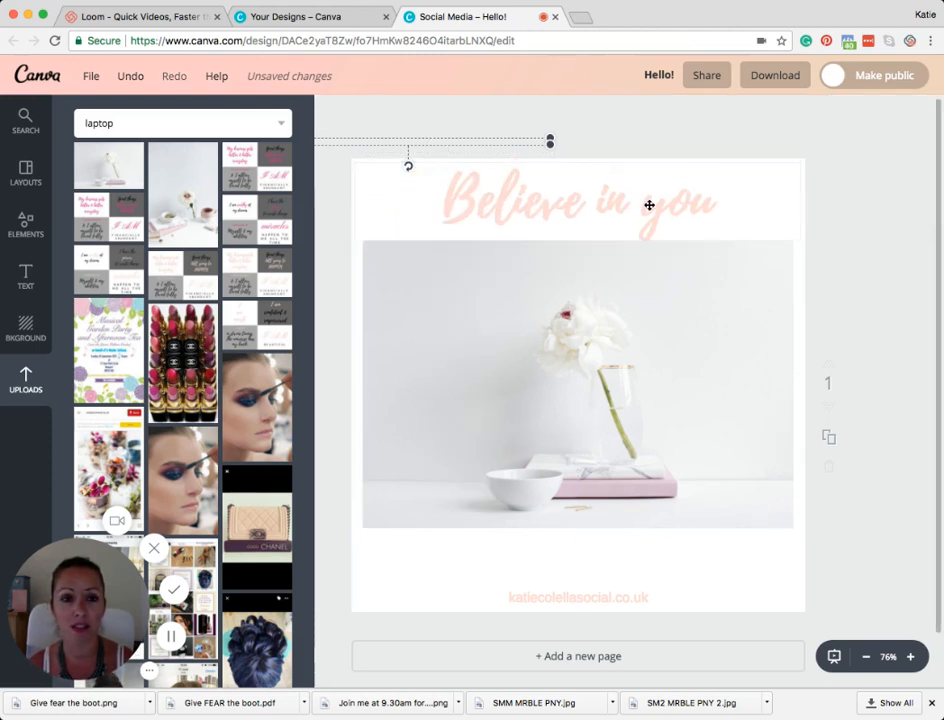
Recolour the "Believe in you" heading with the deeper pink from the first brand palette
left_click(618, 201)
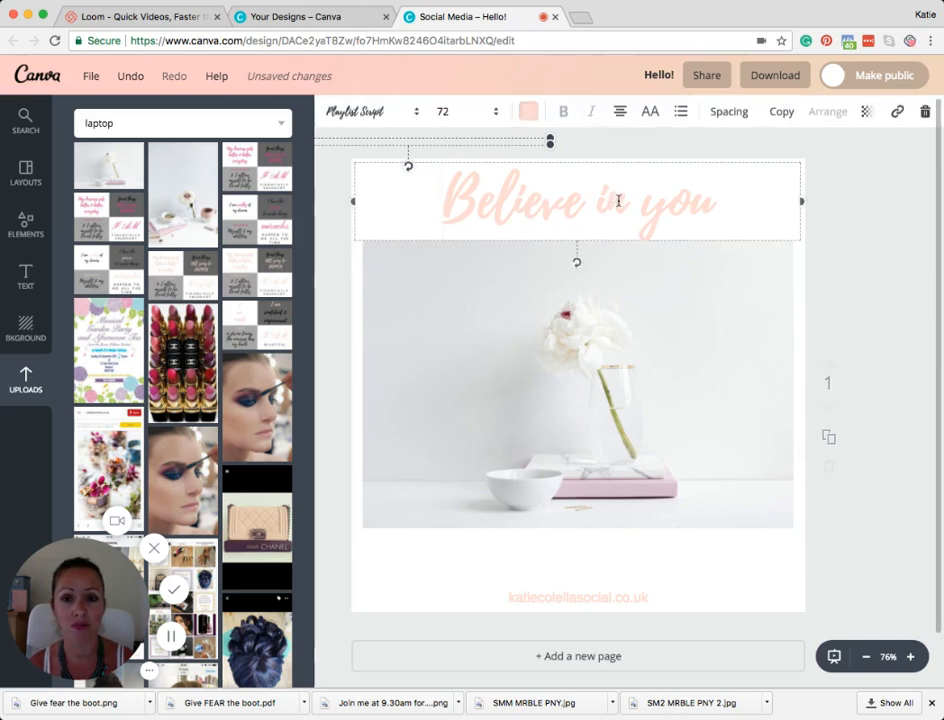
left_click(529, 112)
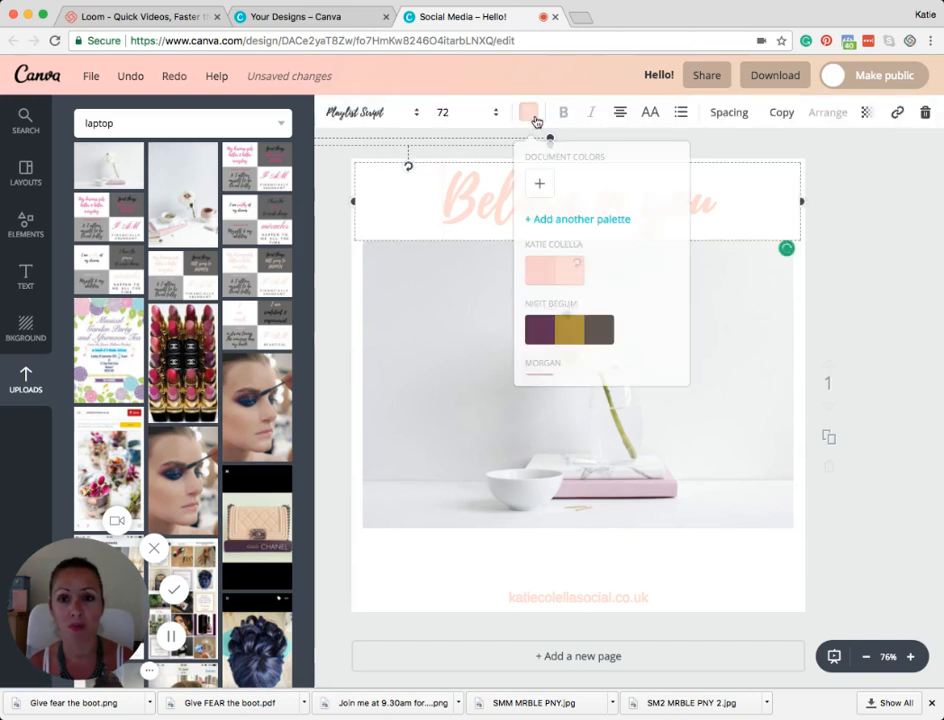
left_click(866, 266)
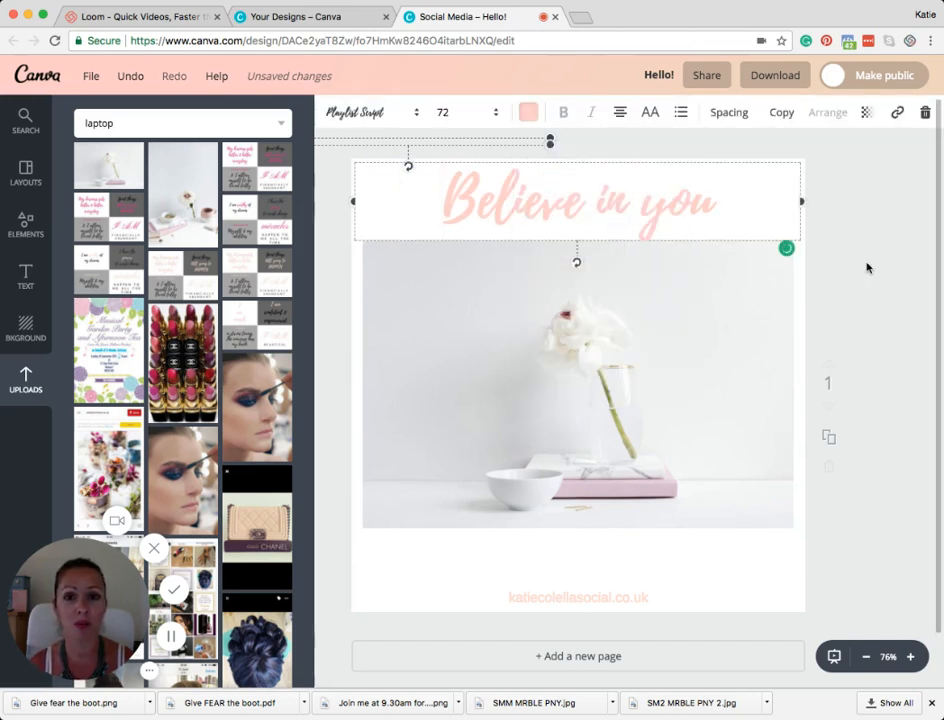
Try the bulleted list format on the heading text and take the bullet off again
left_click(654, 214)
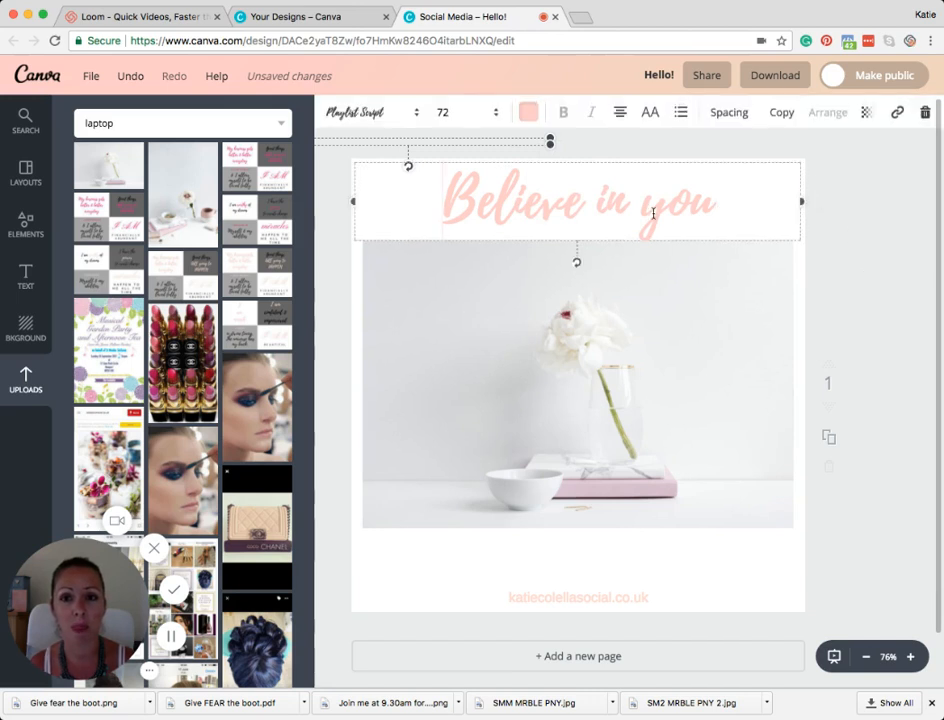
left_click(680, 114)
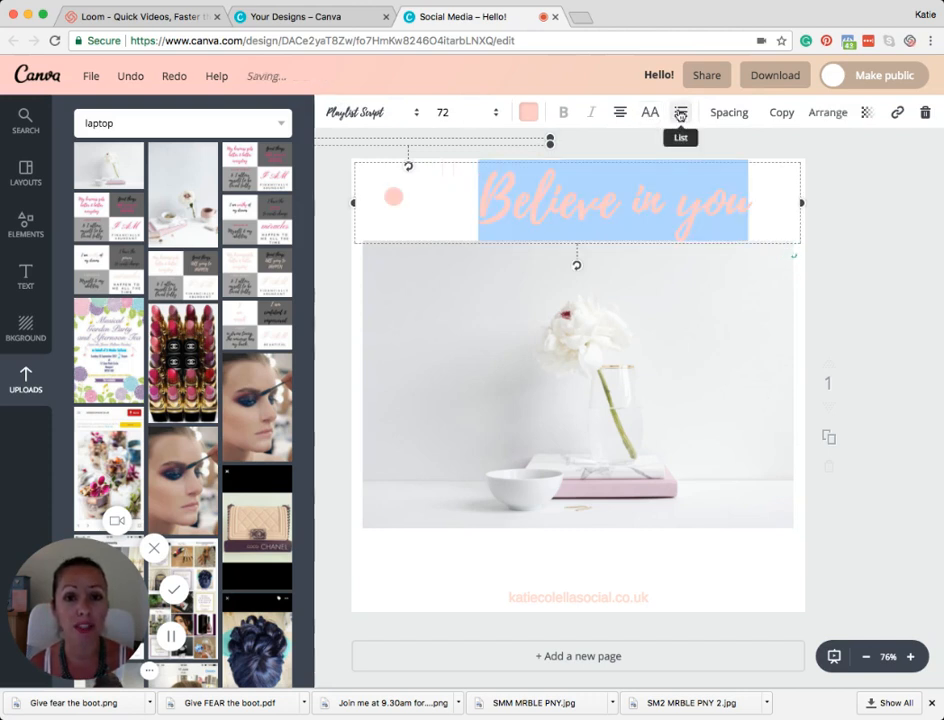
left_click(680, 114)
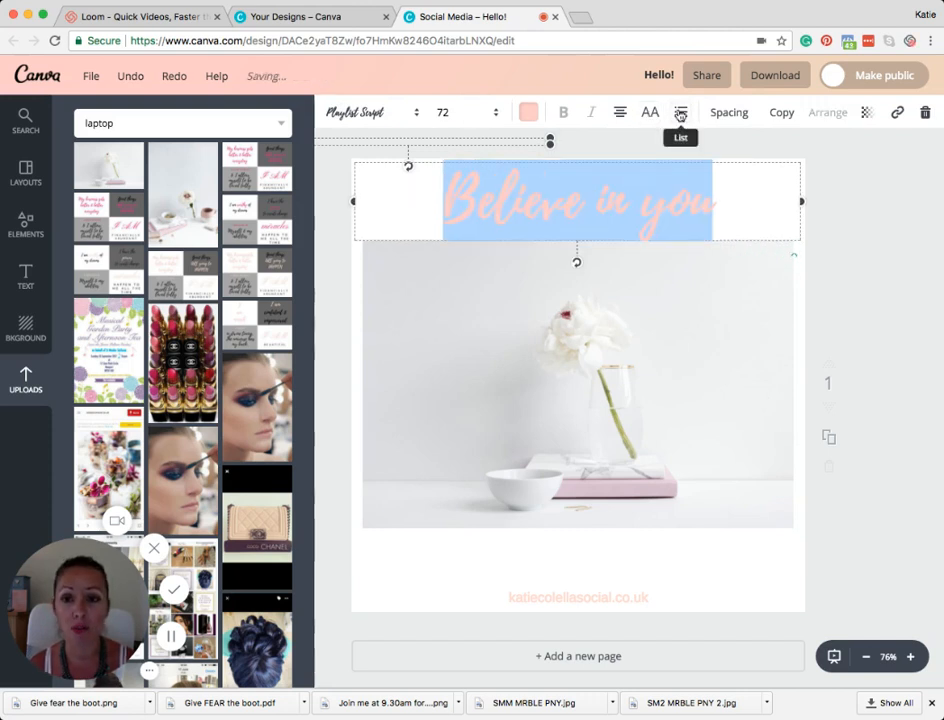
View the heading's letter spacing, line height and text box anchor options without changing them
left_click(733, 116)
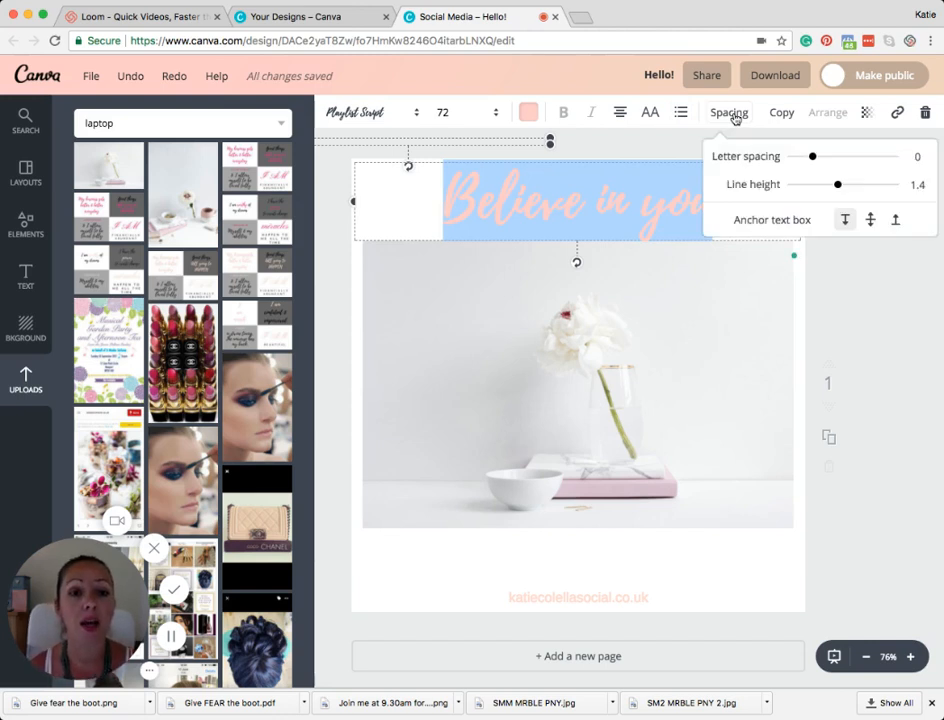
left_click(733, 116)
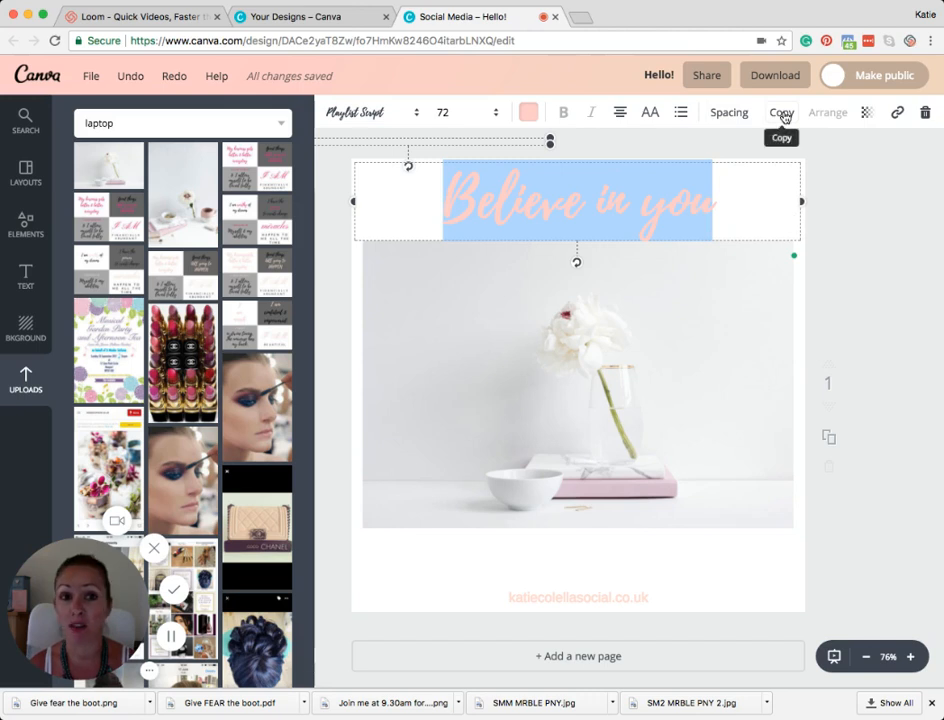
left_click(845, 197)
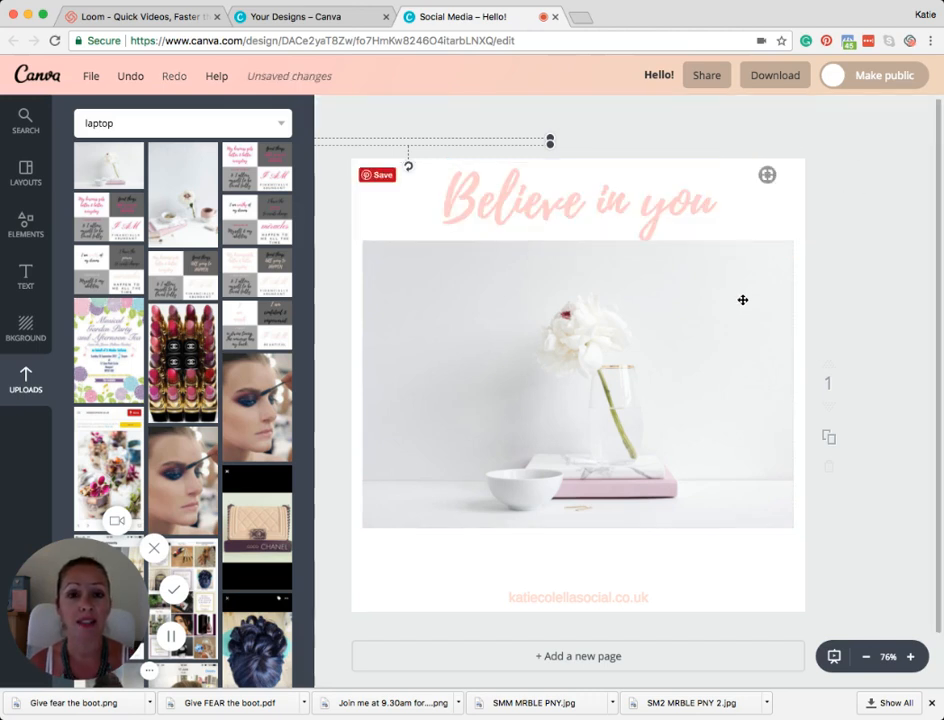
Send the white flower photo behind the laptop tray photo and bring it forward again
left_click(699, 304)
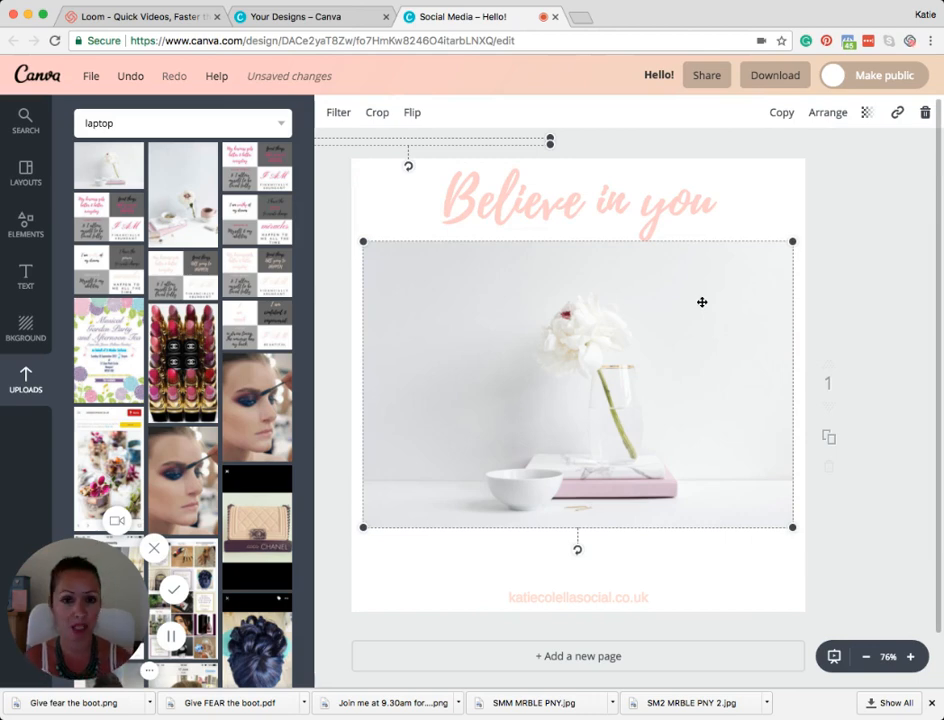
left_click(830, 114)
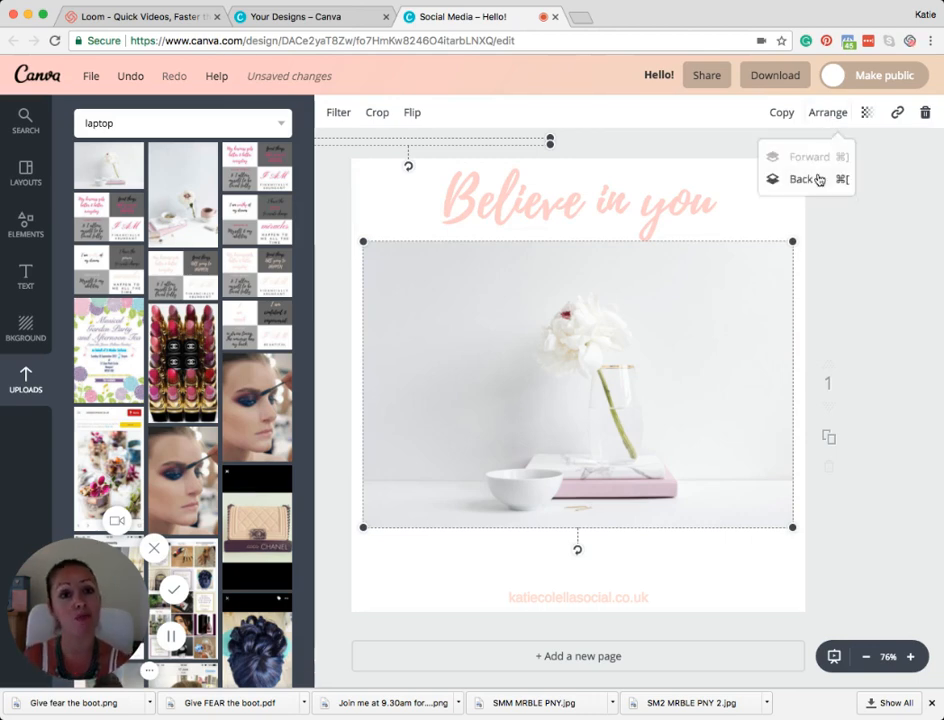
left_click(818, 179)
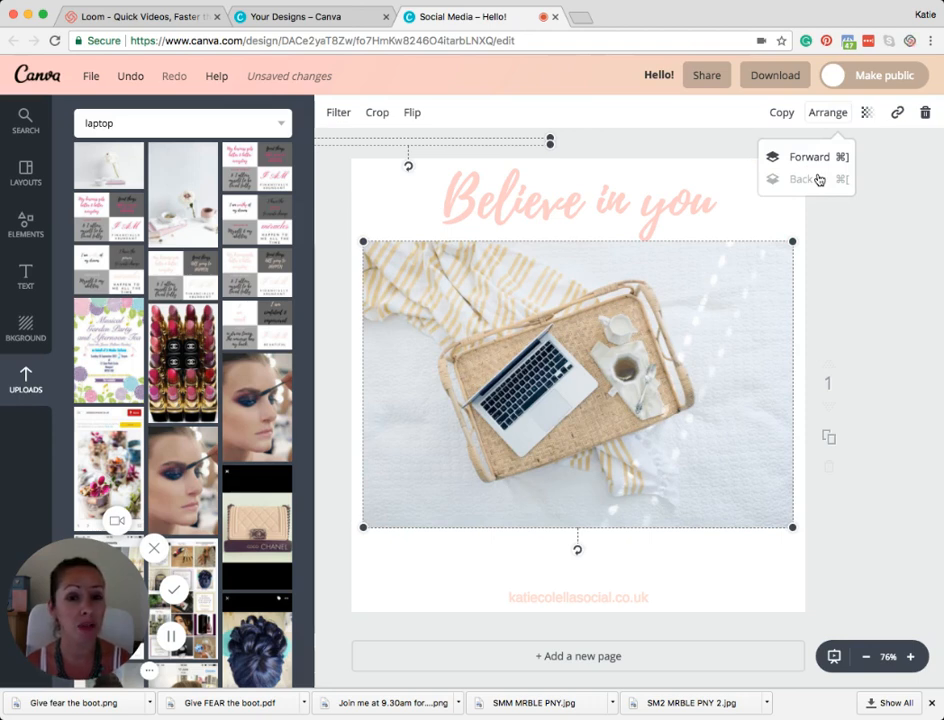
left_click(818, 158)
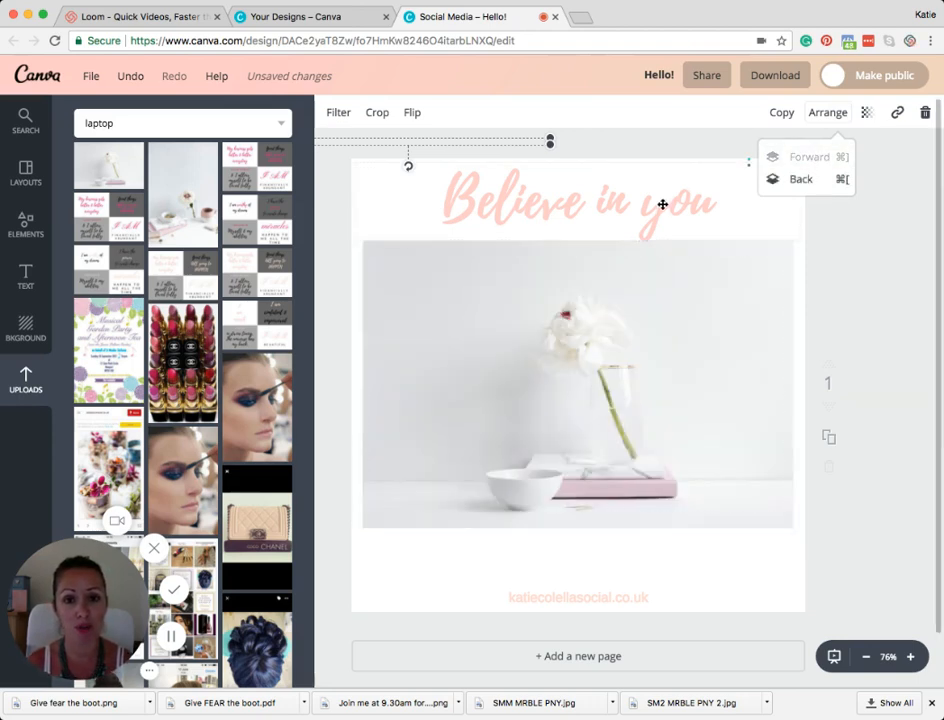
Move the heading onto the flower photo, send it behind the photo, bring it forward again and return it above the photo
left_click_drag(662, 204, 657, 290)
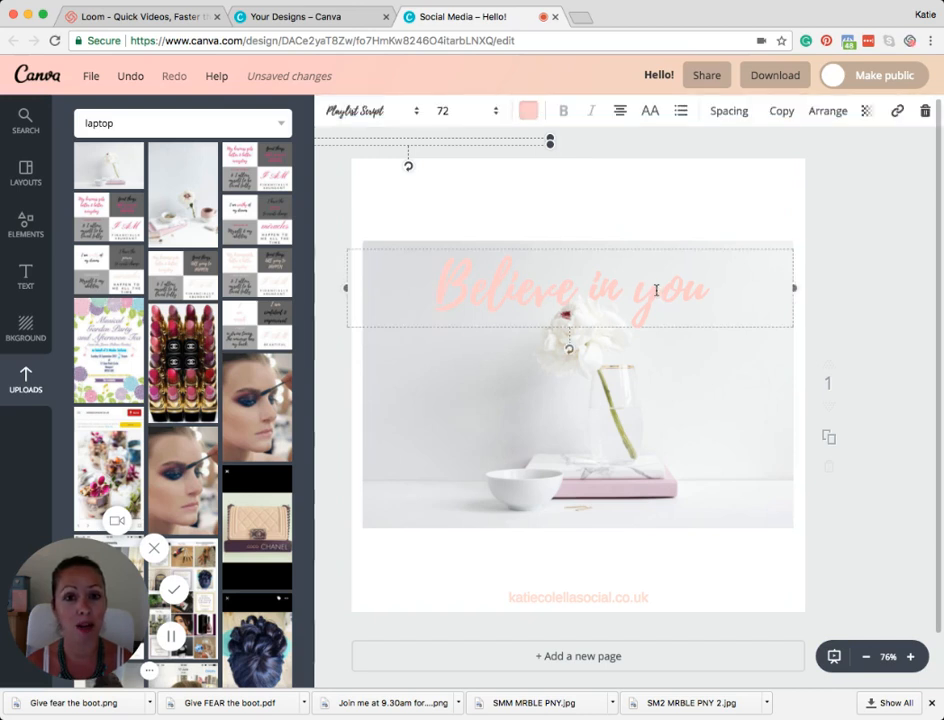
left_click(822, 112)
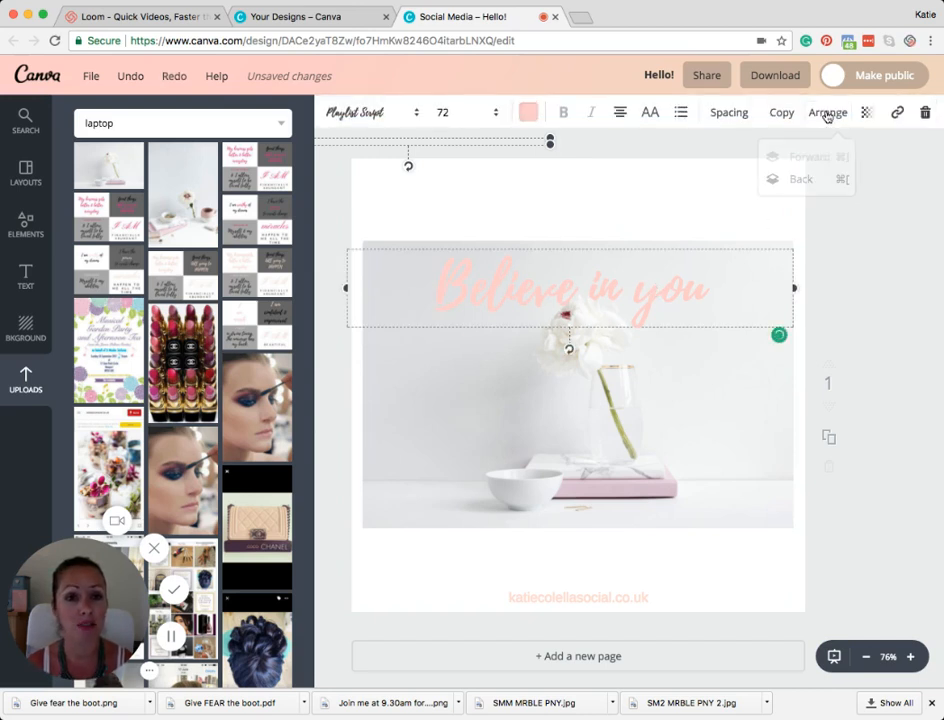
left_click(801, 179)
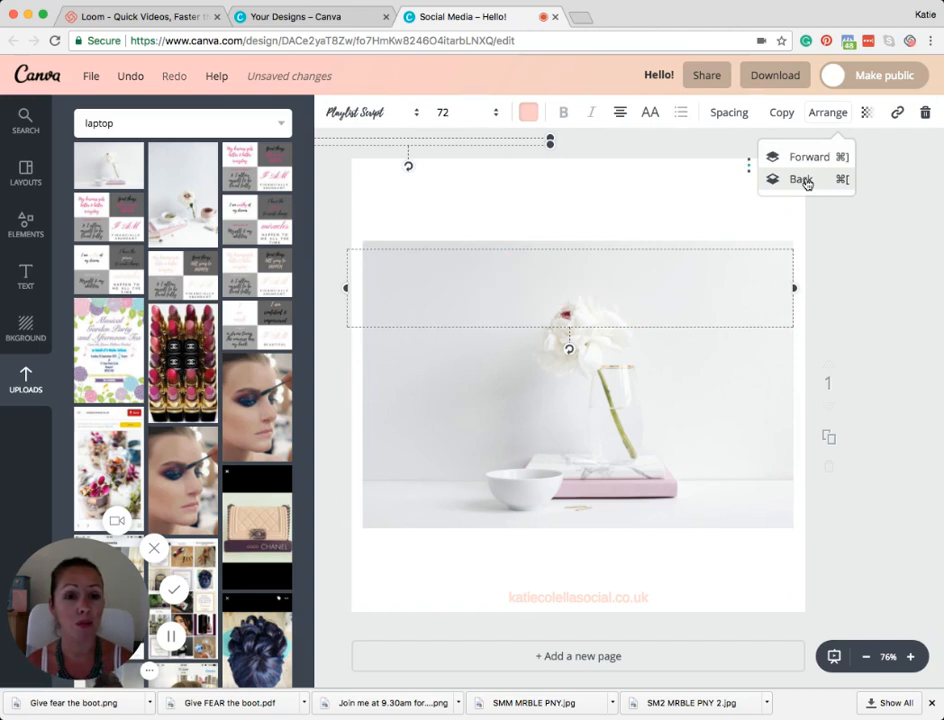
left_click(806, 156)
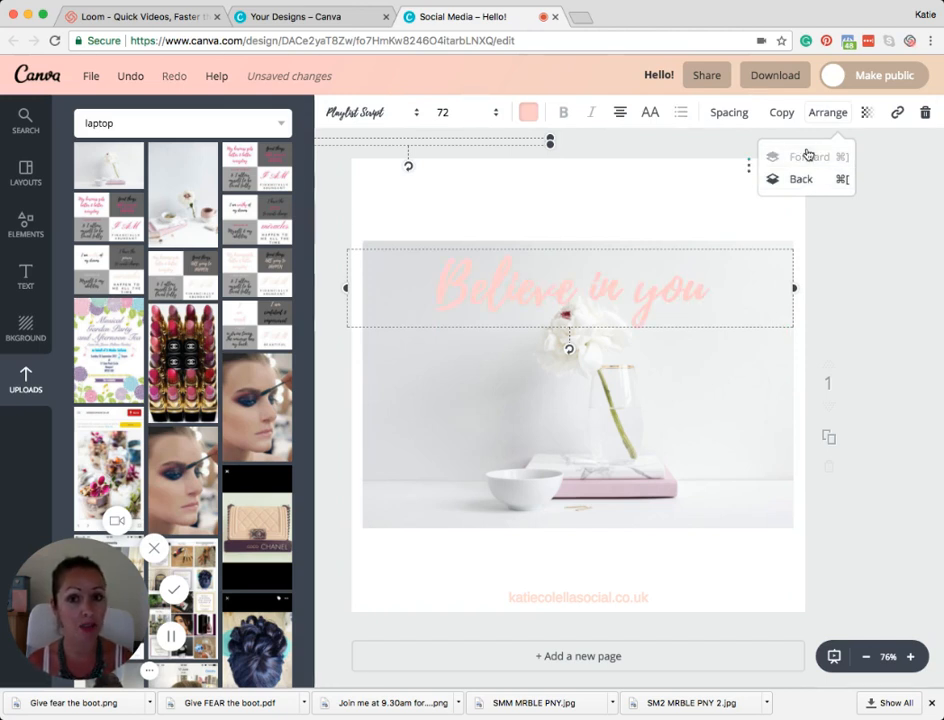
left_click_drag(712, 286, 655, 200)
Make the white flower photo slightly transparent so the photo beneath shows through faintly
left_click(690, 302)
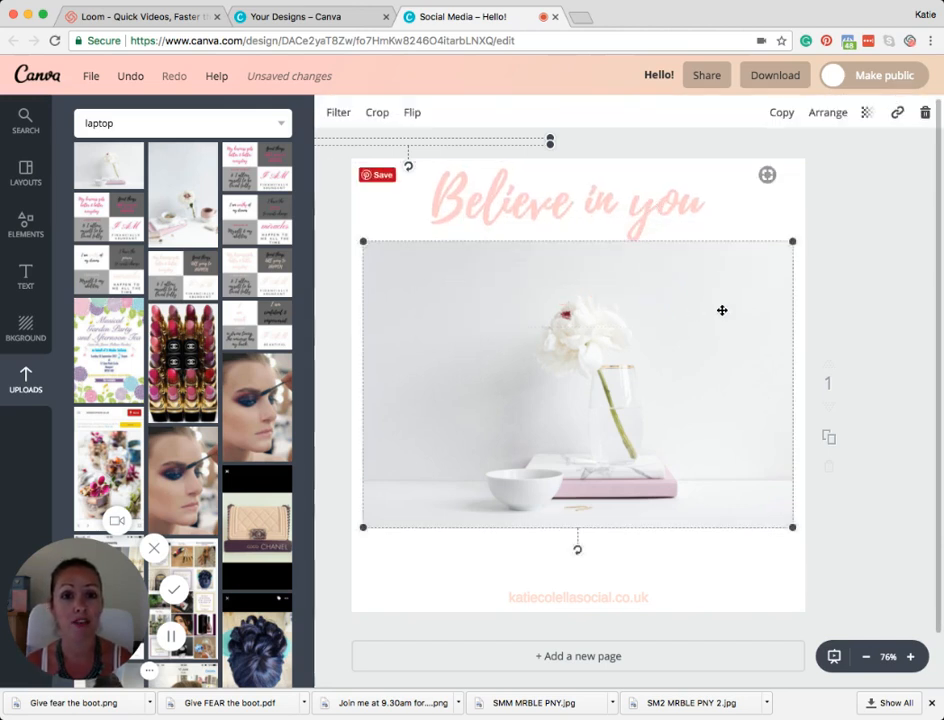
left_click(866, 113)
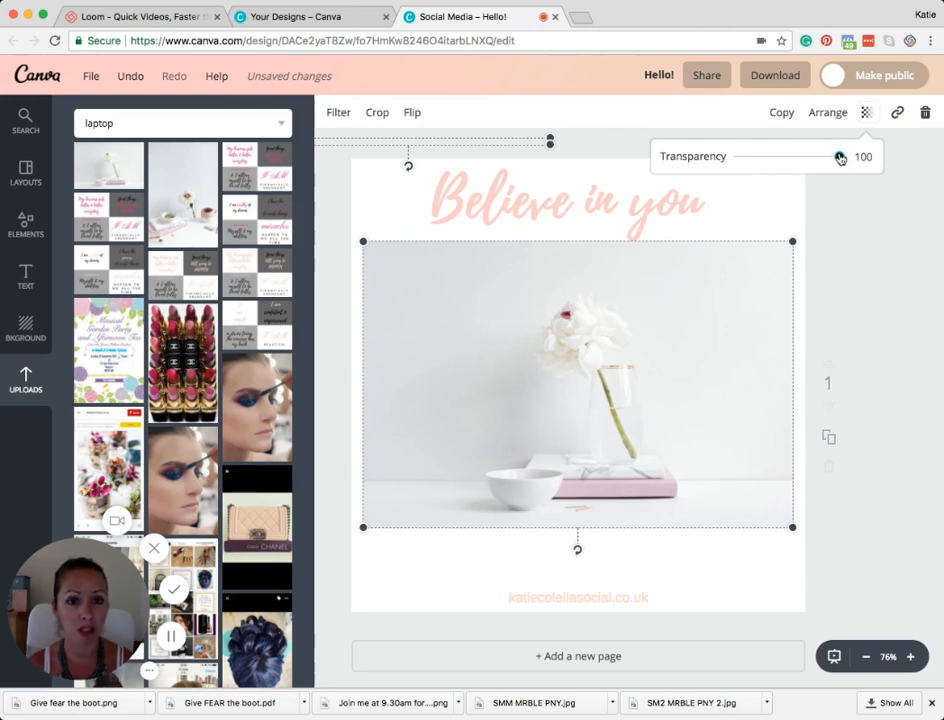
left_click(865, 116)
left_click(865, 116)
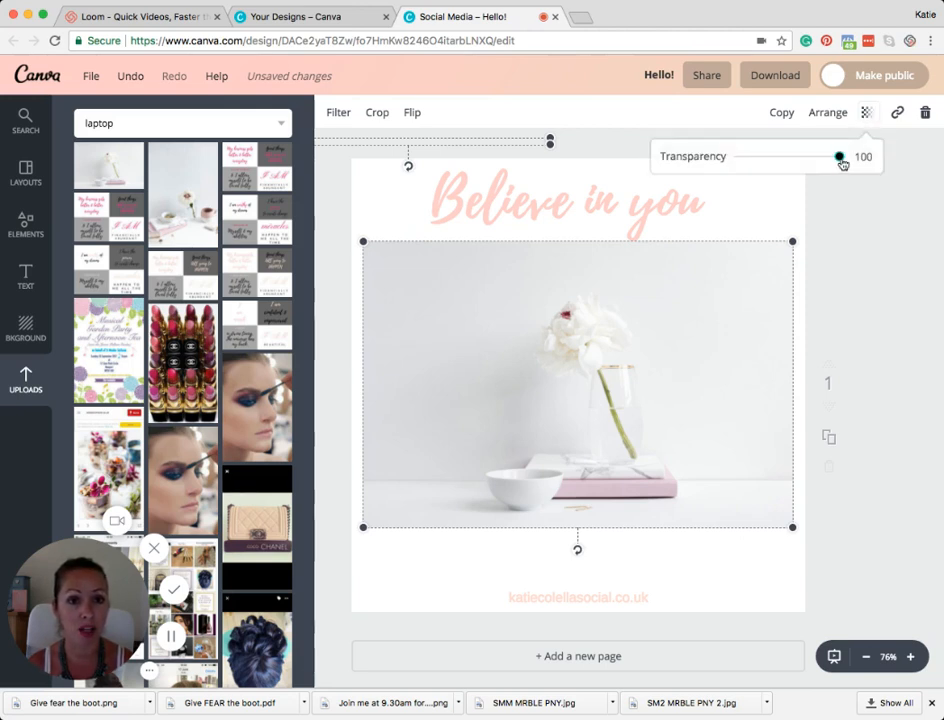
mouse_move(840, 158)
left_mouse_down()
mouse_move(764, 162)
mouse_move(846, 161)
left_mouse_up()
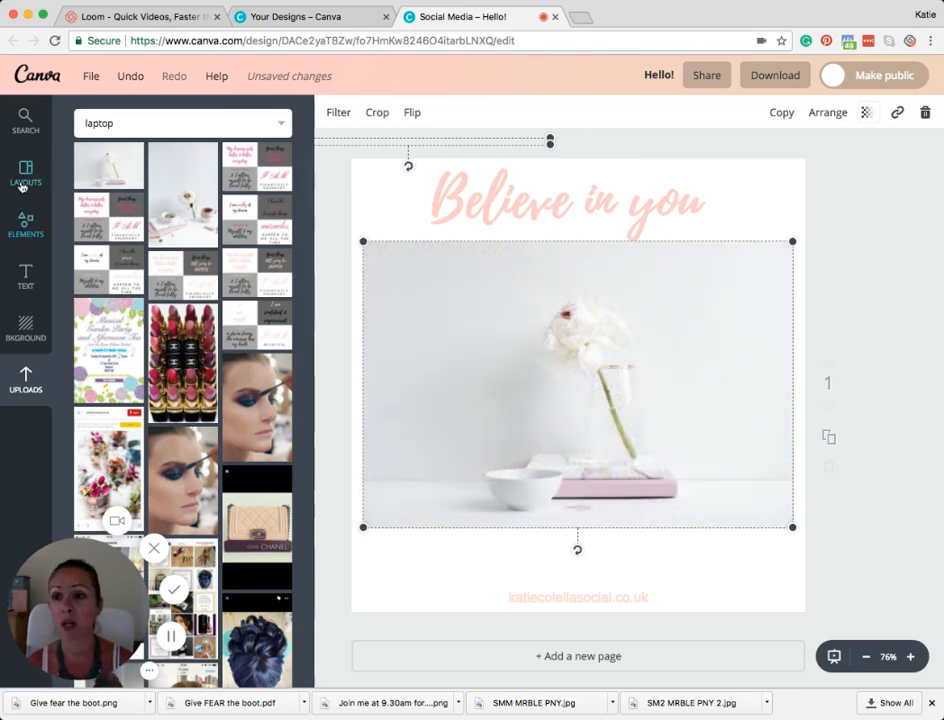
Add a square shape over the flower photo and place a subheading reading "Hello" on top of it
left_click(25, 223)
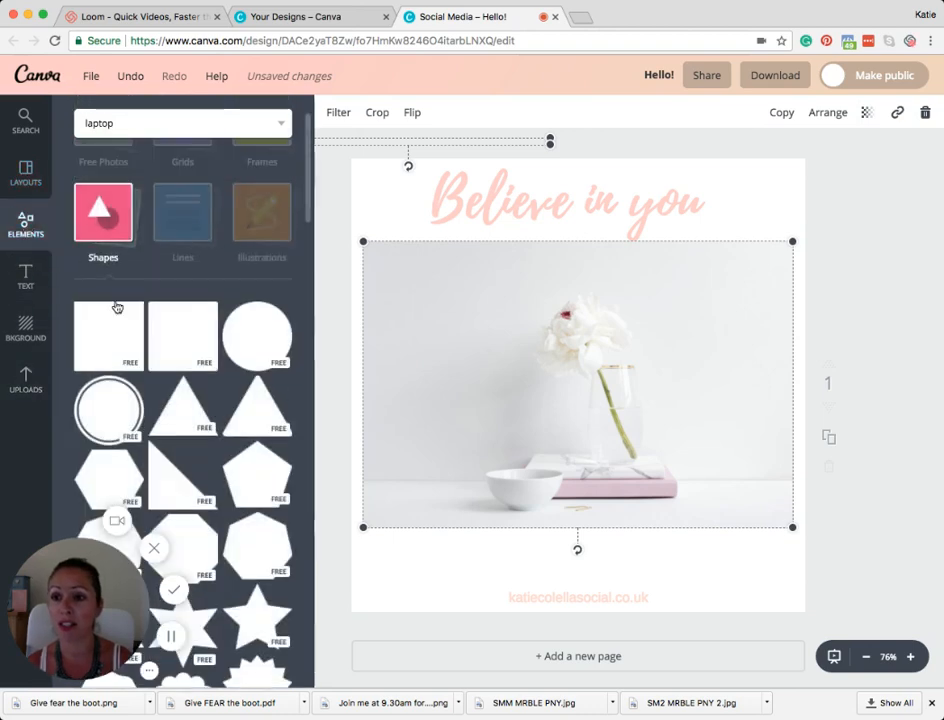
left_click(100, 330)
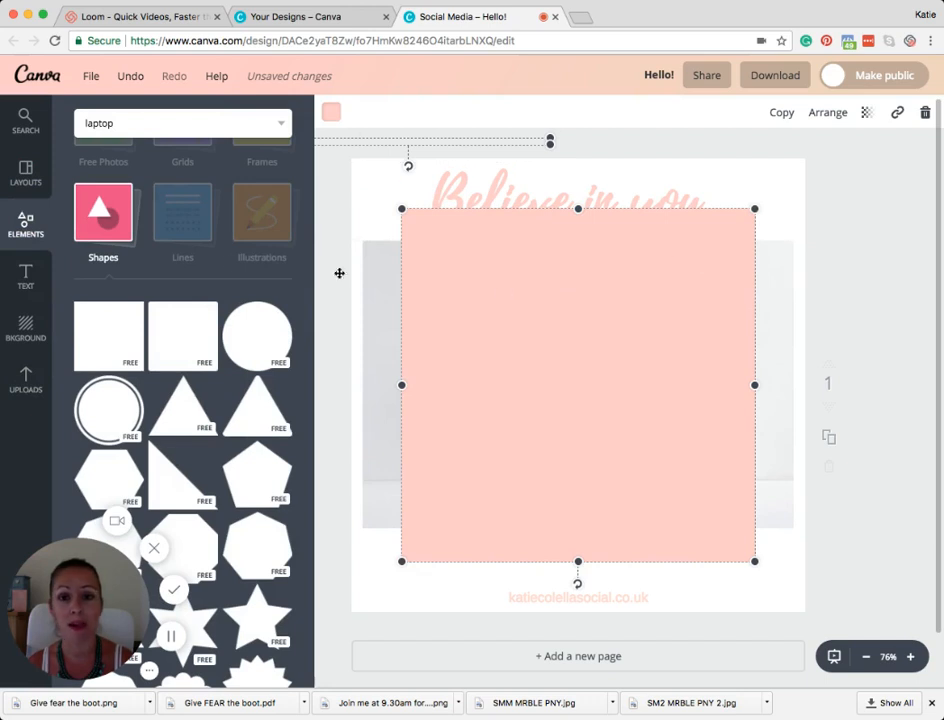
left_click(25, 275)
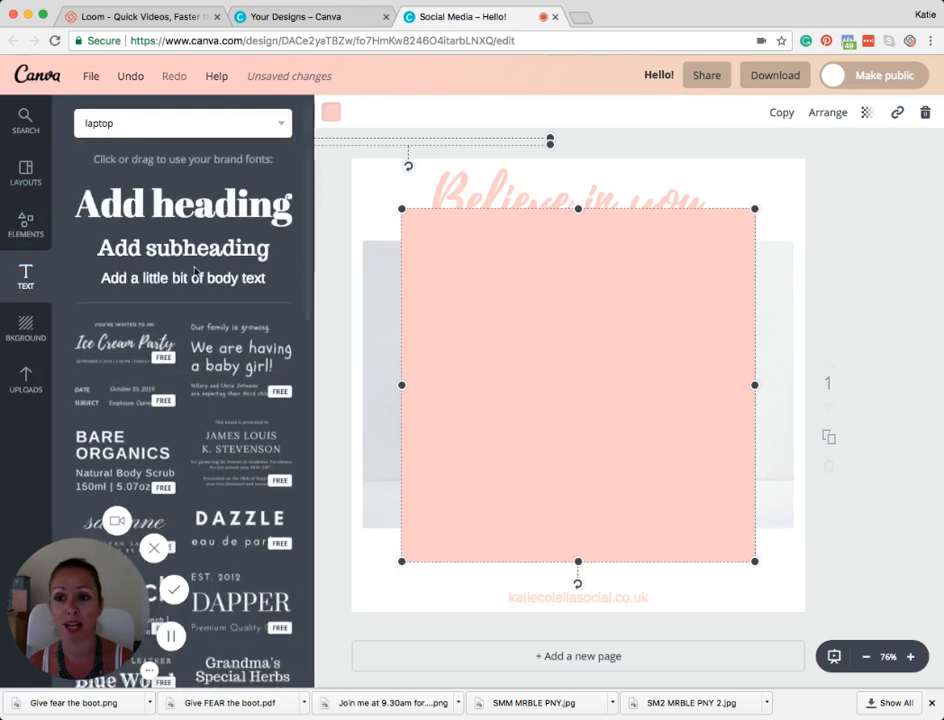
left_click(183, 247)
type("Hello")
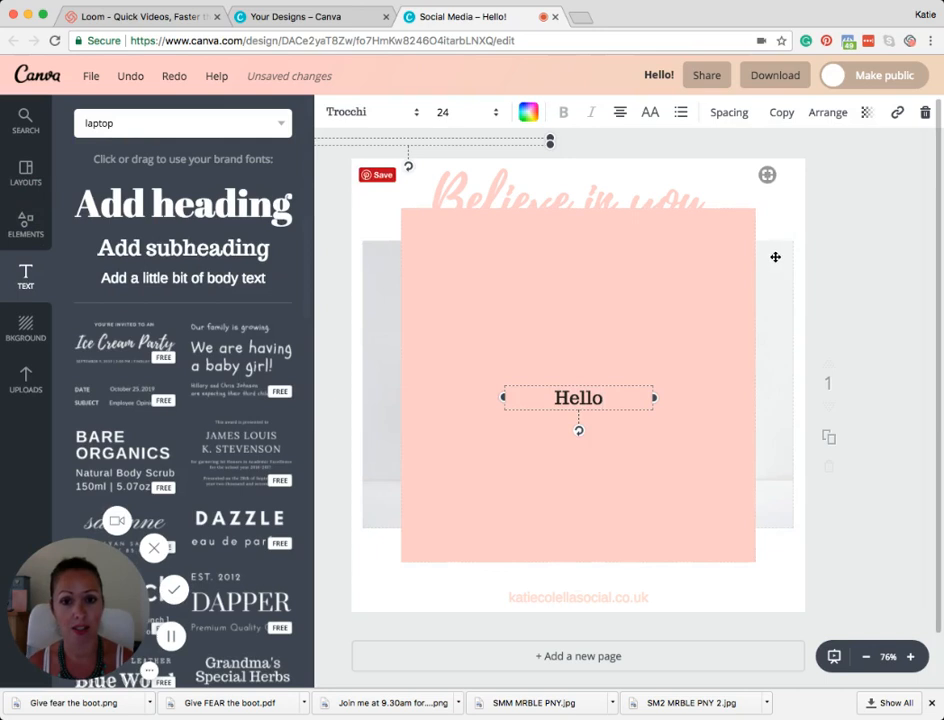
left_click(873, 306)
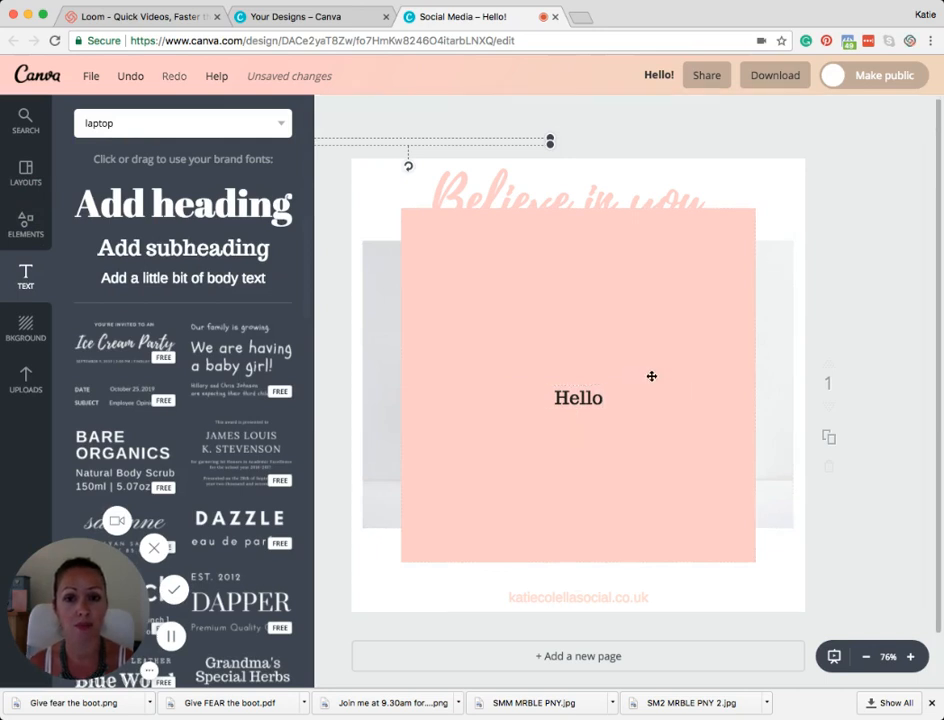
Set the pink square's transparency to 46 so the flower photo shows through behind the Hello text
left_click(680, 350)
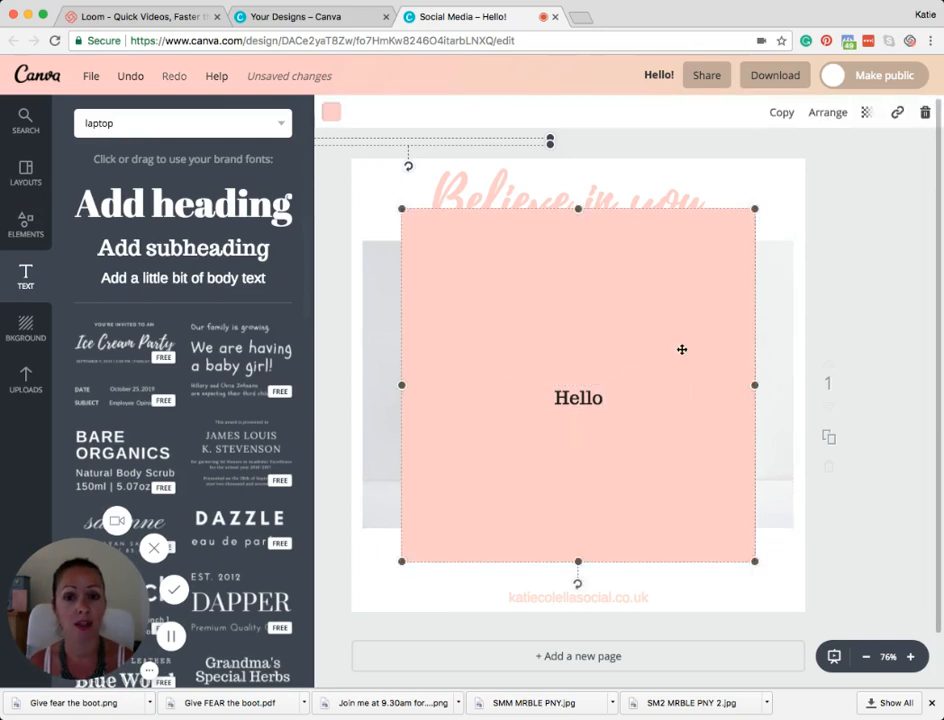
left_click(867, 114)
left_click_drag(839, 158, 814, 163)
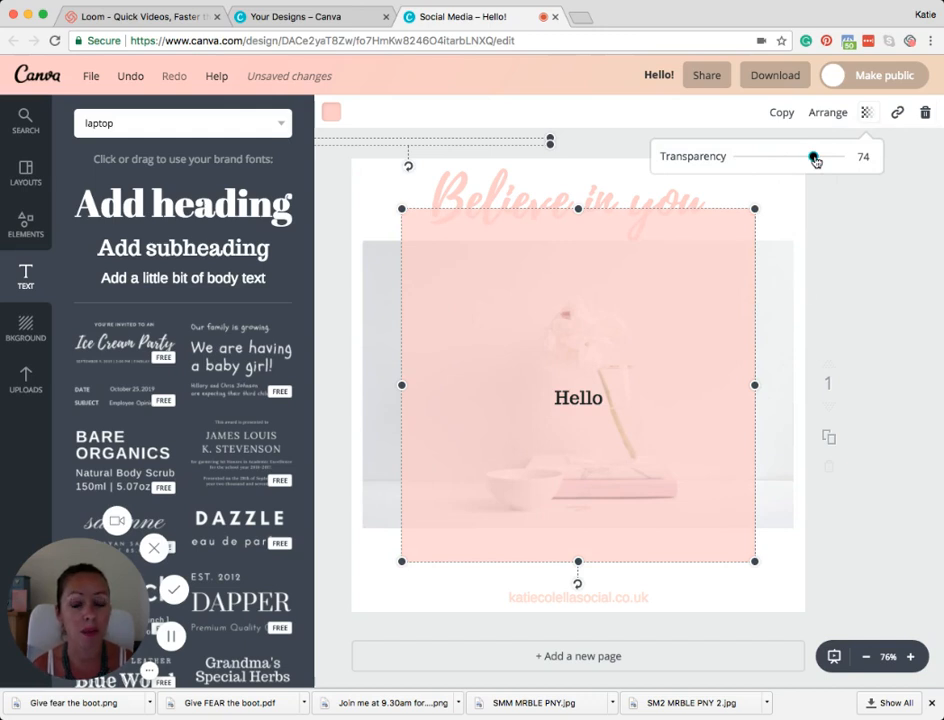
left_click_drag(813, 160, 787, 165)
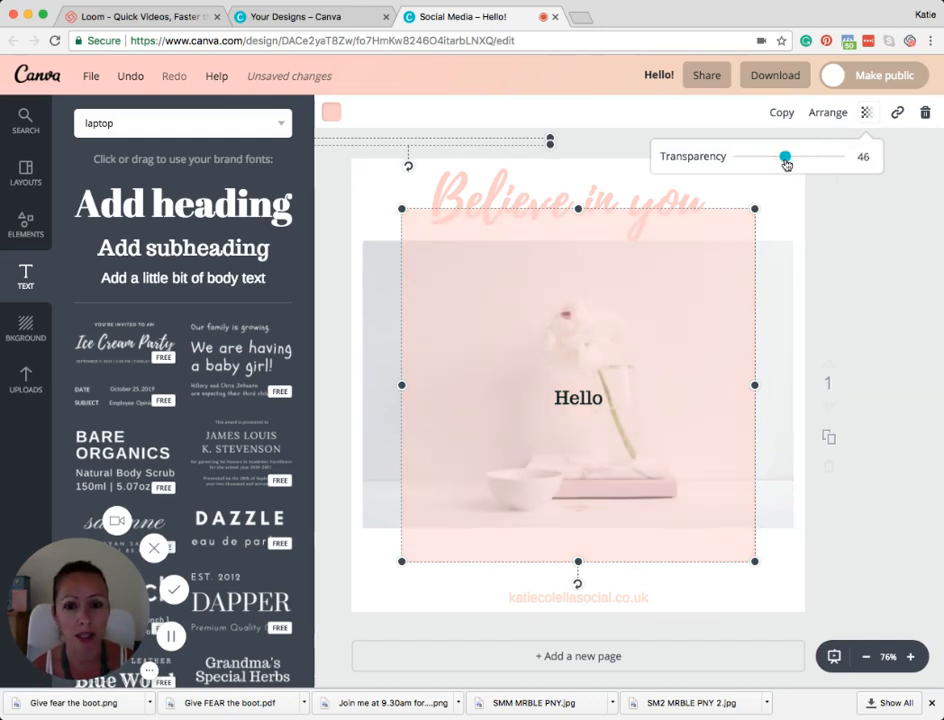
left_click(853, 270)
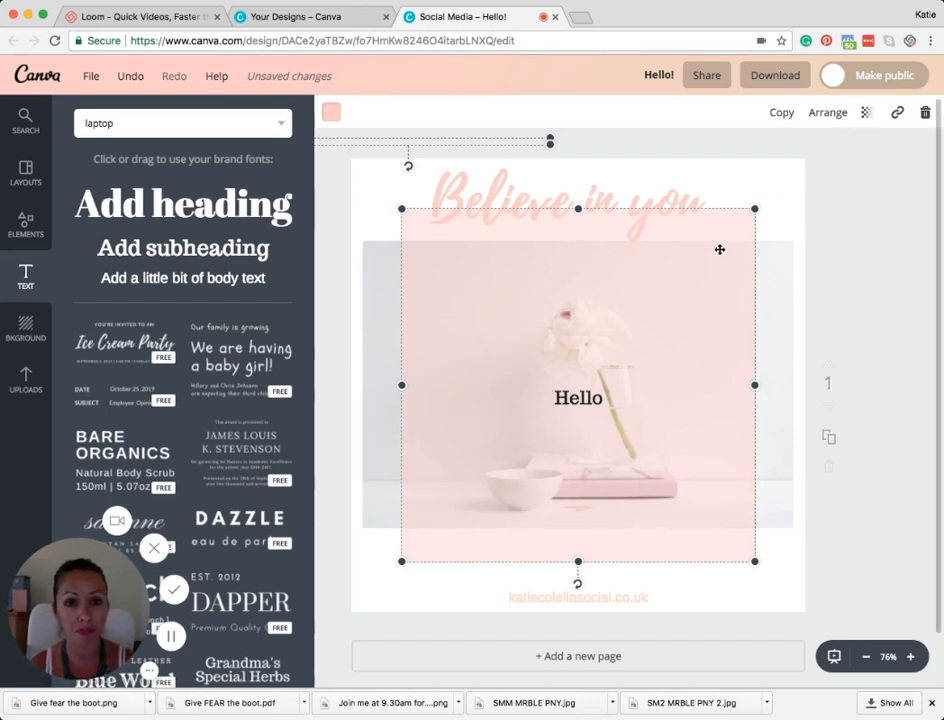
Delete the pink square and clear the Hello text from the design
key("Delete")
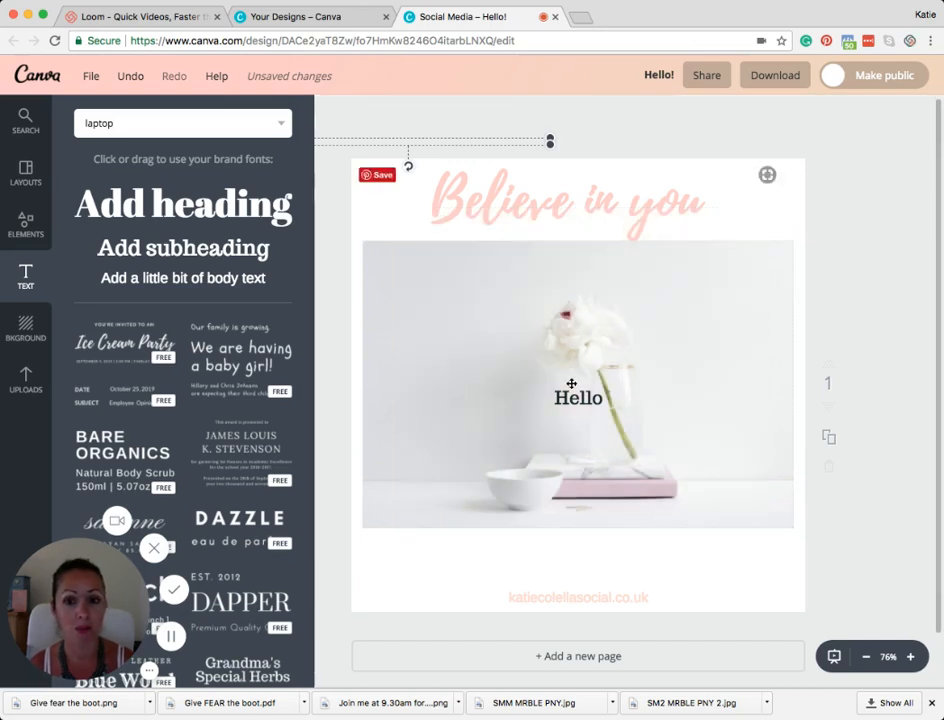
double_click(587, 399)
key("BackSpace")
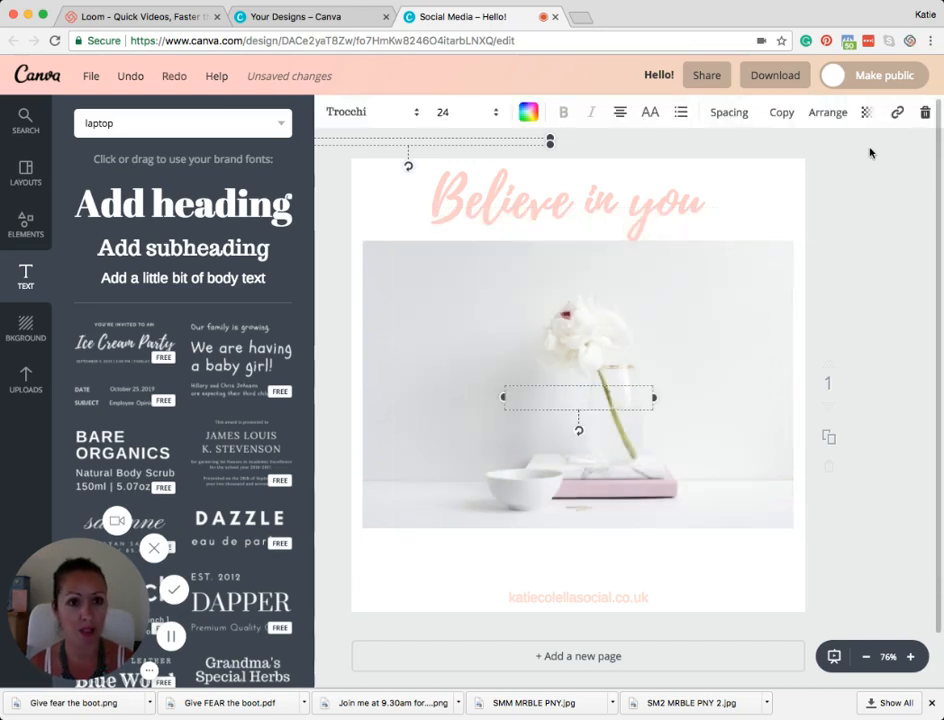
View the link option for the emptied text box without adding a URL, and select the flower photo
left_click(898, 116)
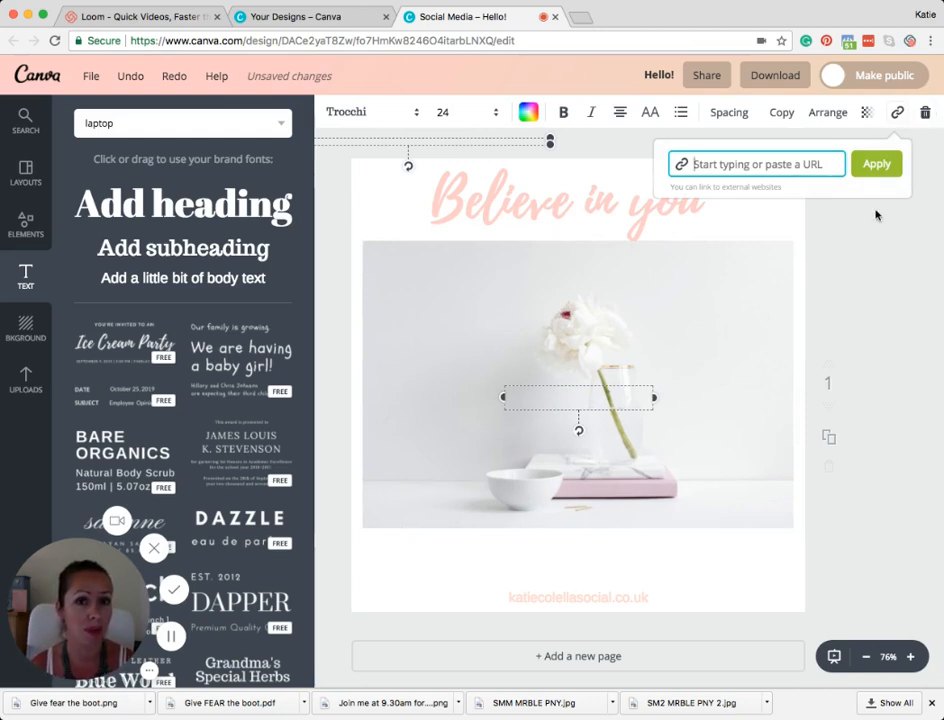
left_click(872, 247)
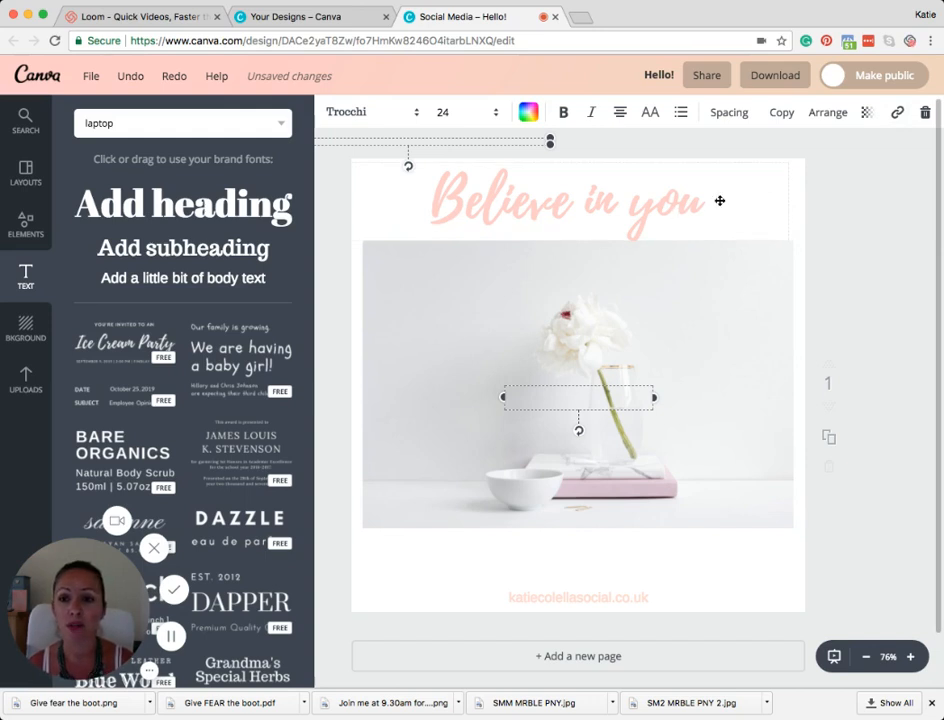
left_click(626, 335)
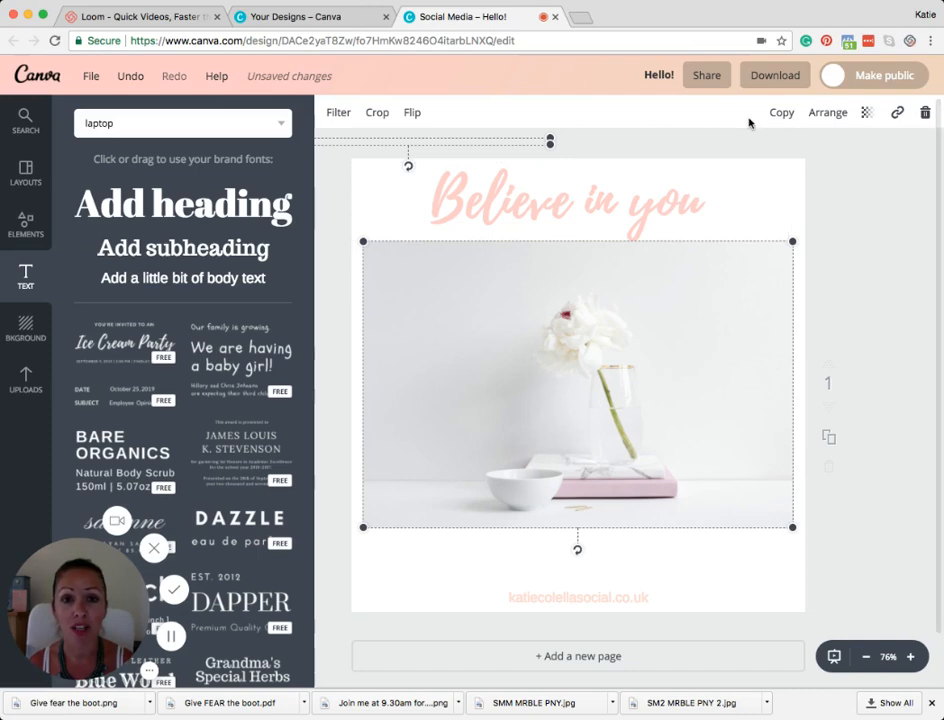
Rename the design "believe in you"
left_click(659, 75)
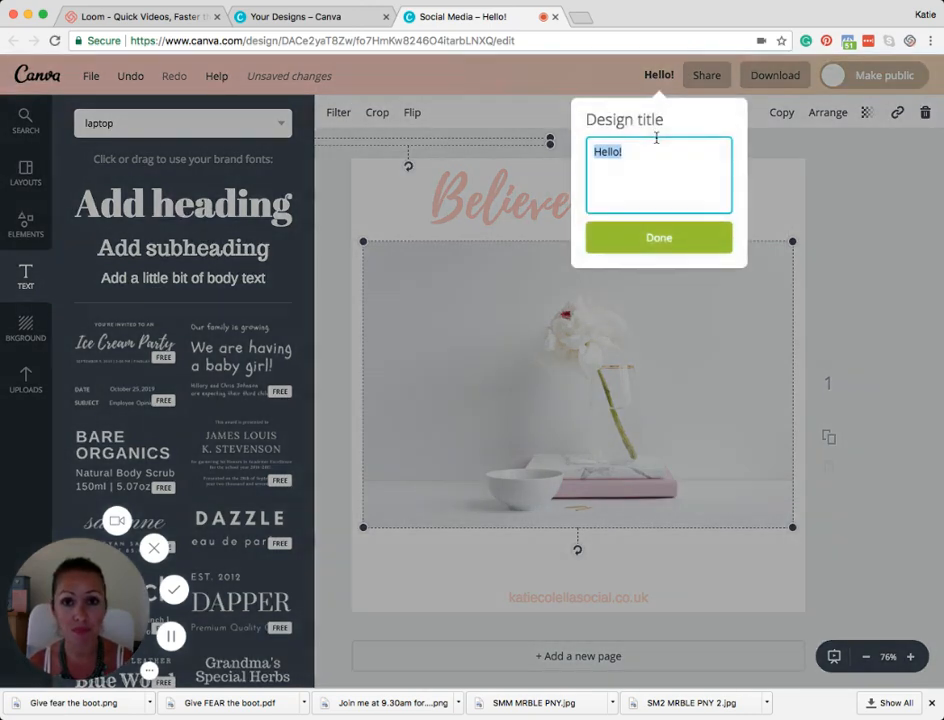
type("b")
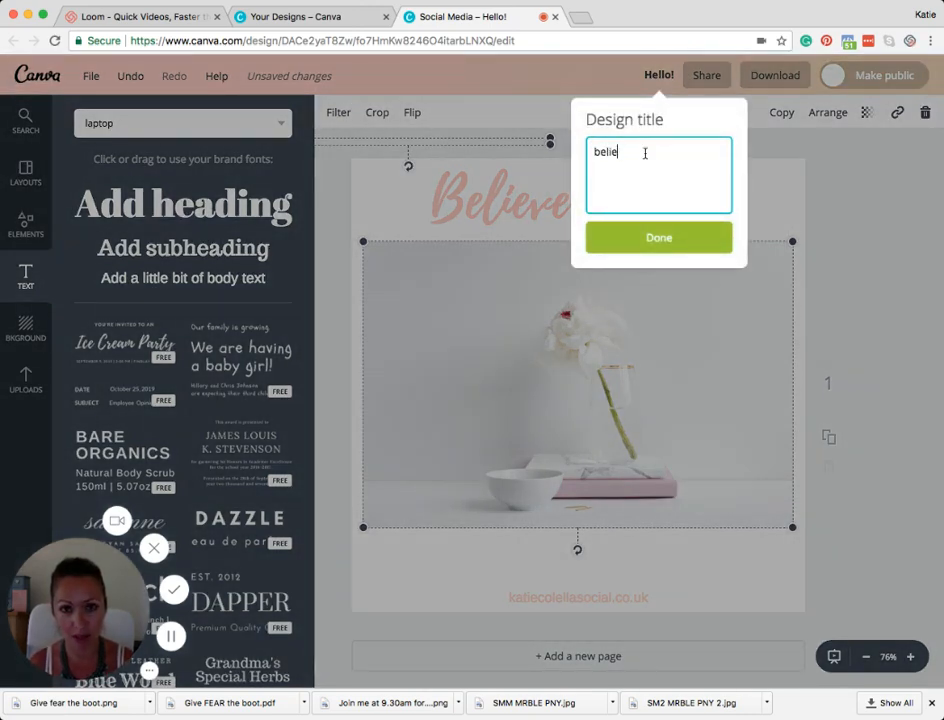
type("elieve in you")
left_click(660, 240)
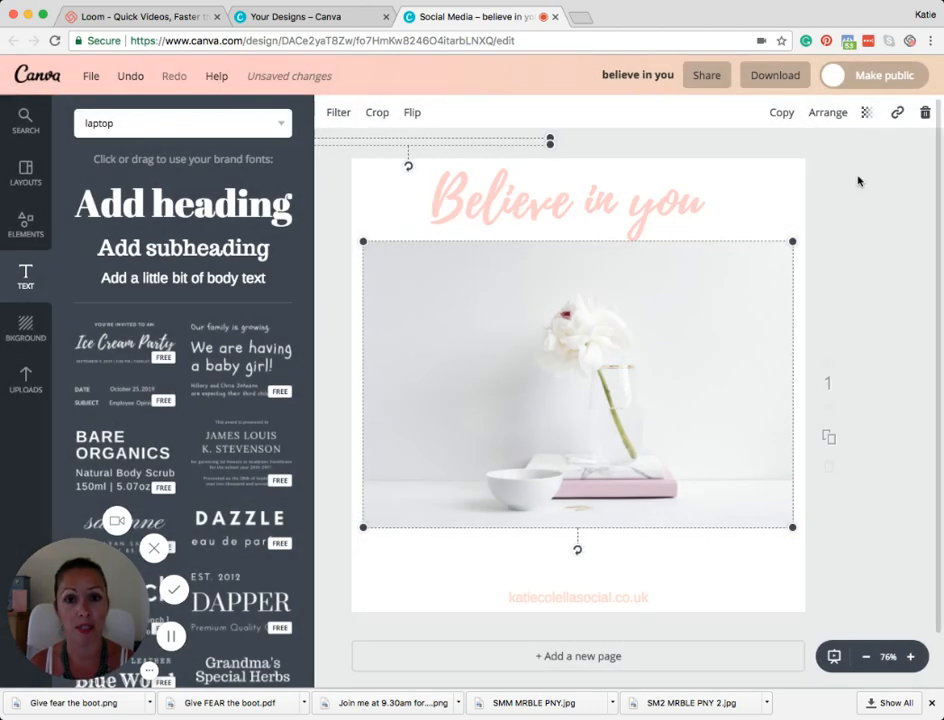
Choose Animated GIF/Movie as the download file type and open the design's animation preview
left_click(760, 75)
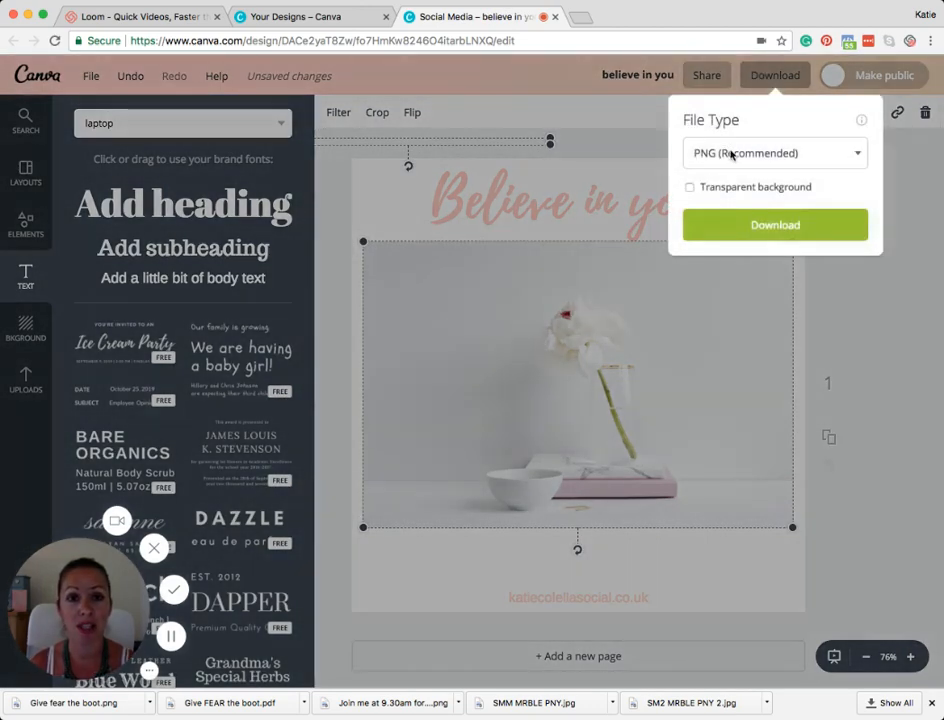
left_click(840, 157)
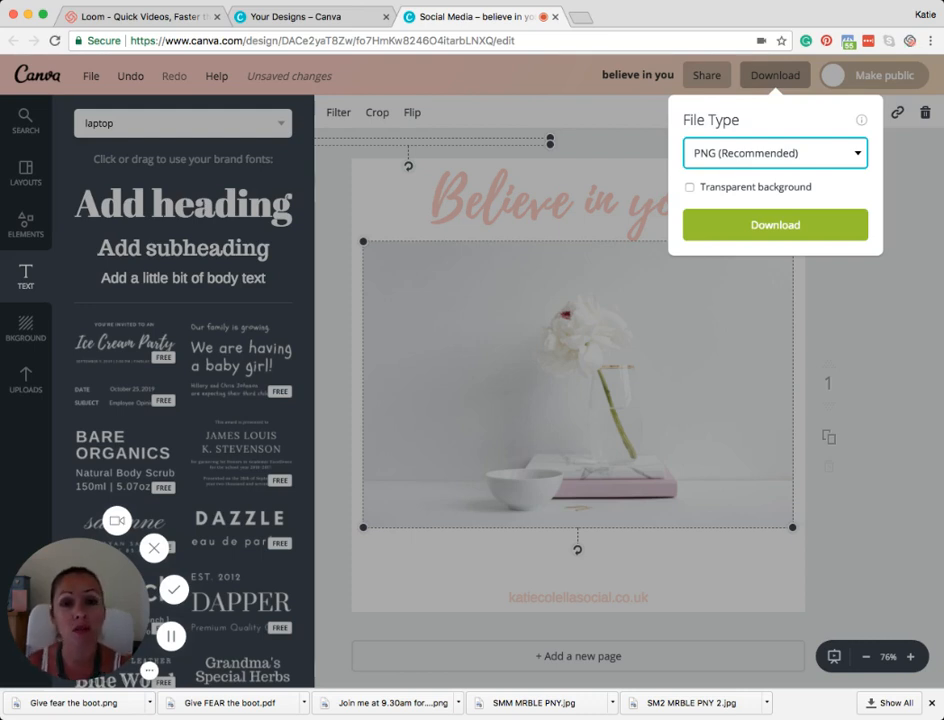
left_click(819, 193)
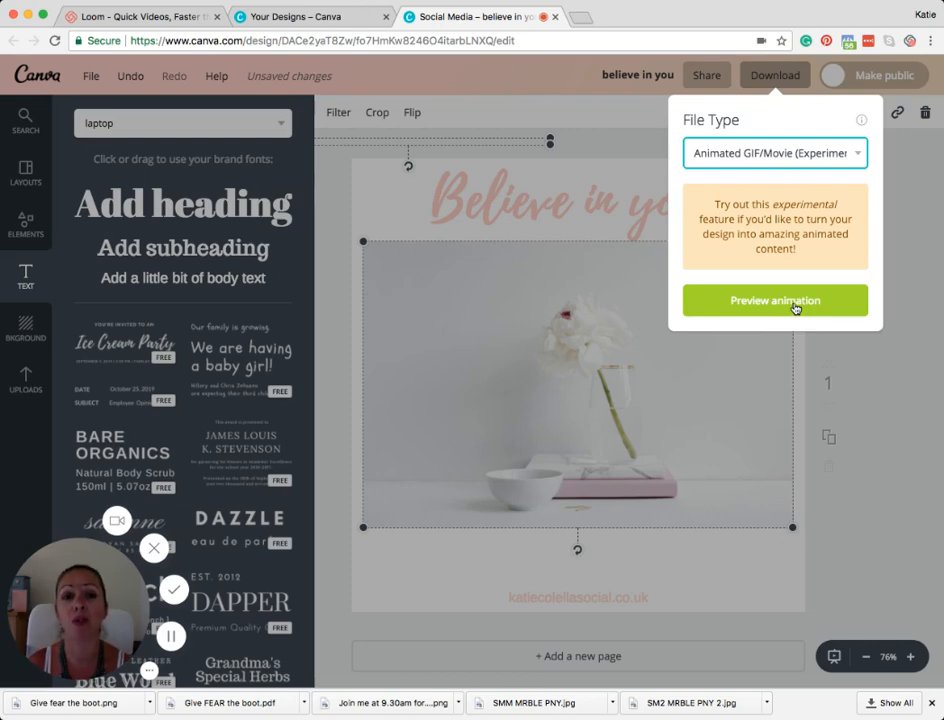
left_click(795, 301)
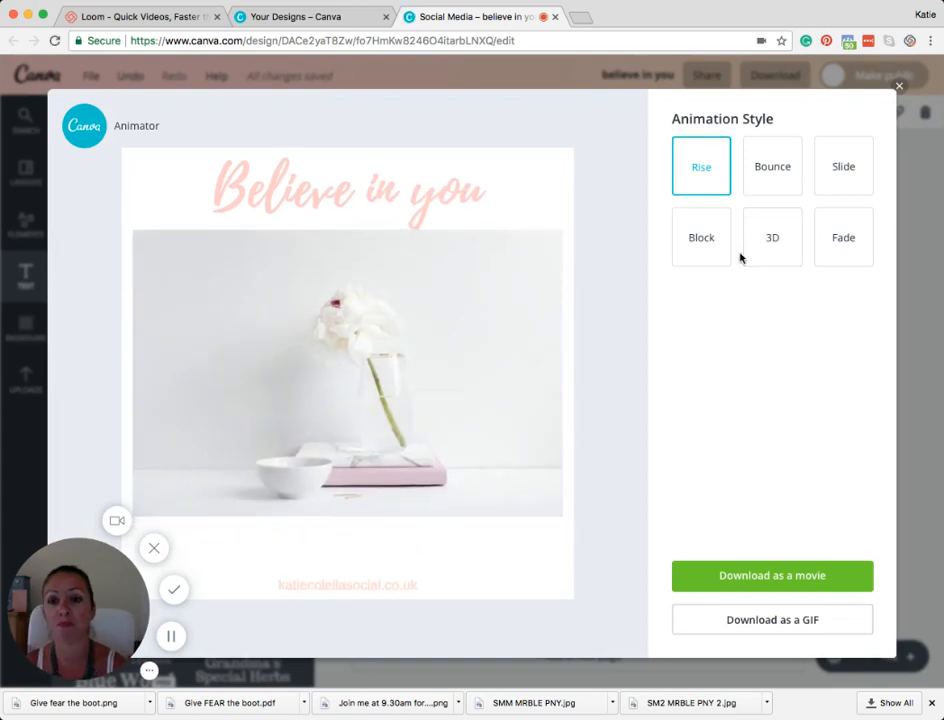
Preview the Bounce, Slide, Block, 3D and Fade animation styles and close the preview without downloading
left_click(774, 162)
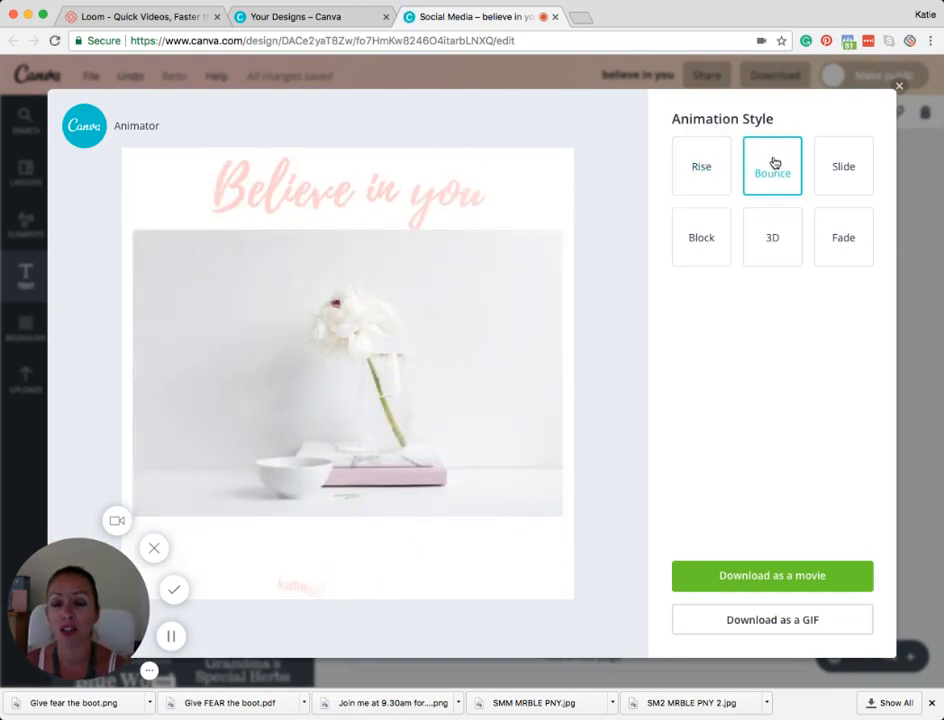
left_click(850, 176)
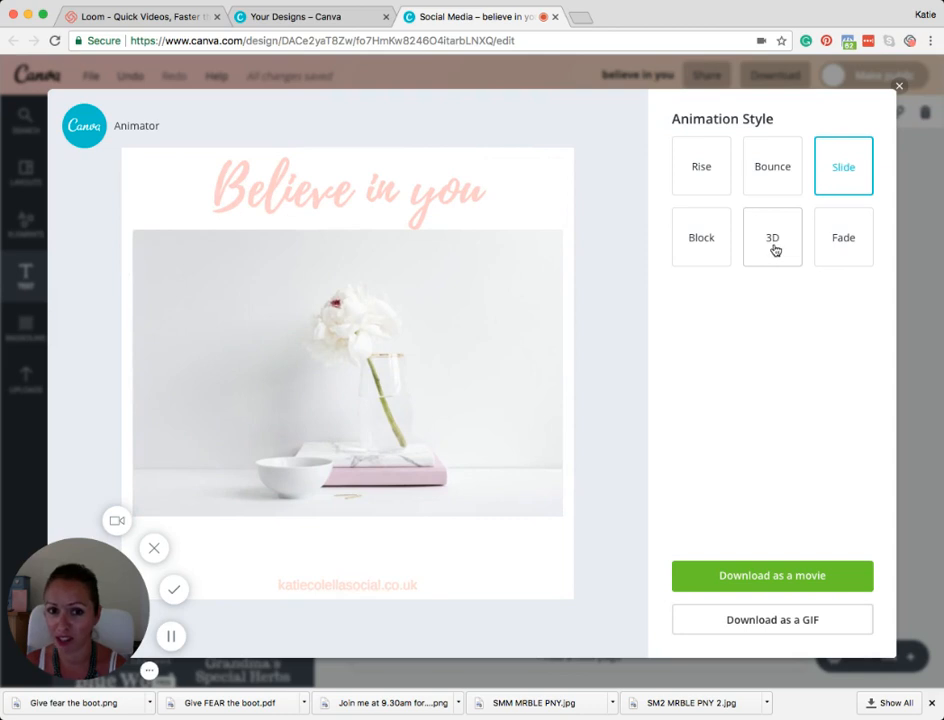
left_click(706, 249)
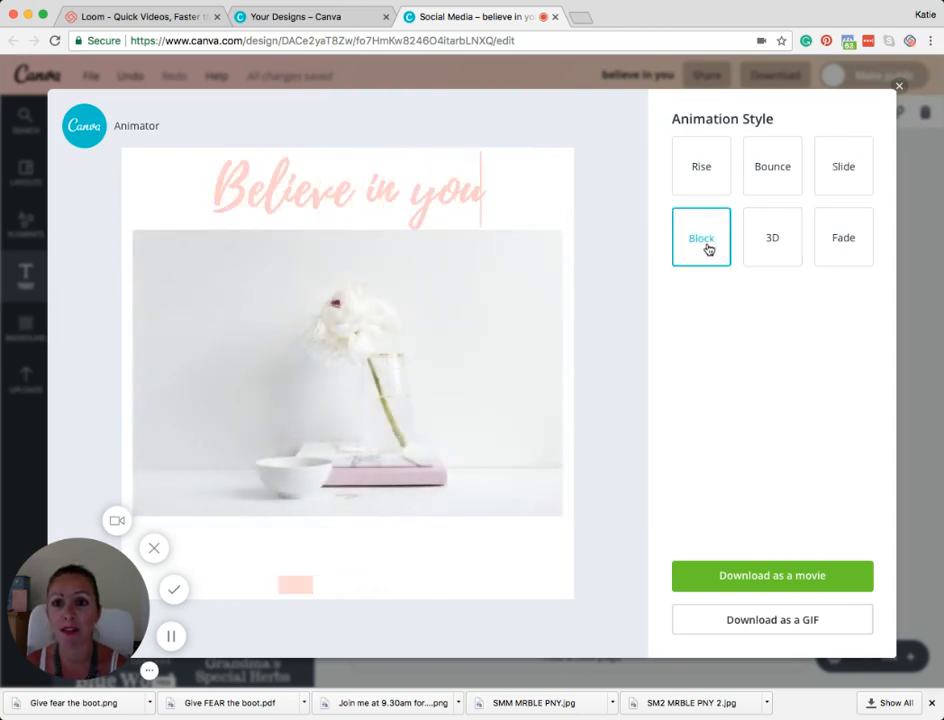
left_click(773, 245)
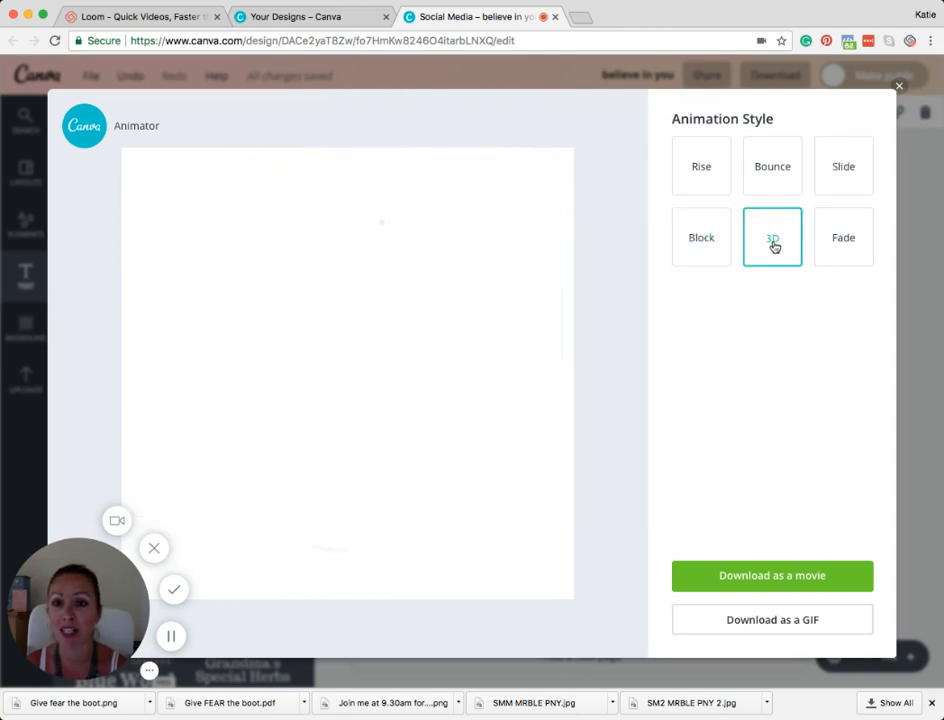
left_click(849, 254)
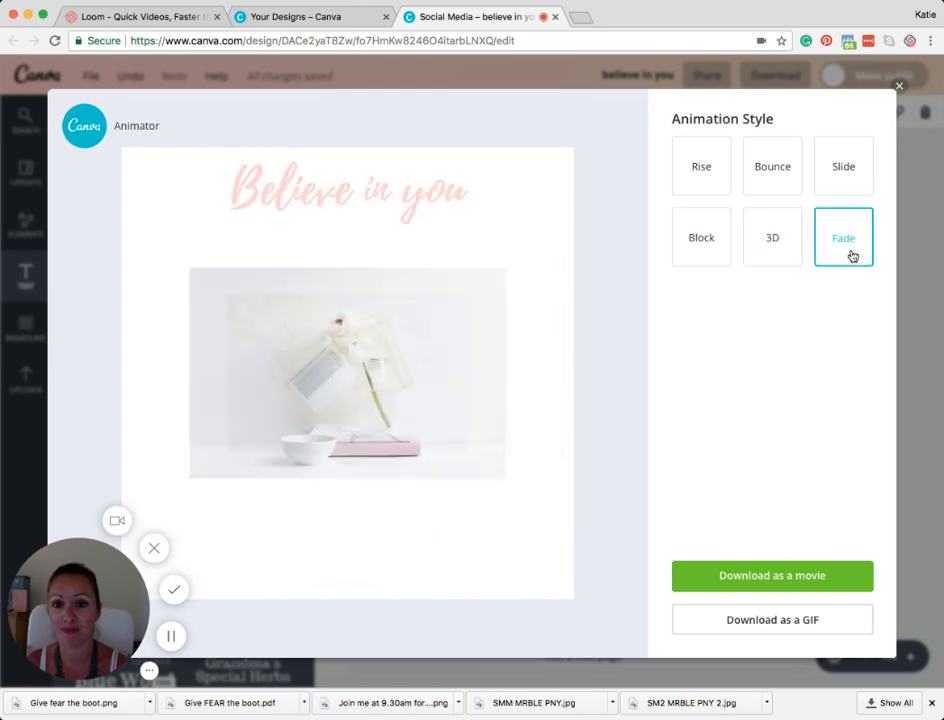
left_click(899, 88)
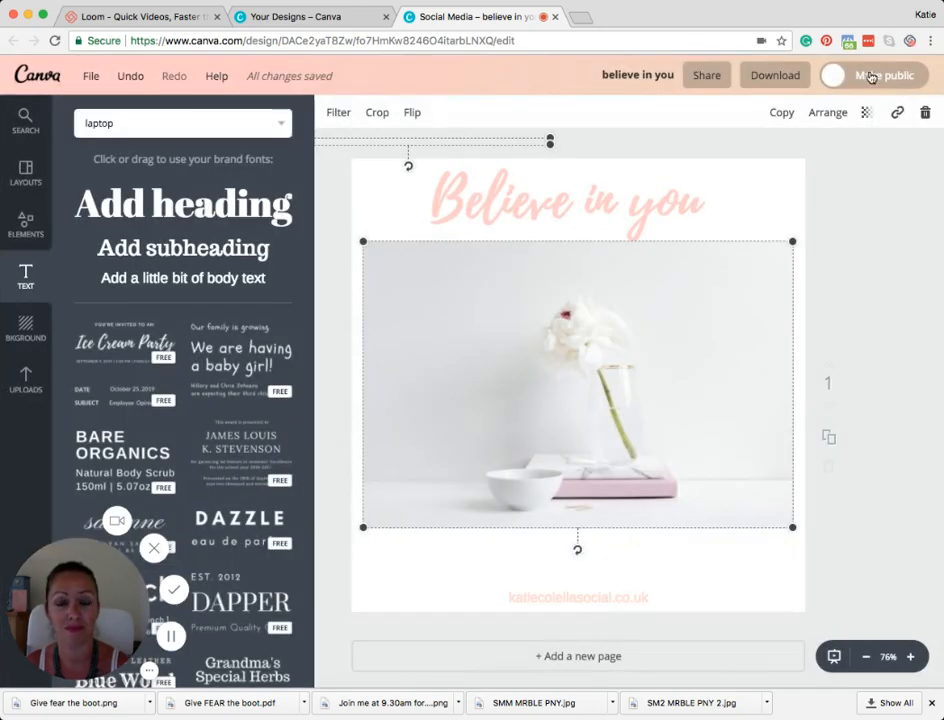
Delete the laptop tray photo hidden beneath the flower photo and reposition the flower photo between the heading and the website text
left_click_drag(733, 364, 733, 437)
left_click(695, 289)
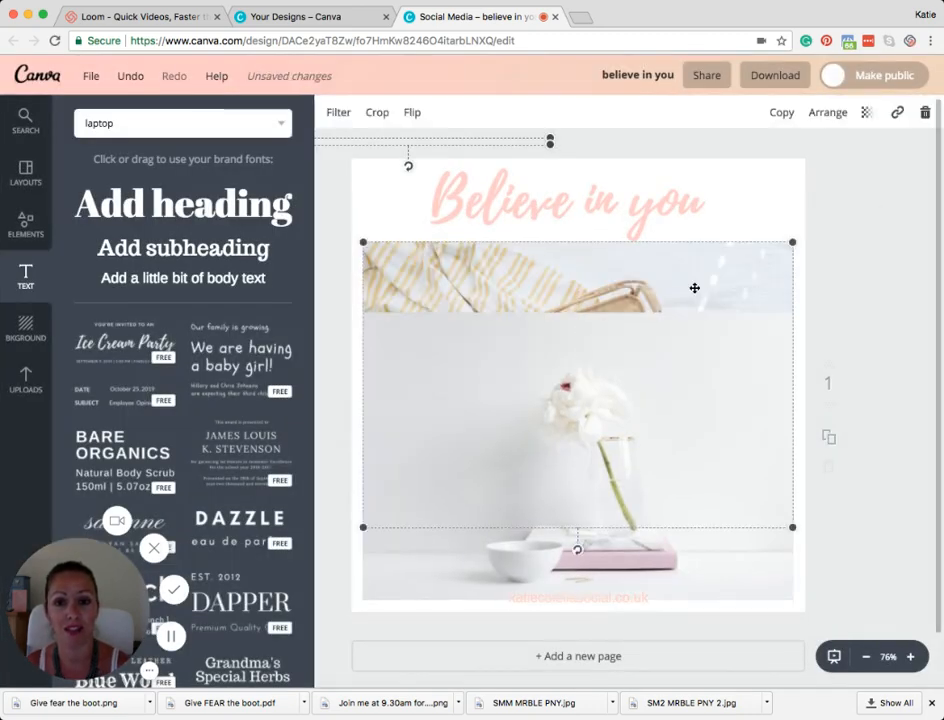
key("Delete")
left_click_drag(694, 315, 702, 280)
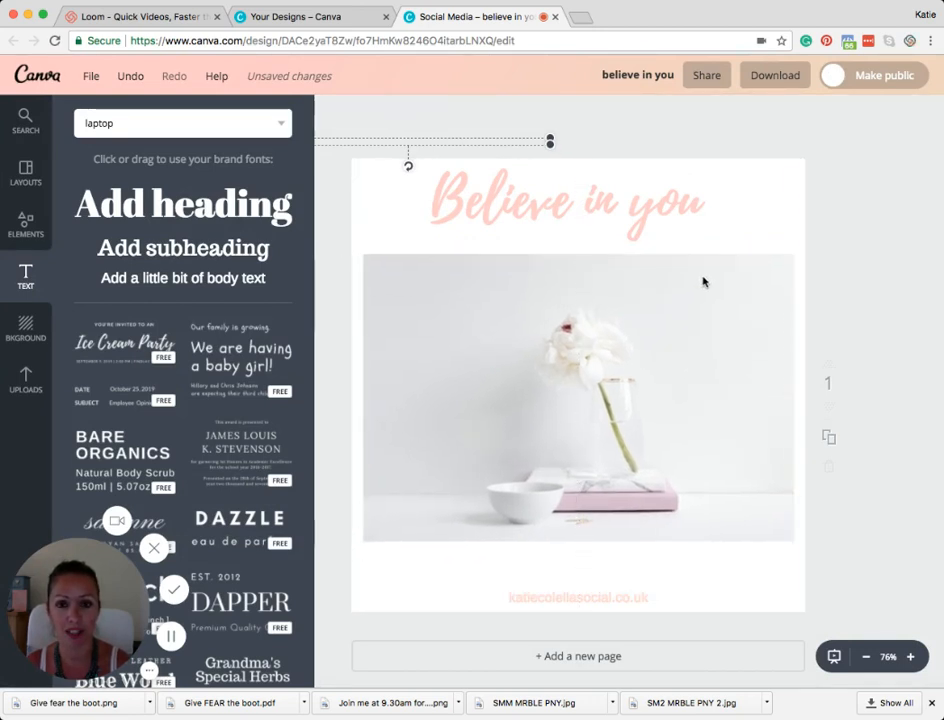
Duplicate the finished page as a second page
scroll(862, 258, "down", 2)
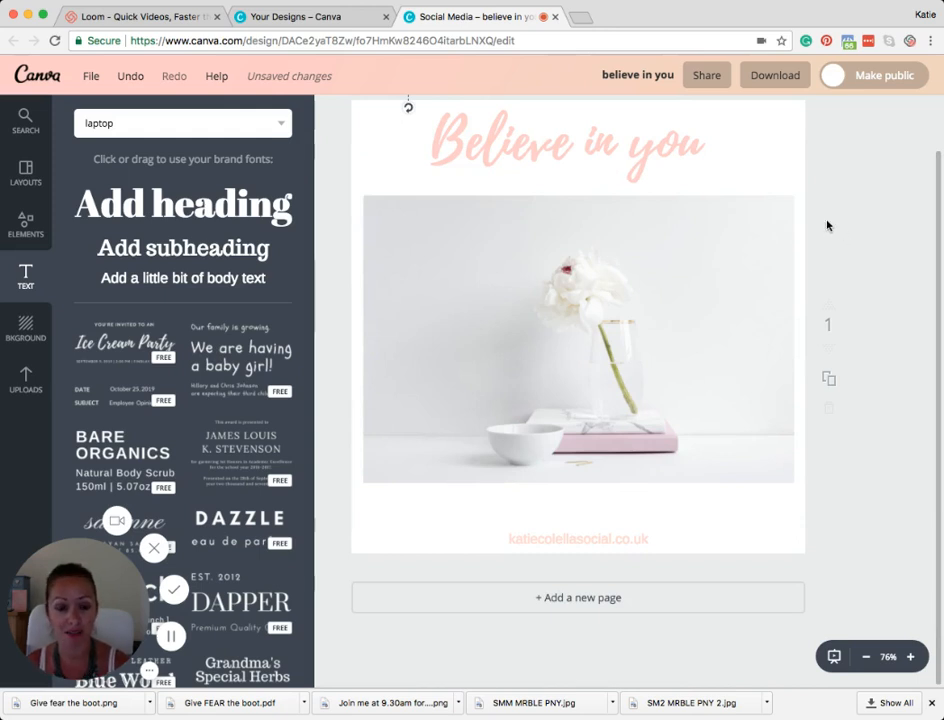
left_click(910, 657)
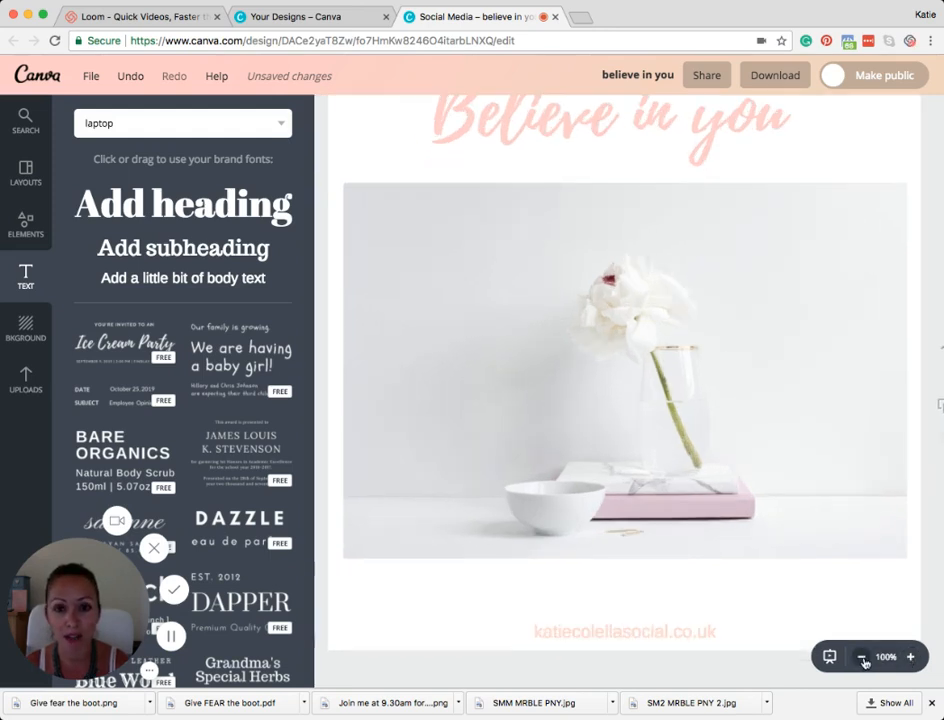
left_click(862, 658)
left_click(862, 658)
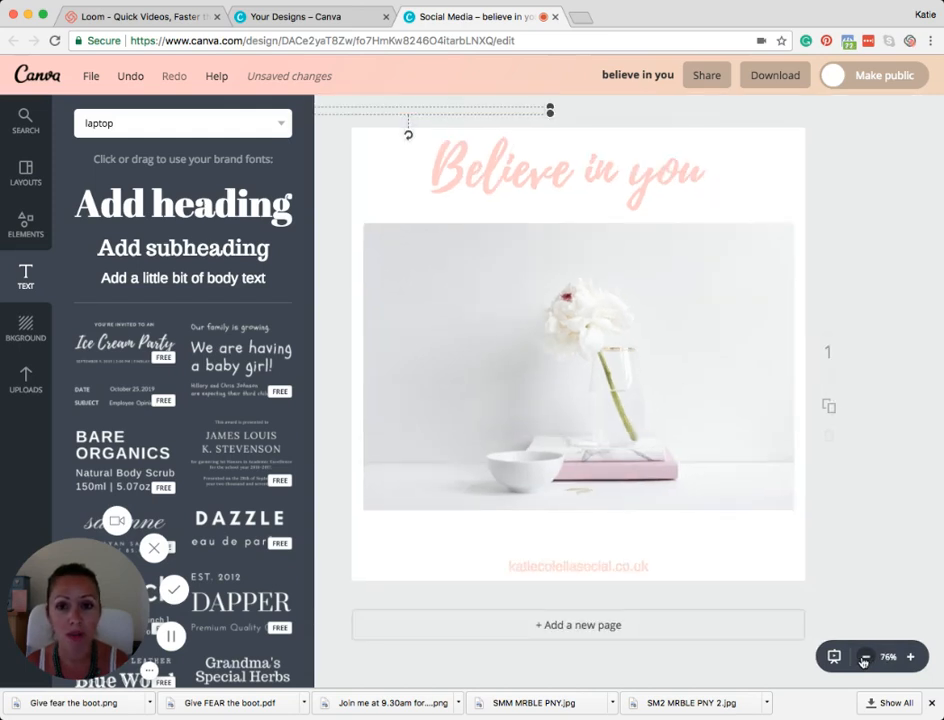
left_click(862, 658)
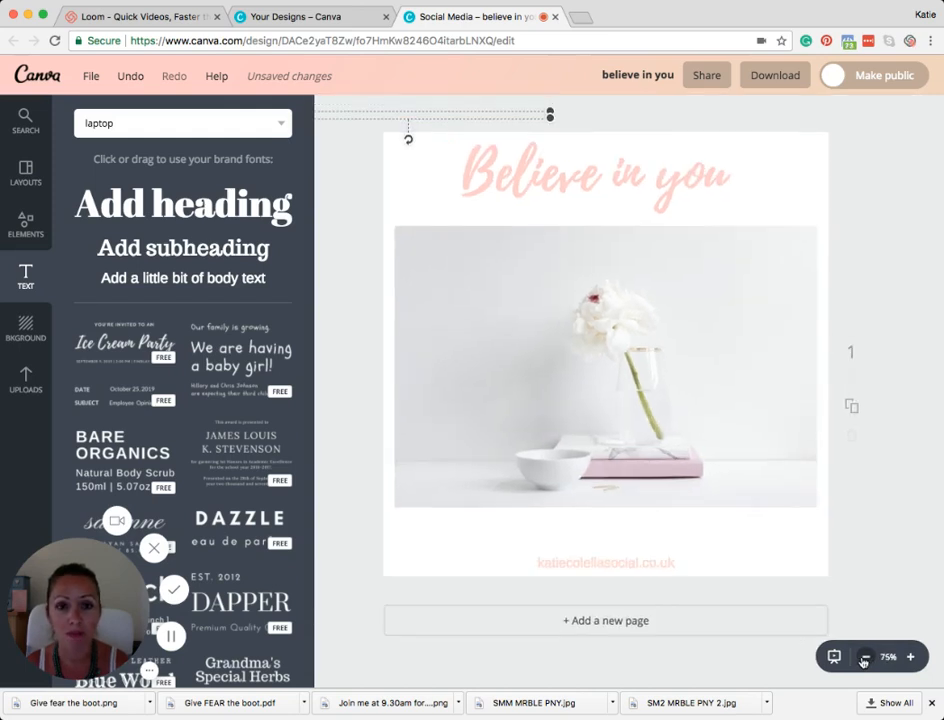
left_click(852, 409)
Delete the flower photo from page 2, keeping the heading and website text
scroll(890, 454, "down", 5)
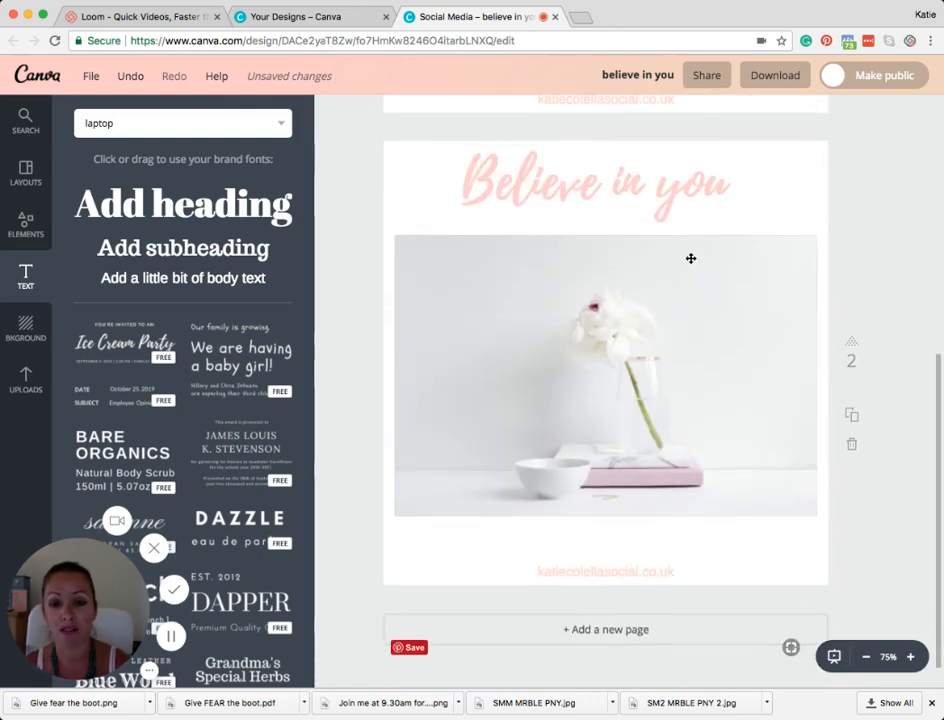
left_click(684, 308)
key("Delete")
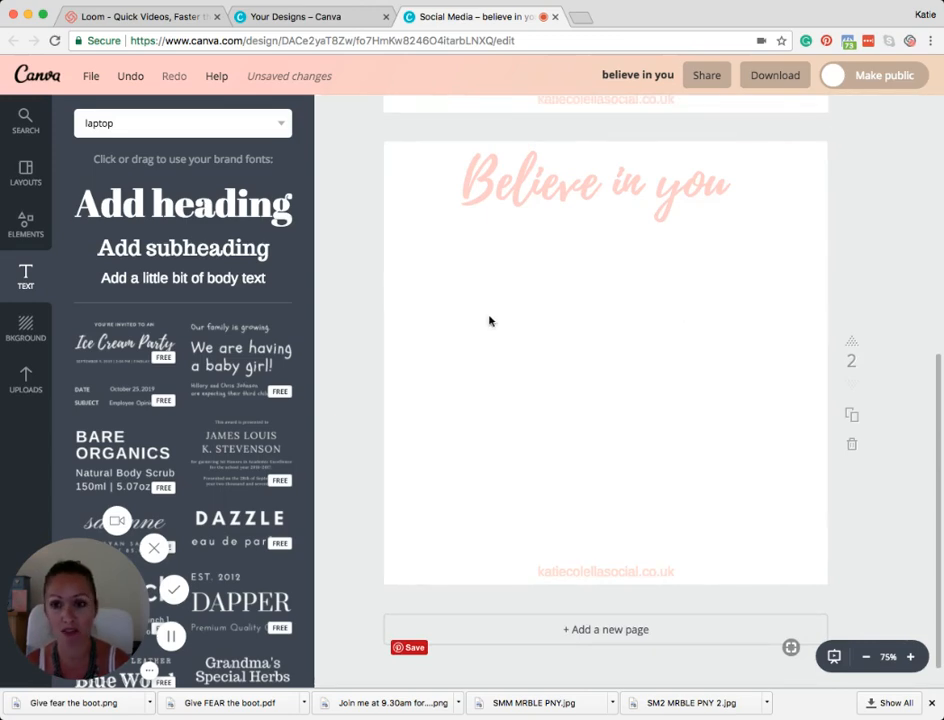
Add the uploaded photo of the white flower and pink coffee cup to page 2, between the heading and website text
left_click(27, 382)
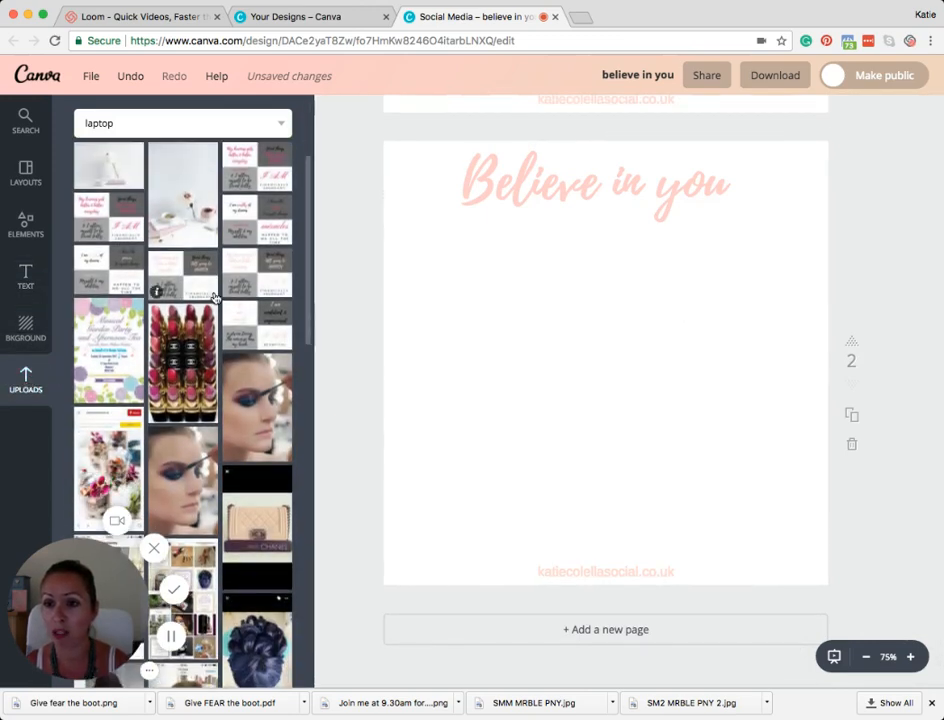
scroll(204, 273, "down", 1)
left_click(197, 165)
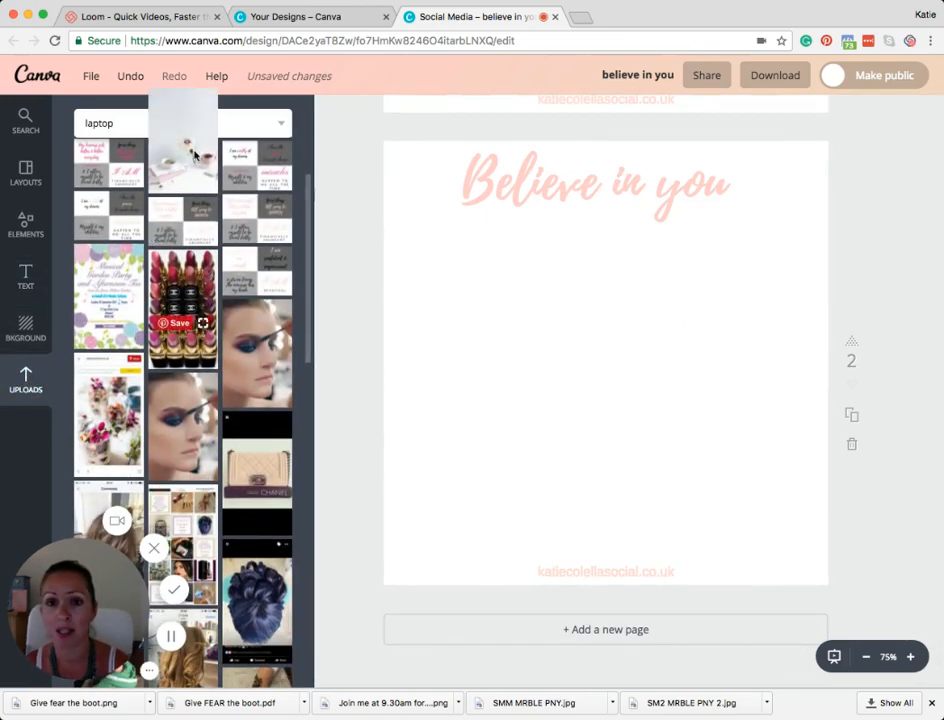
left_click_drag(728, 178, 666, 295)
Replace the page 2 heading text with "Mindset"
double_click(618, 181)
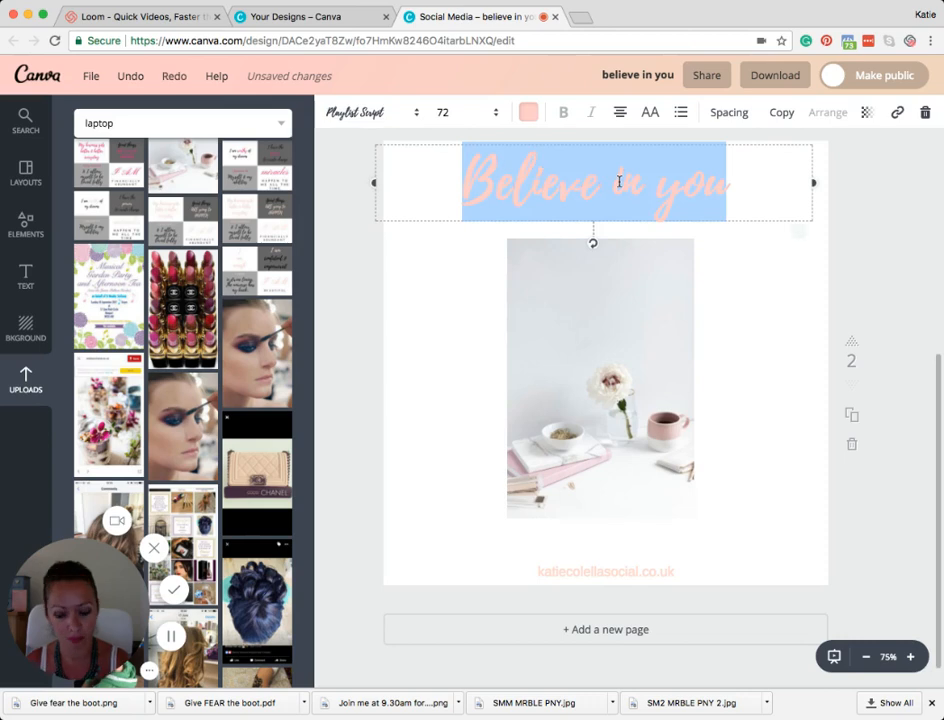
type("Mindset")
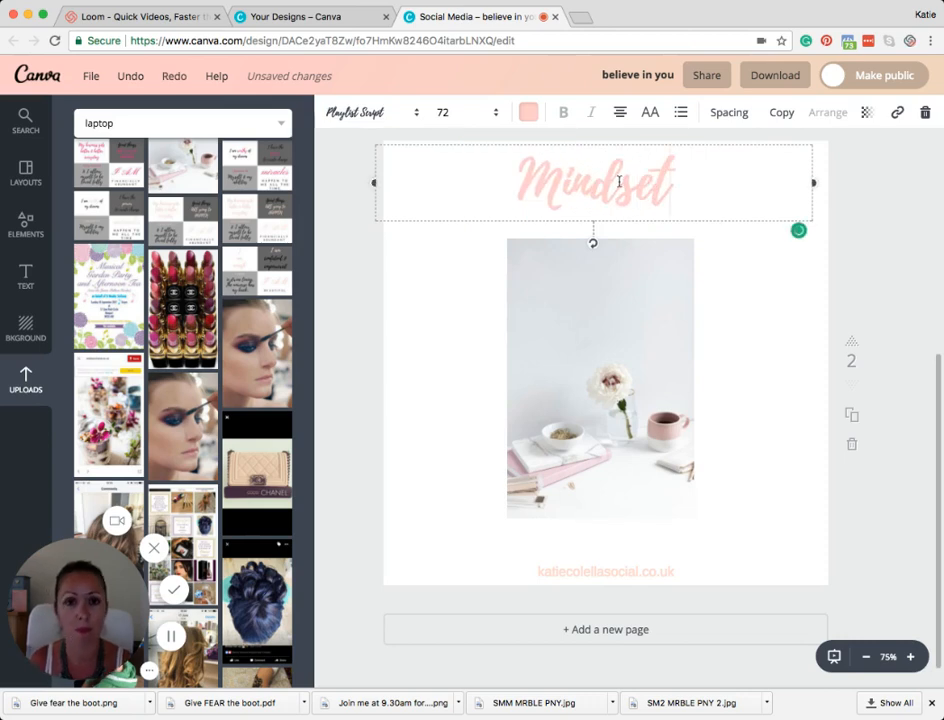
left_click(862, 232)
scroll(815, 258, "up", 5)
scroll(800, 251, "up", 2)
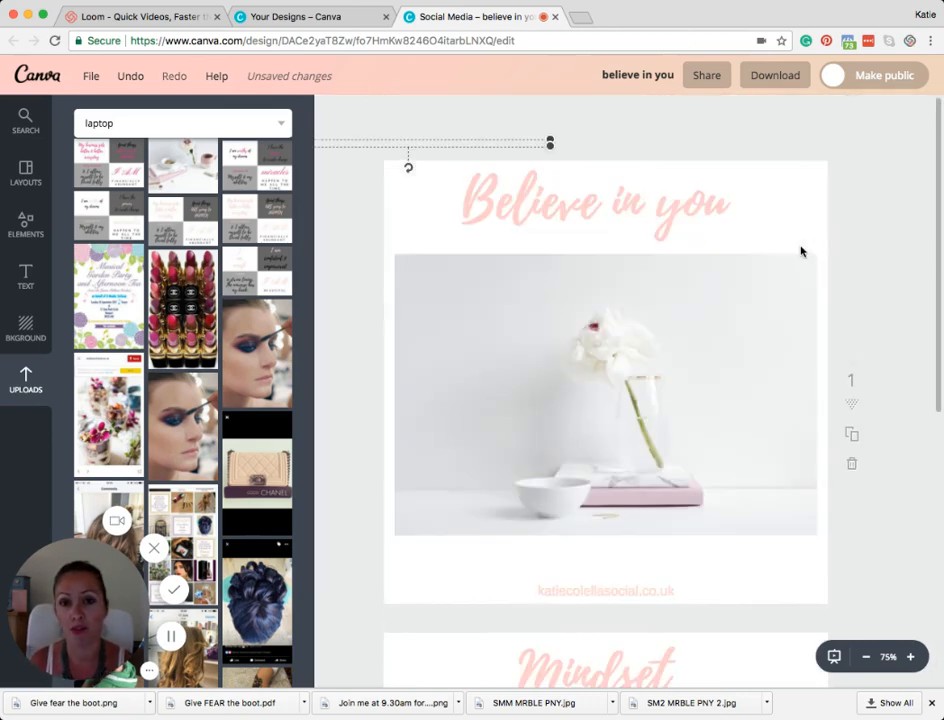
Try light grey and mid grey from the default palette on the Mindset heading
scroll(800, 251, "down", 6)
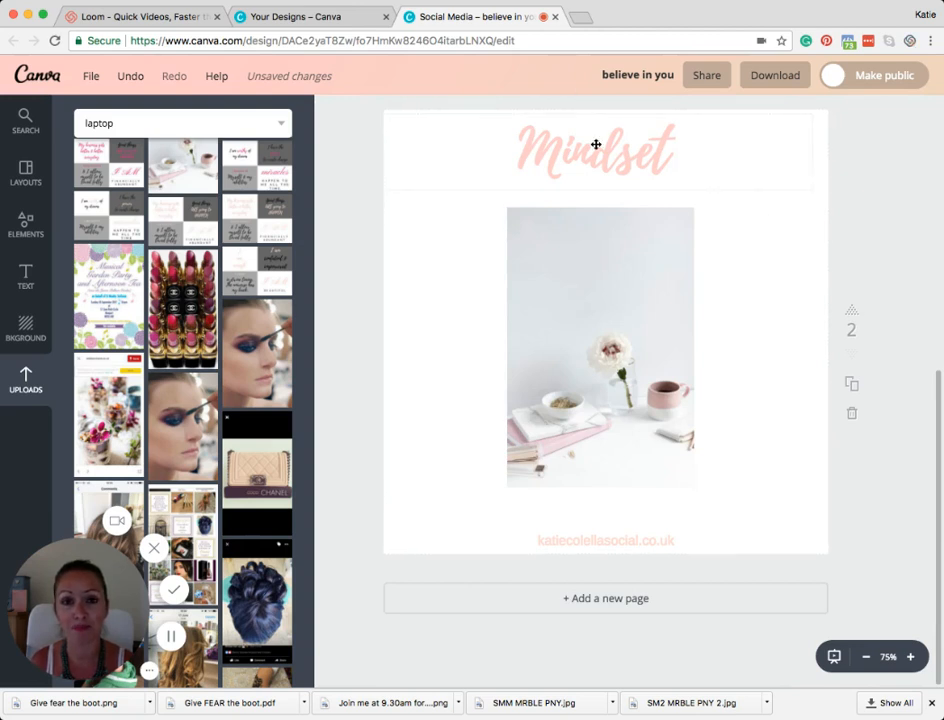
left_click(596, 145)
left_click(528, 112)
scroll(600, 280, "down", 3)
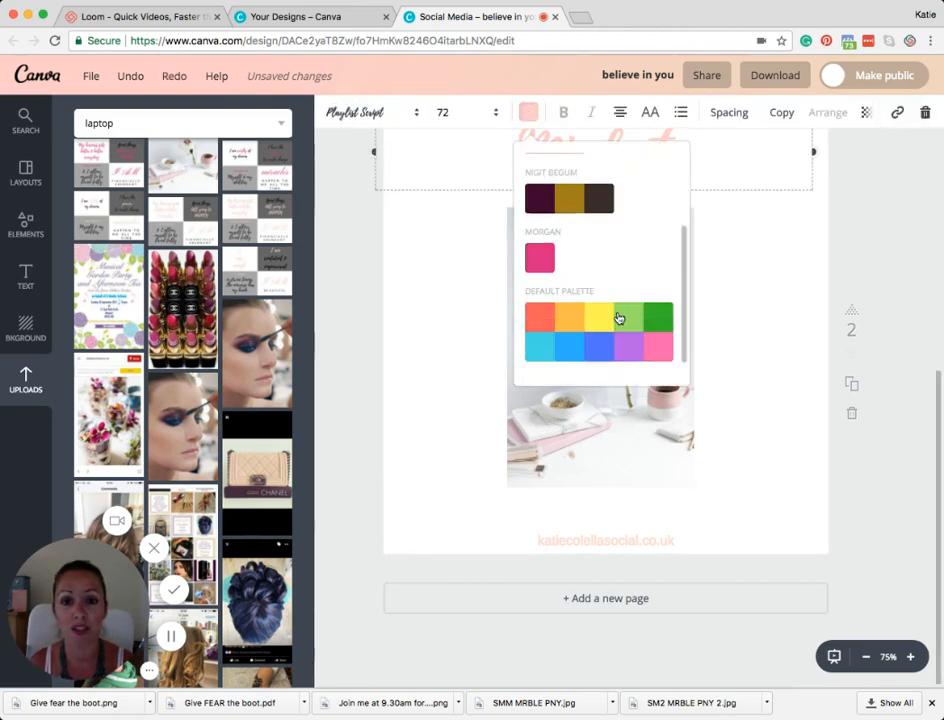
scroll(618, 318, "down", 1)
left_click(628, 358)
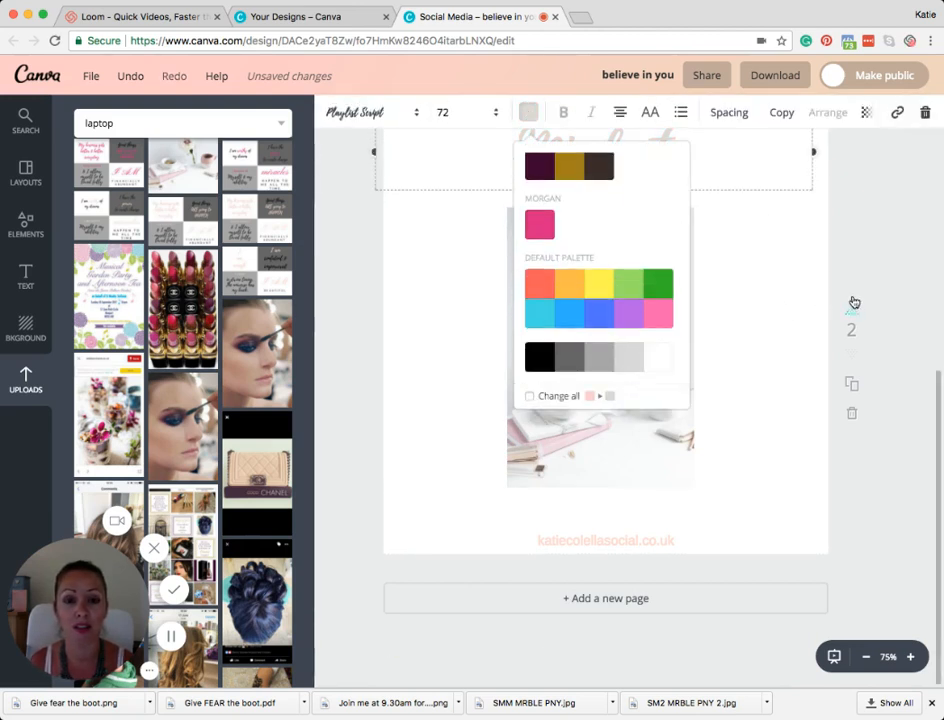
left_click(614, 356)
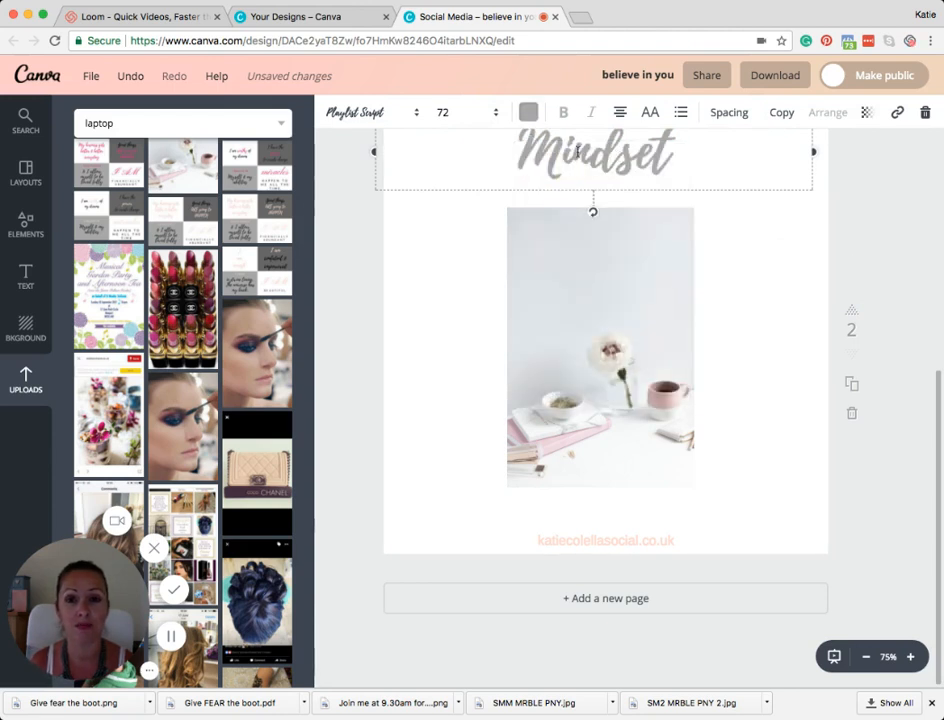
Recolour the Mindset heading with the second swatch, light peach, of the pink brand palette
left_click(528, 112)
scroll(622, 342, "down", 3)
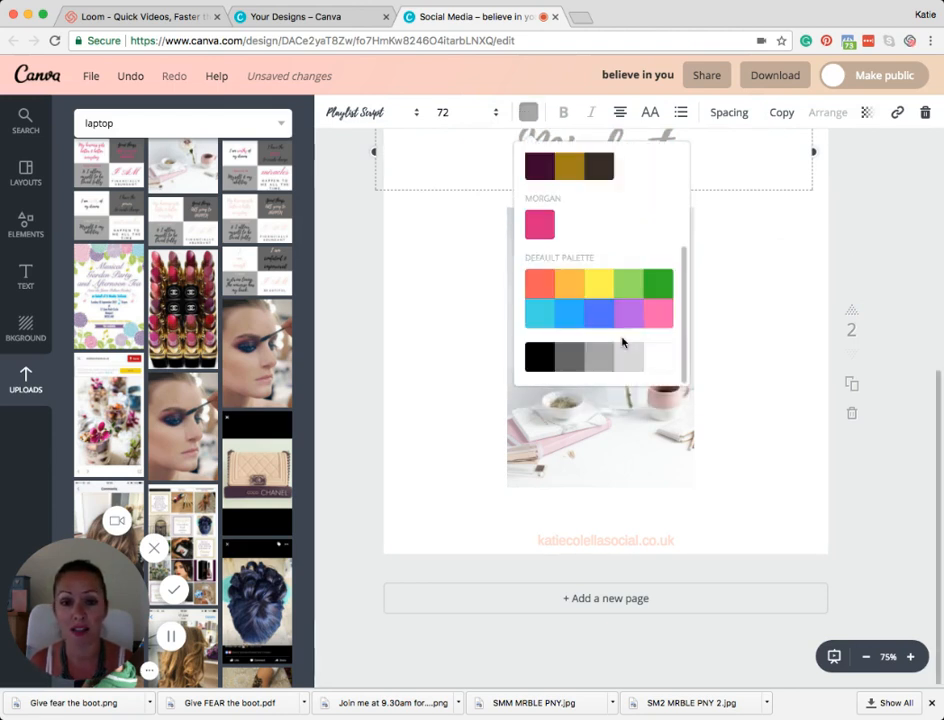
scroll(630, 342, "up", 3)
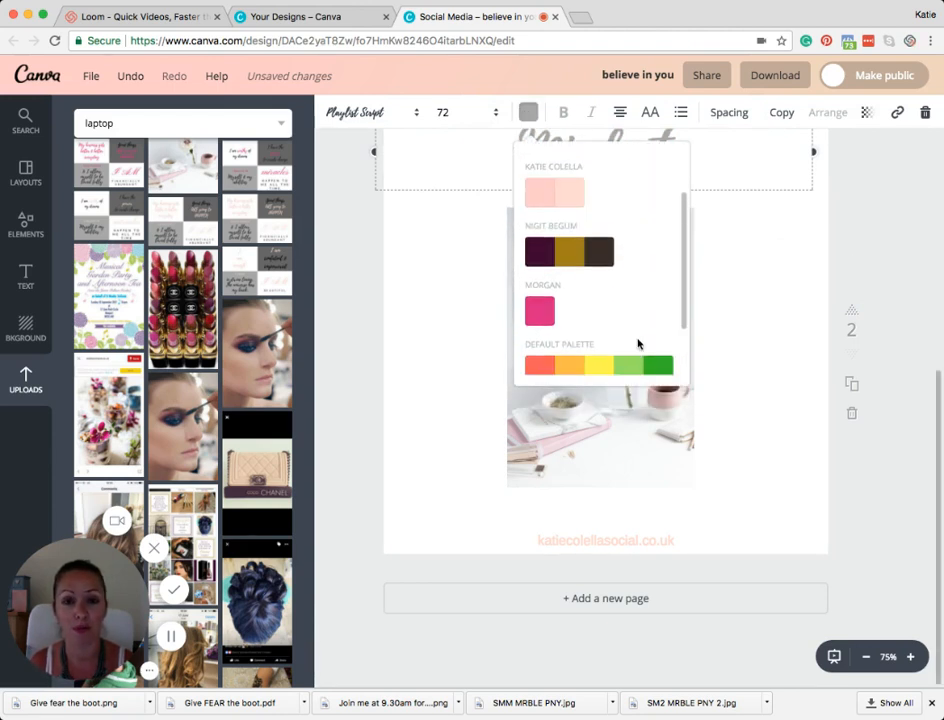
left_click(564, 201)
scroll(600, 232, "down", 2)
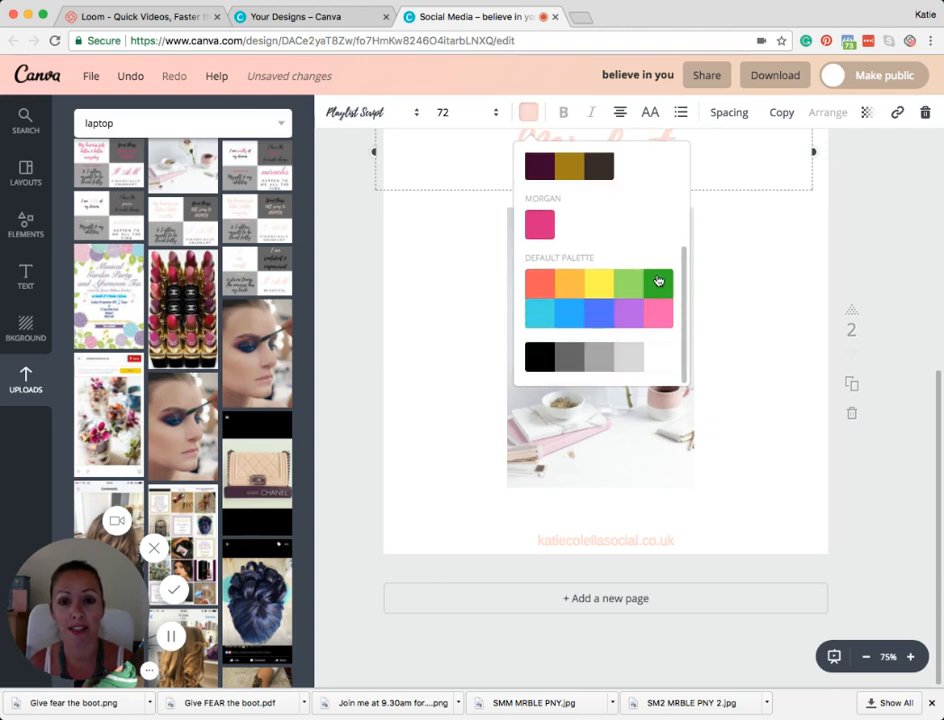
left_click(860, 274)
Recolour the "Believe in you" heading on page 1 purple from the default palette
scroll(771, 238, "up", 5)
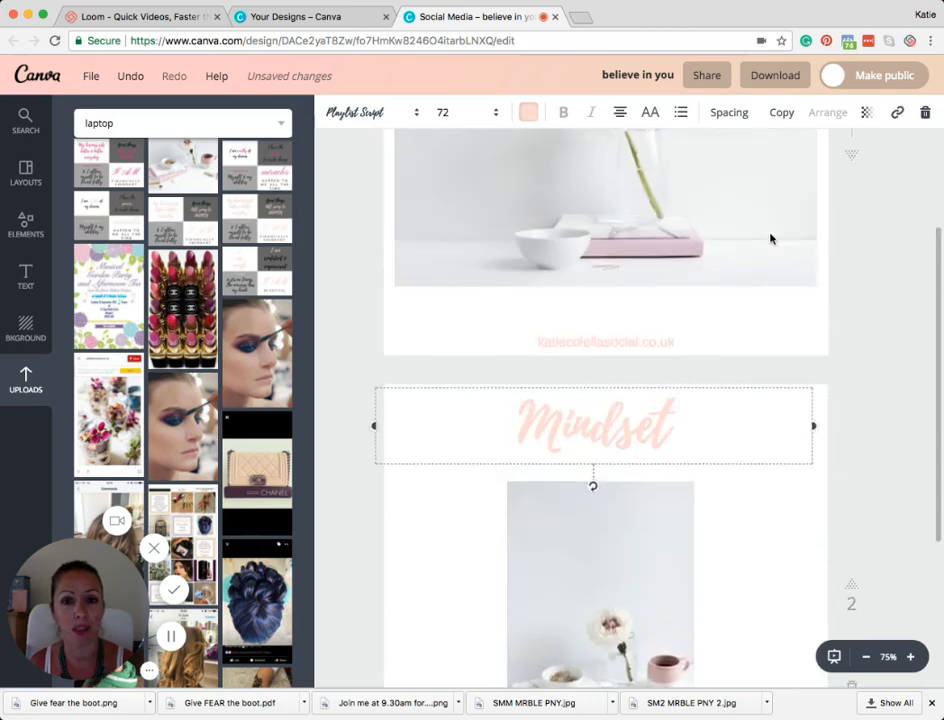
left_click(528, 112)
scroll(609, 265, "down", 3)
left_click(634, 317)
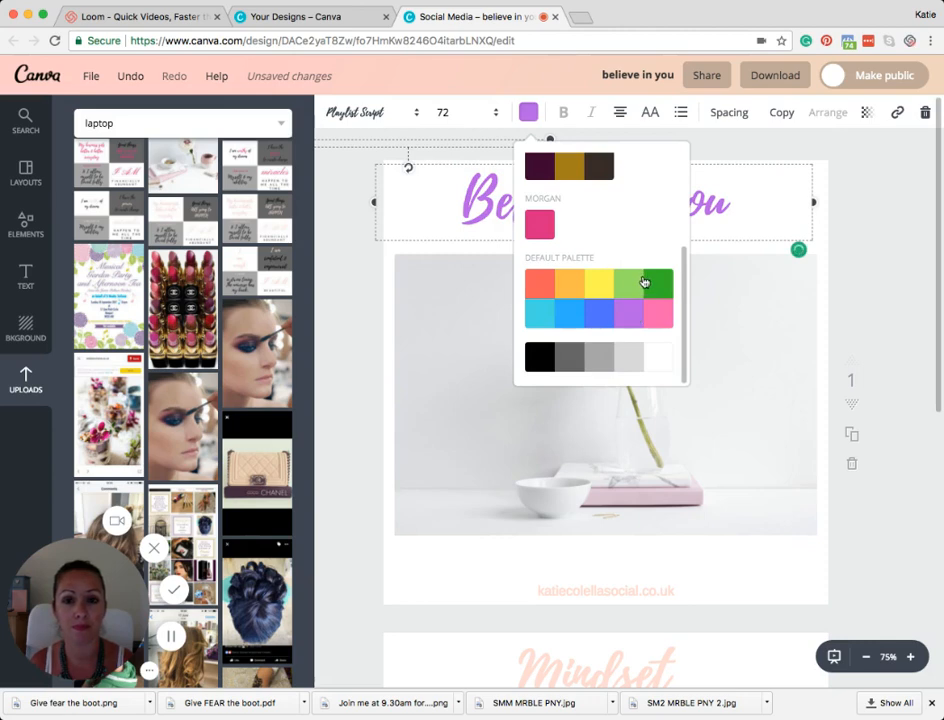
Recolour the "Believe in you" heading with the first pink brand swatch and move its page below the Mindset page
scroll(600, 255, "up", 5)
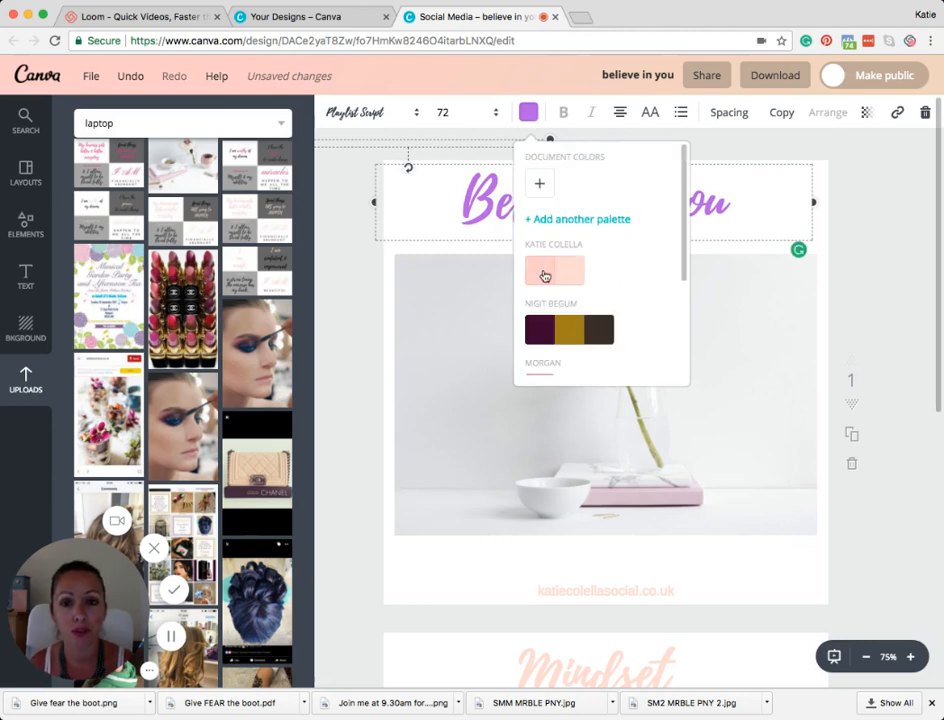
left_click(544, 272)
scroll(790, 340, "down", 10)
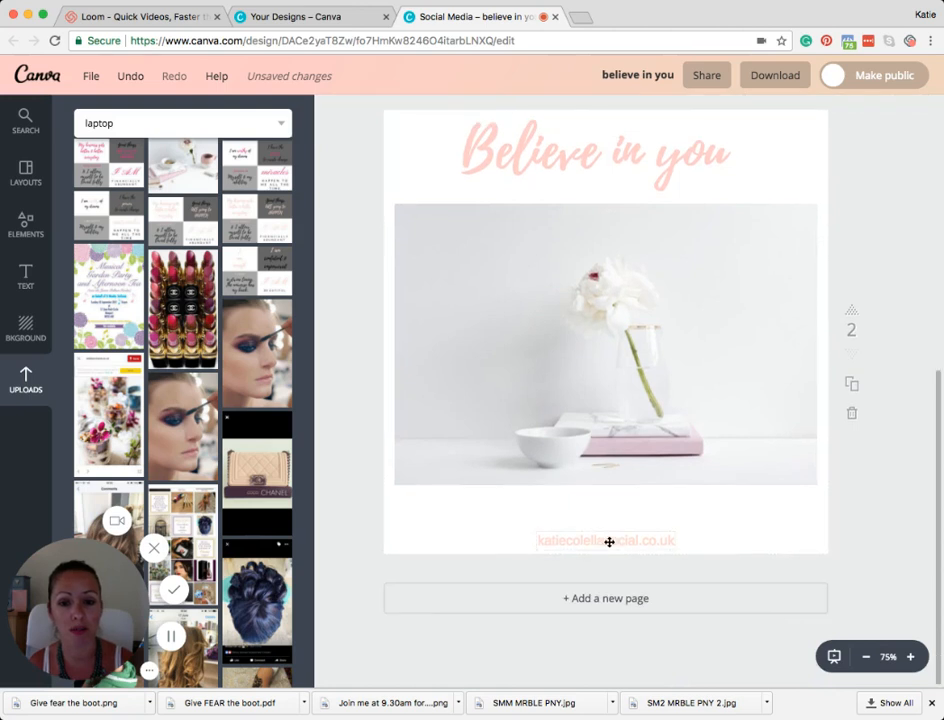
Recolour the website text with the first pink brand swatch and apply the change to all matching text in the design
left_click(609, 542)
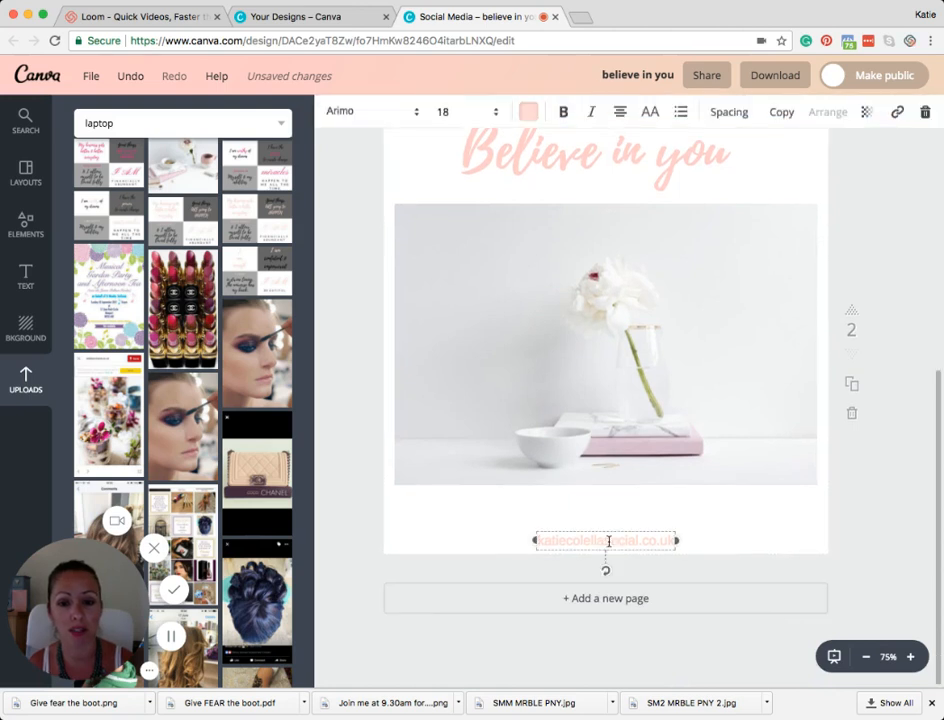
left_click(530, 111)
scroll(600, 268, "down", 5)
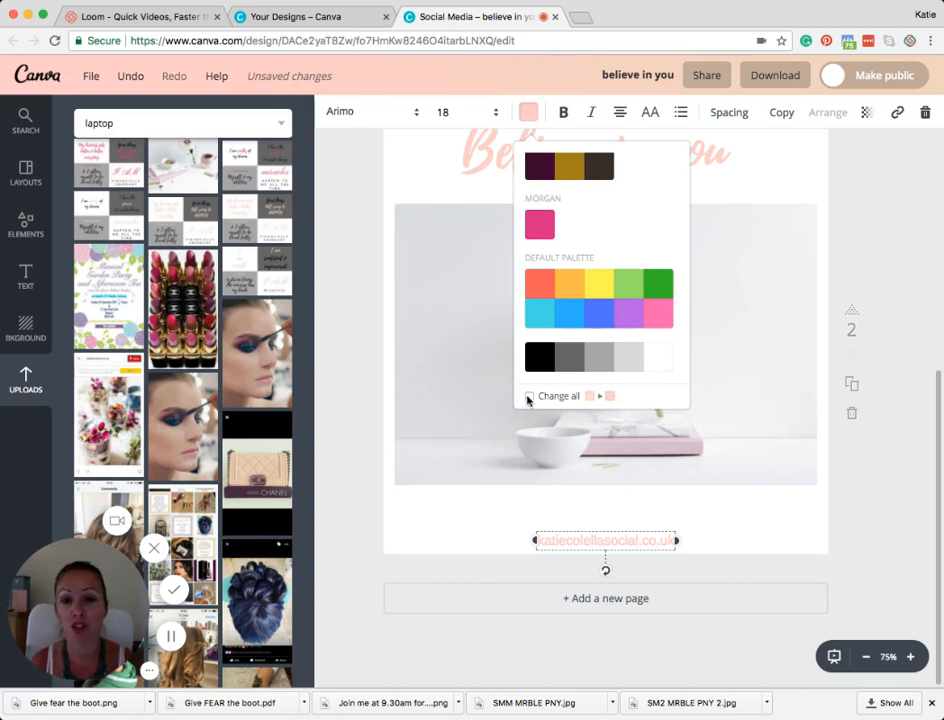
left_click(875, 285)
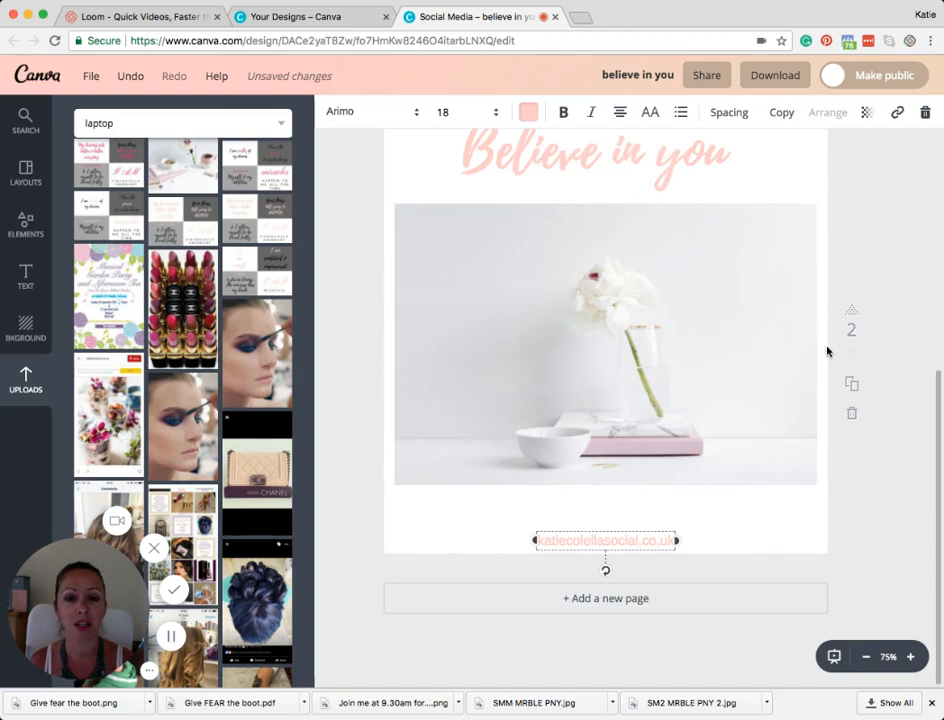
Move the "Believe in you" page back above the Mindset page
scroll(828, 352, "up", 3)
scroll(827, 351, "up", 3)
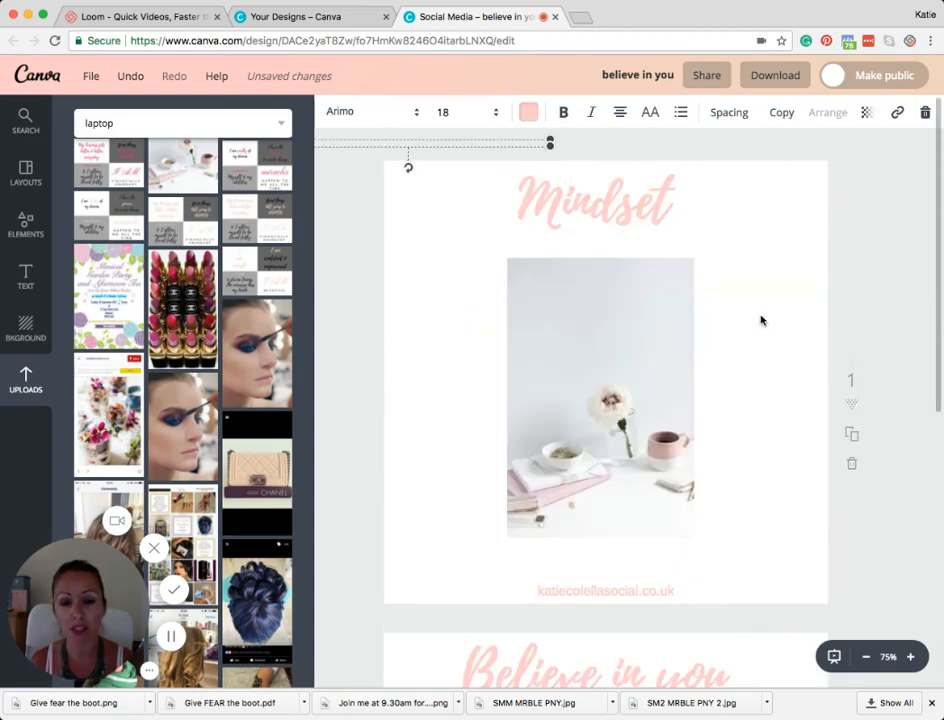
scroll(860, 415, "down", 5)
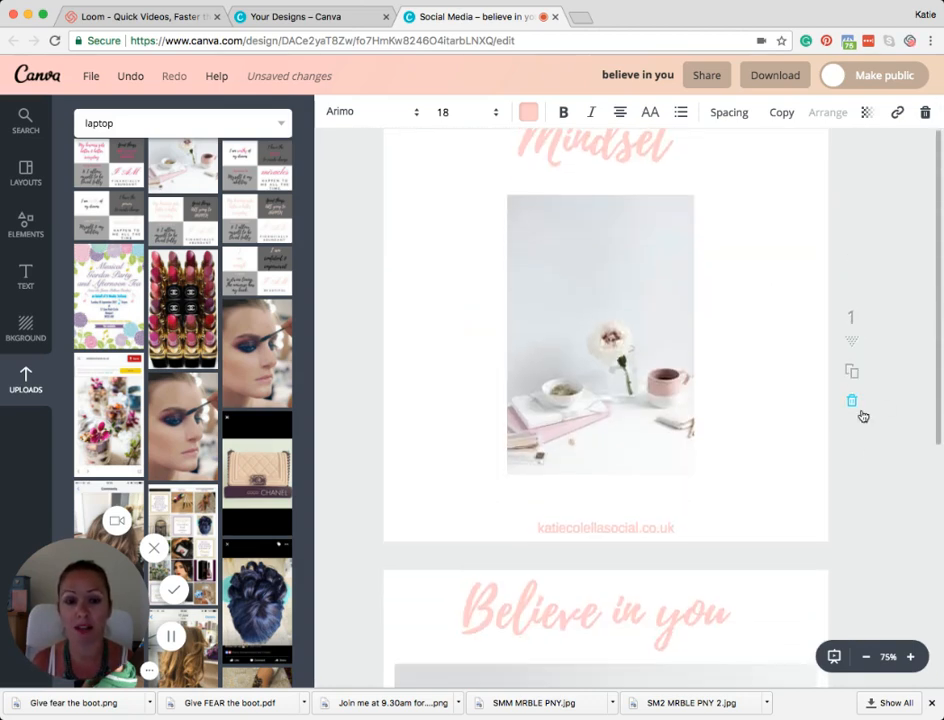
left_click(851, 417)
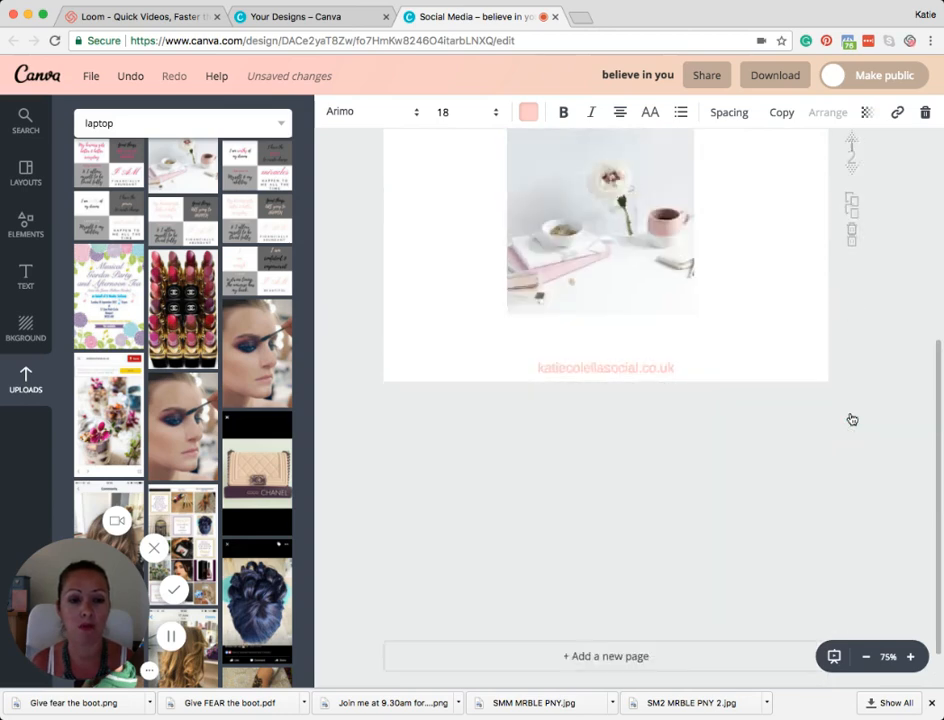
scroll(856, 399, "up", 5)
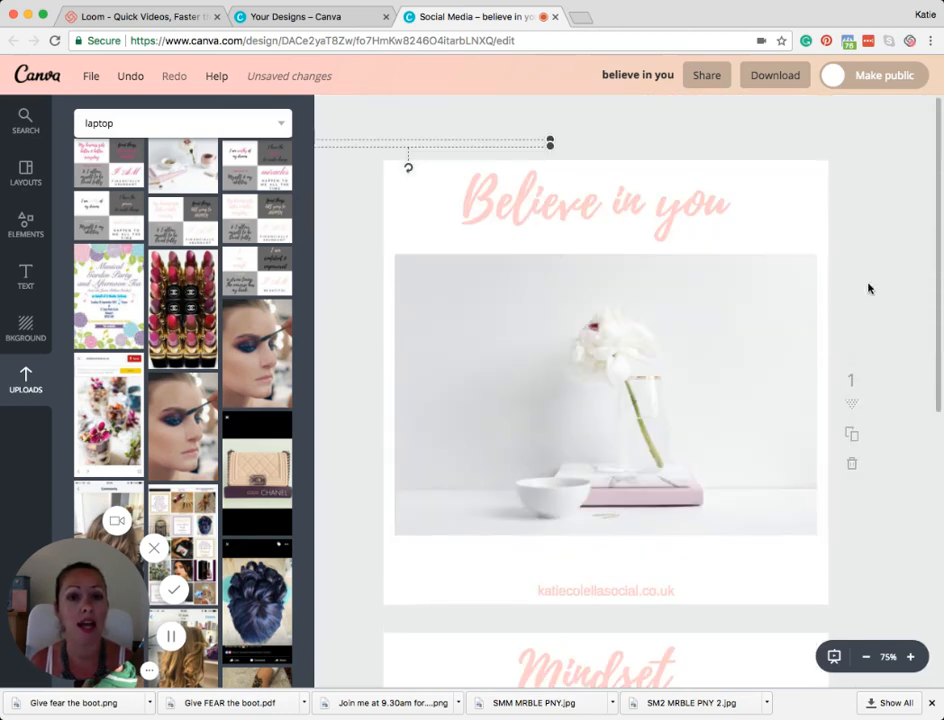
Recolour the "Believe in you" heading with the Morgan palette's hot pink and apply it to all matching text across both pages
left_click(702, 201)
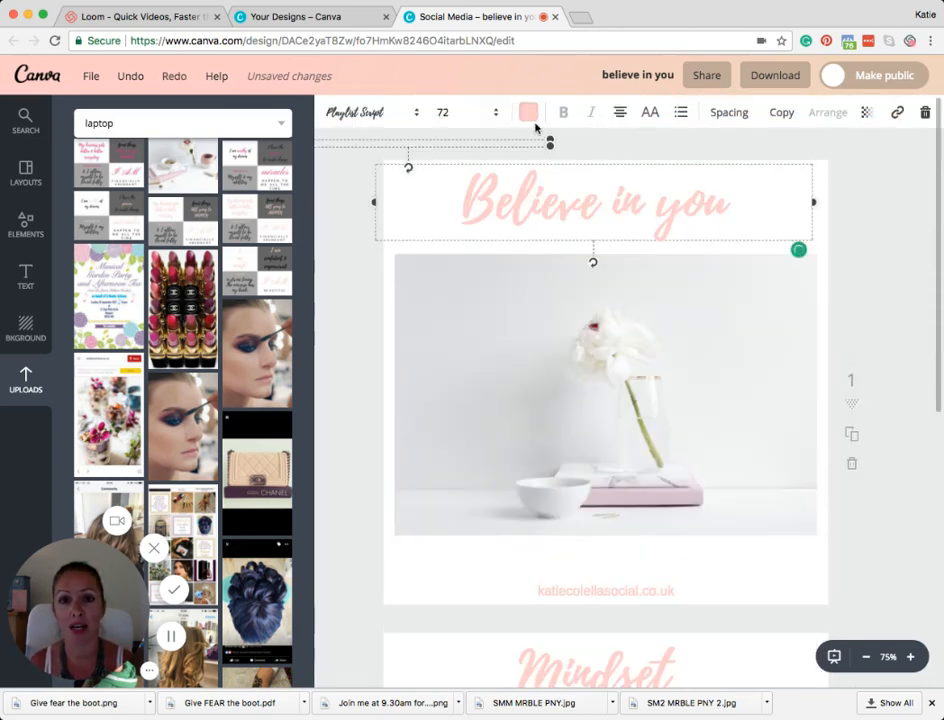
left_click(529, 114)
scroll(585, 280, "down", 3)
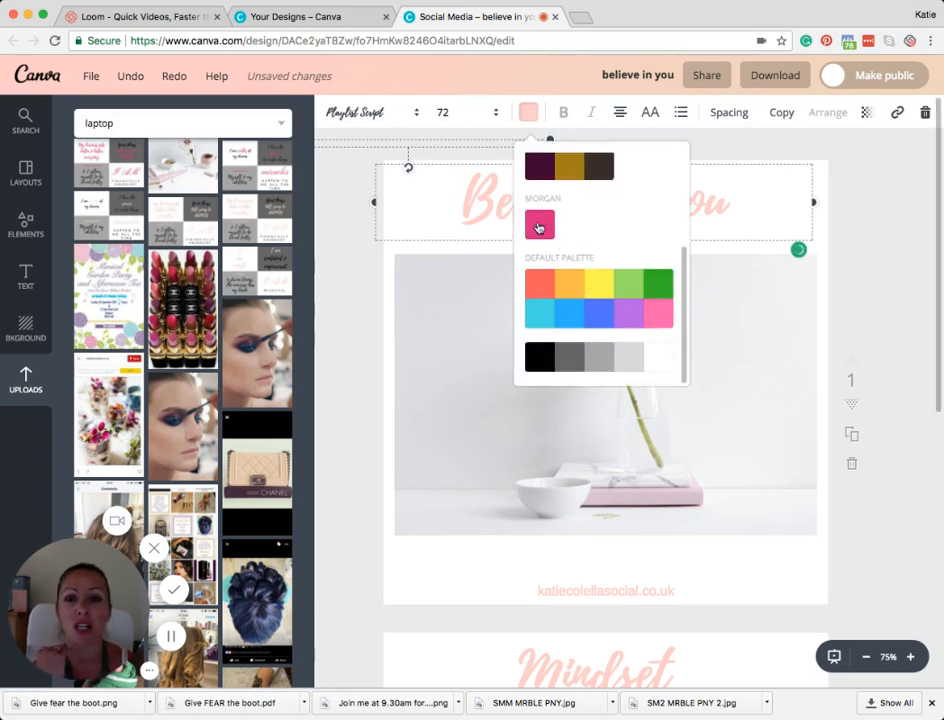
left_click(539, 223)
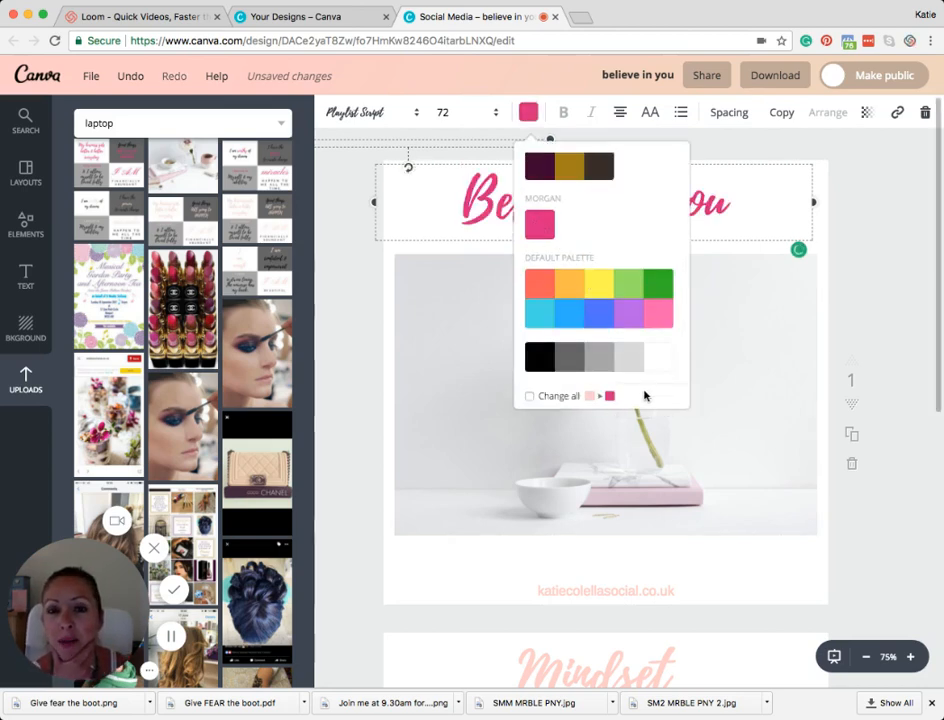
left_click(529, 397)
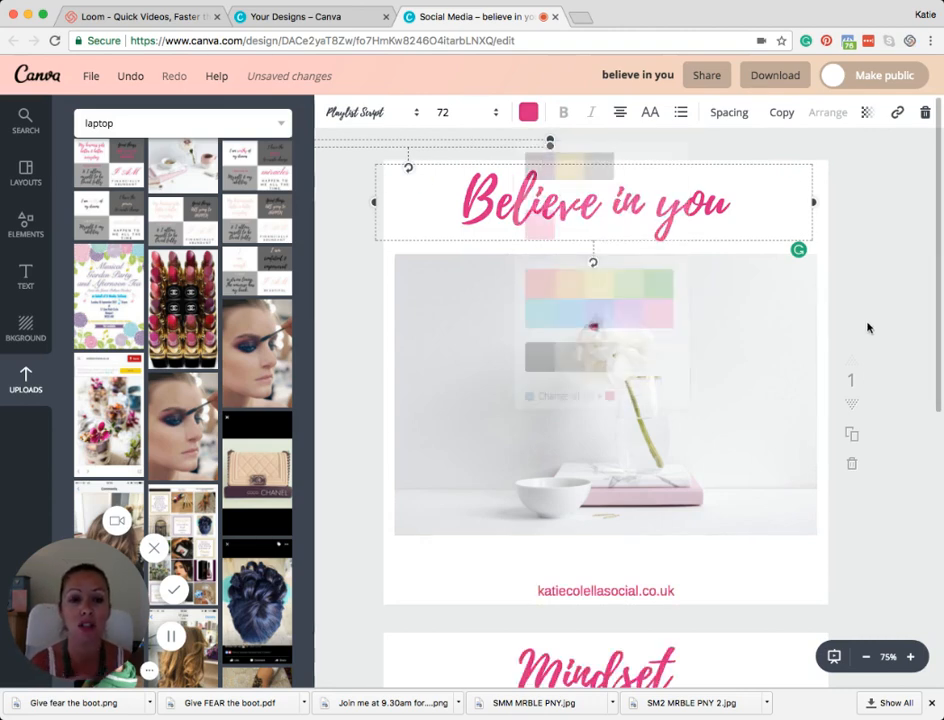
scroll(871, 345, "down", 2)
scroll(871, 345, "down", 5)
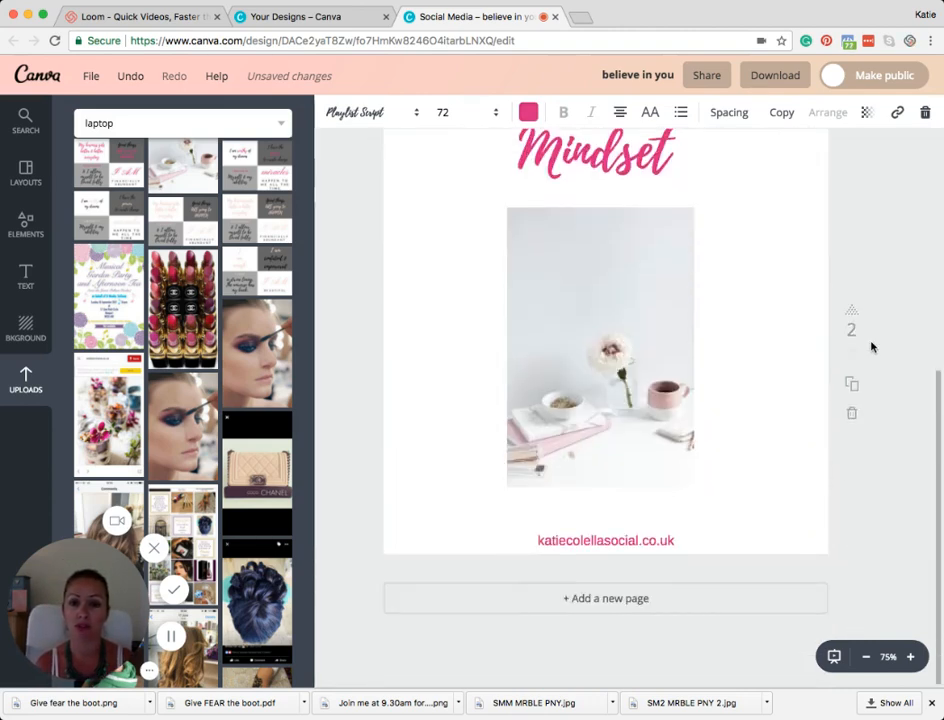
scroll(871, 345, "up", 6)
left_click(882, 318)
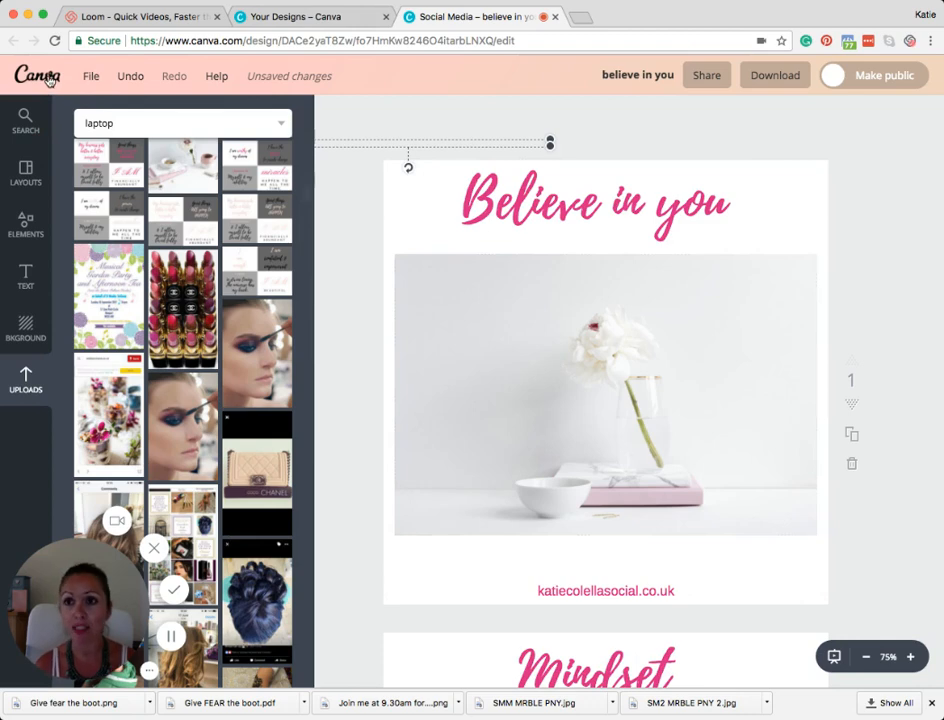
Magic-resize copies of the design to Pinterest Graphic and Facebook Post, leaving out Twitter Post, and return to the original design
left_click(91, 77)
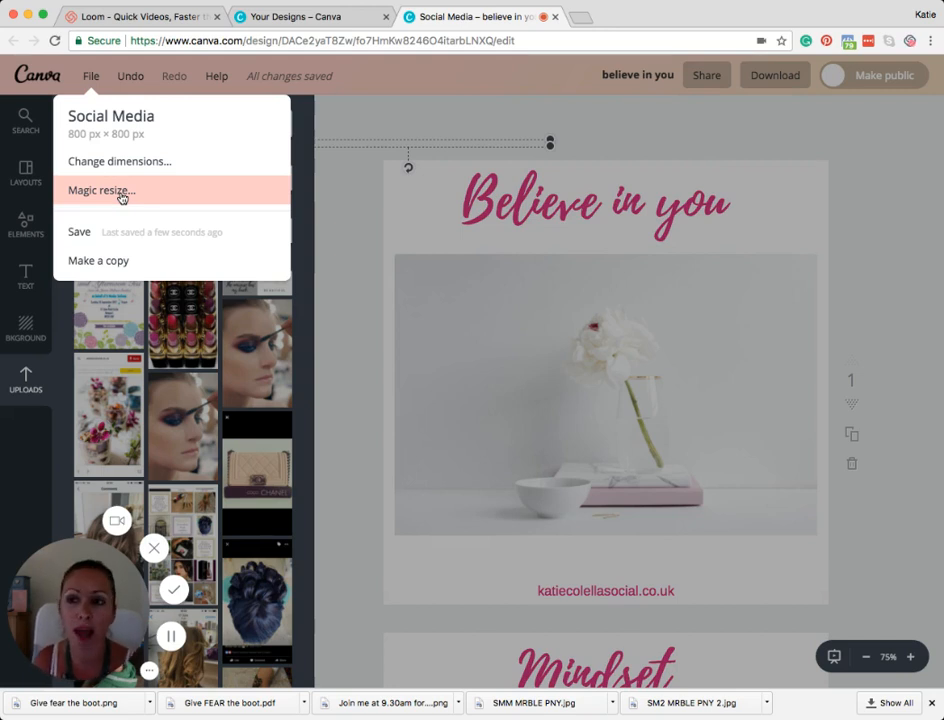
left_click(121, 198)
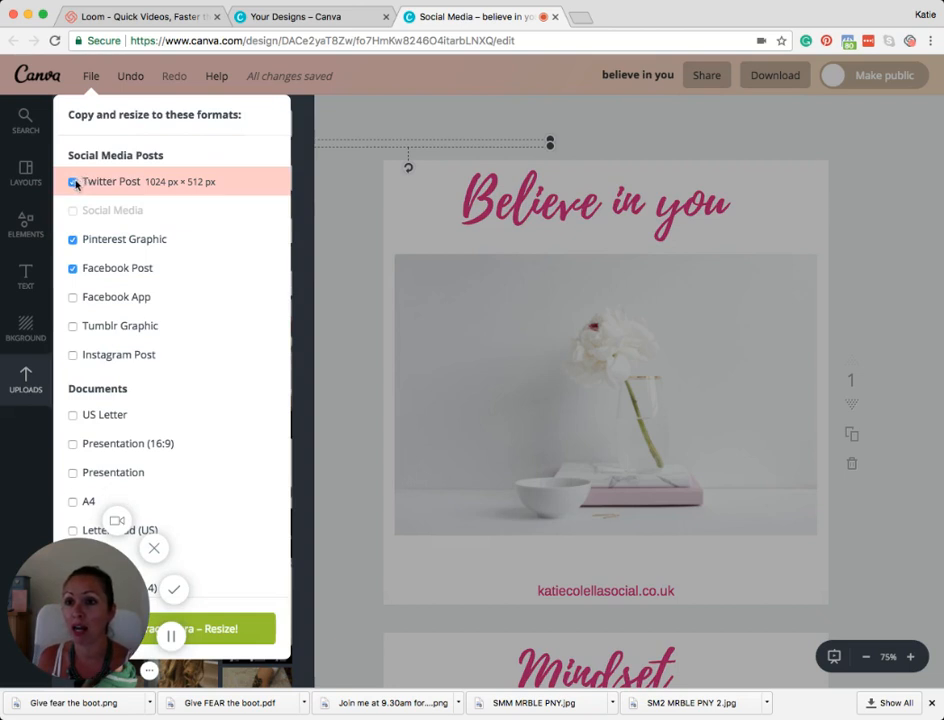
left_click(73, 182)
left_click(72, 268)
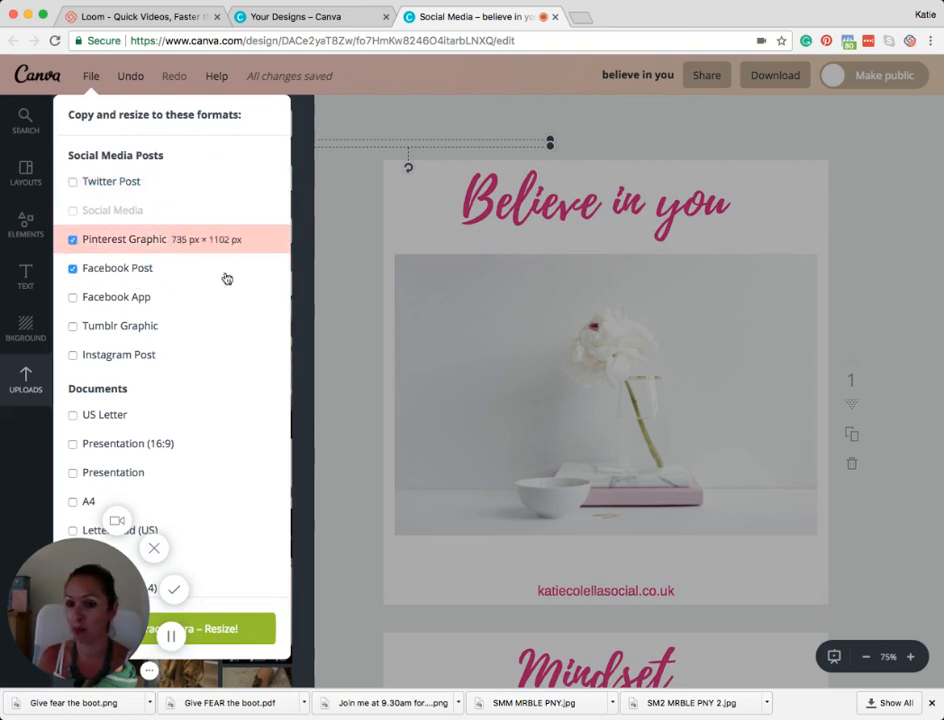
scroll(272, 500, "down", 2)
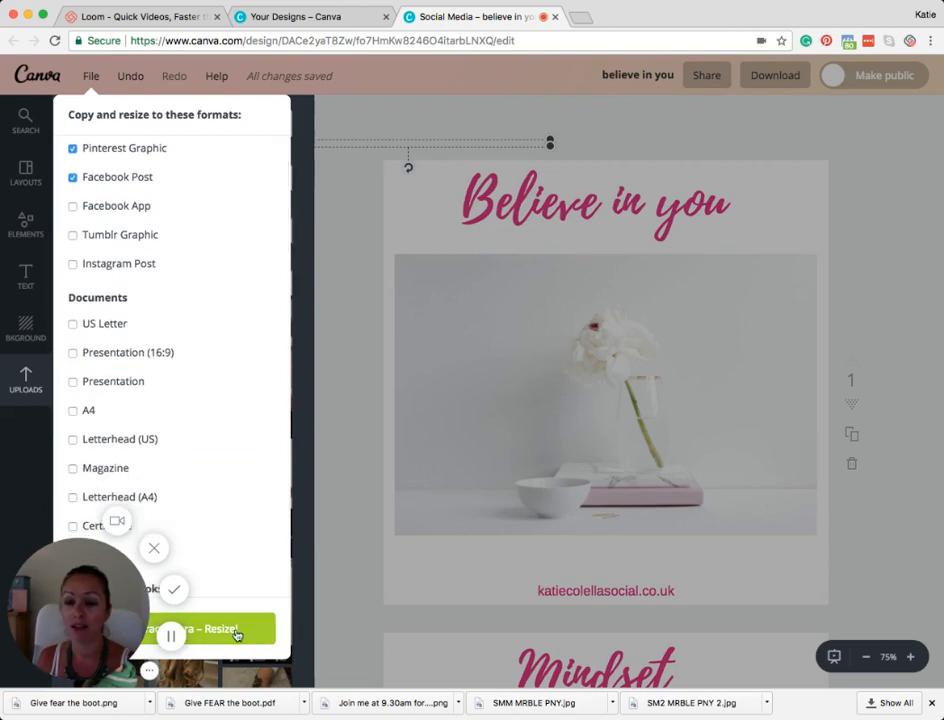
left_click(237, 632)
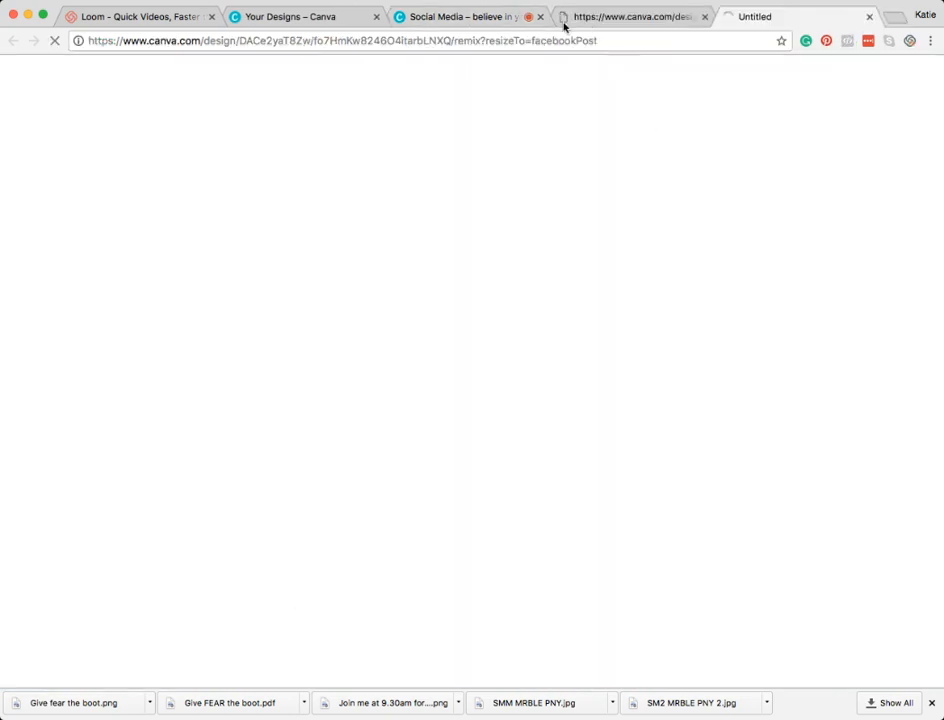
left_click(455, 18)
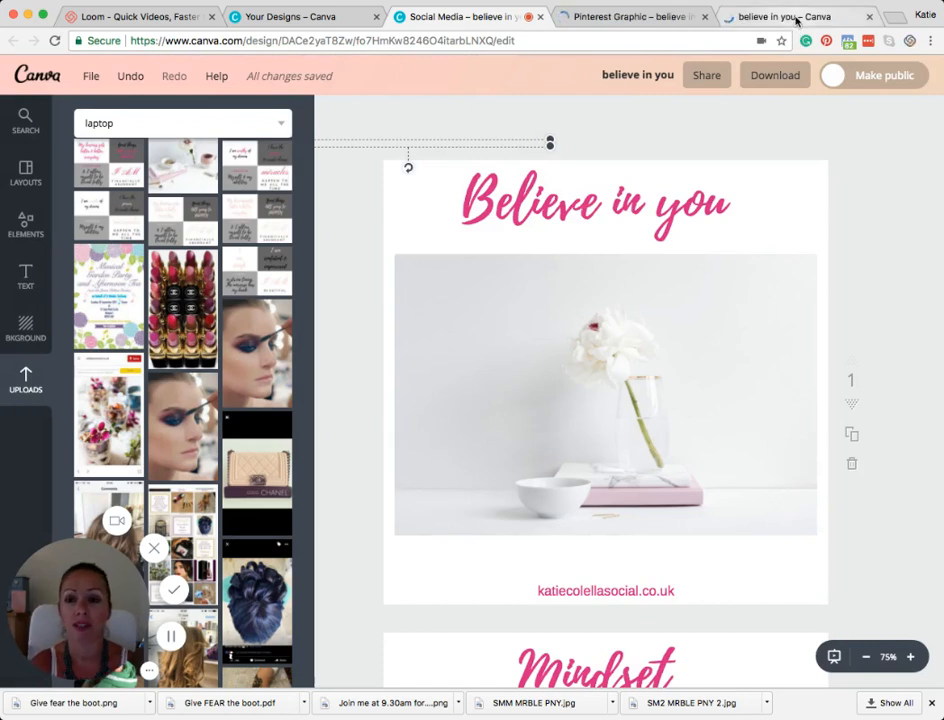
Check the resized Pinterest Graphic and Facebook Post copies, and return to the original Social Media design
left_click(655, 17)
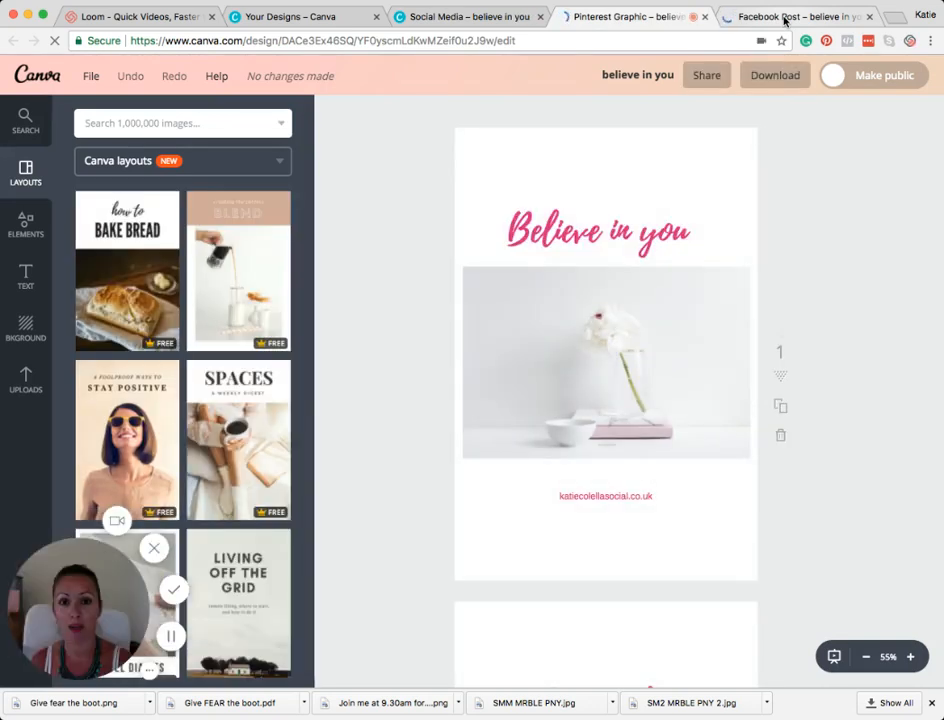
left_click(785, 18)
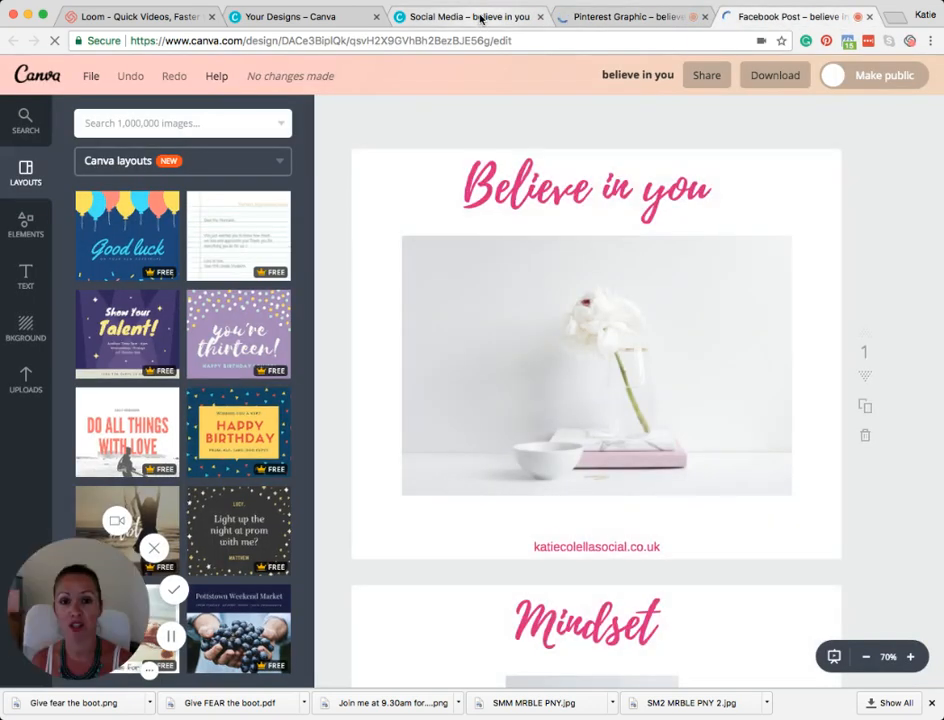
left_click(480, 18)
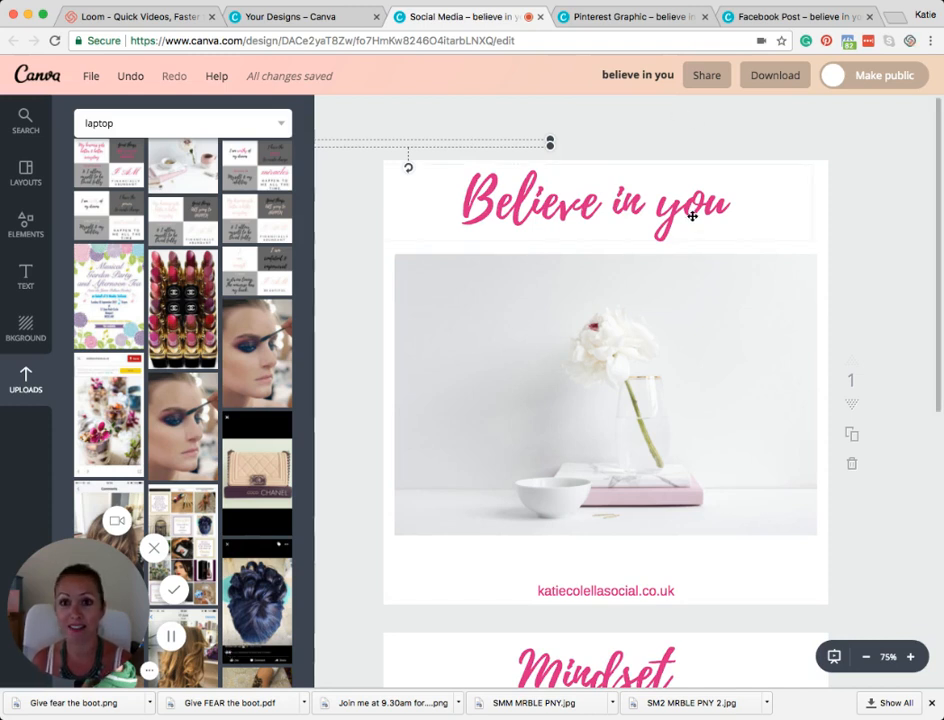
Undo the hot-pink recolouring of the "Believe in you" heading and check when the design was last saved
left_click(131, 78)
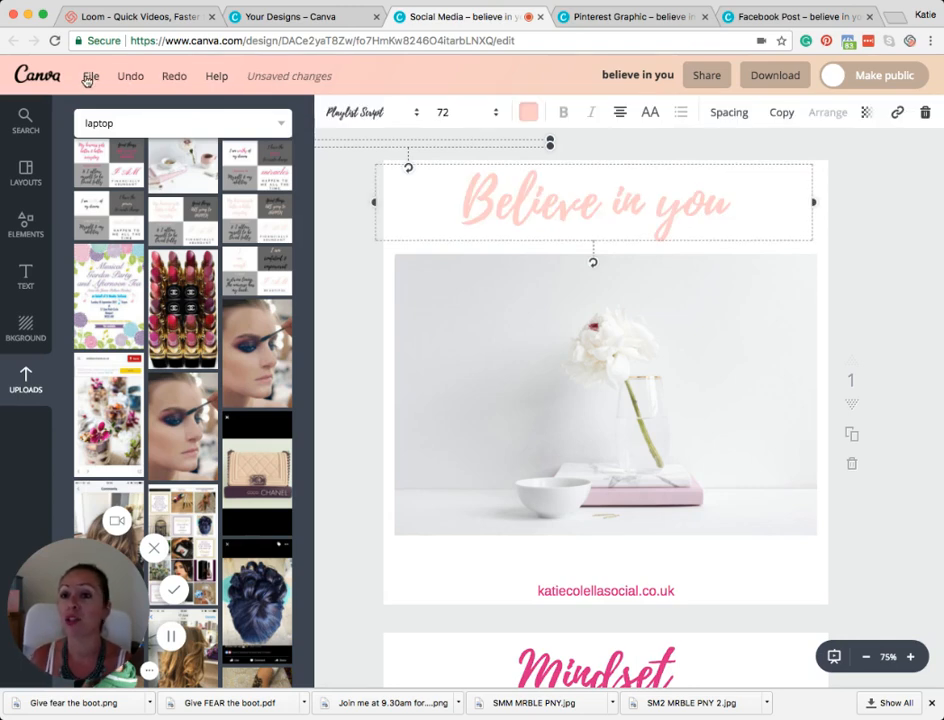
left_click(89, 78)
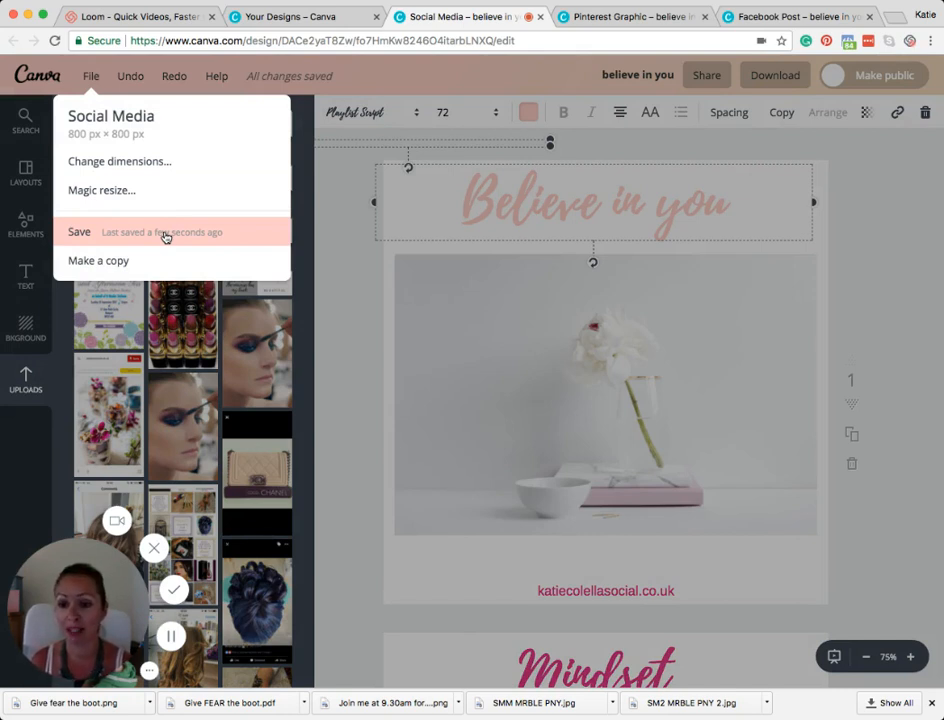
left_click(835, 195)
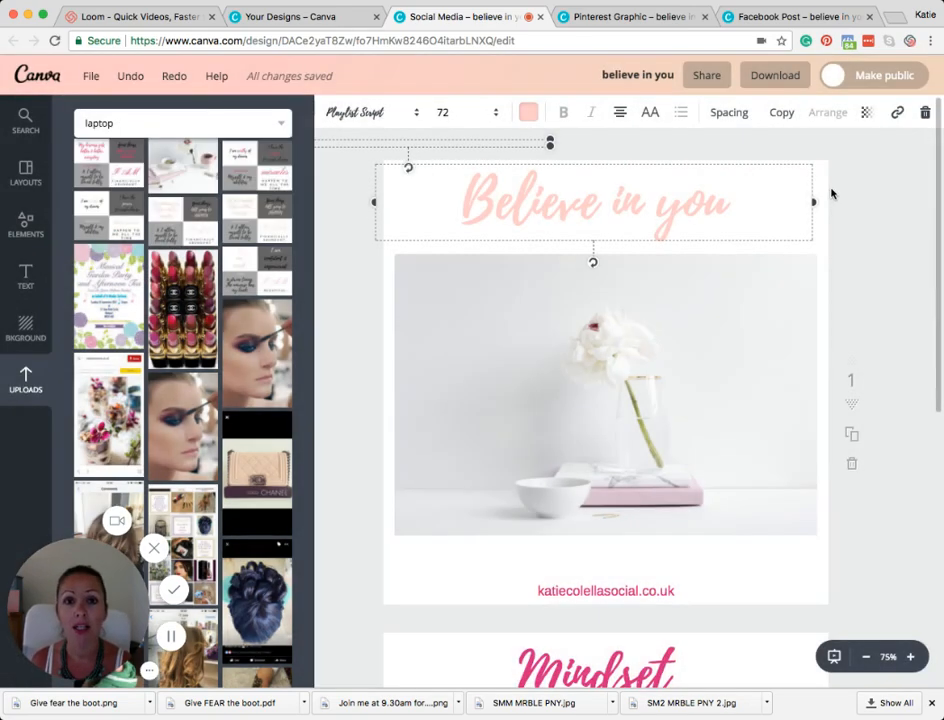
left_click(873, 243)
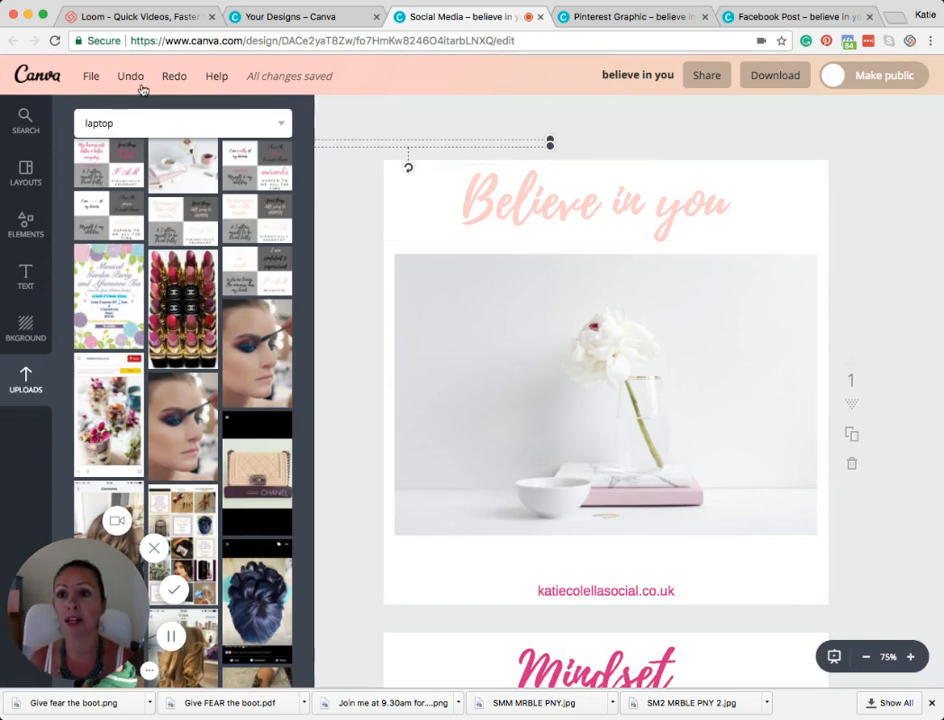
Make a copy of the "believe in you" design and return to the original
left_click(100, 79)
left_click(131, 267)
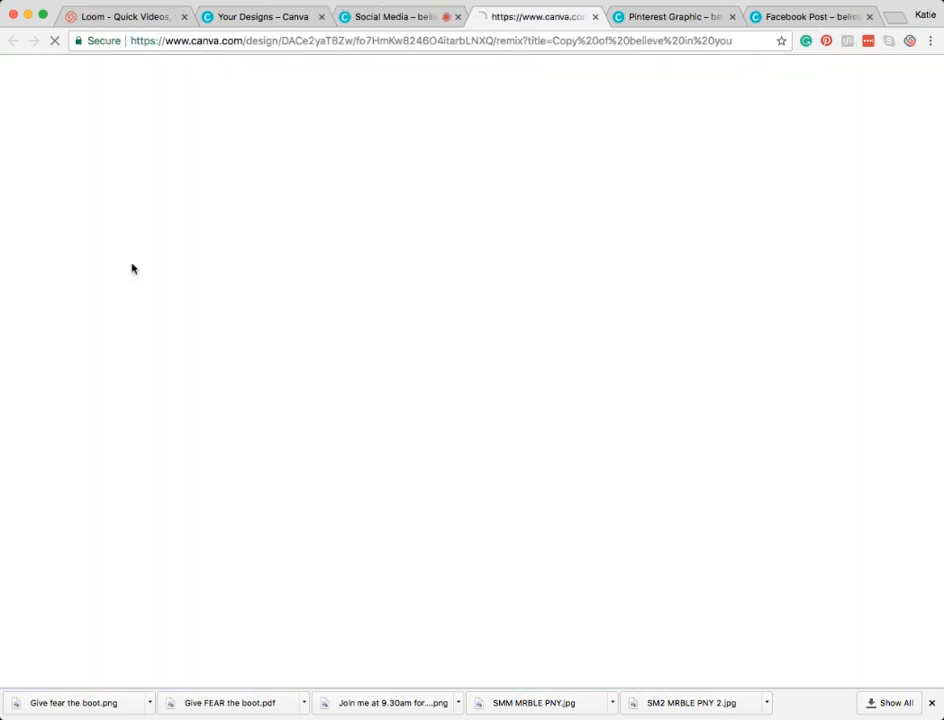
left_click(395, 17)
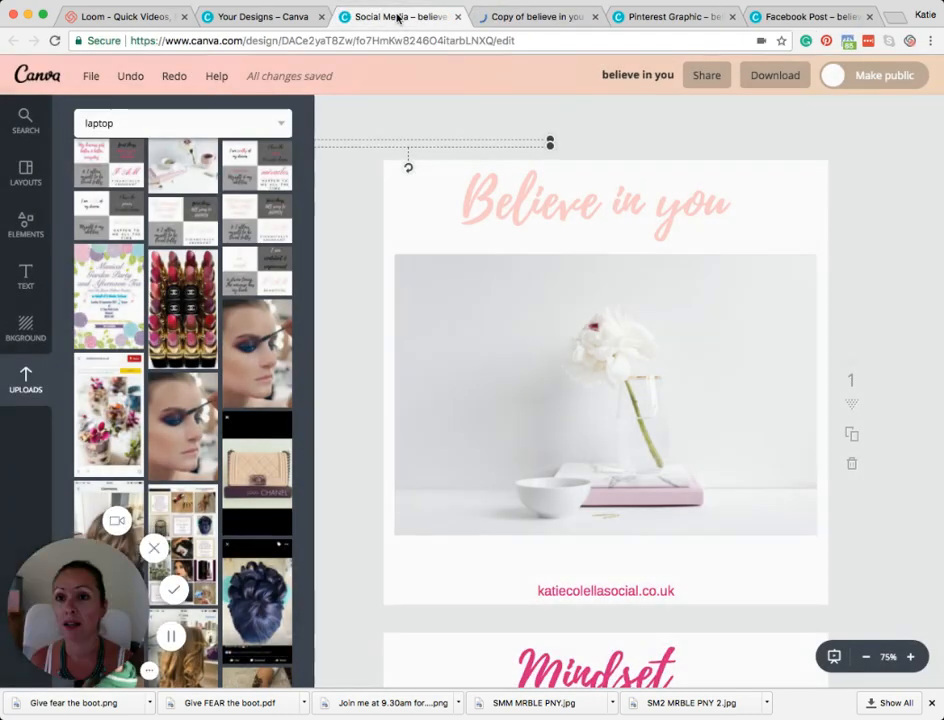
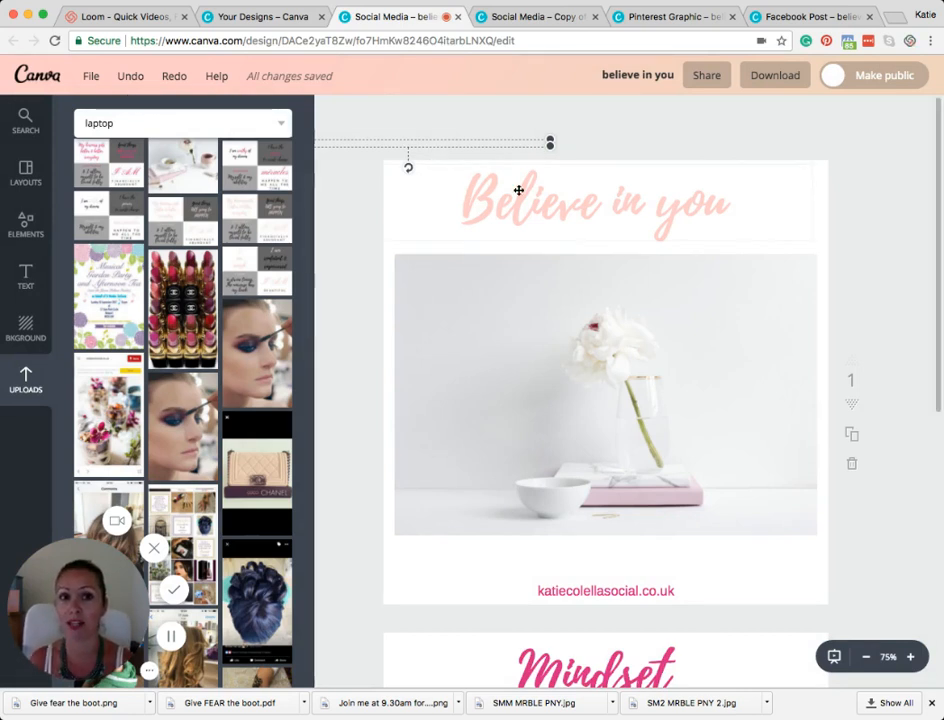
scroll(354, 270, "down", 1)
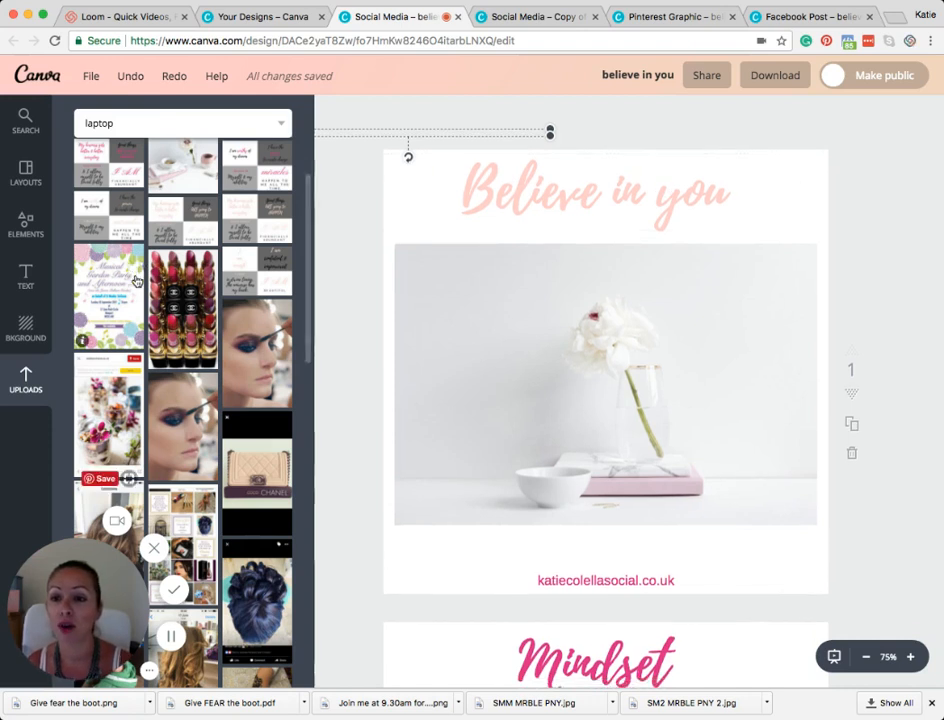
scroll(765, 315, "up", 1)
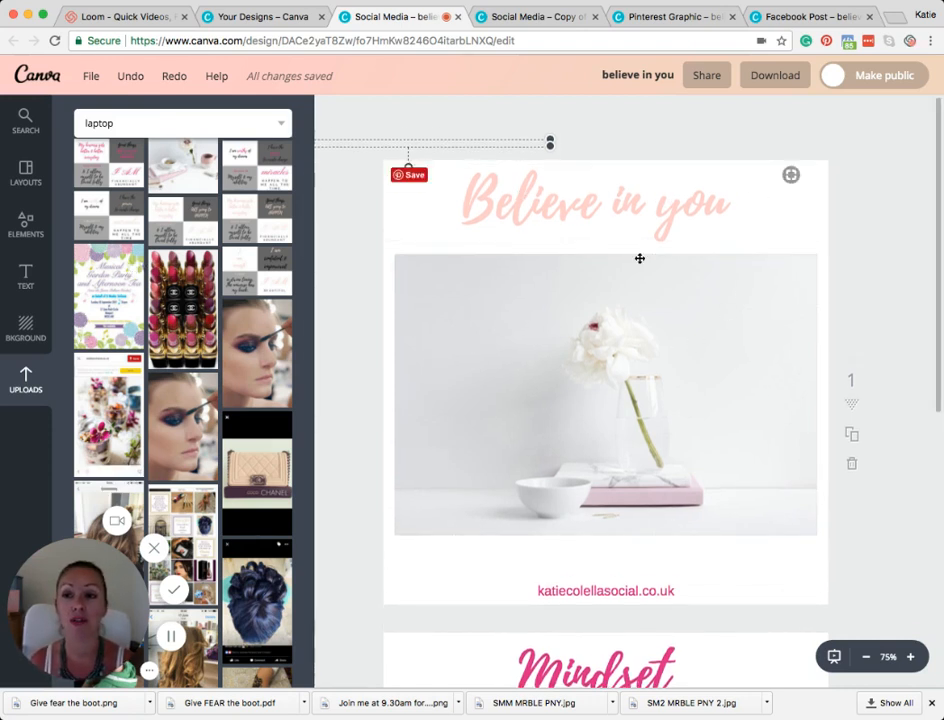
left_click(87, 78)
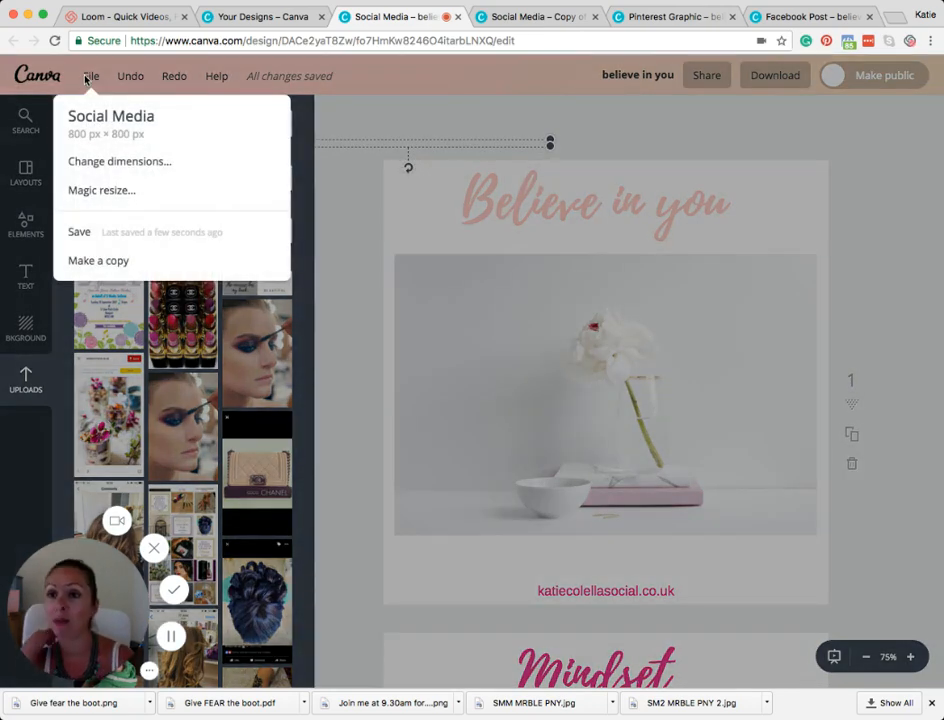
left_click(86, 79)
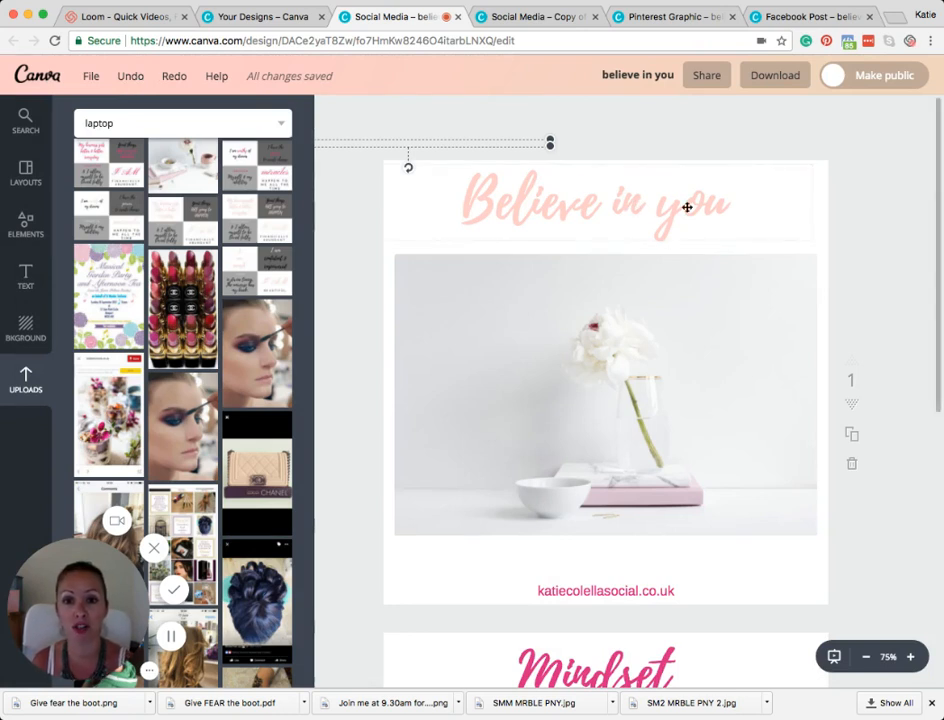
Undo the remaining hot-pink text recolouring and step back through the earlier edits until the last page move is reversed
left_click(128, 82)
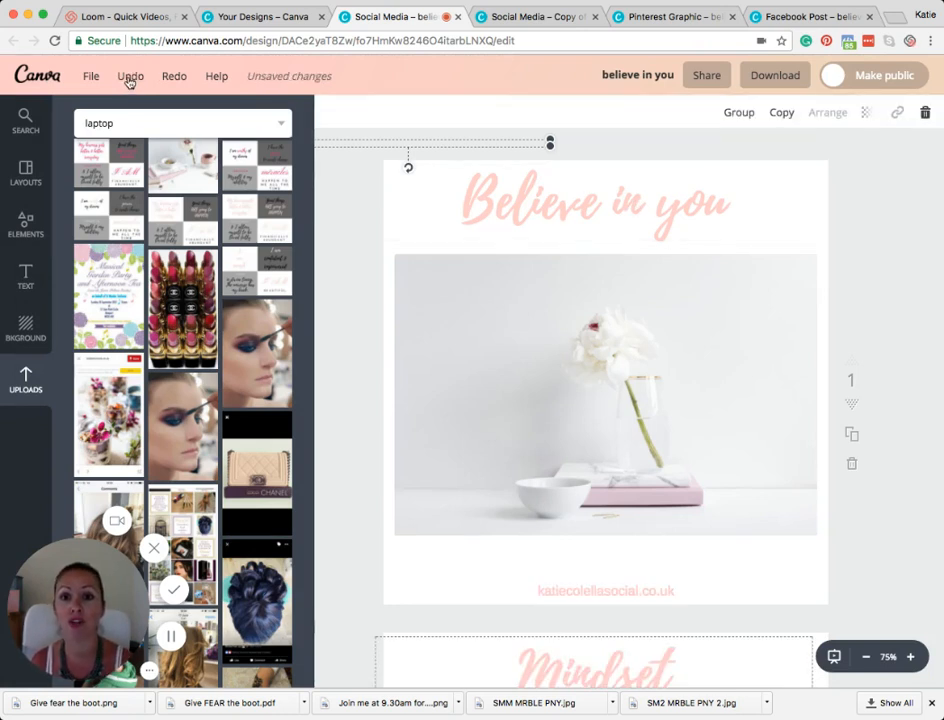
left_click(130, 79)
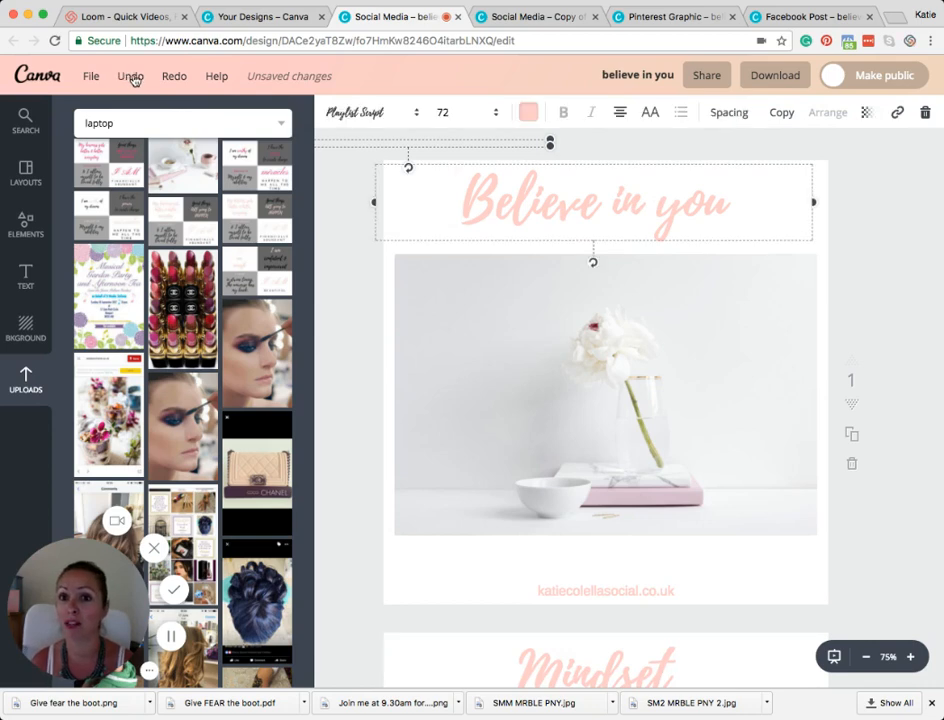
left_click(133, 79)
Move the "Believe in you" page up so that it comes before the Mindset page
scroll(700, 234, "up", 5)
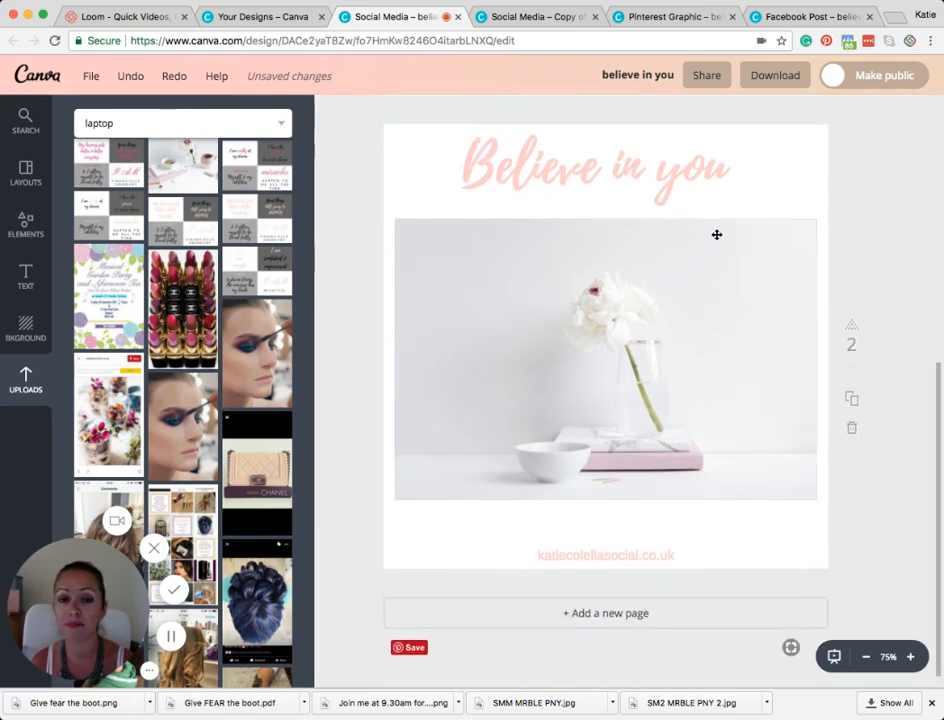
left_click(591, 202)
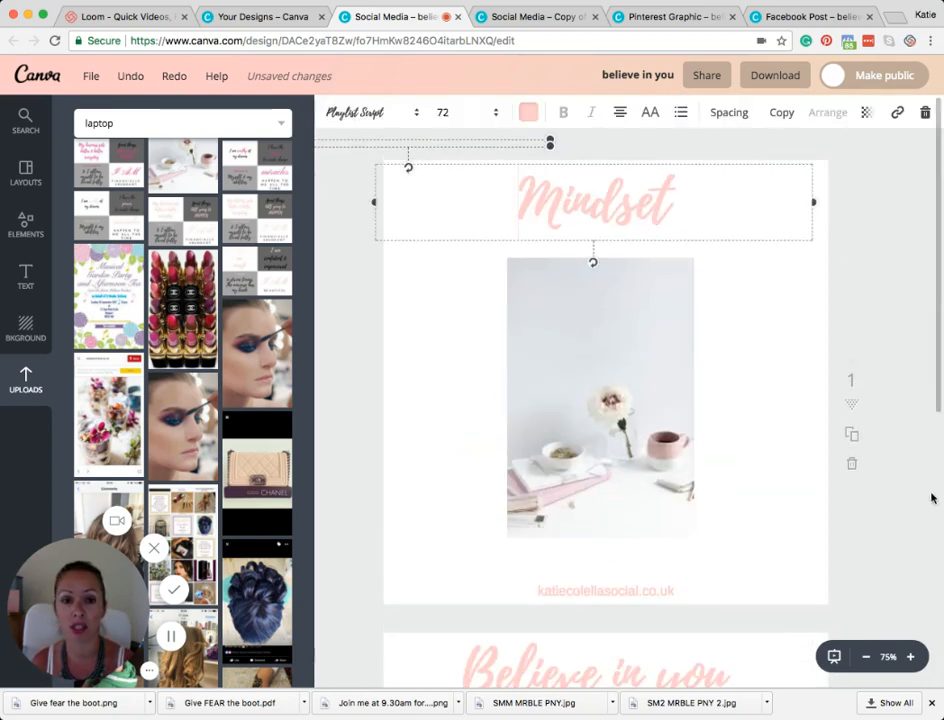
scroll(925, 480, "down", 6)
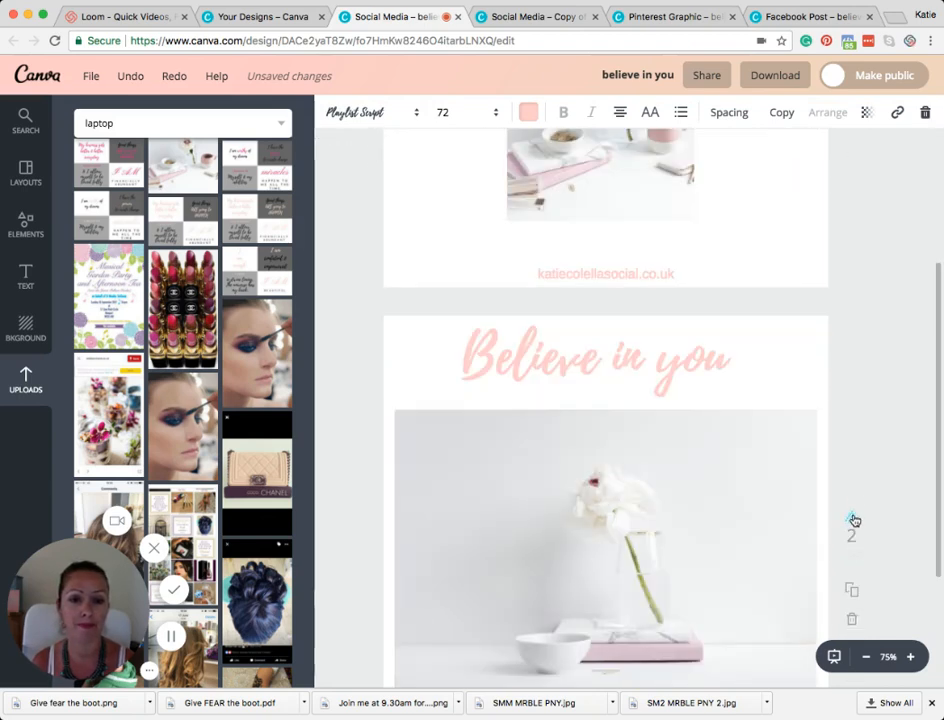
left_click(852, 516)
Recolour the Mindset heading with the dark brown palette swatch, and undo the colour change
left_click(633, 171)
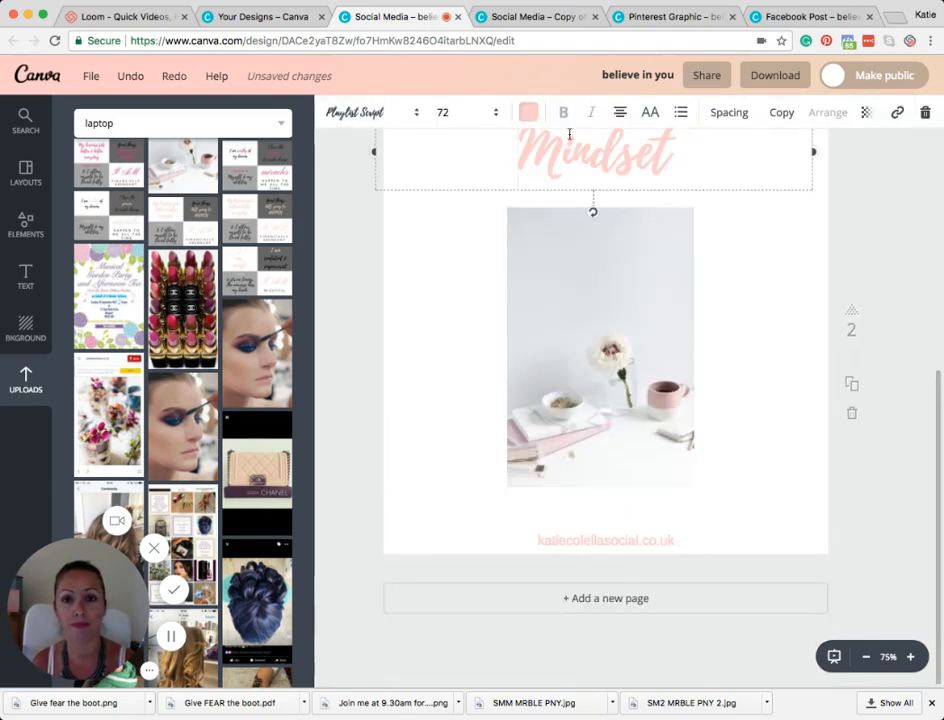
left_click(528, 112)
left_click(605, 337)
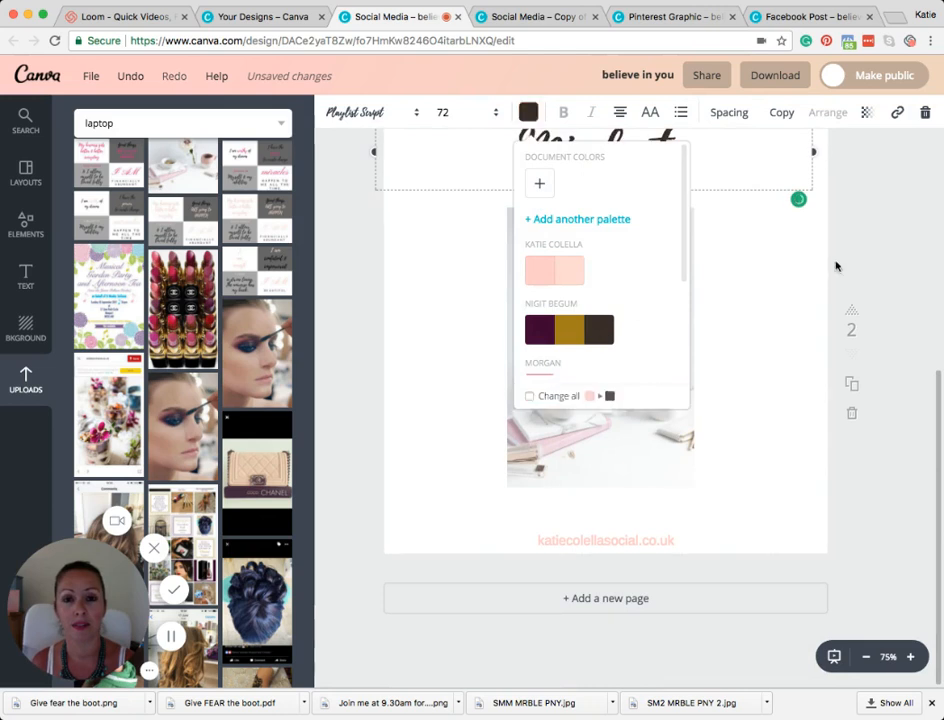
left_click(129, 77)
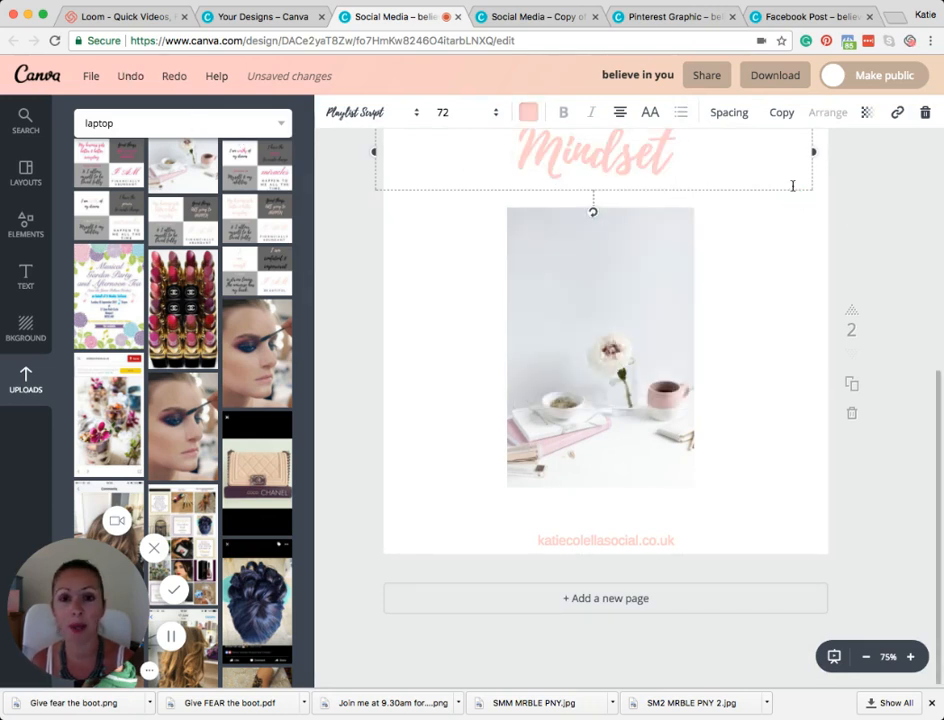
Redo the Mindset heading's dark brown recolouring and undo it again
scroll(780, 188, "up", 5)
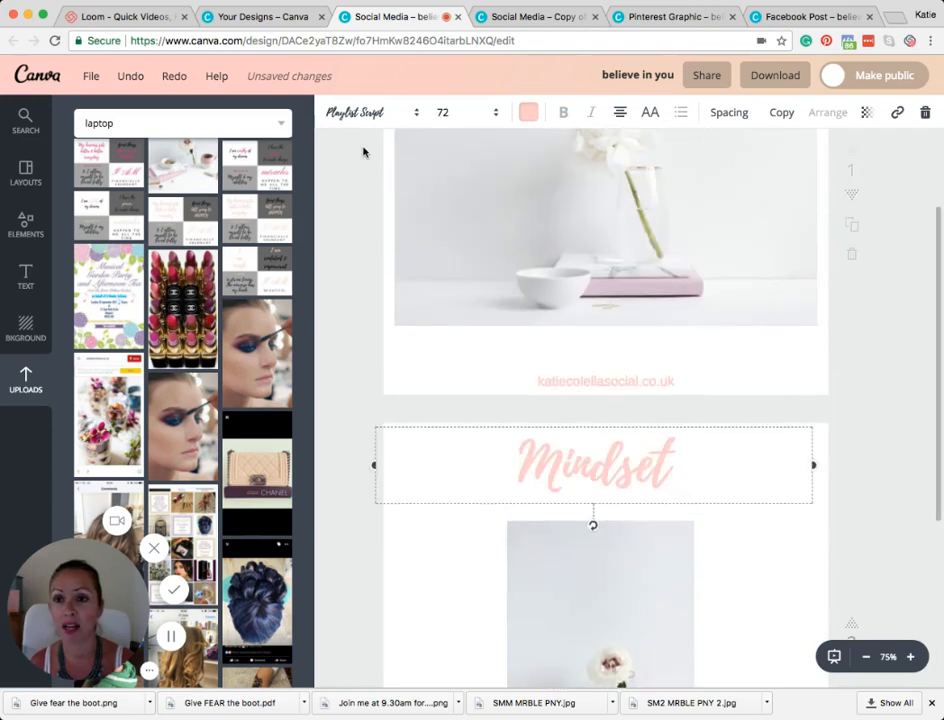
left_click(172, 78)
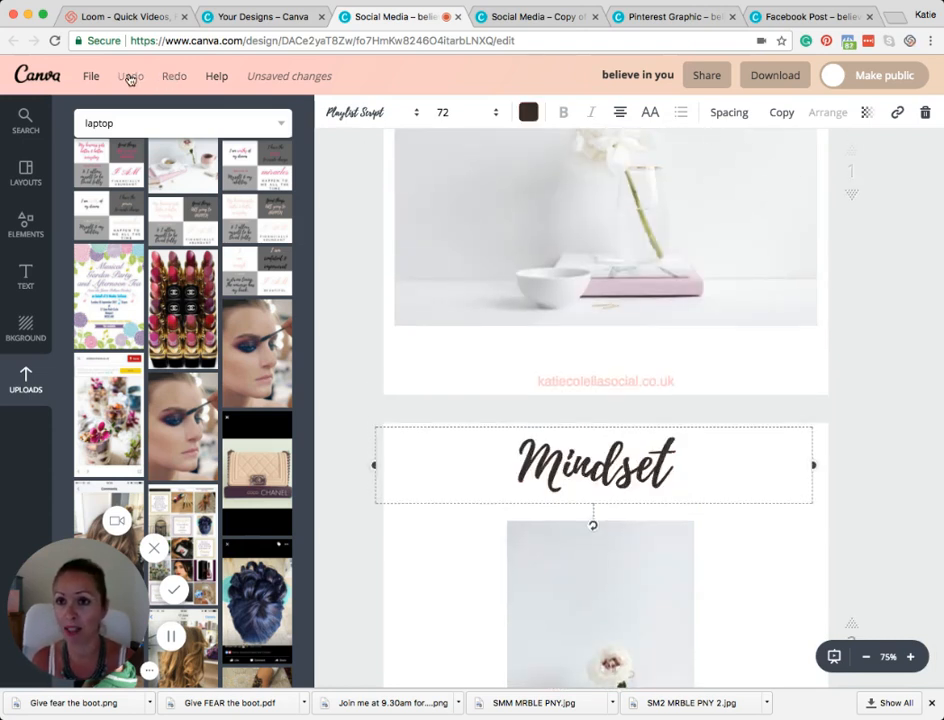
left_click(129, 77)
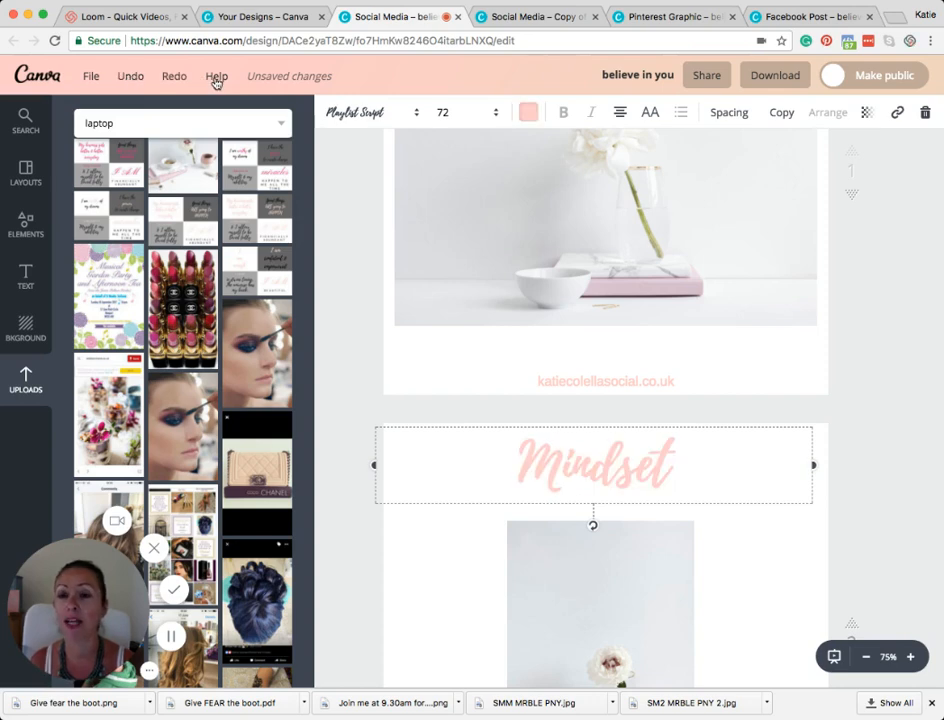
Open the Canva Help Center for a look and return to the Social Media design
left_click(215, 79)
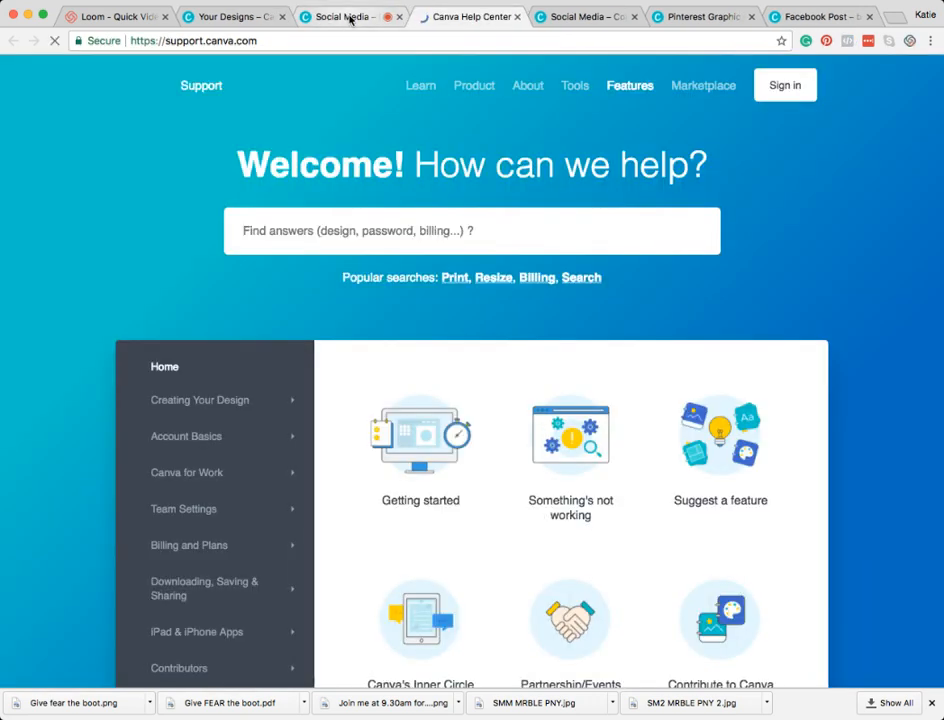
left_click(345, 17)
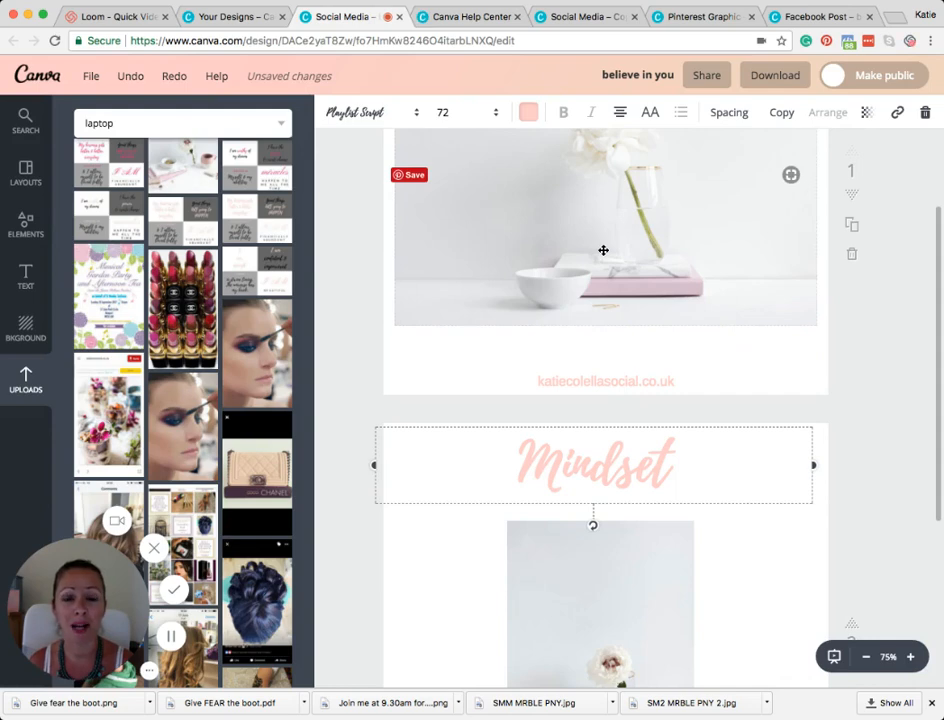
Save the "believe in you" Social Media design
scroll(603, 250, "up", 4)
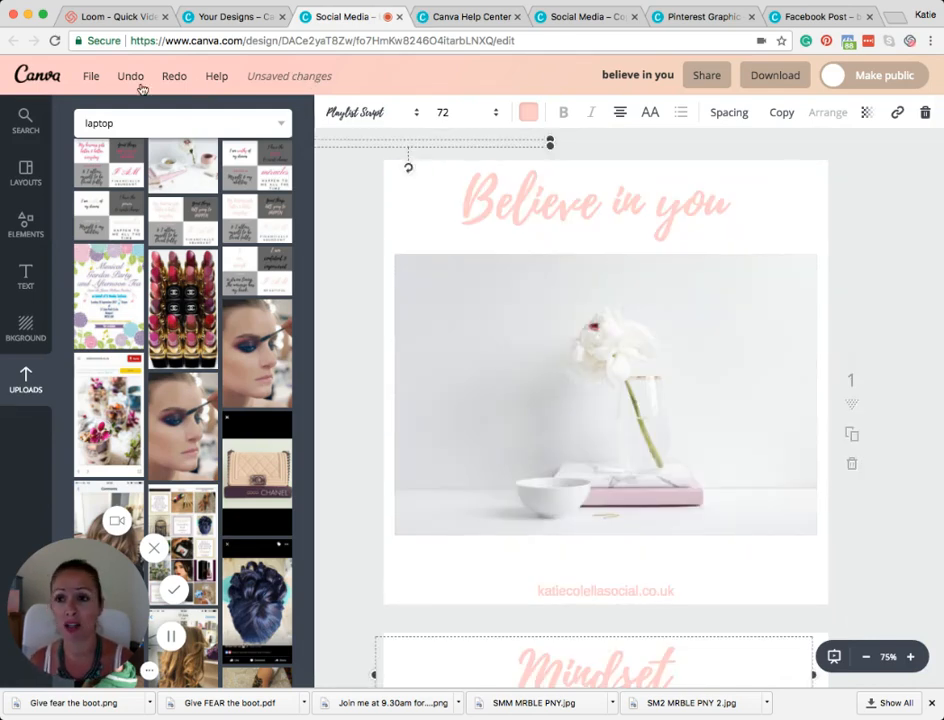
left_click(90, 79)
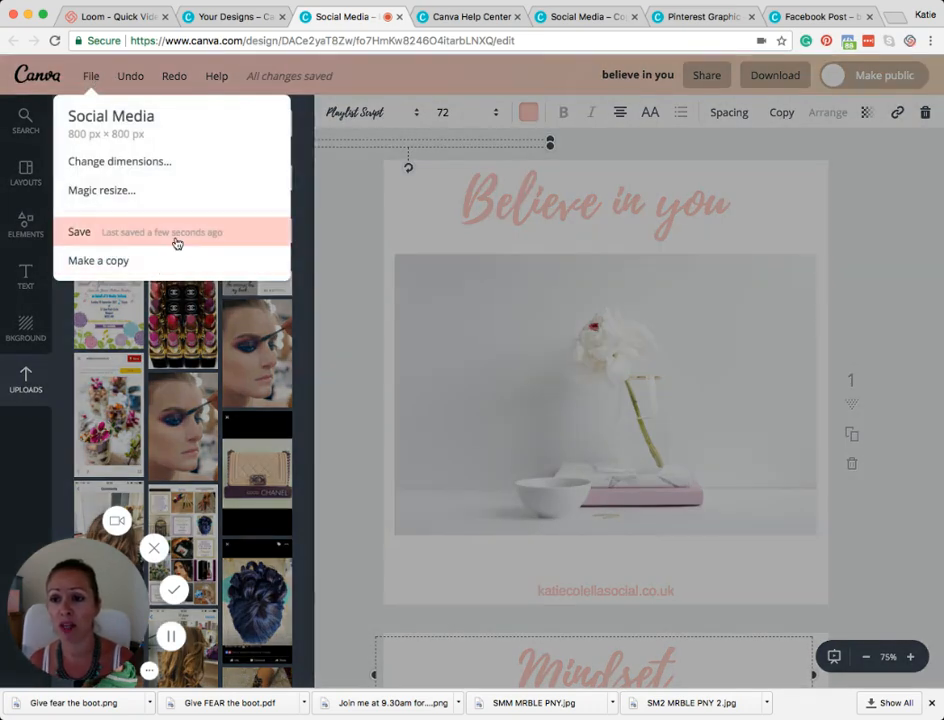
left_click(175, 242)
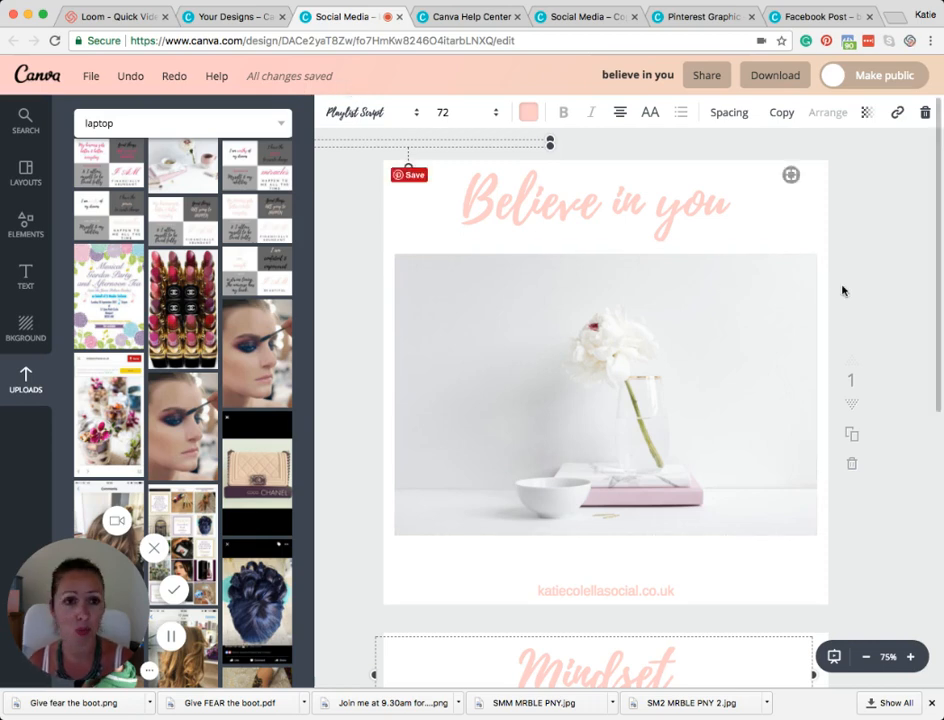
Return to the dashboard's design types and create a new blank Pinterest Graphic
scroll(875, 268, "down", 8)
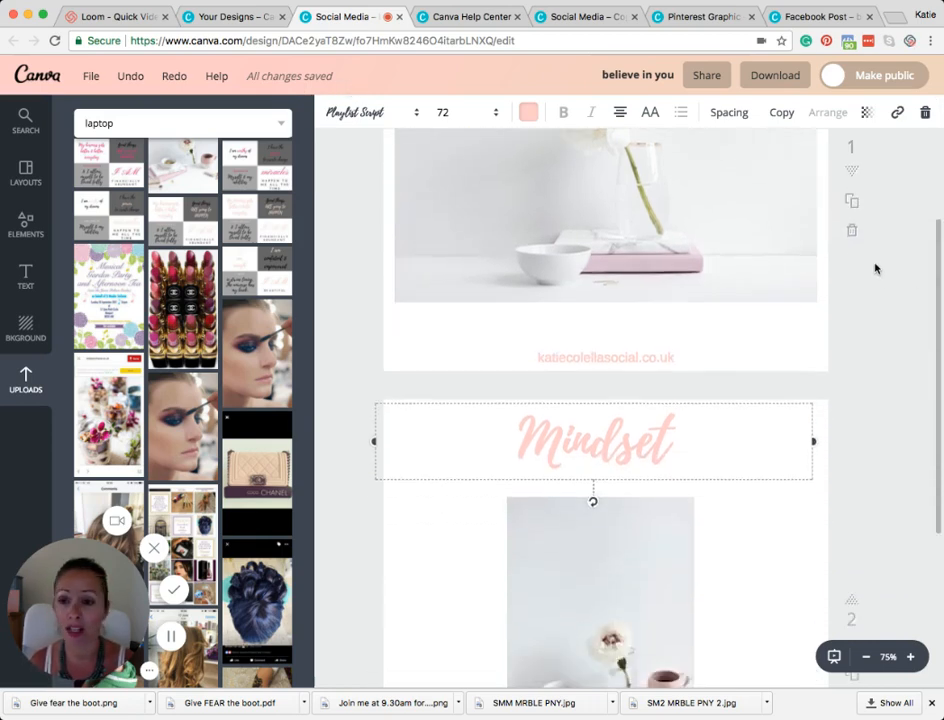
left_click(233, 17)
left_click(358, 17)
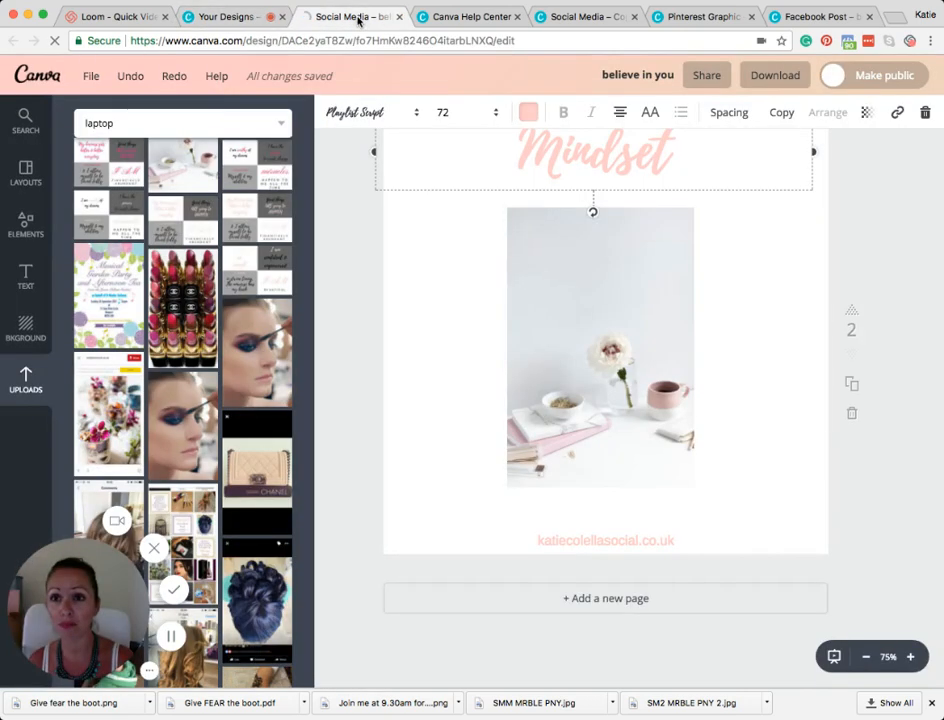
left_click(227, 15)
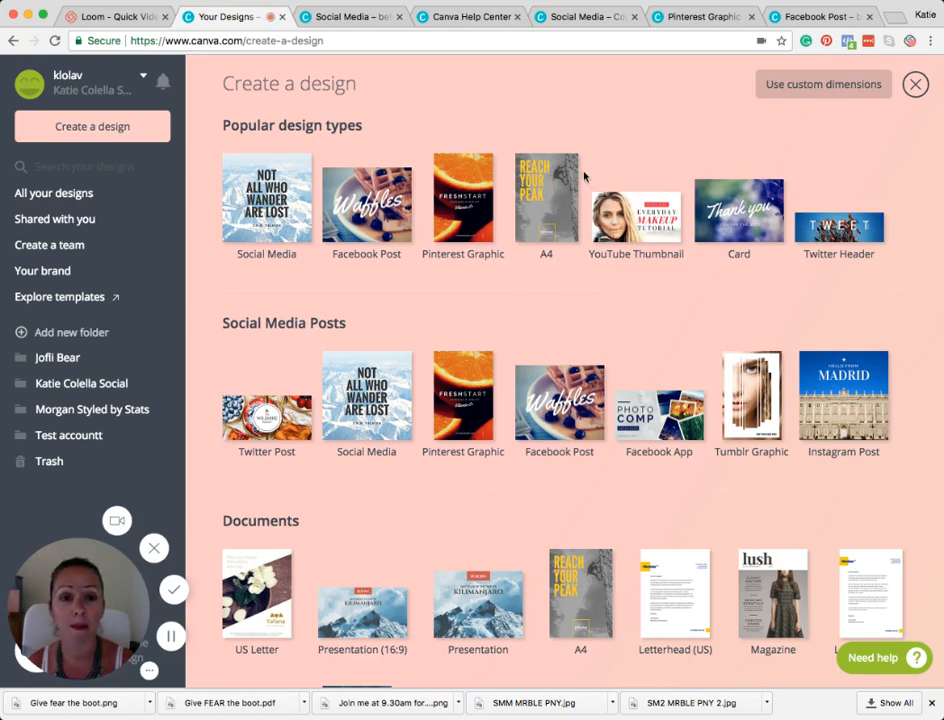
left_click(468, 175)
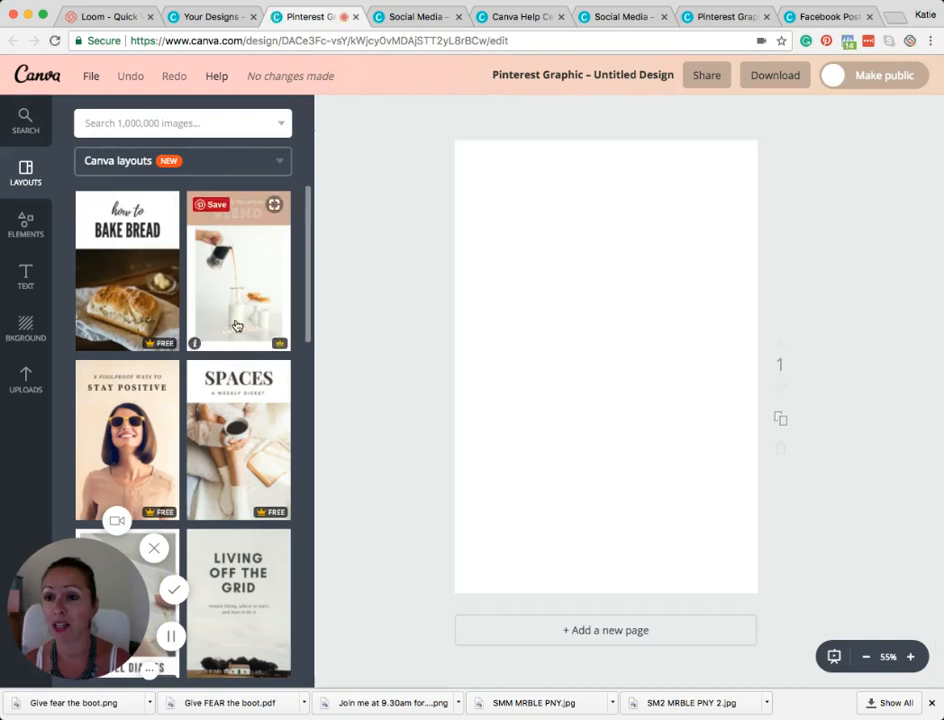
Browse the Canva layouts and apply the "creating the perfect BLEND" coffee layout to the blank Pinterest page
scroll(250, 324, "down", 5)
scroll(236, 324, "down", 3)
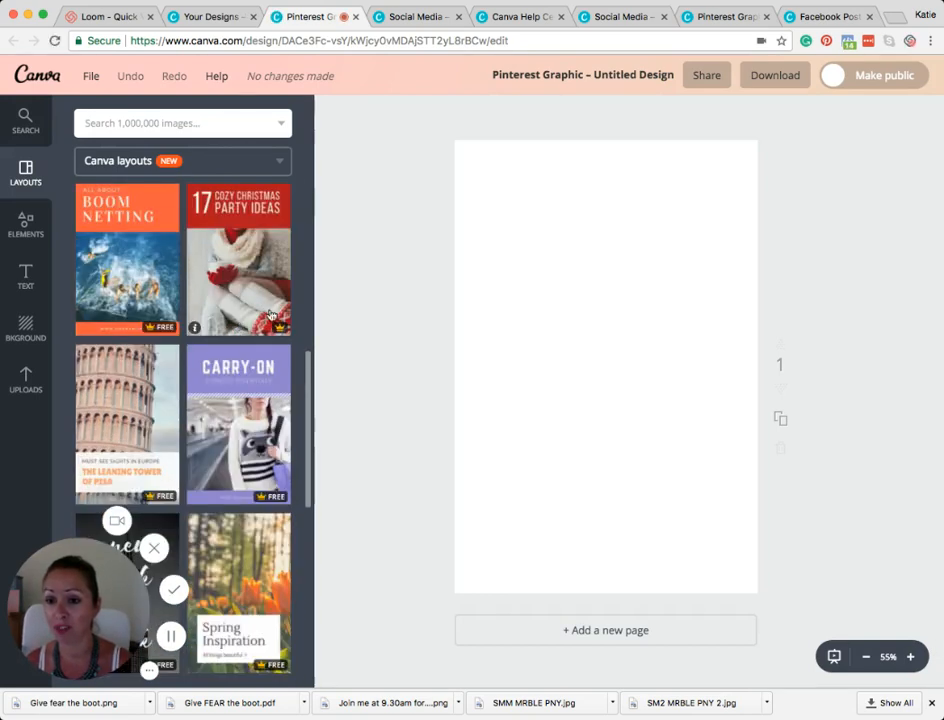
scroll(270, 315, "up", 8)
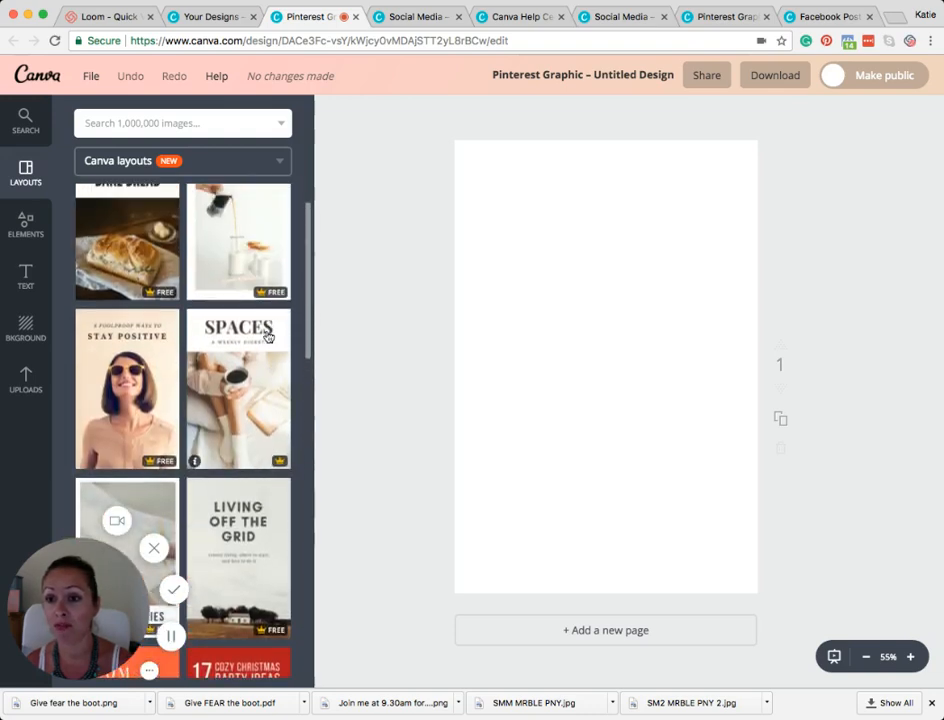
left_click(264, 264)
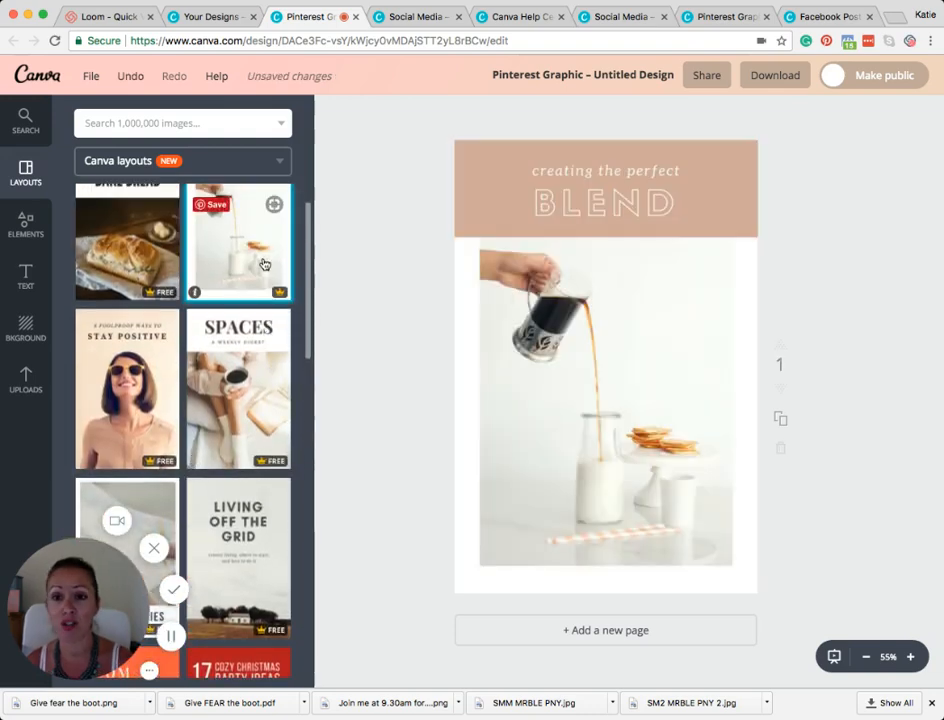
Recolour the layout's banner behind the title to the light pink from the first brand palette
left_click(740, 169)
left_click(740, 218)
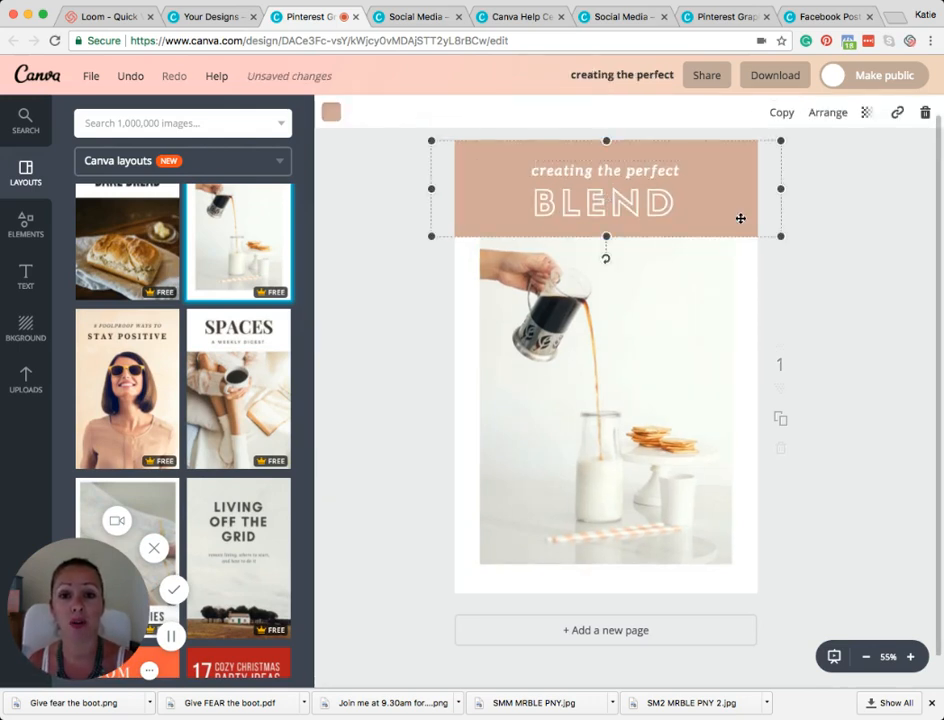
left_click(331, 111)
left_click(350, 262)
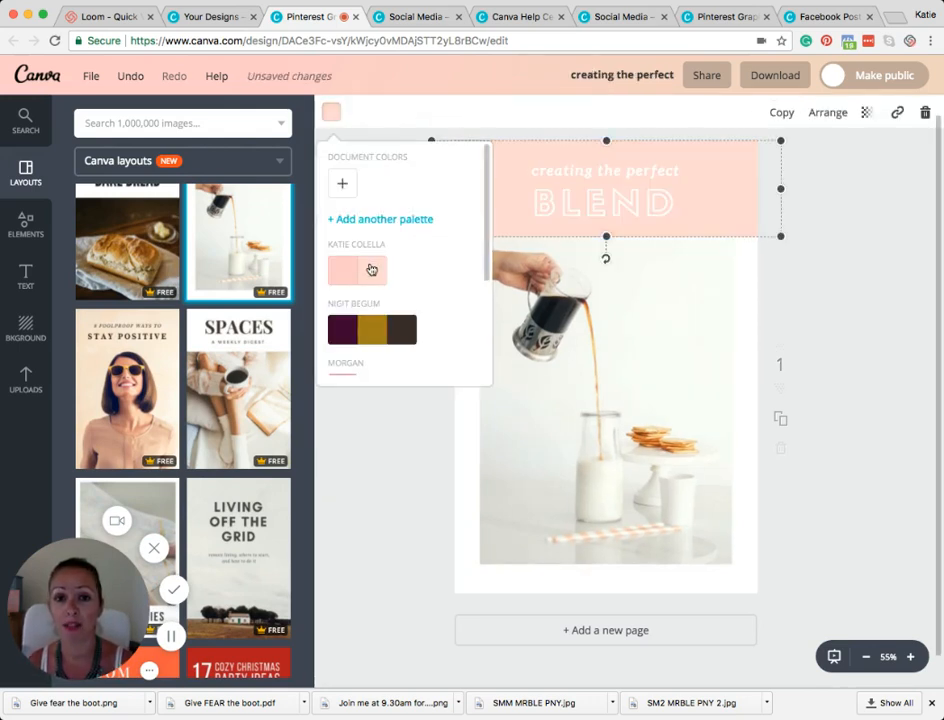
left_click(864, 284)
Replace the "creating the perfect" line with "Top tips to"
left_click(627, 177)
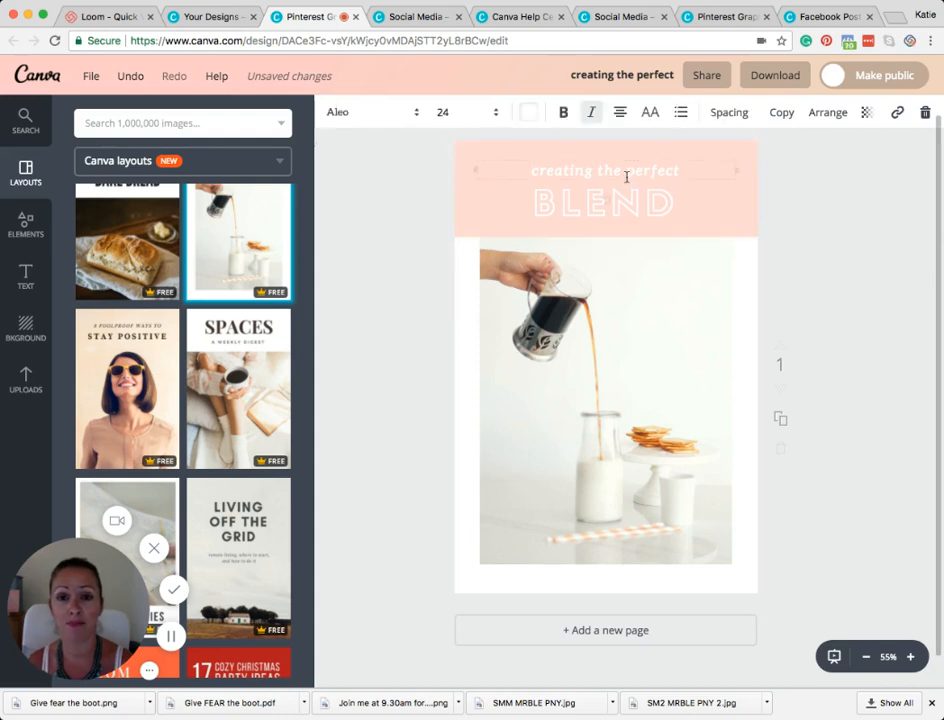
left_click_drag(691, 169, 540, 162)
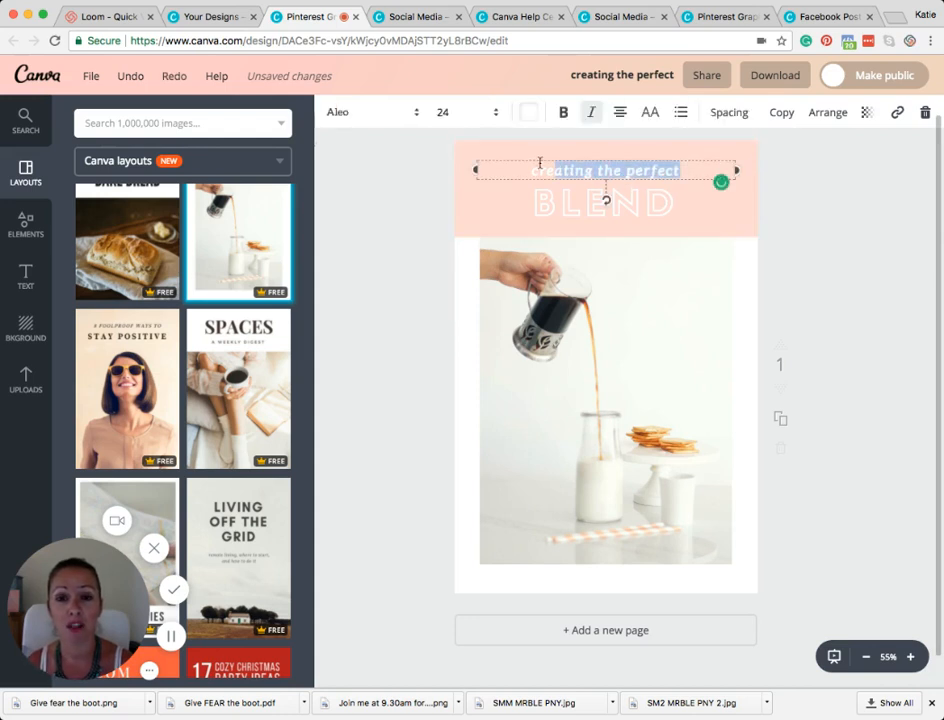
type("Top tips to")
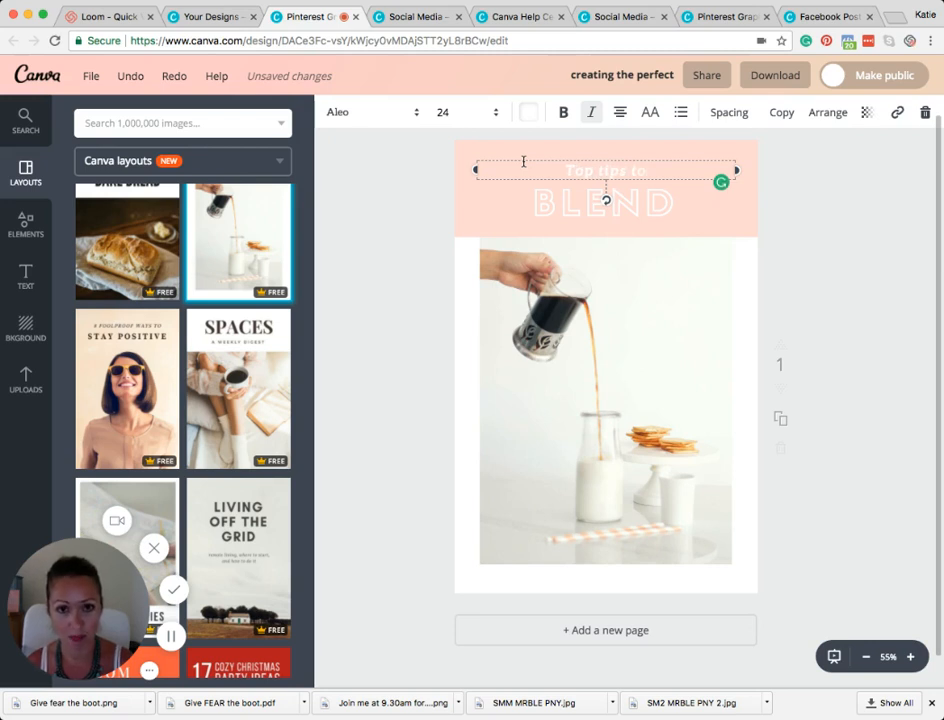
Replace the BLEND heading with "GIVE FEAR THE BOOT"
left_click(585, 203)
double_click(582, 203)
key("BackSpace")
type("G")
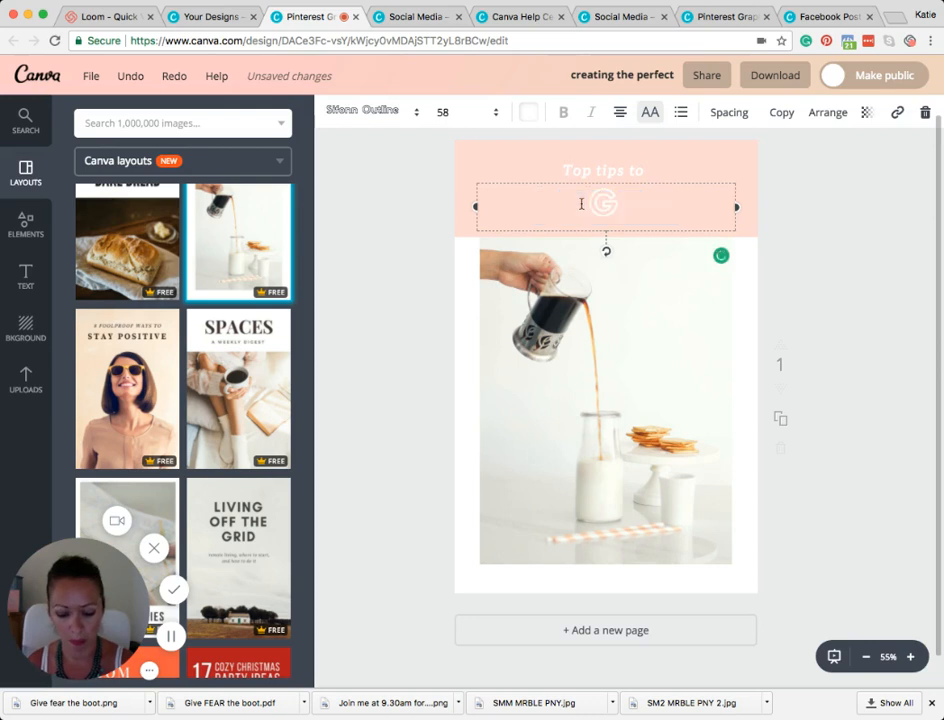
type("IVE GFEAR")
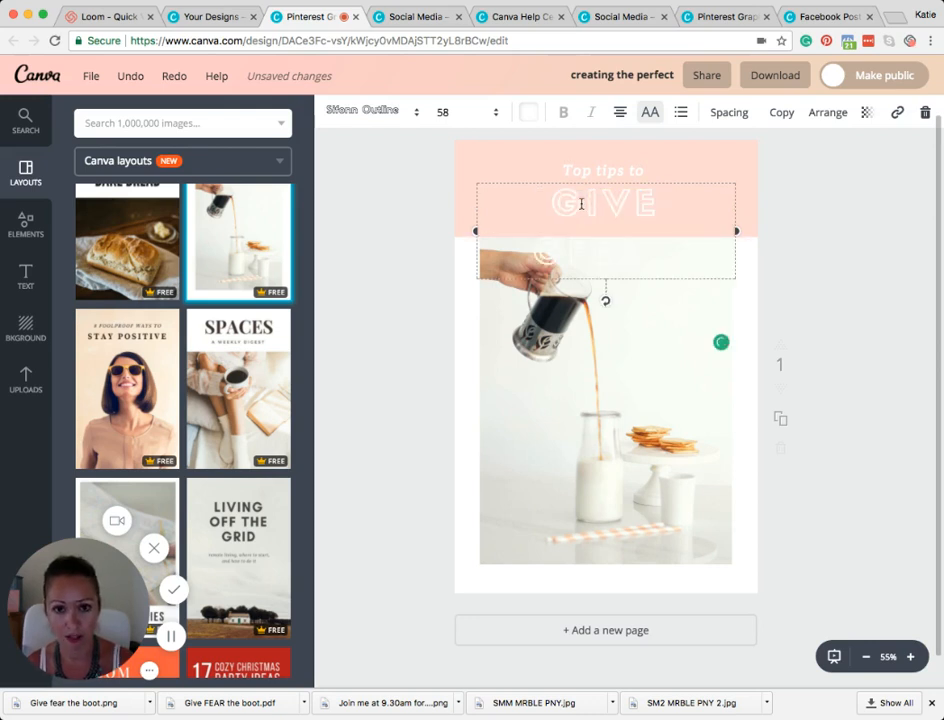
key("BackSpace")
key("BackSpace")
key("BackSpace")
key("BackSpace")
key("BackSpace")
type("FEA")
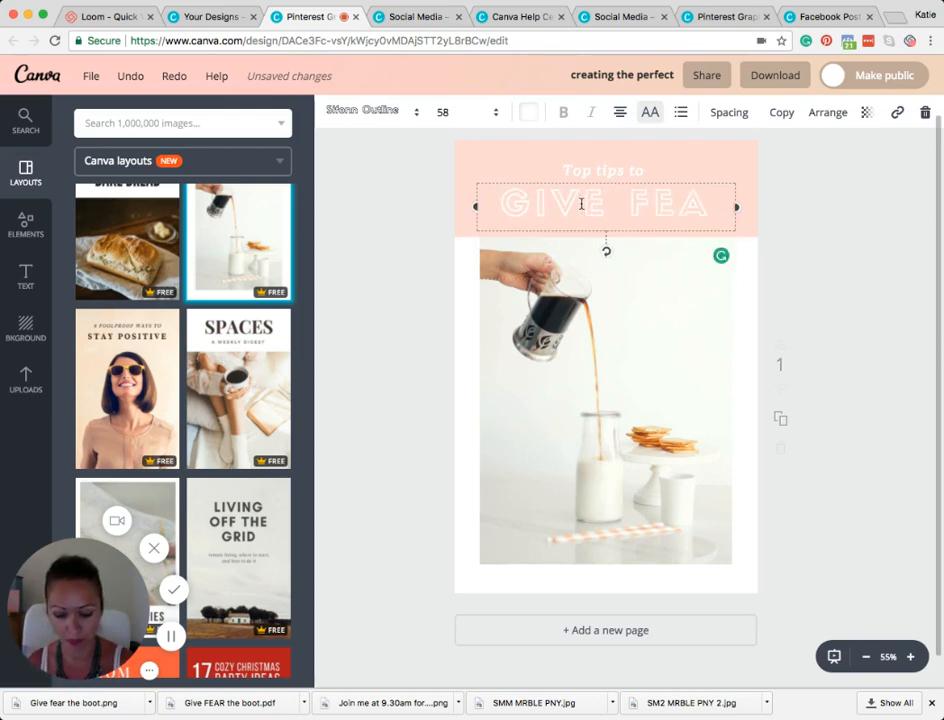
type("R THE BOOT")
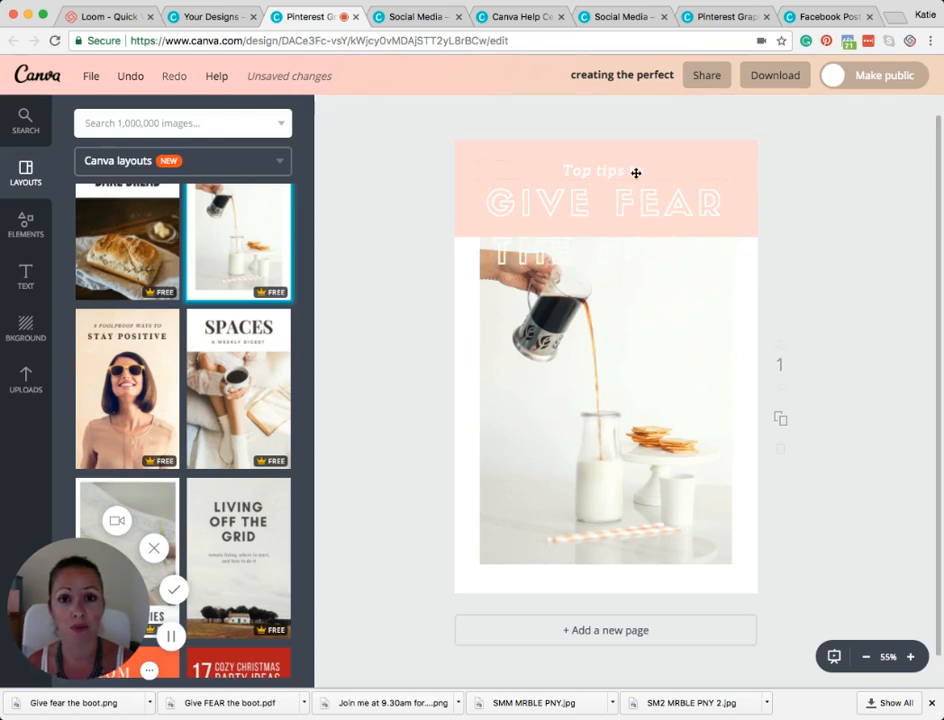
Move both text lines higher in the pink banner and style the GIVE FEAR THE BOOT heading in black Trocchi
left_click_drag(636, 173, 635, 157)
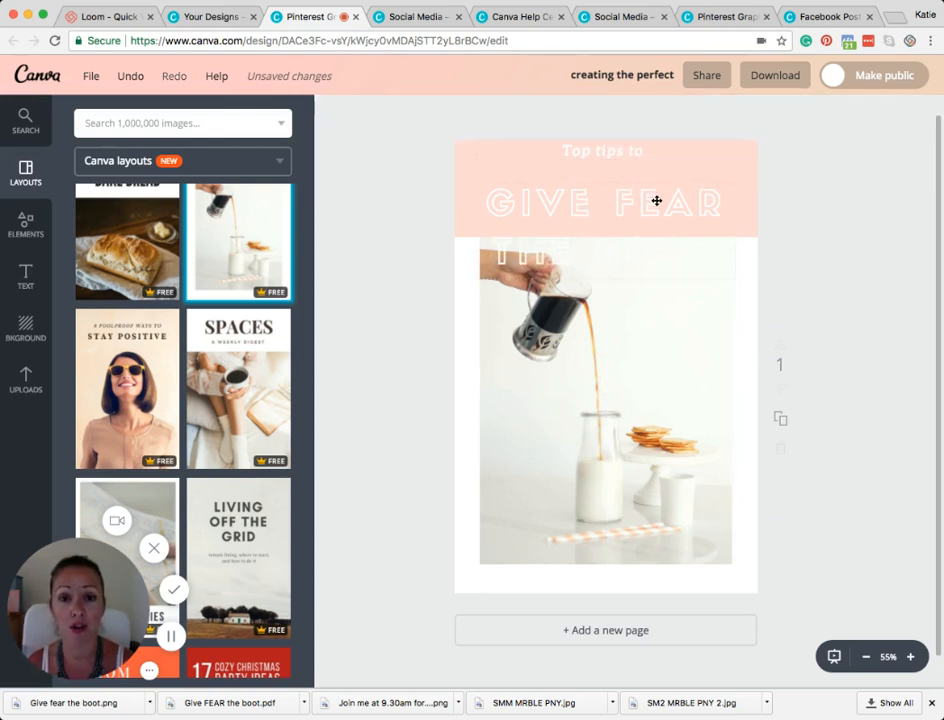
left_click_drag(660, 200, 657, 184)
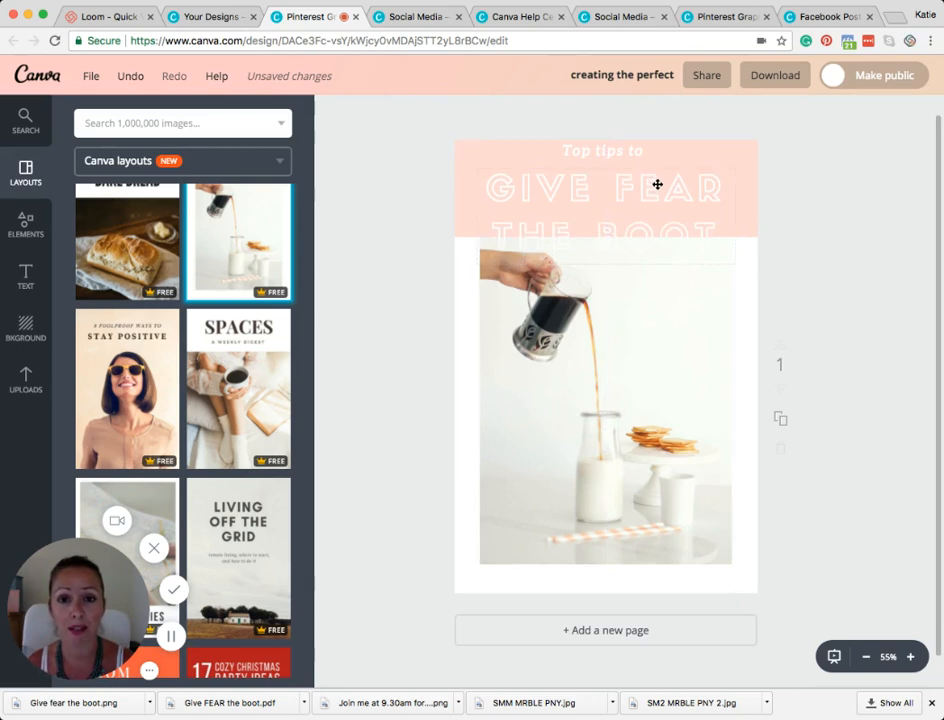
left_click(384, 112)
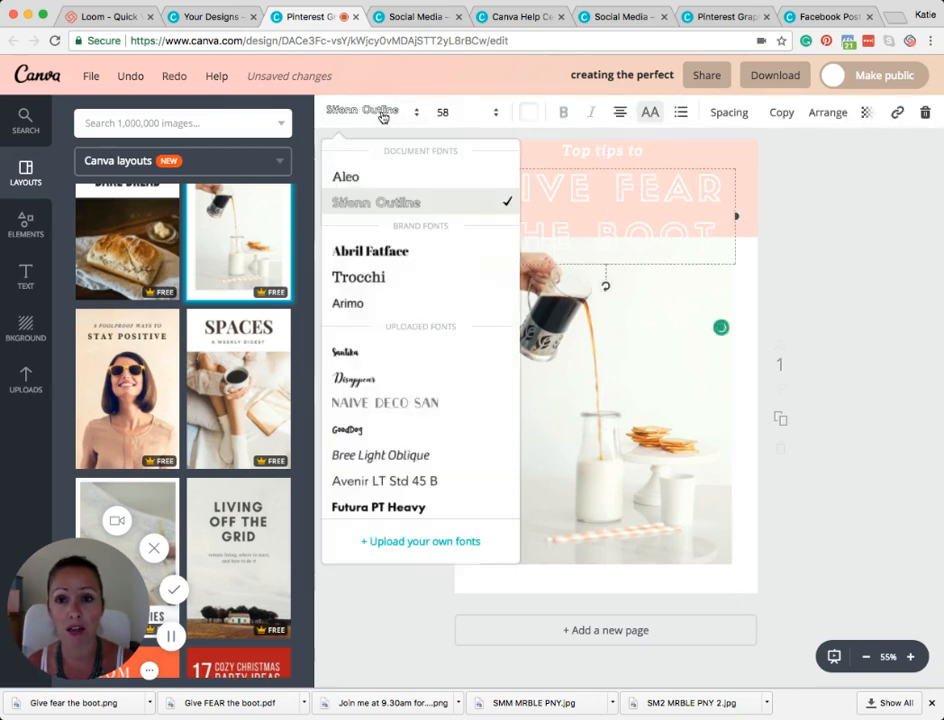
left_click(345, 282)
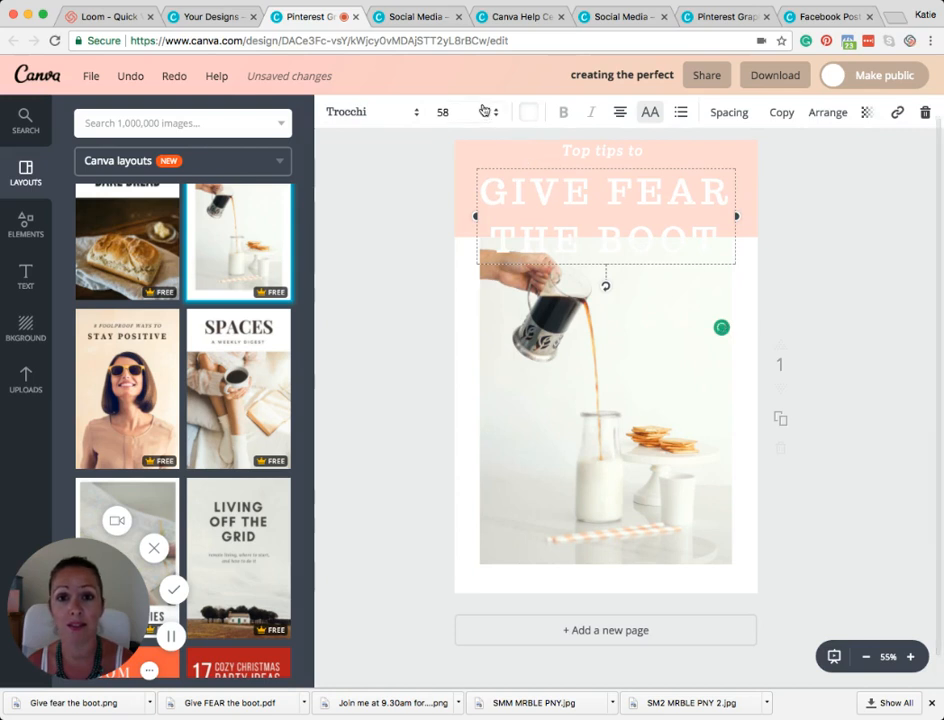
left_click(528, 112)
scroll(620, 300, "down", 3)
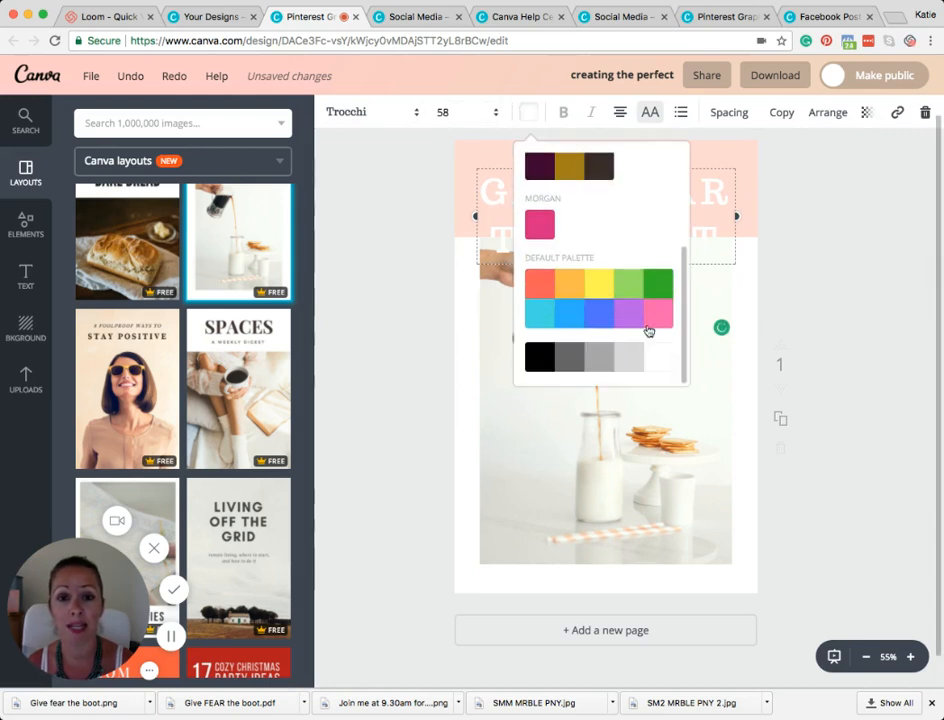
left_click(539, 357)
left_click(772, 203)
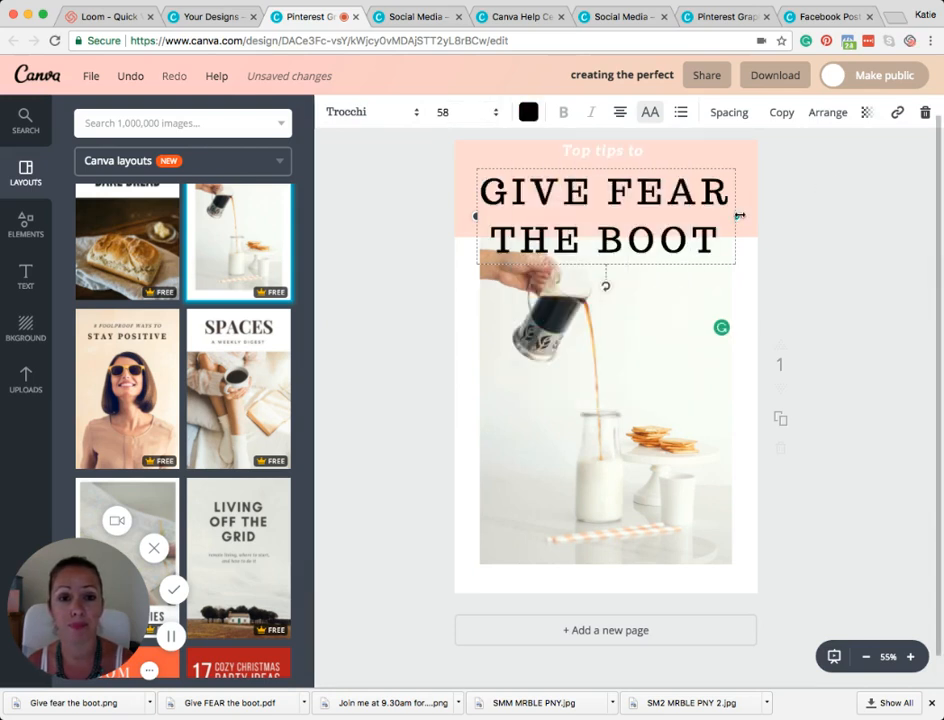
Widen the GIVE FEAR THE BOOT text box on both sides and set its font size to 32
left_click_drag(739, 215, 752, 215)
left_click_drag(475, 215, 432, 213)
left_click(448, 116)
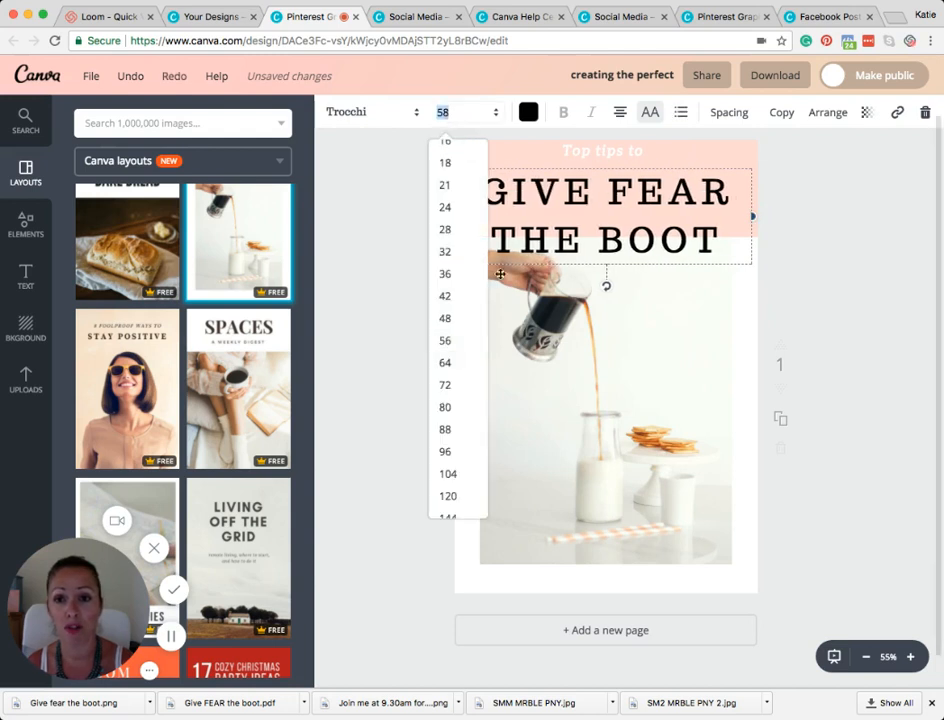
left_click(453, 231)
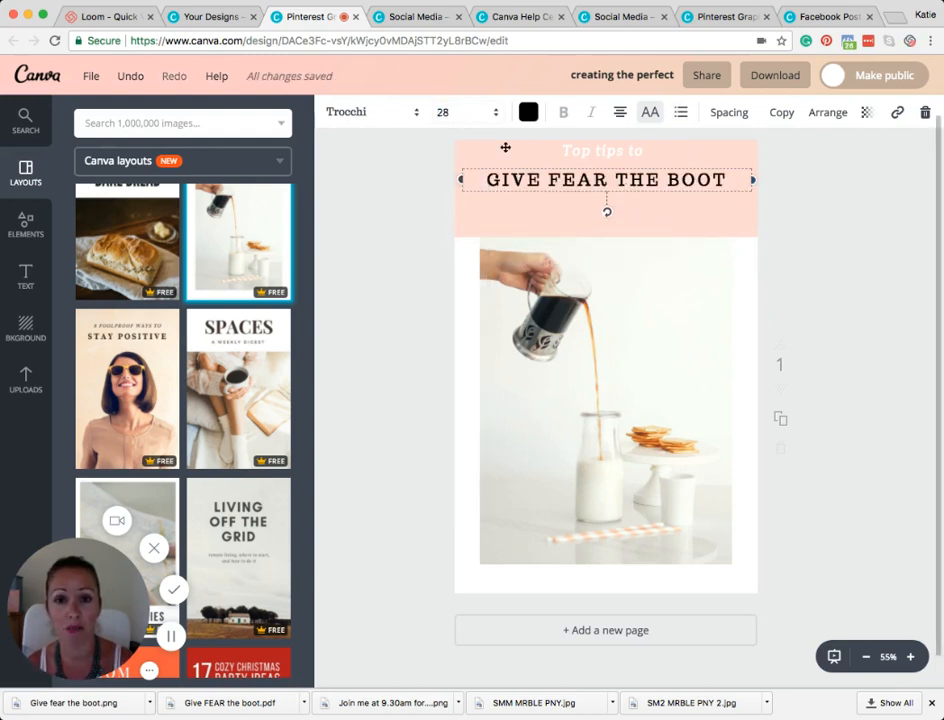
left_click(449, 113)
left_click(458, 254)
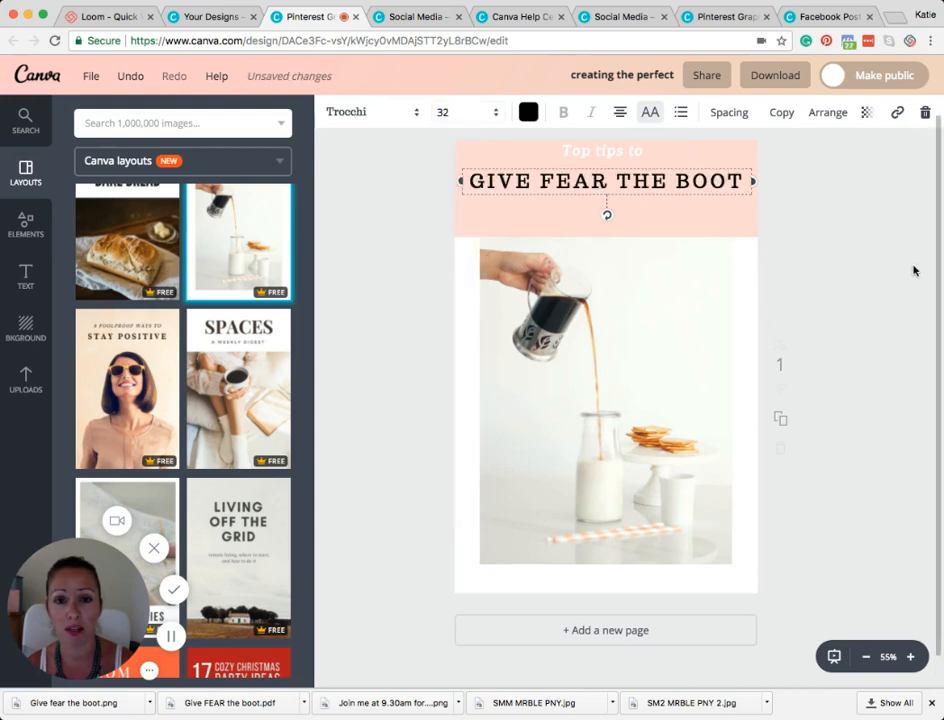
Move both text lines down to the middle of the pink banner and set the heading's font to Niconne
left_click_drag(632, 179, 592, 186)
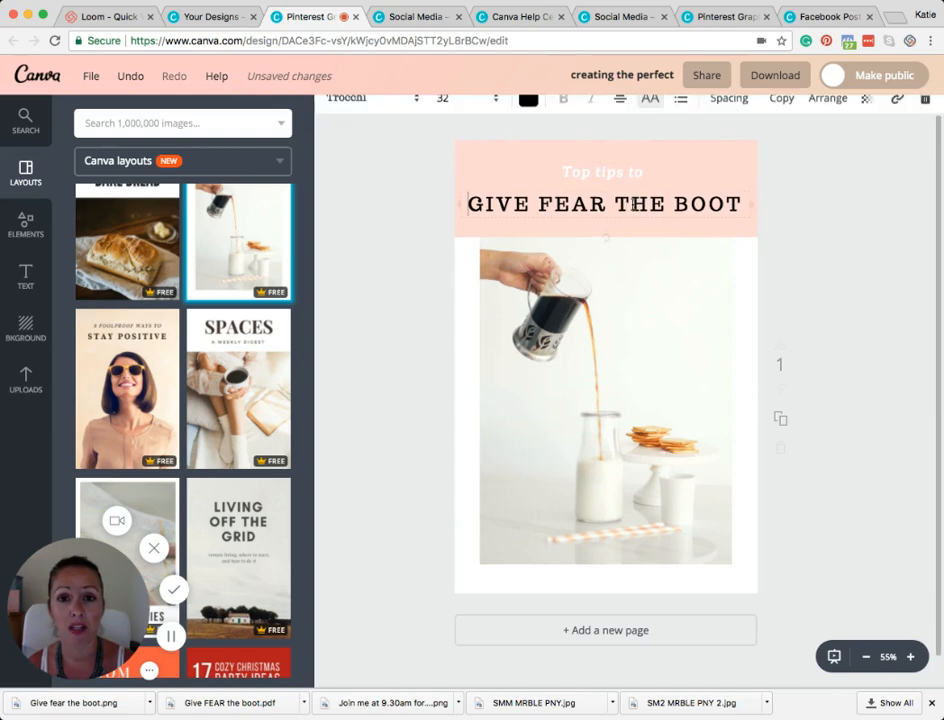
left_click(368, 112)
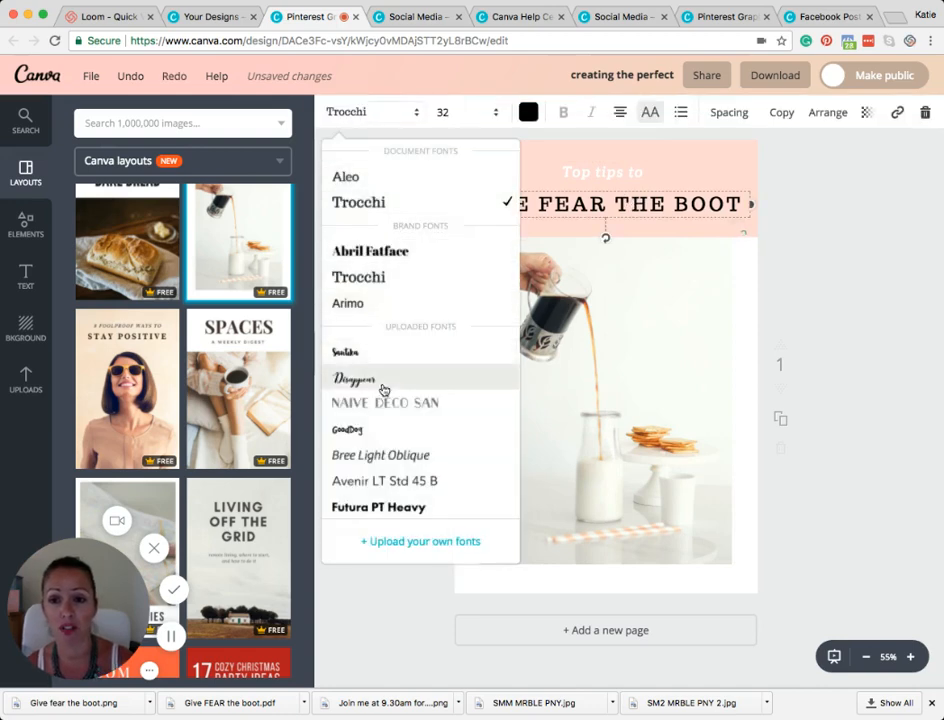
scroll(385, 392, "down", 3)
scroll(390, 390, "down", 10)
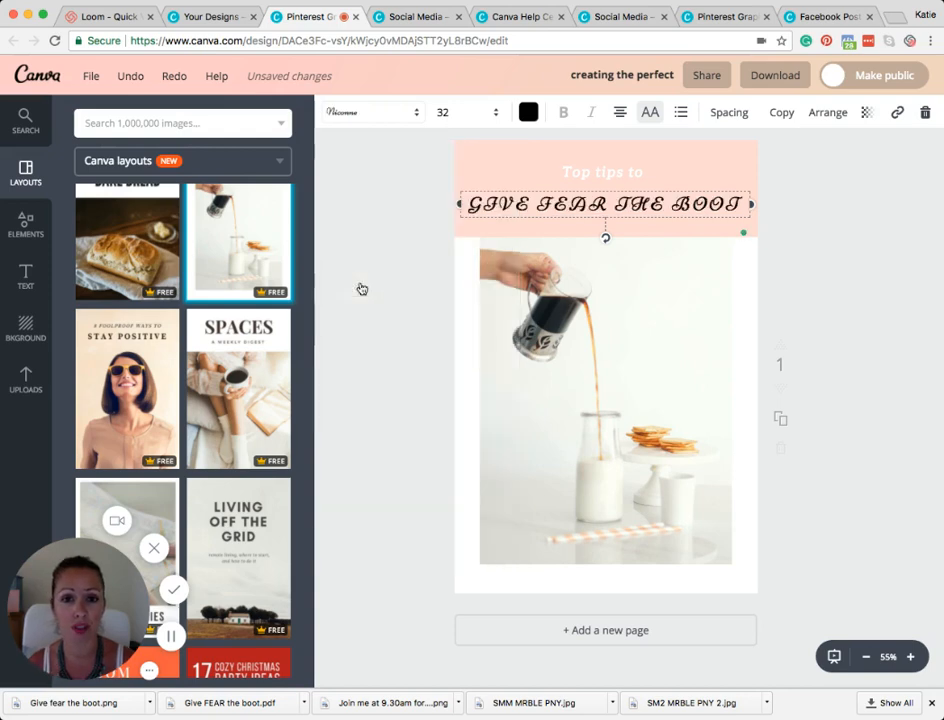
Look through the full font list and set the GIVE FEAR THE BOOT heading's font to Playlist Script
left_click(352, 113)
scroll(417, 410, "down", 5)
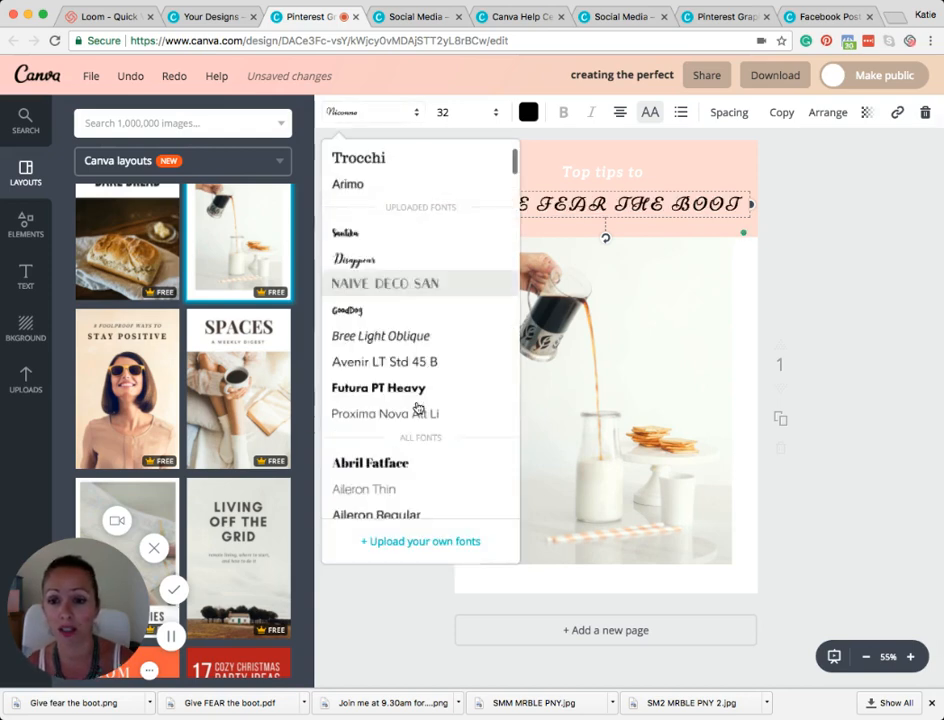
scroll(417, 408, "down", 2)
scroll(375, 320, "down", 8)
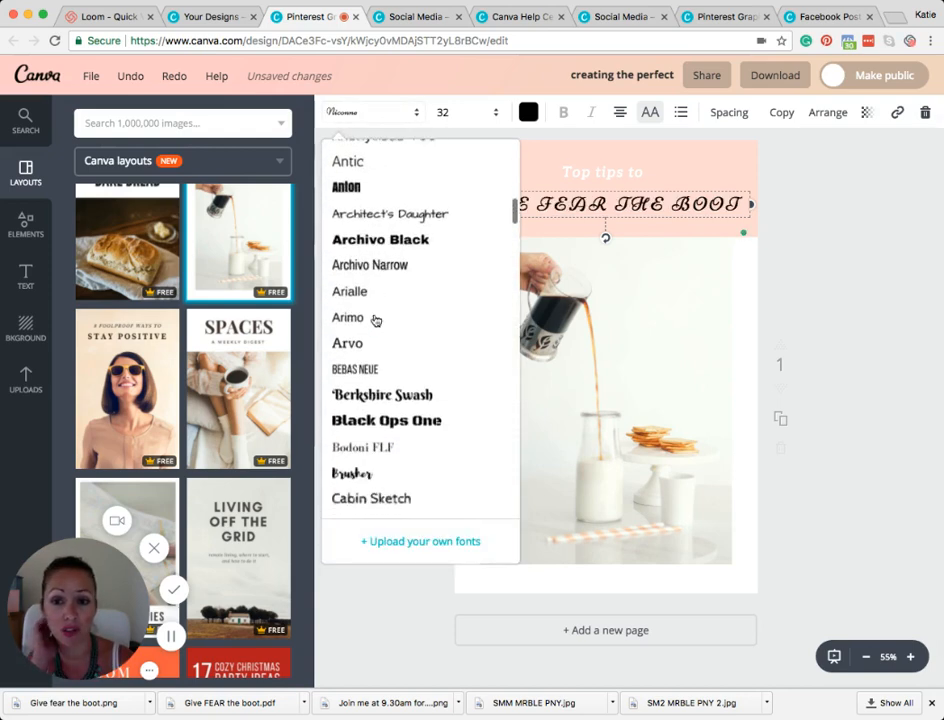
scroll(375, 320, "down", 12)
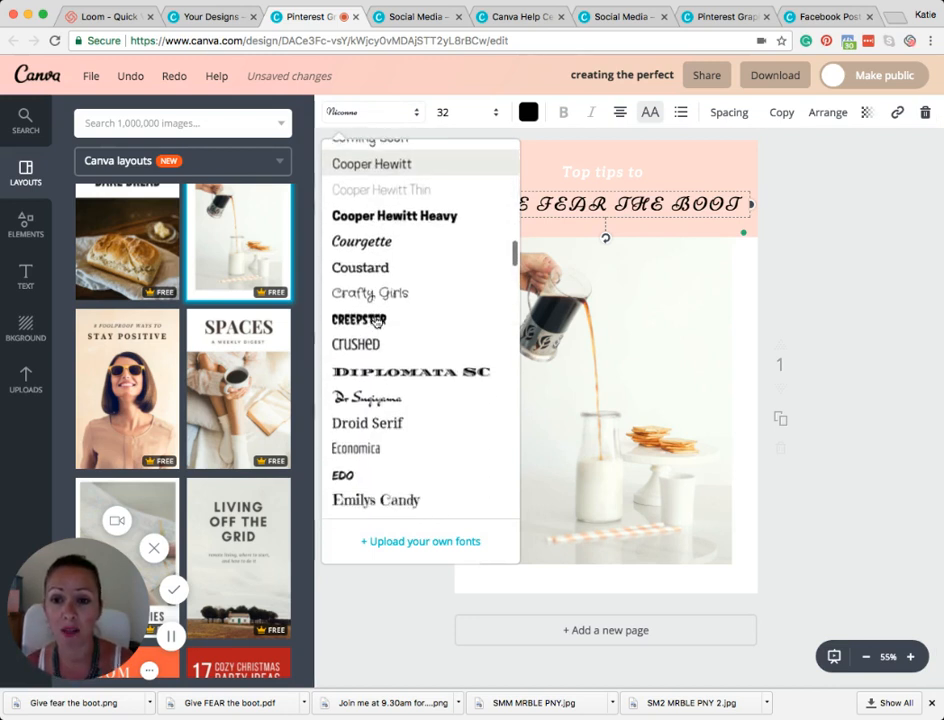
scroll(376, 321, "down", 10)
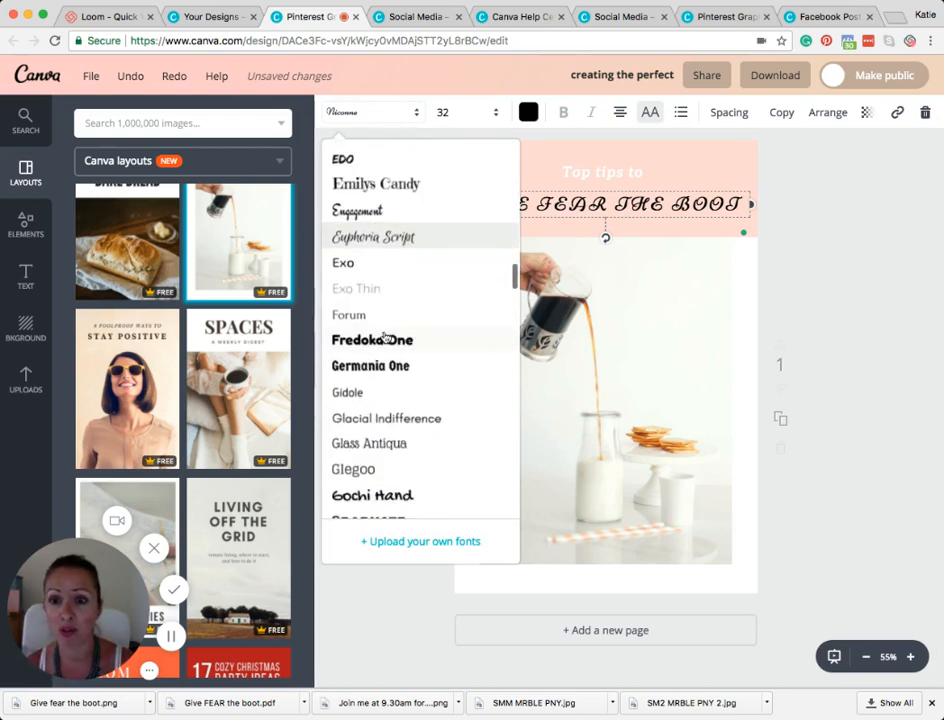
scroll(386, 340, "down", 3)
scroll(386, 340, "down", 5)
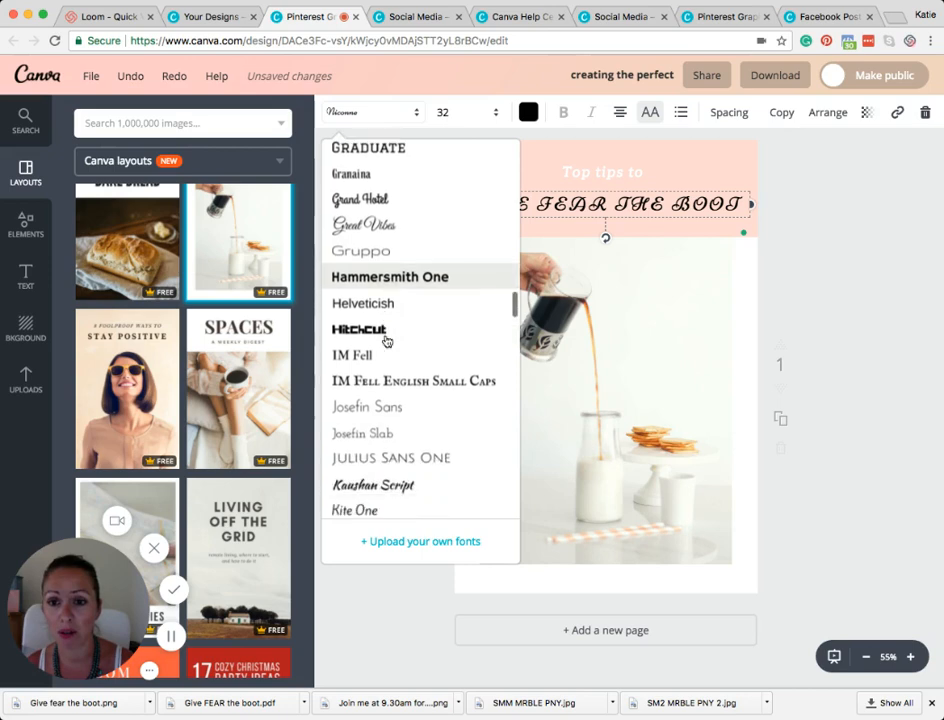
scroll(386, 341, "down", 15)
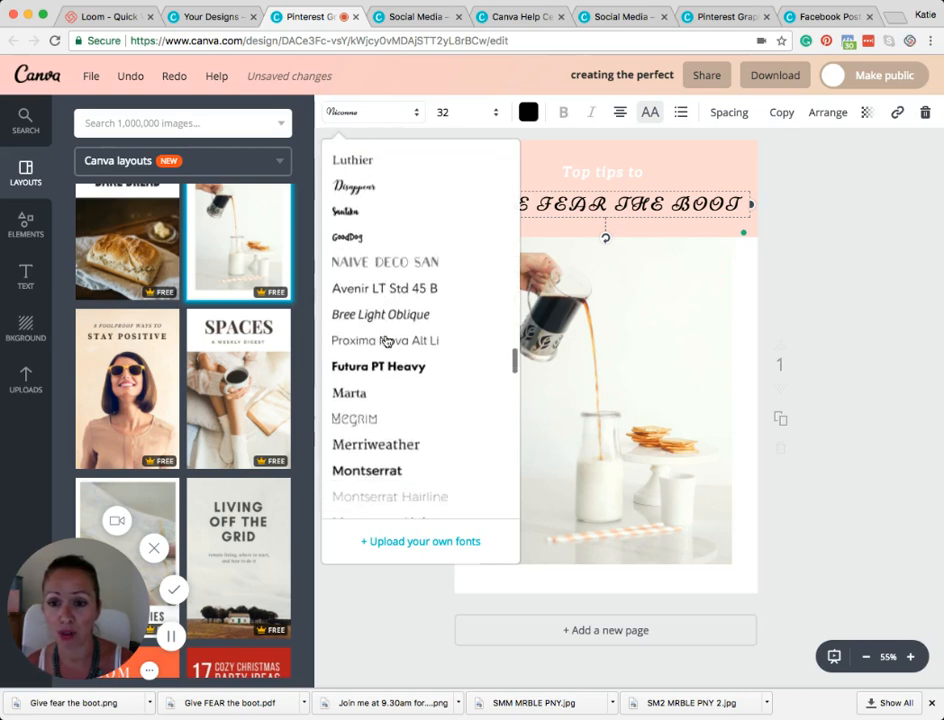
scroll(386, 341, "down", 15)
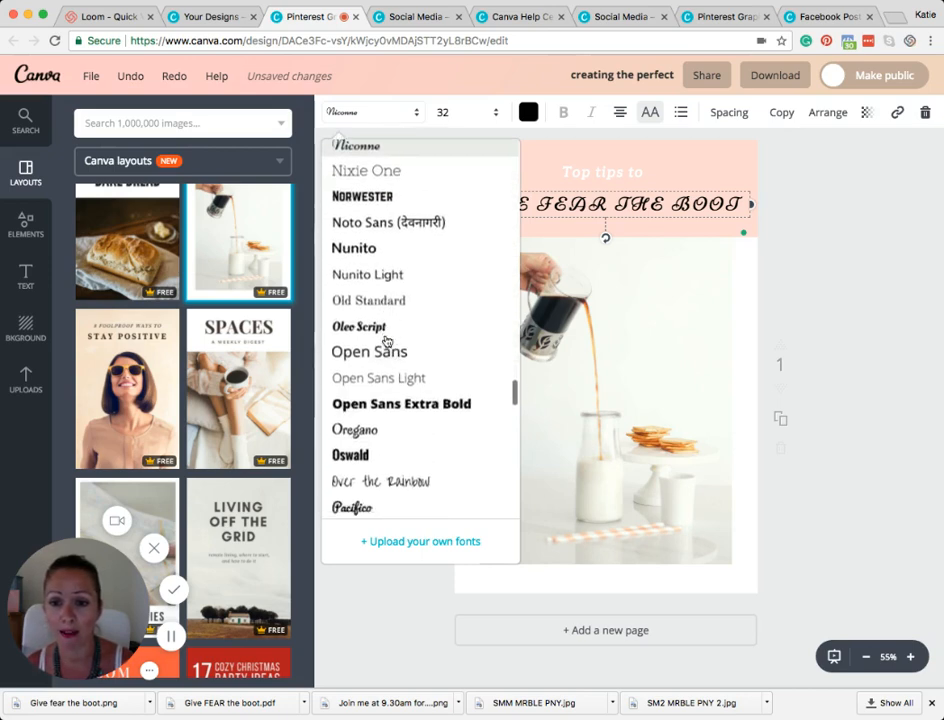
scroll(386, 341, "down", 2)
scroll(419, 424, "down", 5)
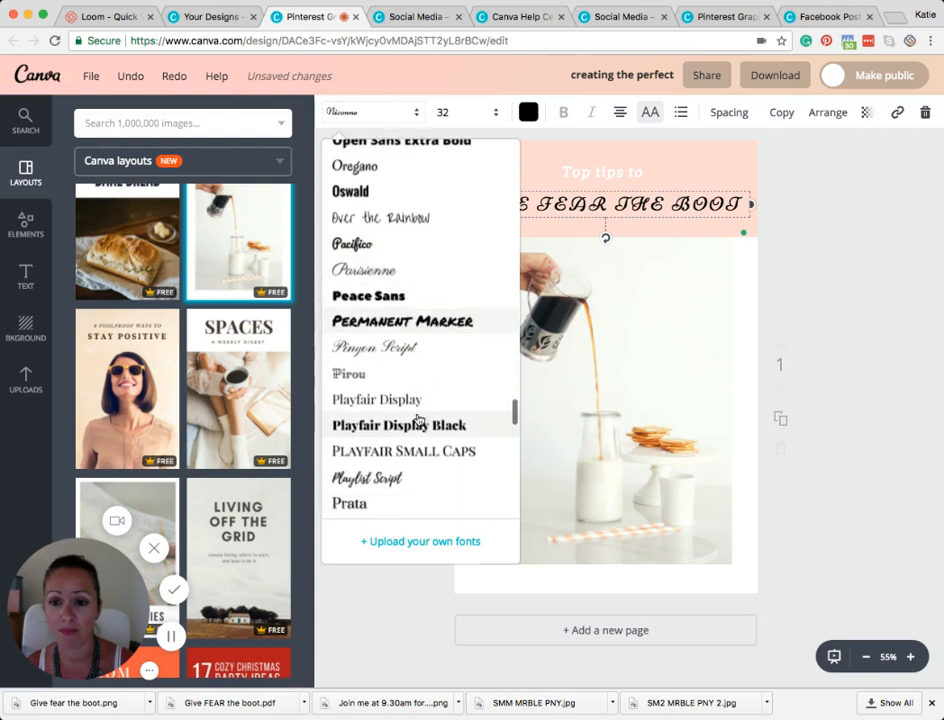
left_click(400, 428)
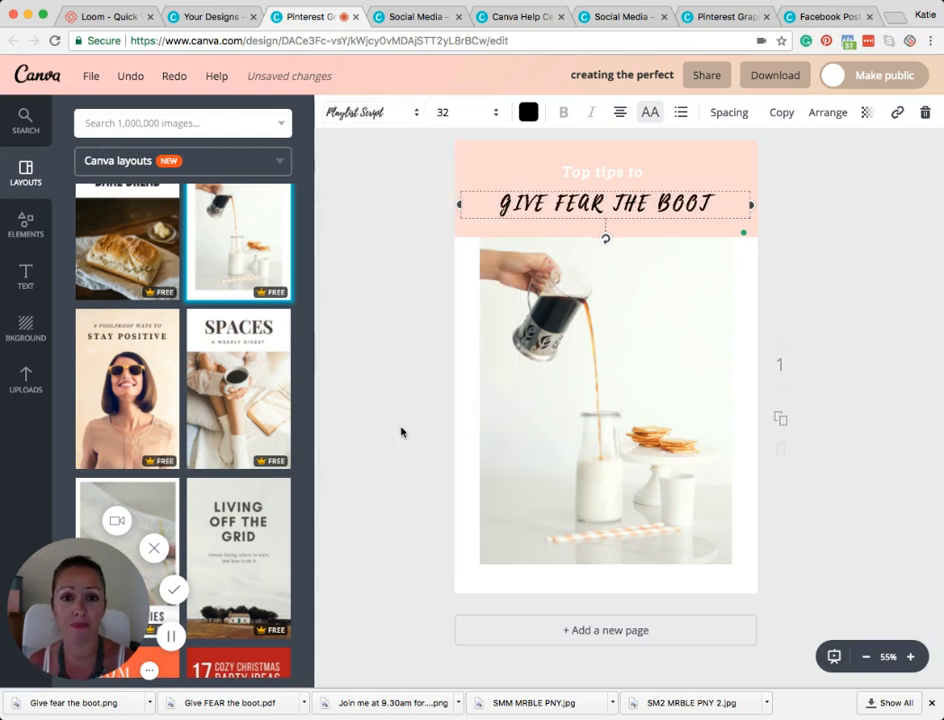
Turn off uppercase for the Give fear the boot heading and set its font size to 42
left_click(650, 110)
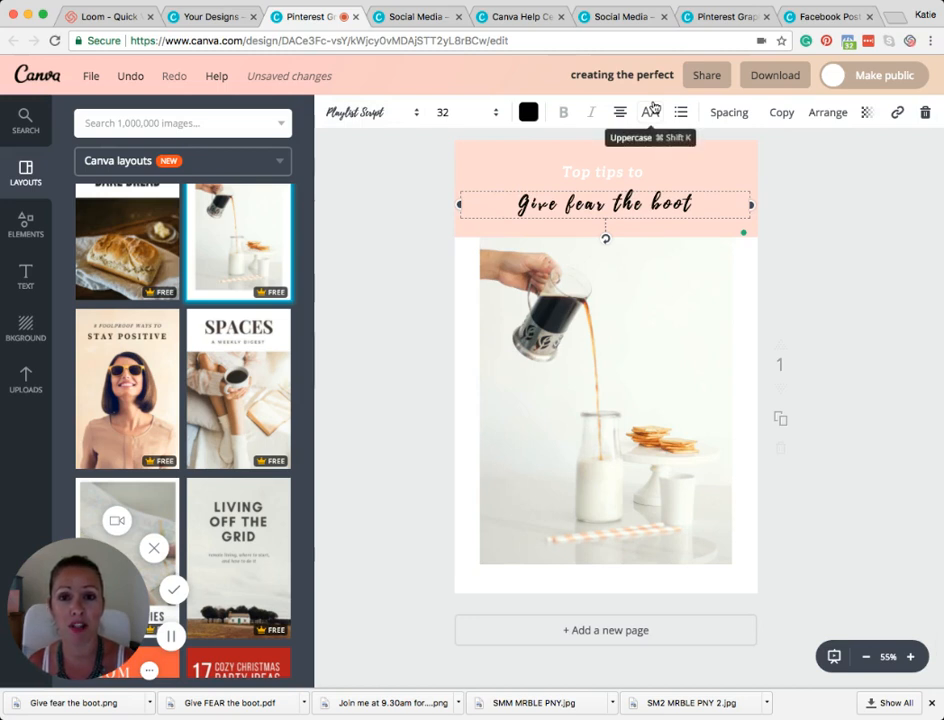
left_click(500, 113)
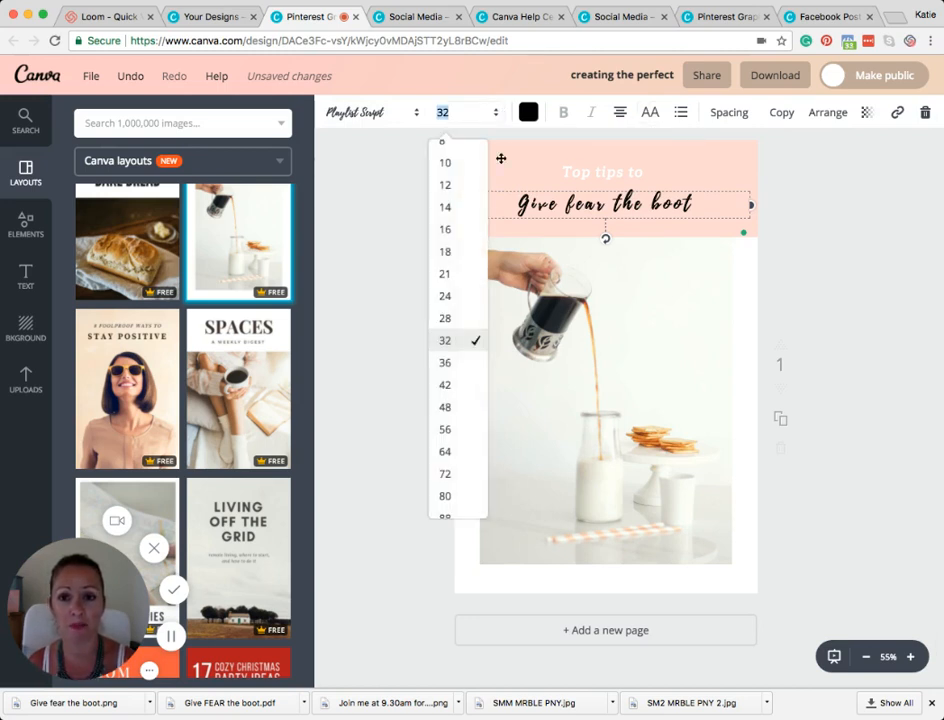
left_click(447, 390)
left_click(807, 225)
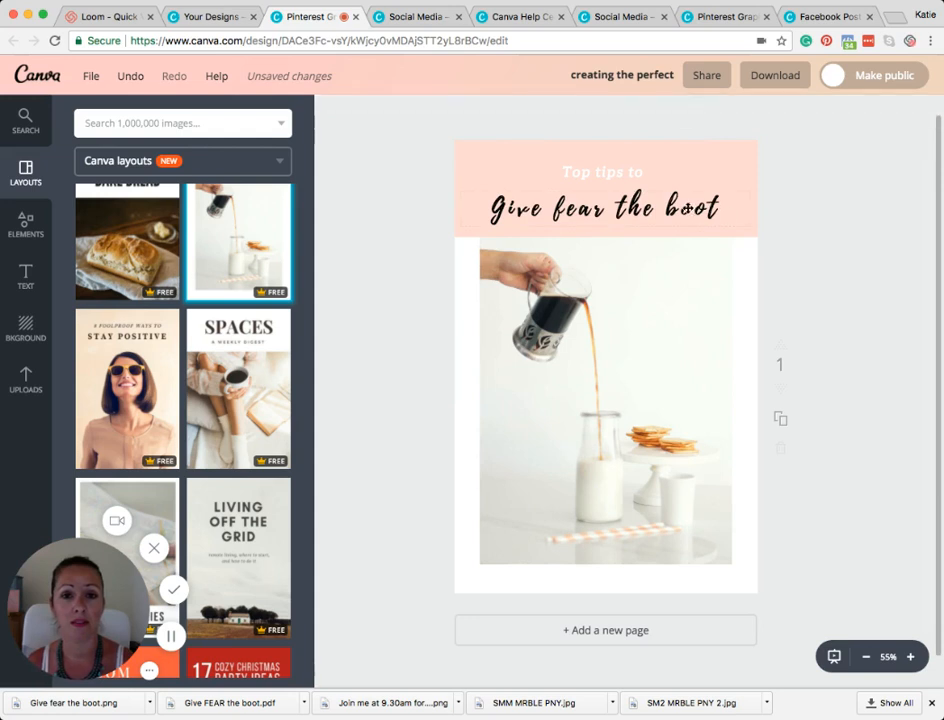
Move the Top tips to line slightly higher in the pink banner and set its font size to 36
left_click(625, 163)
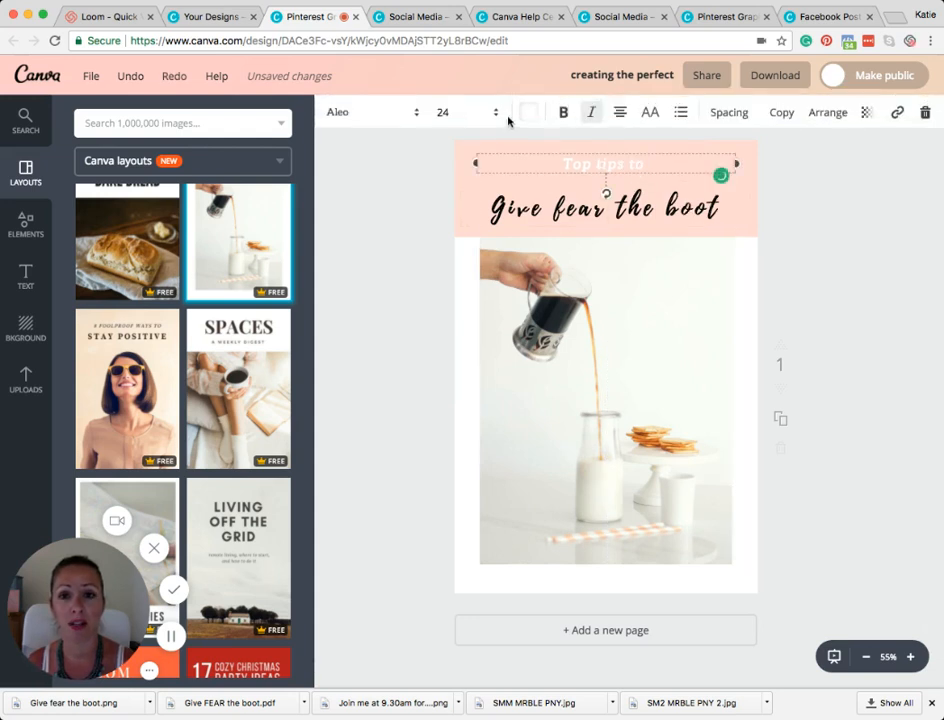
left_click(474, 115)
left_click(453, 392)
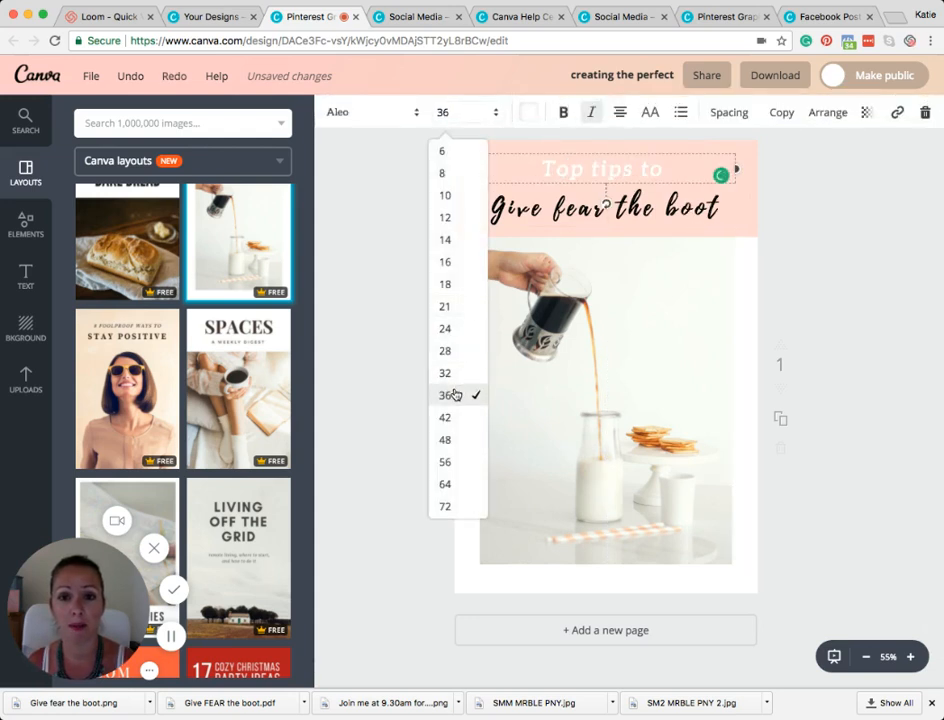
left_click(798, 284)
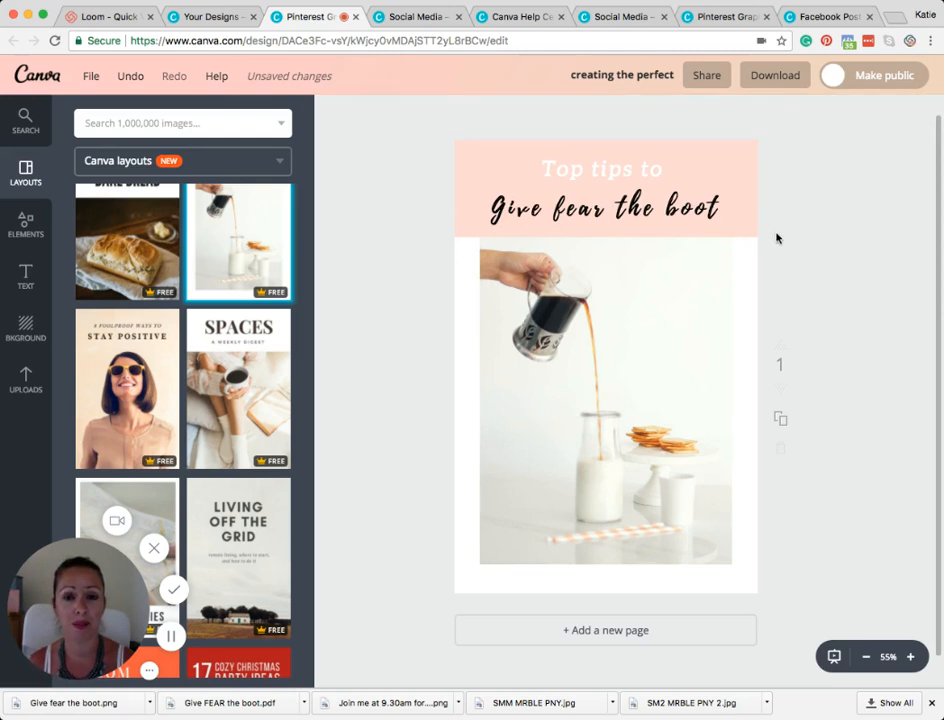
Replace the coffee-pouring photo in the frame with the uploaded picture of the white flower, books and pink mug
left_click(654, 362)
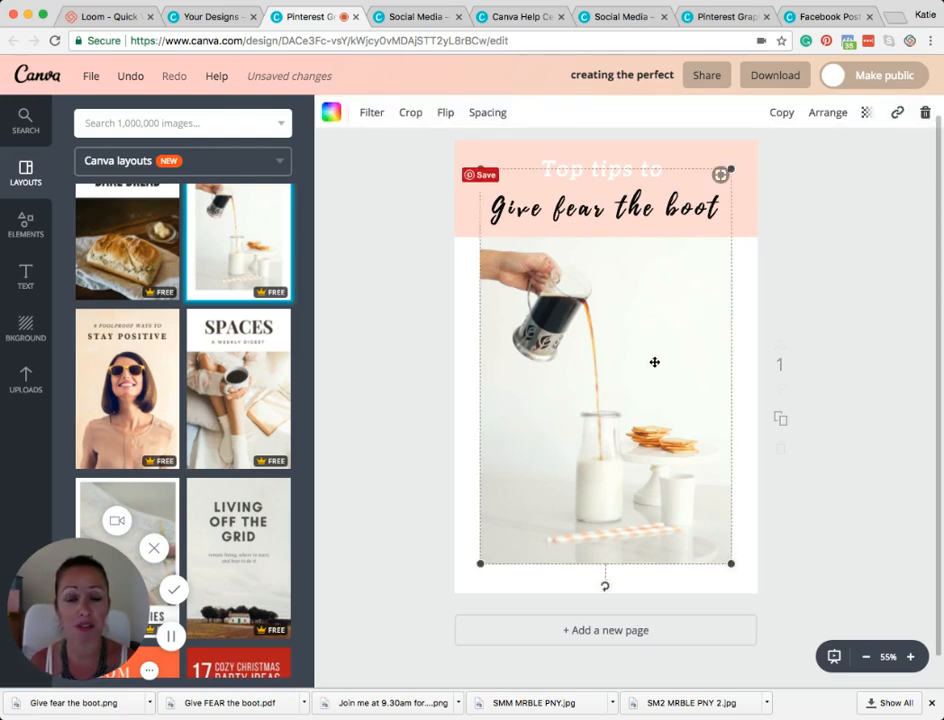
key("Delete")
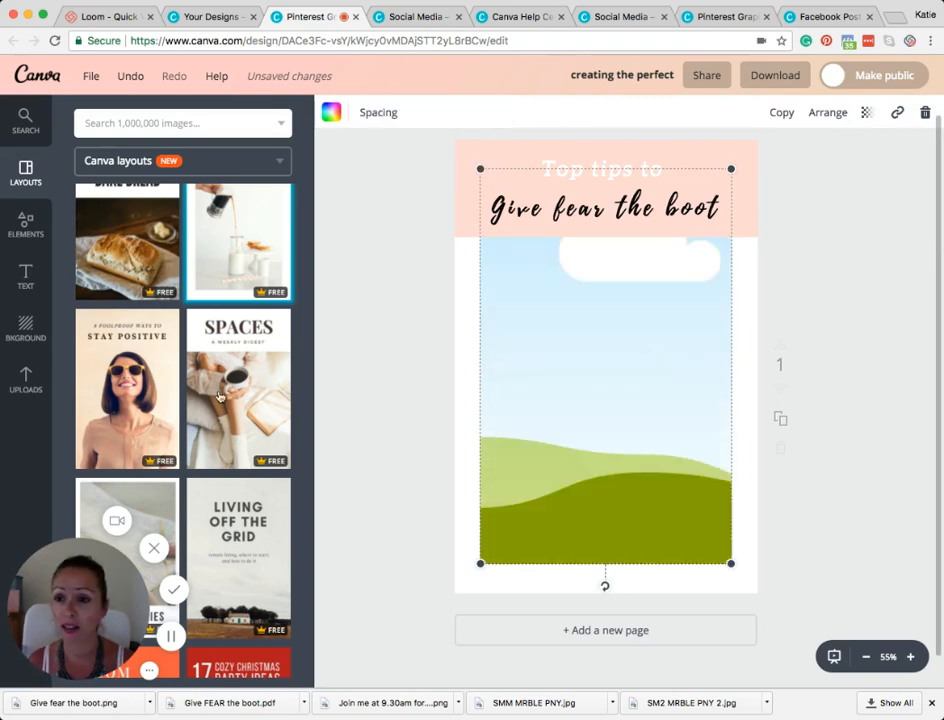
left_click(24, 383)
scroll(241, 416, "down", 5)
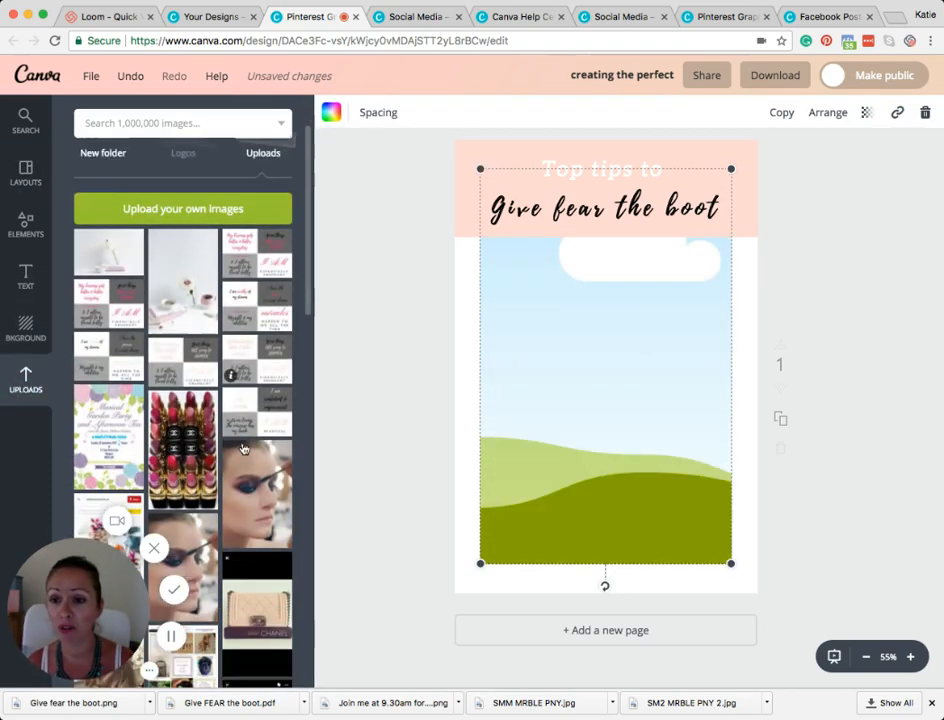
scroll(241, 416, "up", 2)
left_click(180, 312)
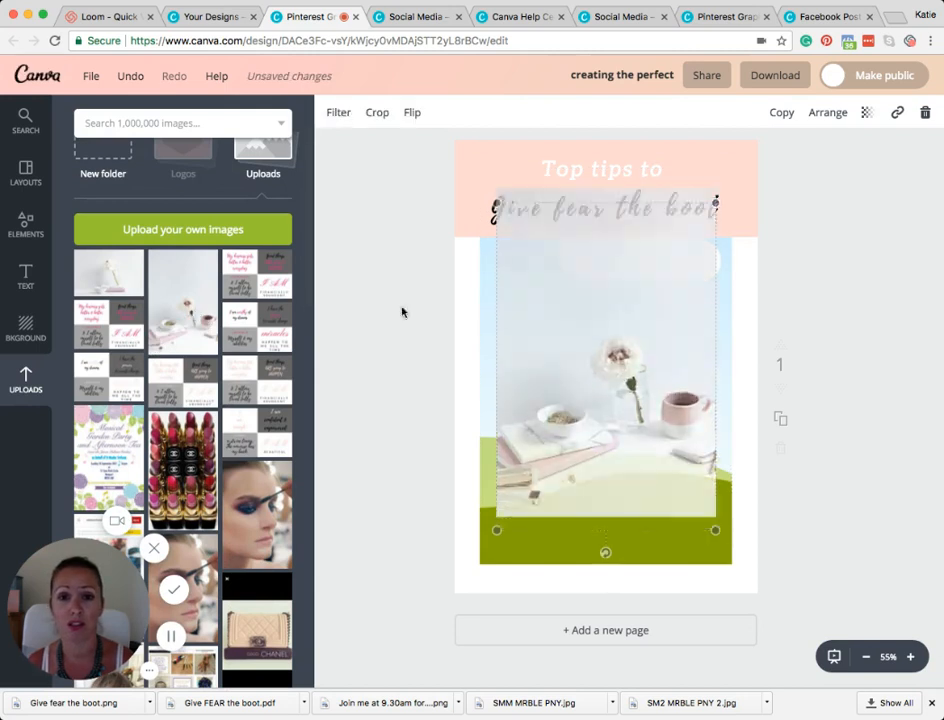
left_click_drag(655, 360, 655, 381)
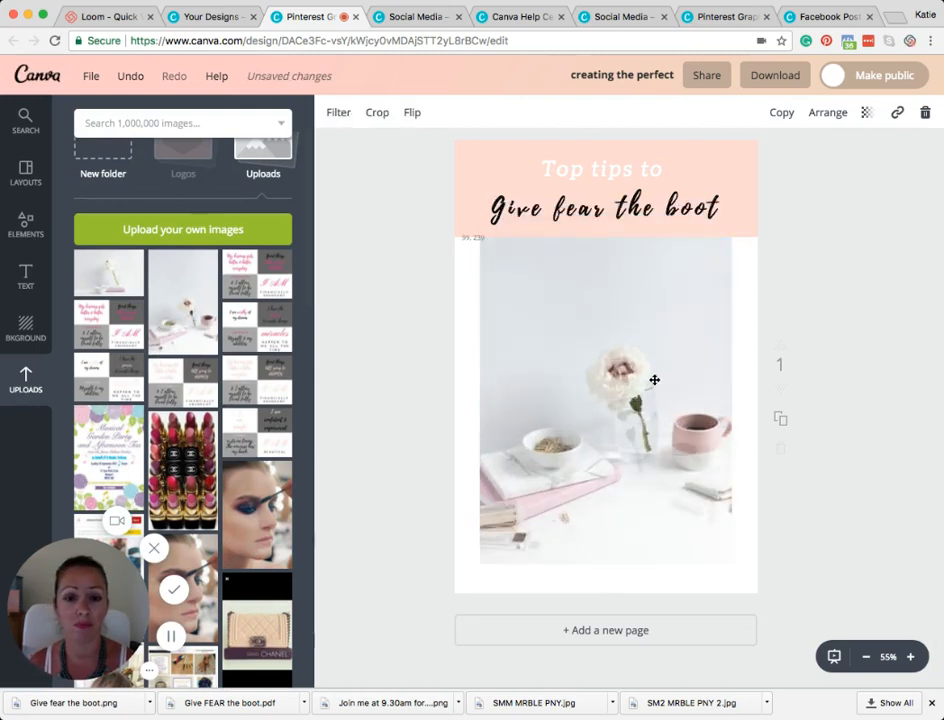
left_click(840, 390)
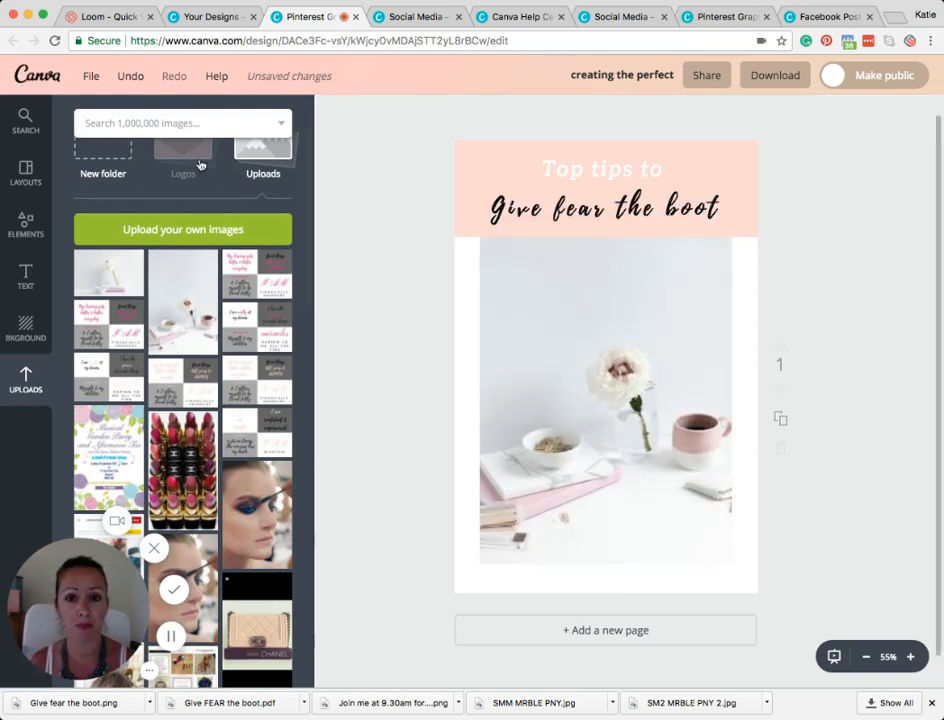
Add a body text line with the website address and place it centred in the white border below the photo
left_click(30, 276)
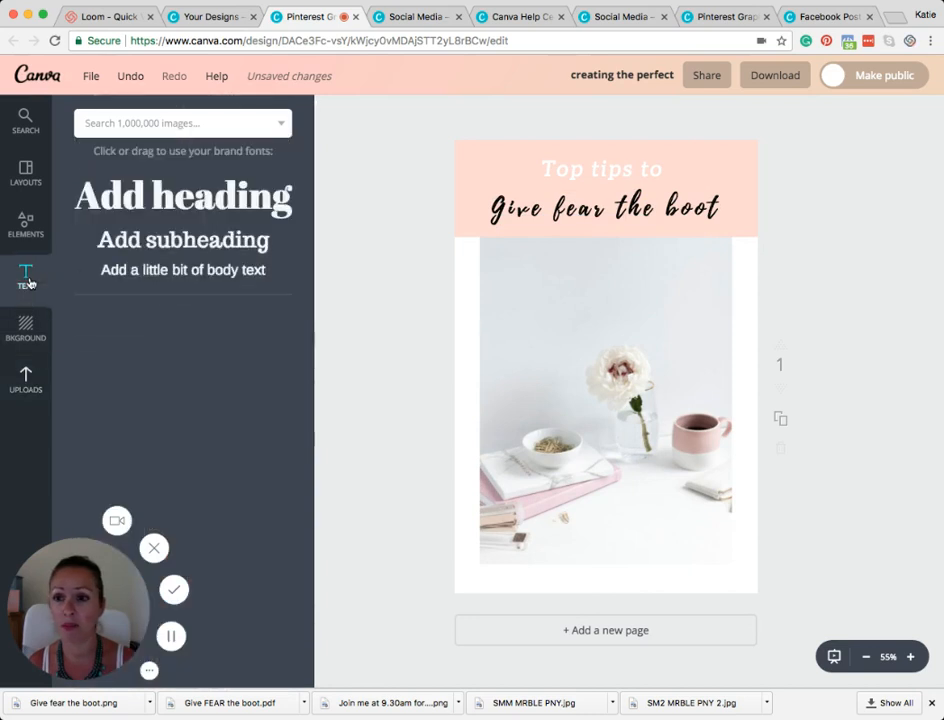
left_click(174, 279)
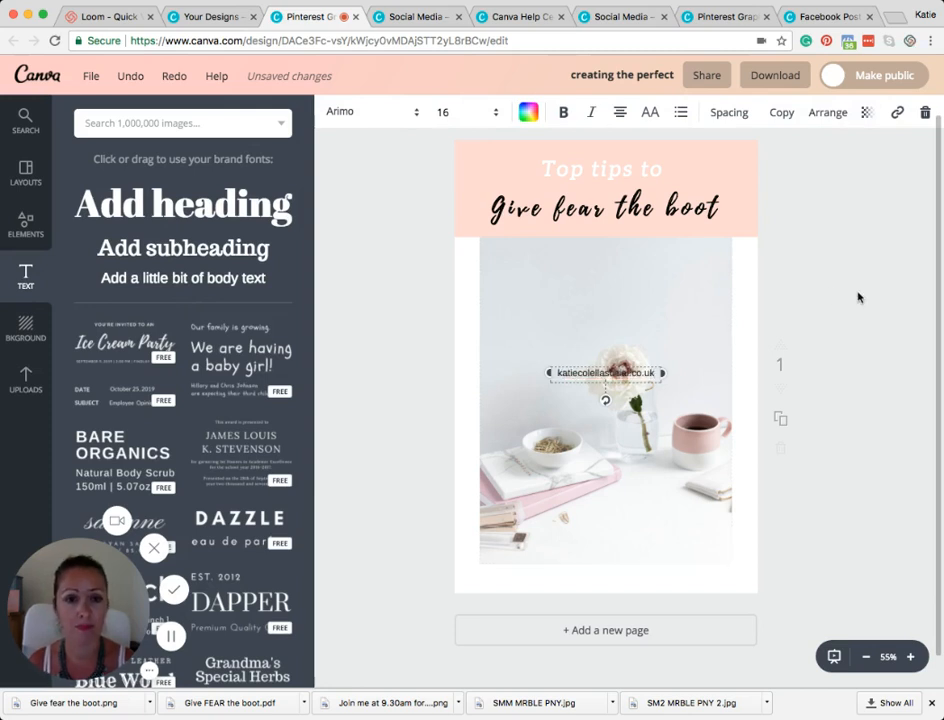
left_click_drag(626, 380, 629, 588)
left_click(782, 560)
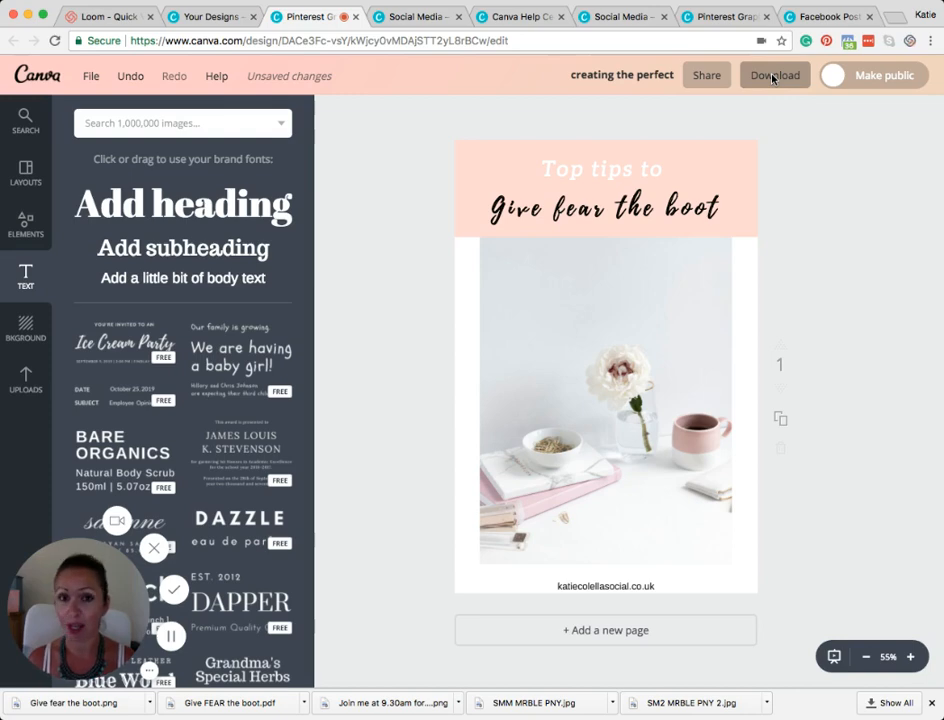
Switch to the overview of all designs and open the Give FEAR the boot tip-list design
left_click(221, 18)
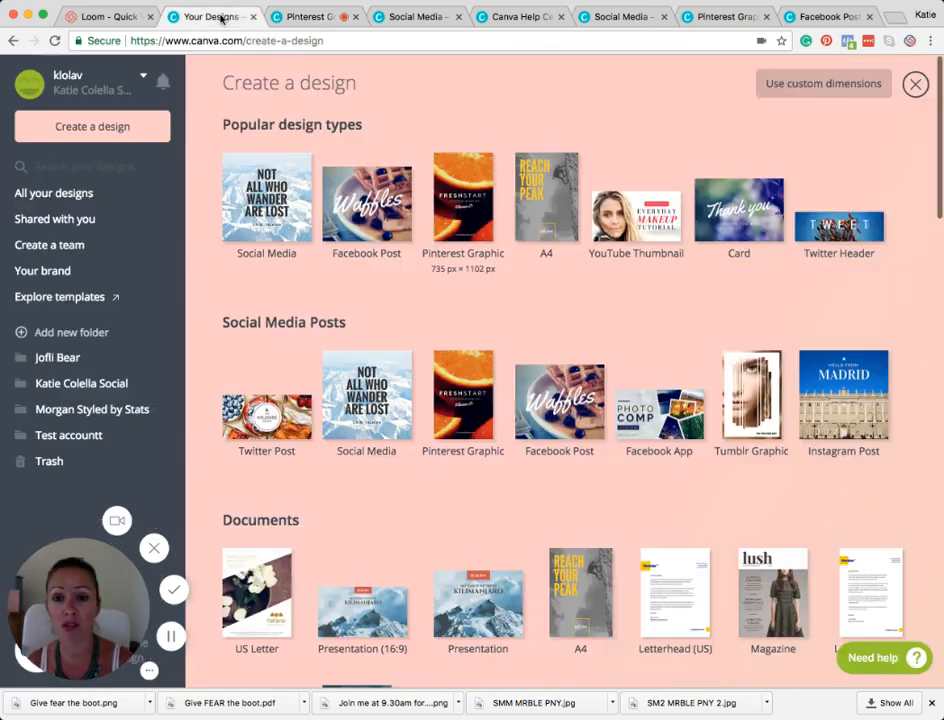
left_click(63, 196)
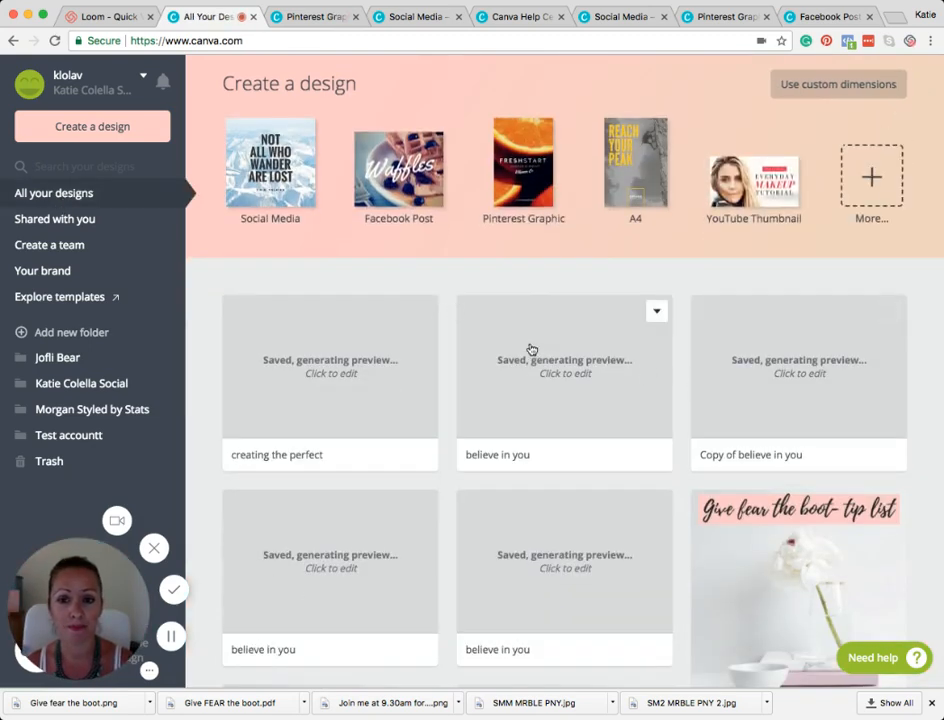
scroll(533, 350, "down", 4)
scroll(537, 350, "down", 3)
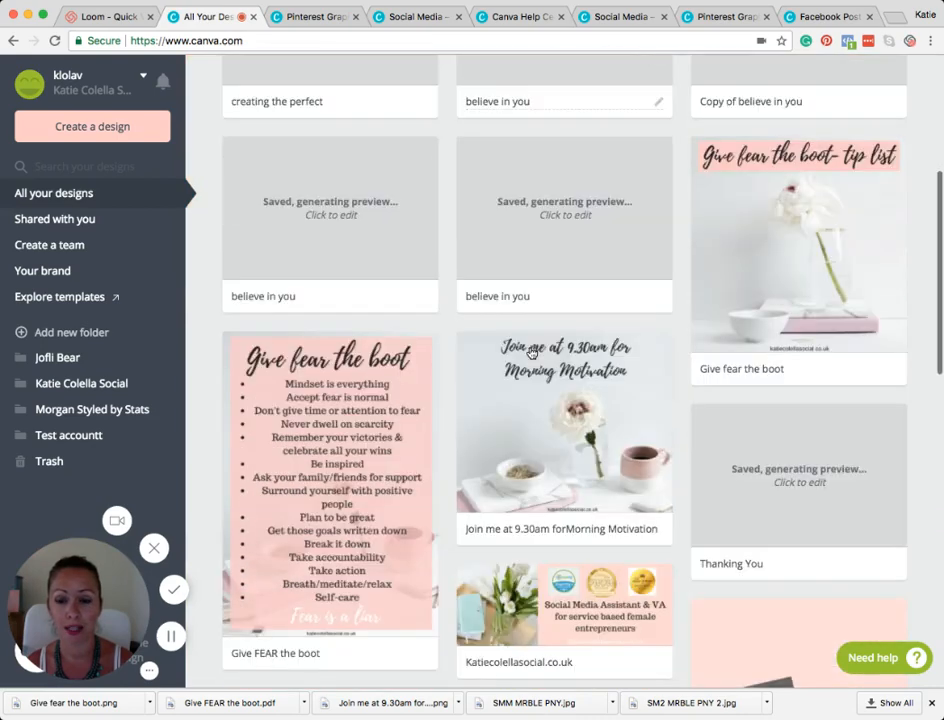
left_click(389, 384)
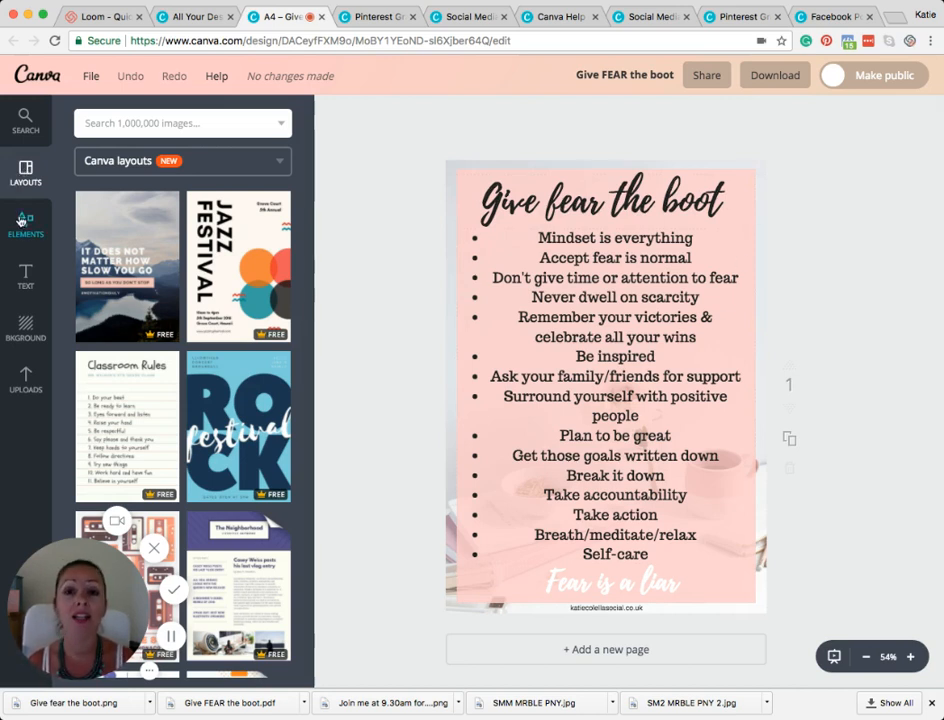
Set the transparency of the pink rectangle behind the tip list to 82
left_click(743, 425)
left_click(735, 188)
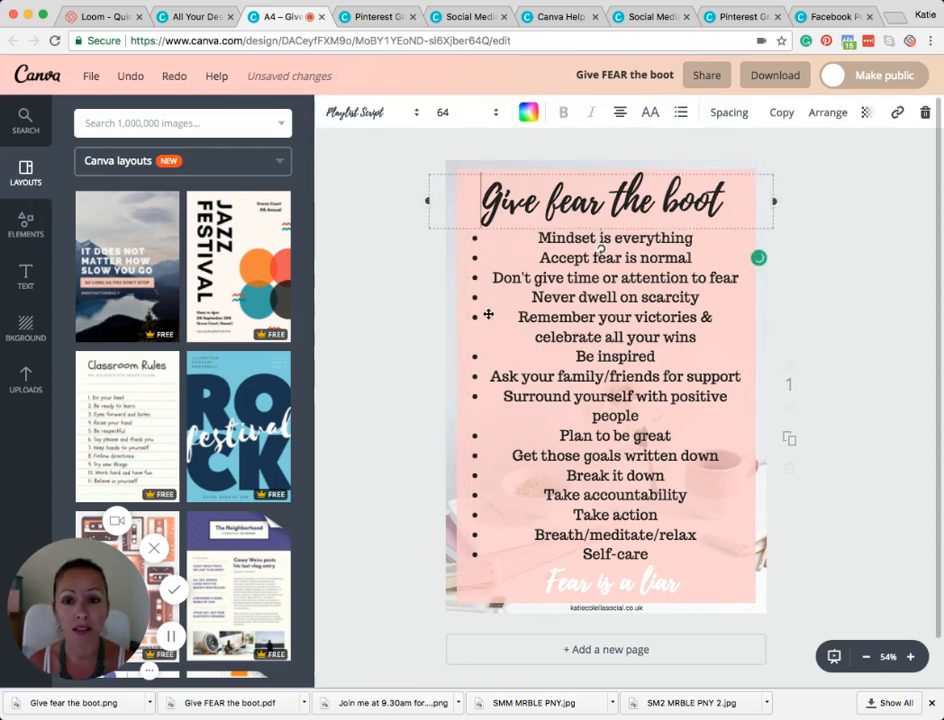
left_click(458, 594)
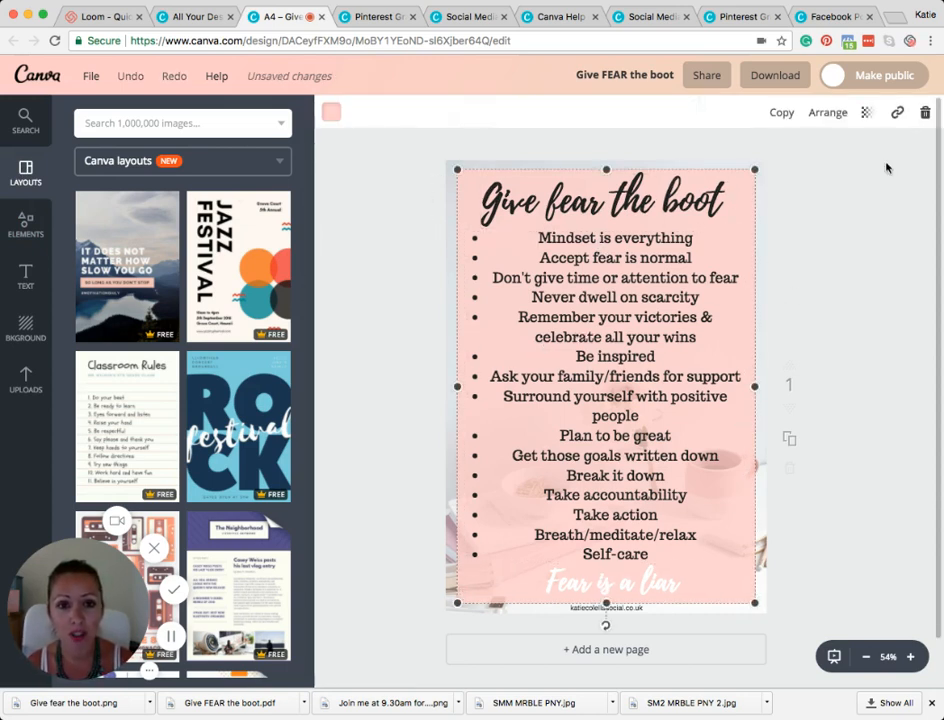
left_click(866, 112)
left_click_drag(860, 157, 820, 157)
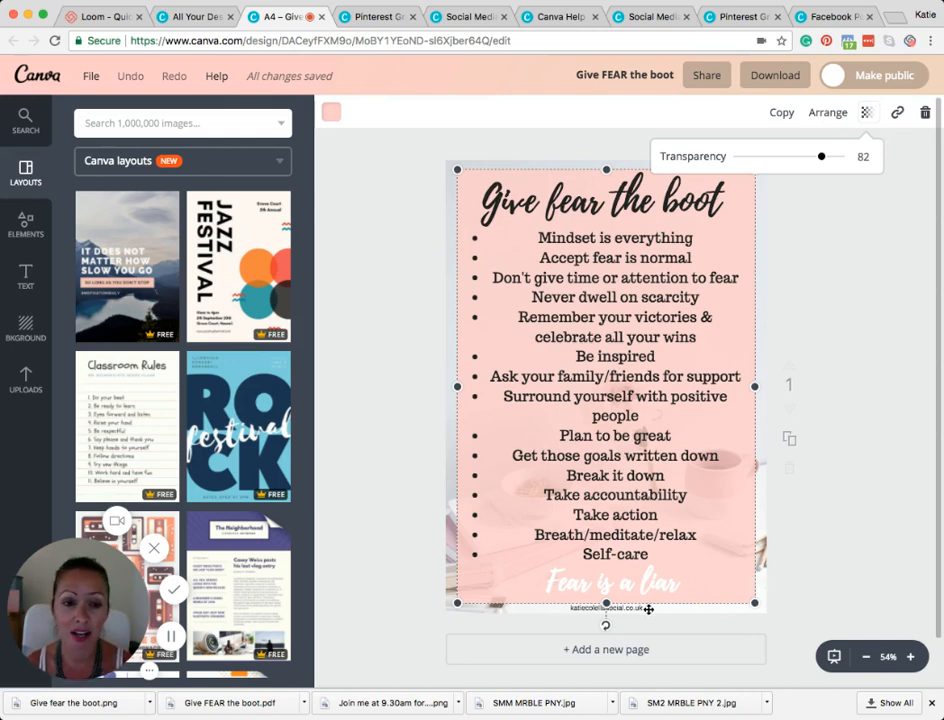
left_click(824, 562)
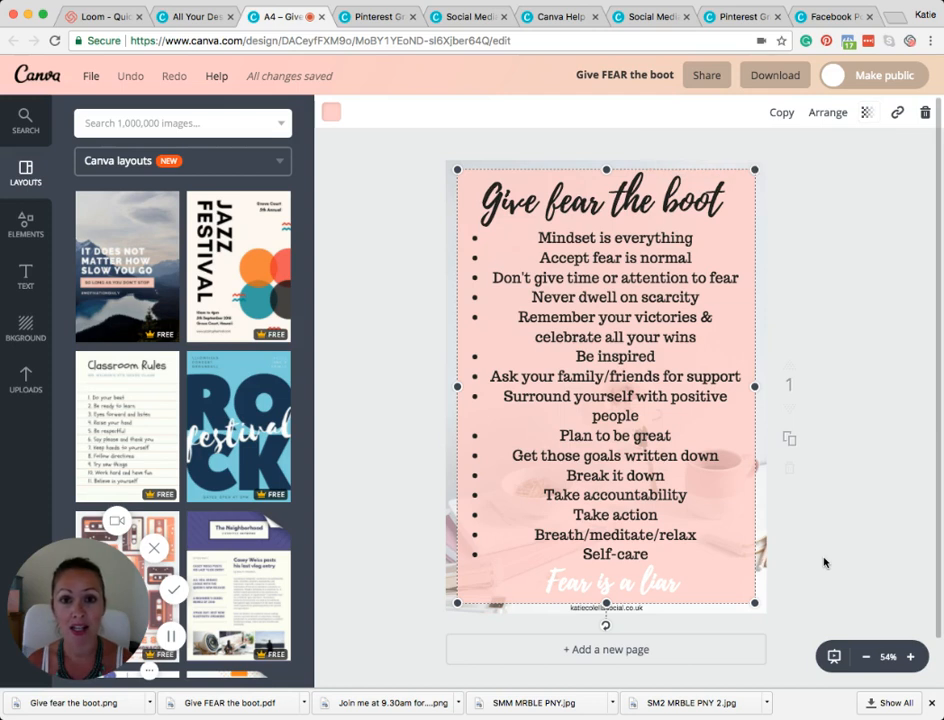
left_click(824, 562)
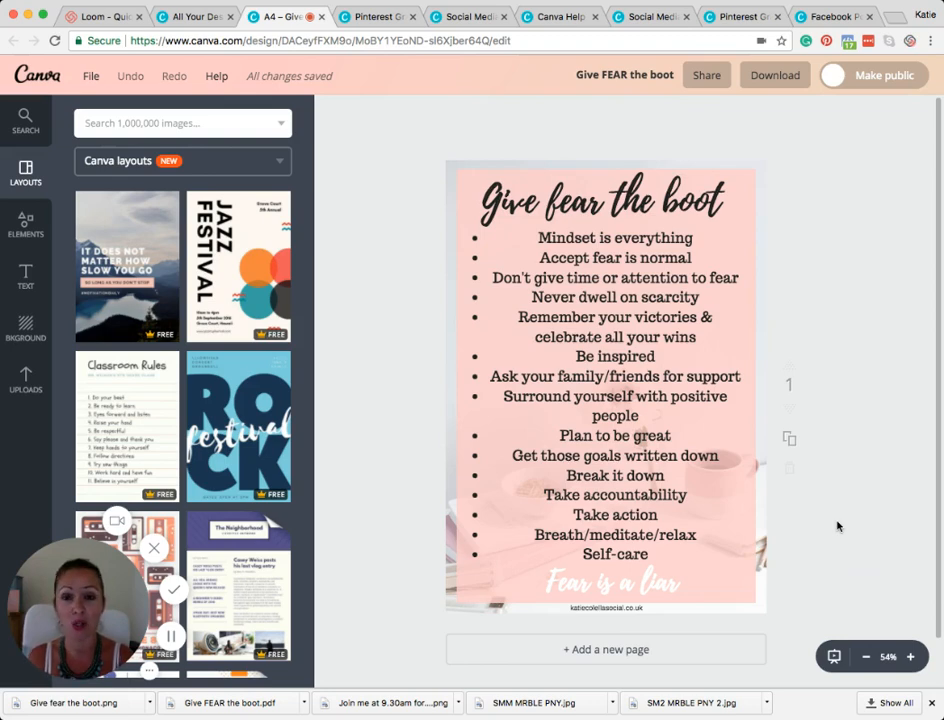
Return to the overview of all designs and look through the saved graphics, planners, flow charts and quote templates
left_click(205, 18)
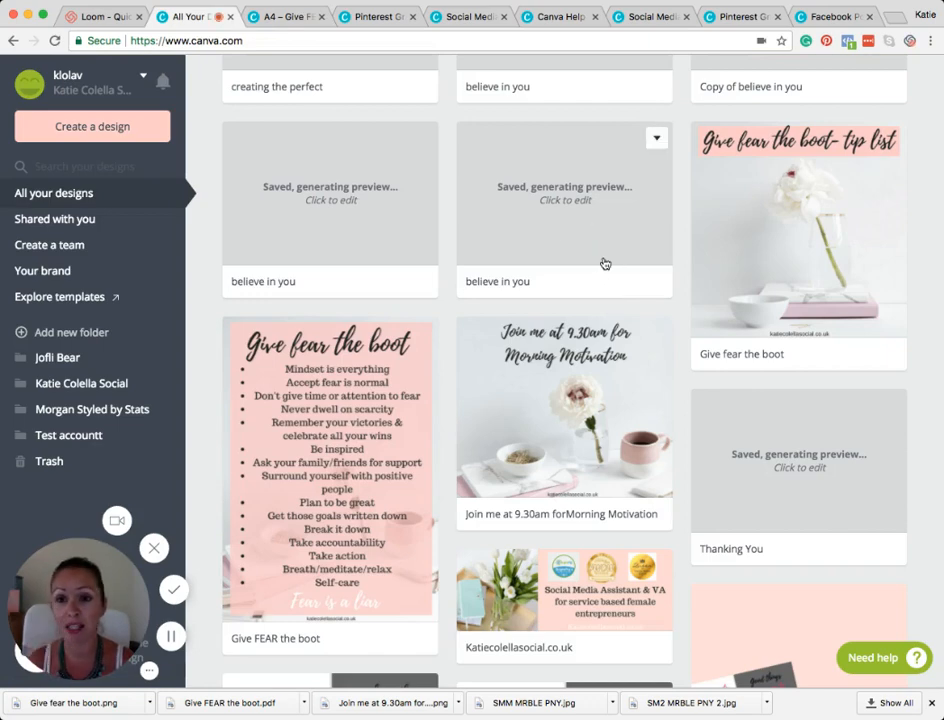
scroll(605, 263, "up", 4)
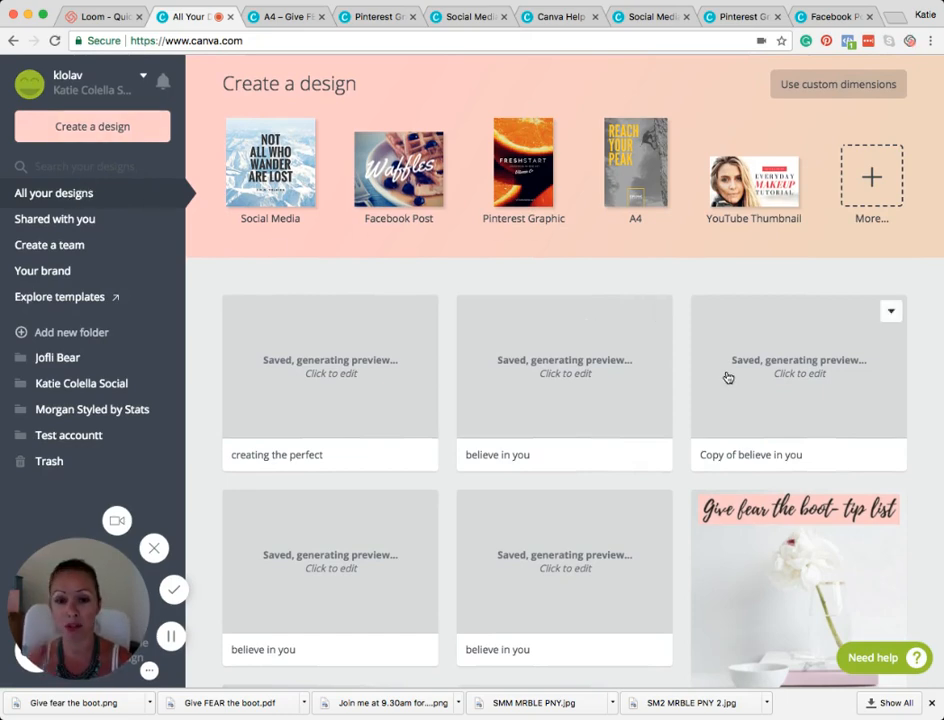
scroll(727, 375, "down", 4)
scroll(727, 376, "down", 2)
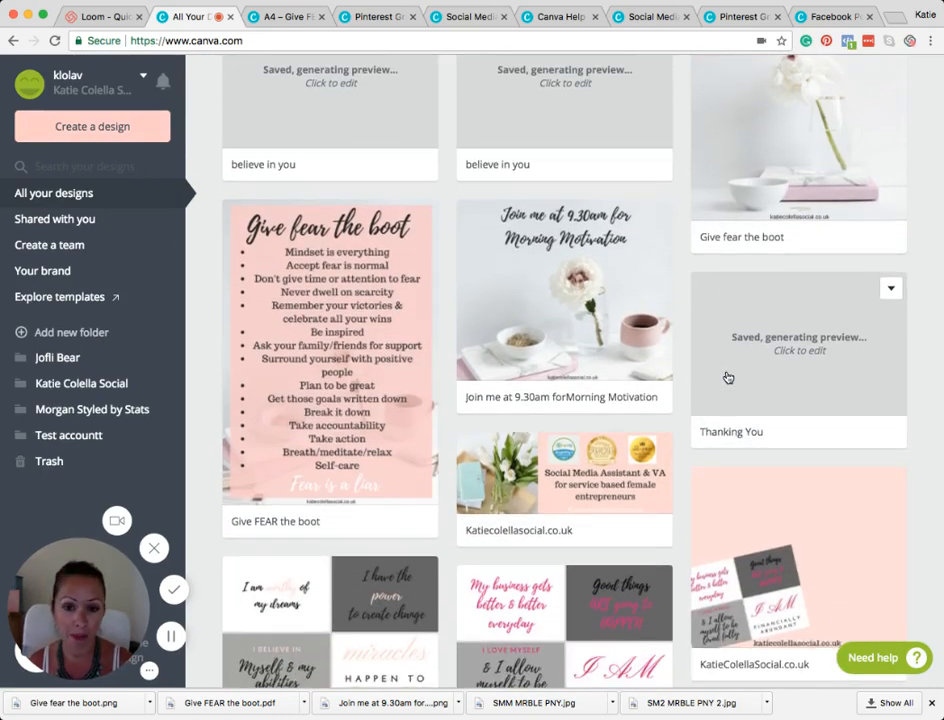
scroll(728, 377, "down", 1)
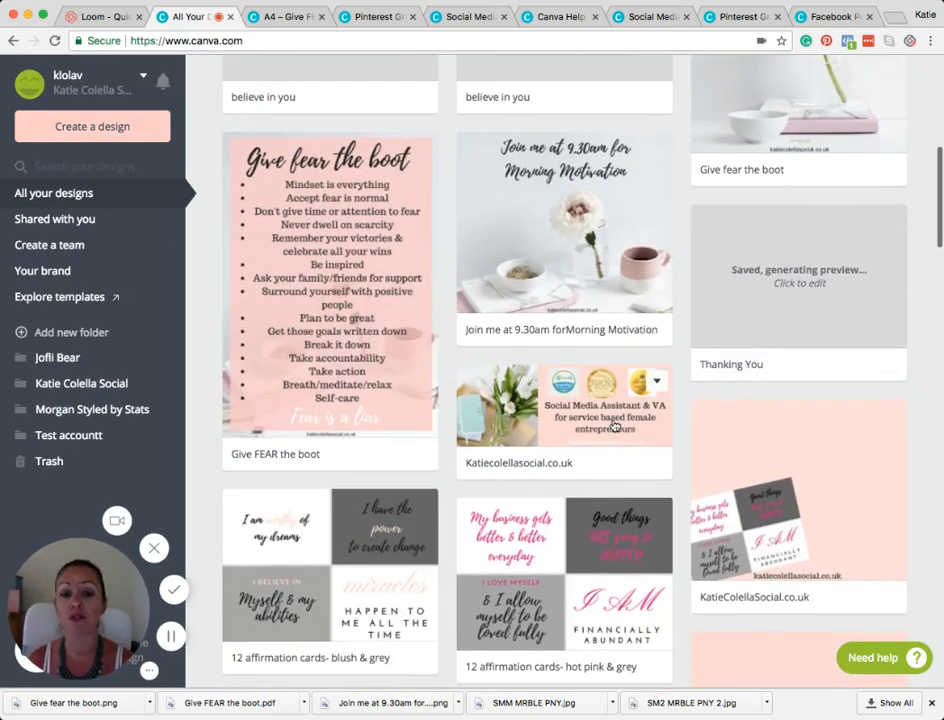
scroll(614, 427, "down", 2)
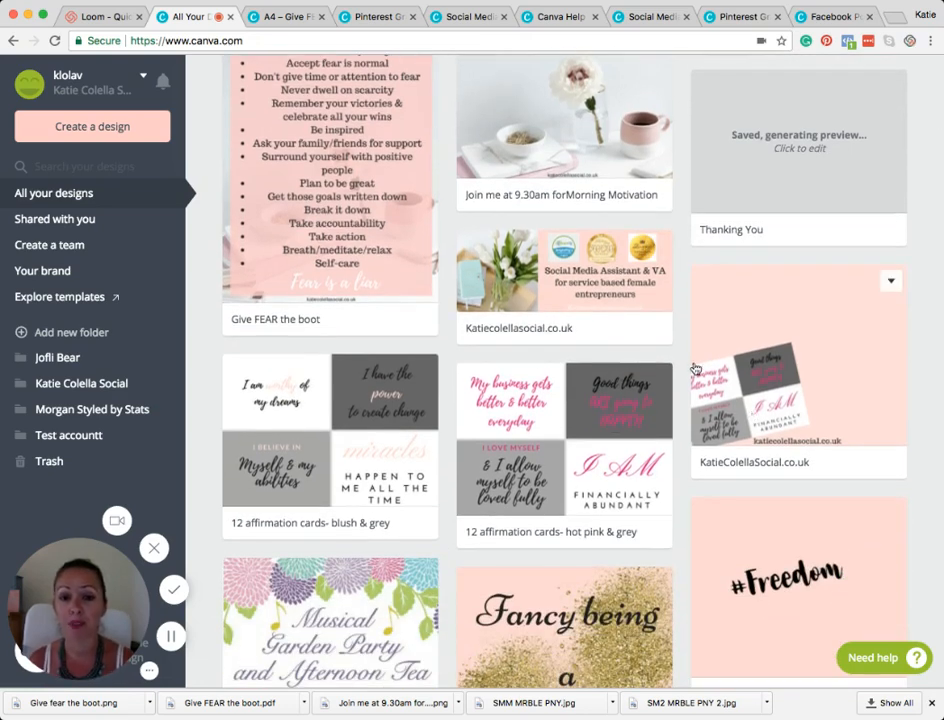
scroll(545, 418, "down", 1)
scroll(545, 418, "down", 5)
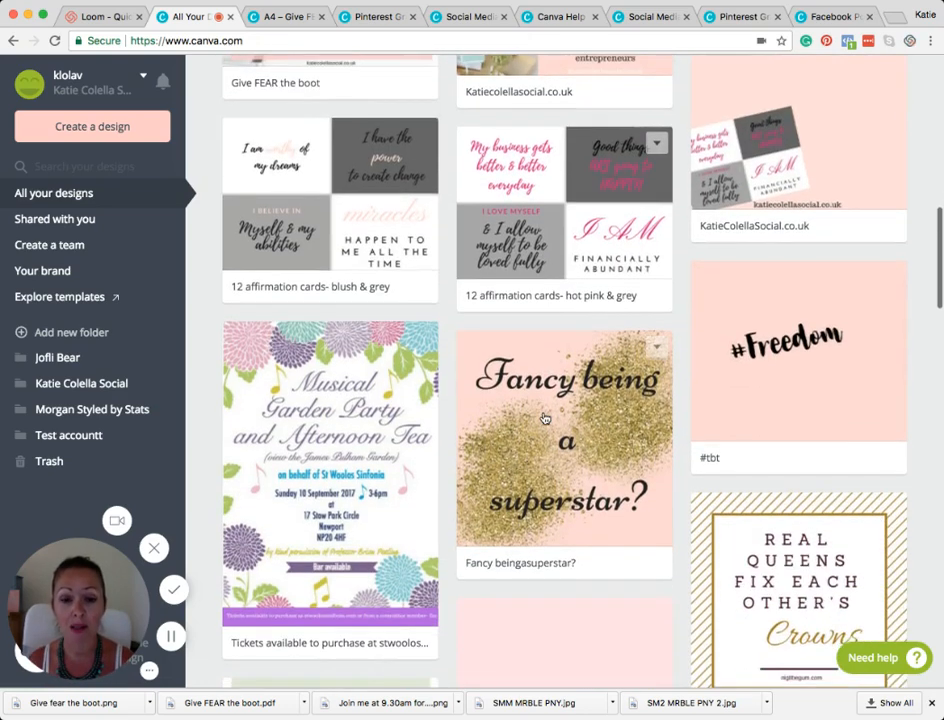
scroll(545, 418, "down", 4)
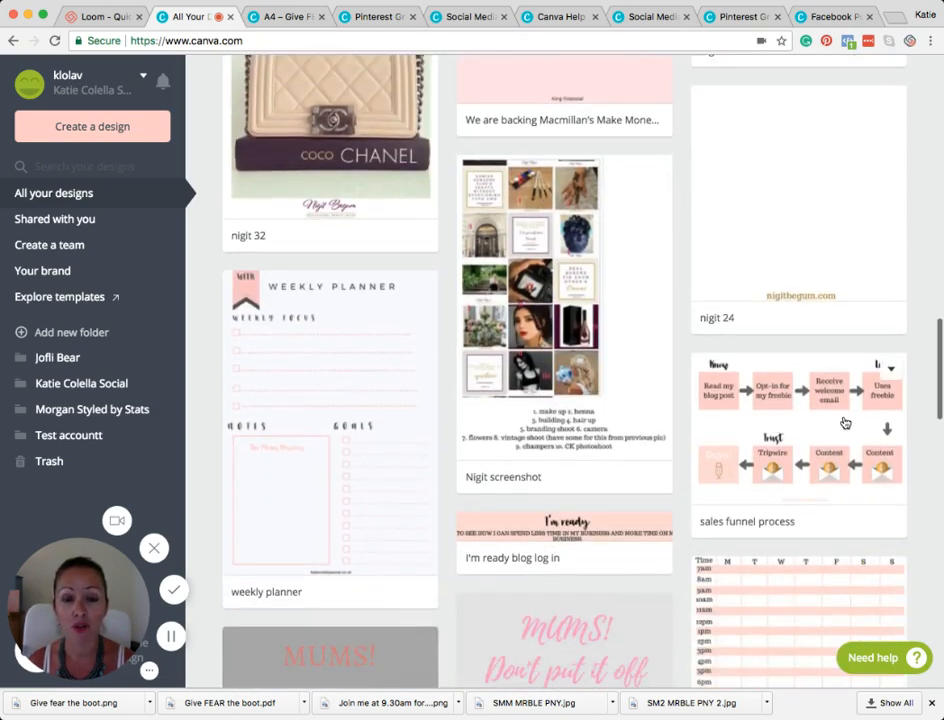
scroll(450, 329, "down", 5)
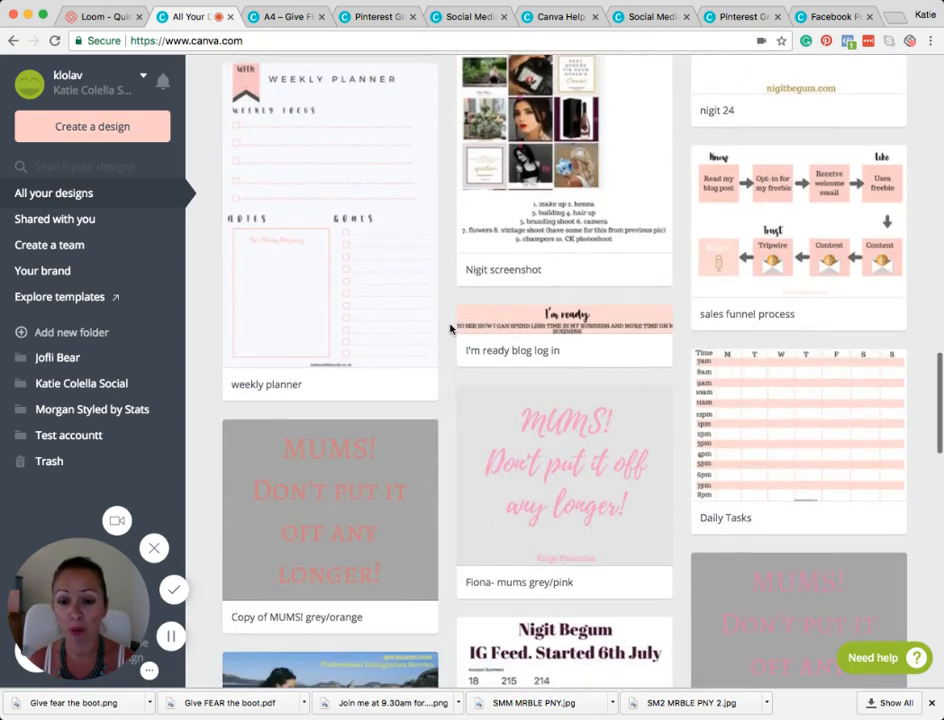
scroll(549, 330, "down", 3)
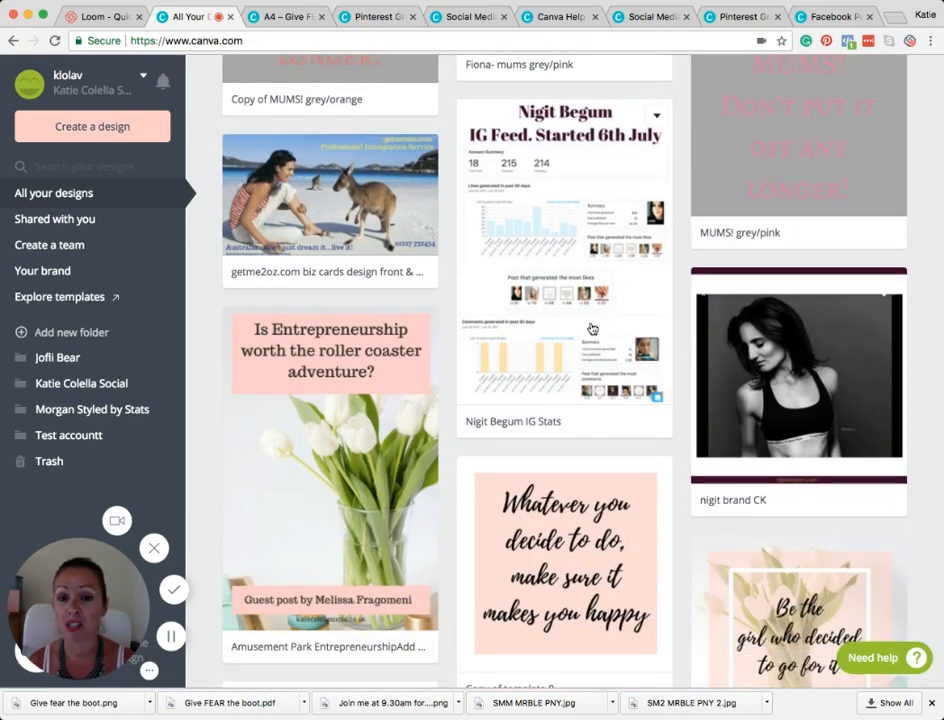
scroll(592, 328, "down", 2)
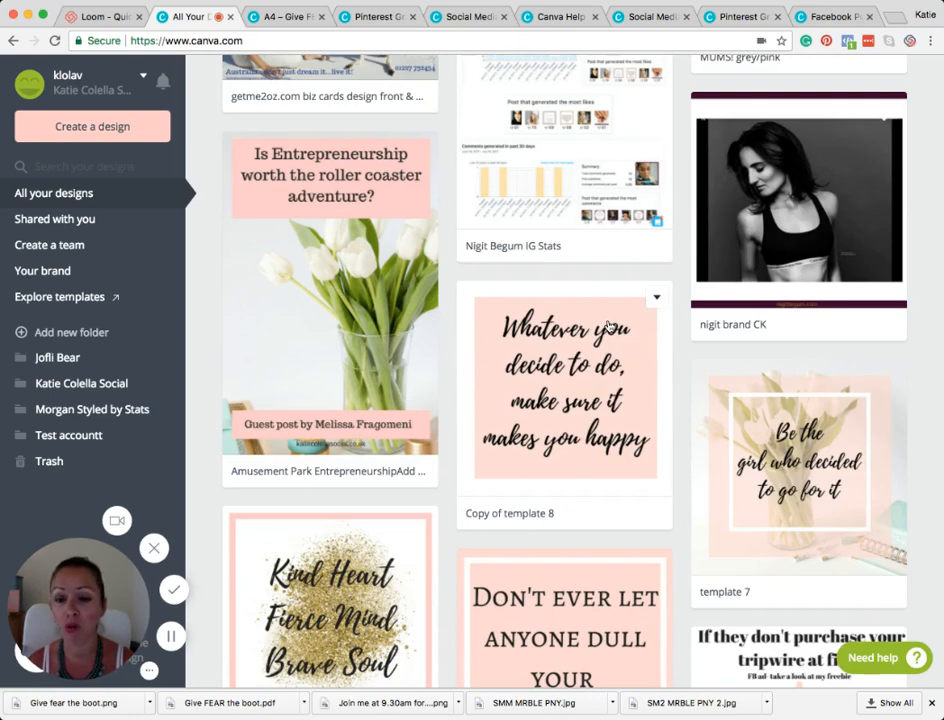
scroll(608, 326, "down", 5)
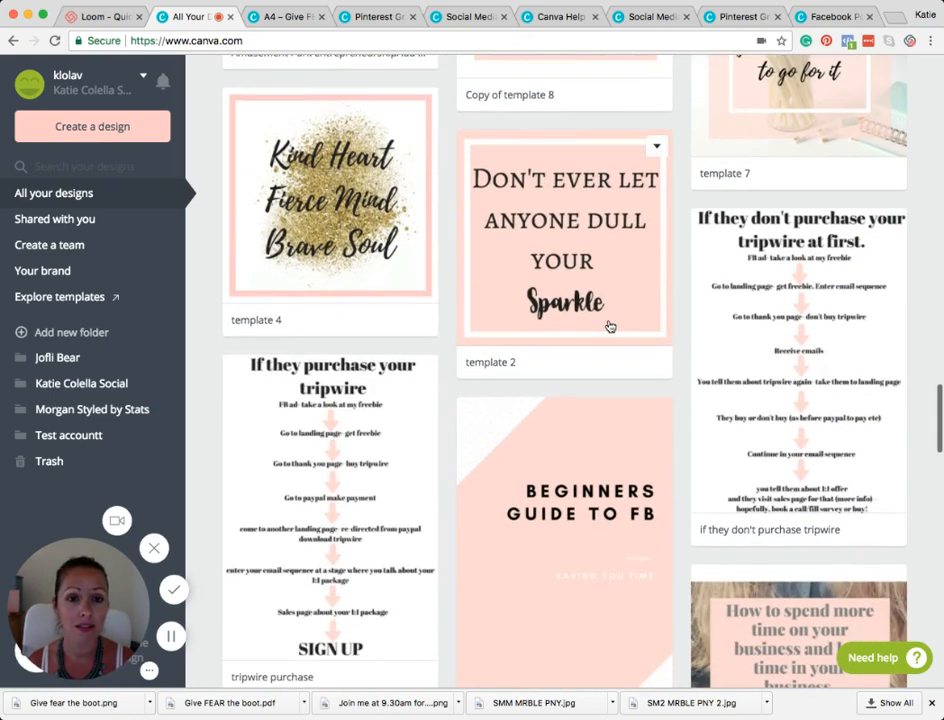
Look through the older saved designs, including the guide covers, worksheets, cheat sheet, monthly tracker and banners, and return to the start of the overview
scroll(609, 326, "down", 1)
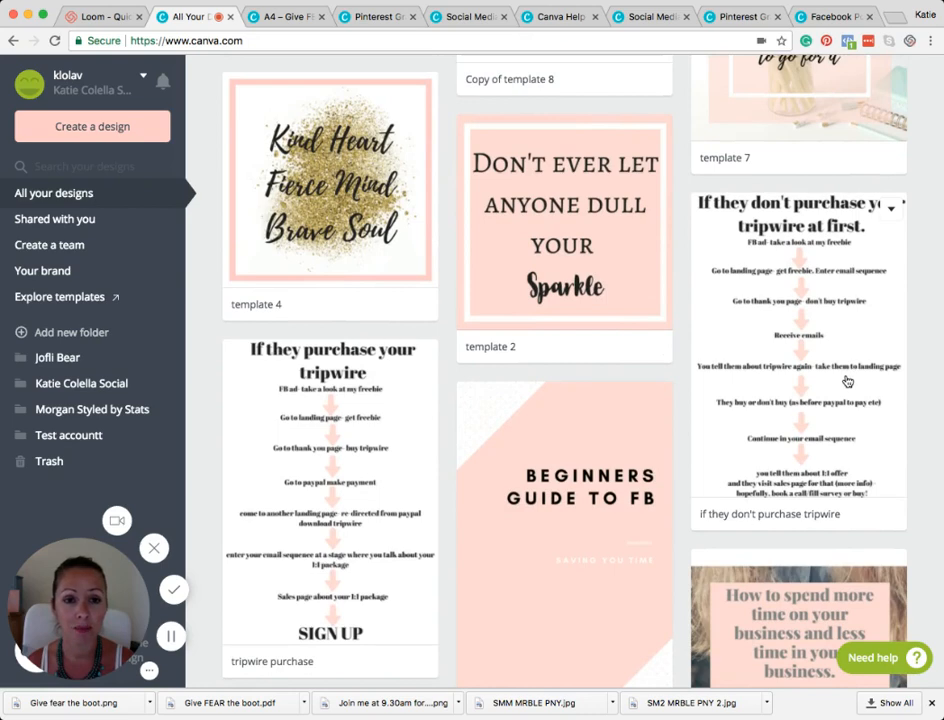
scroll(800, 380, "down", 3)
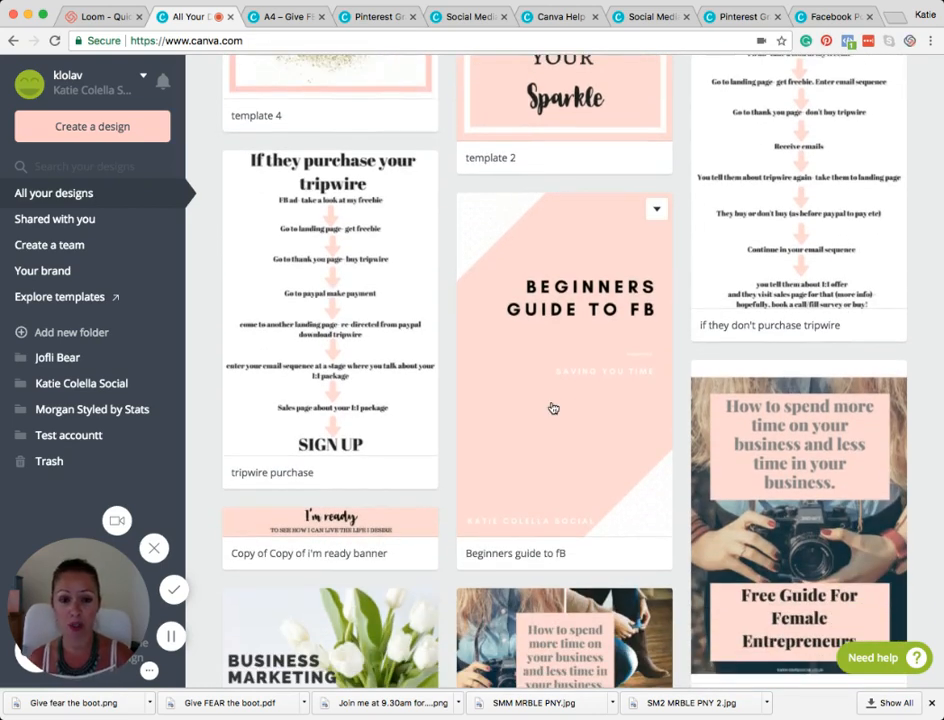
scroll(553, 408, "down", 5)
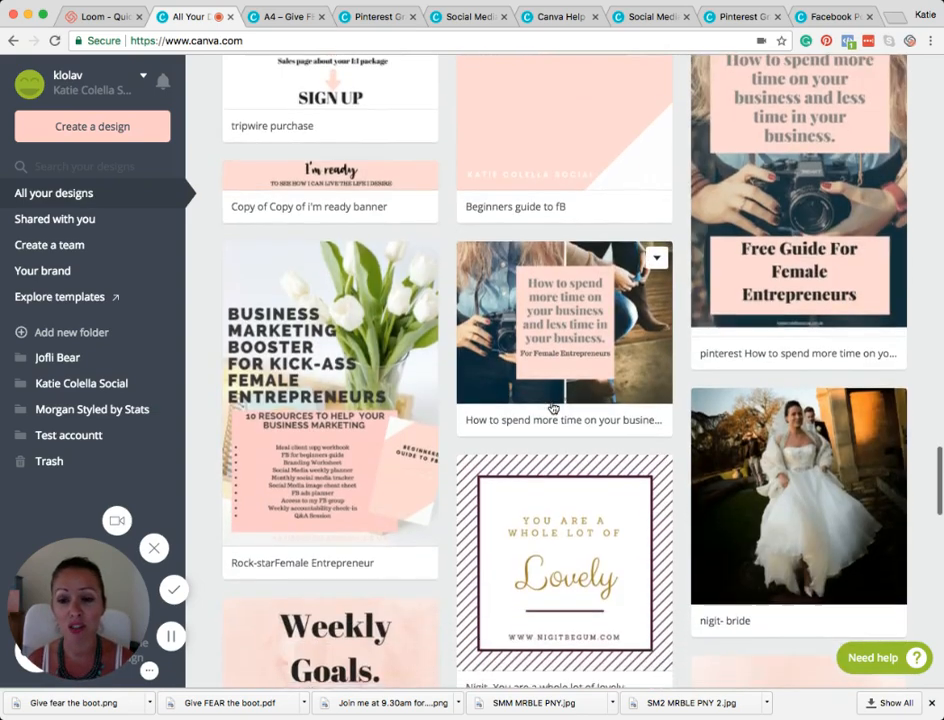
scroll(553, 408, "down", 7)
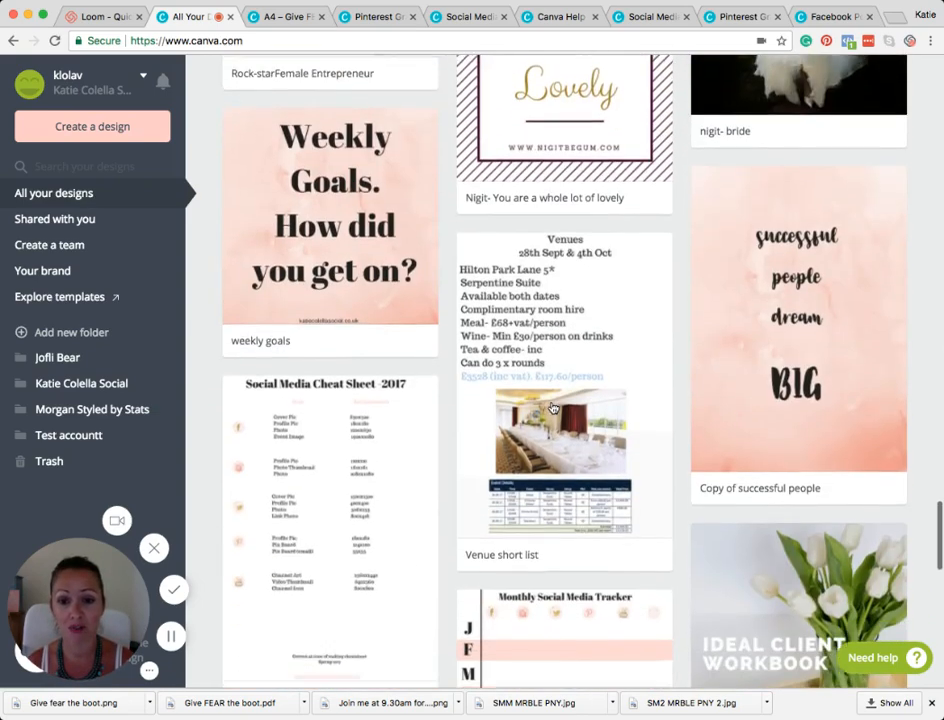
scroll(553, 408, "down", 2)
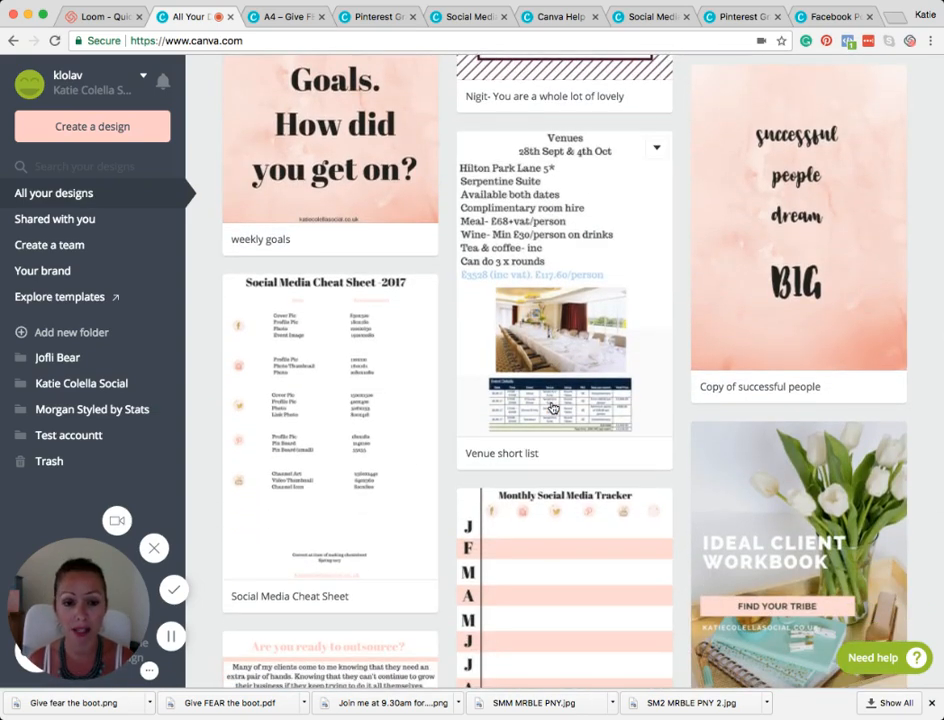
scroll(553, 408, "down", 3)
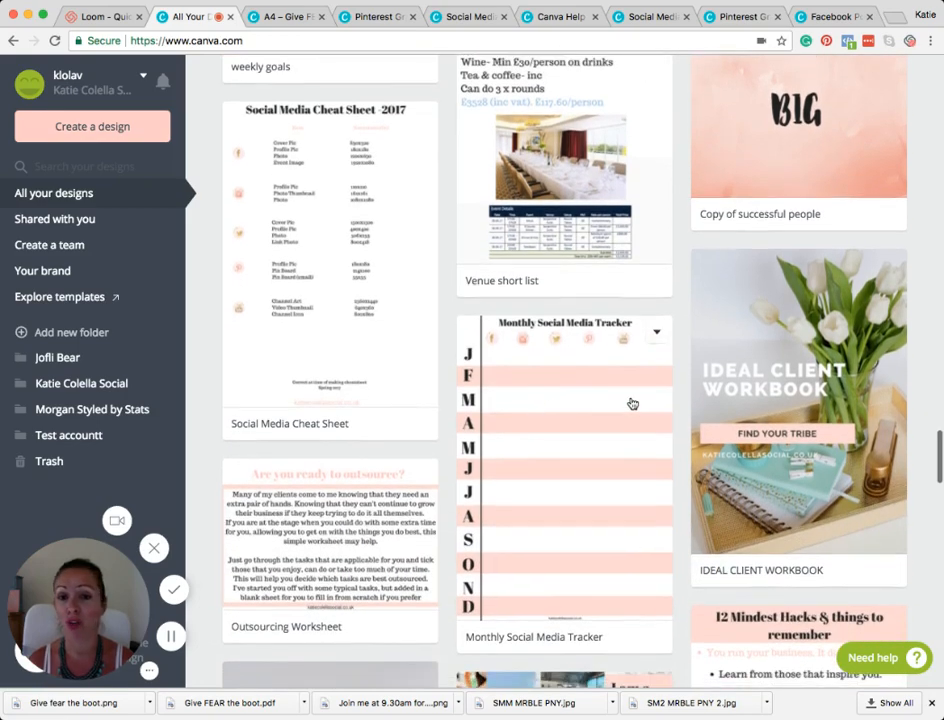
scroll(561, 397, "down", 10)
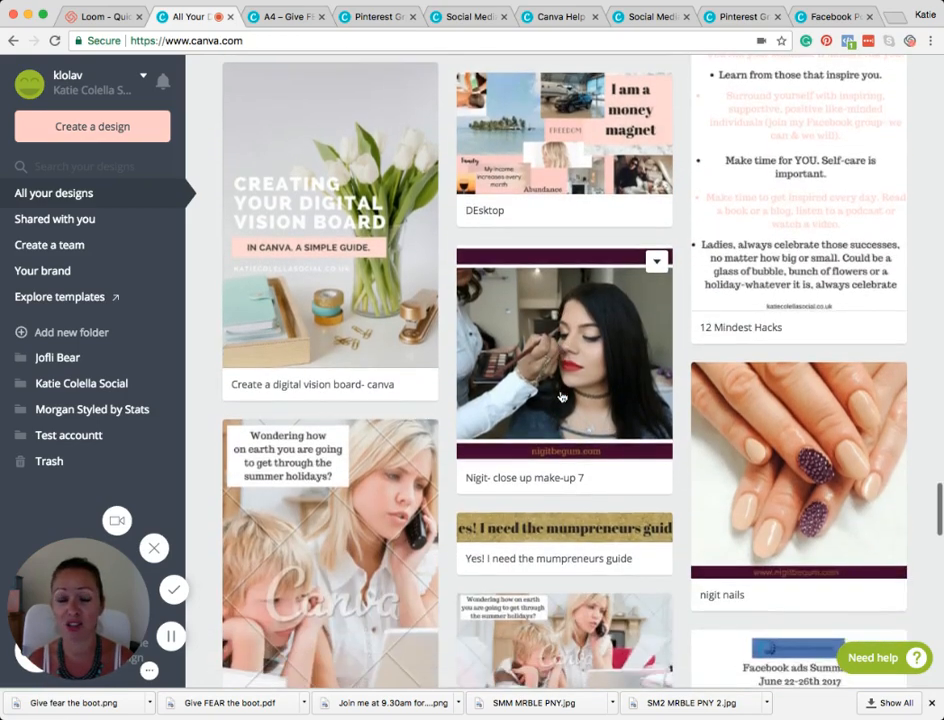
scroll(561, 397, "down", 5)
scroll(561, 397, "down", 10)
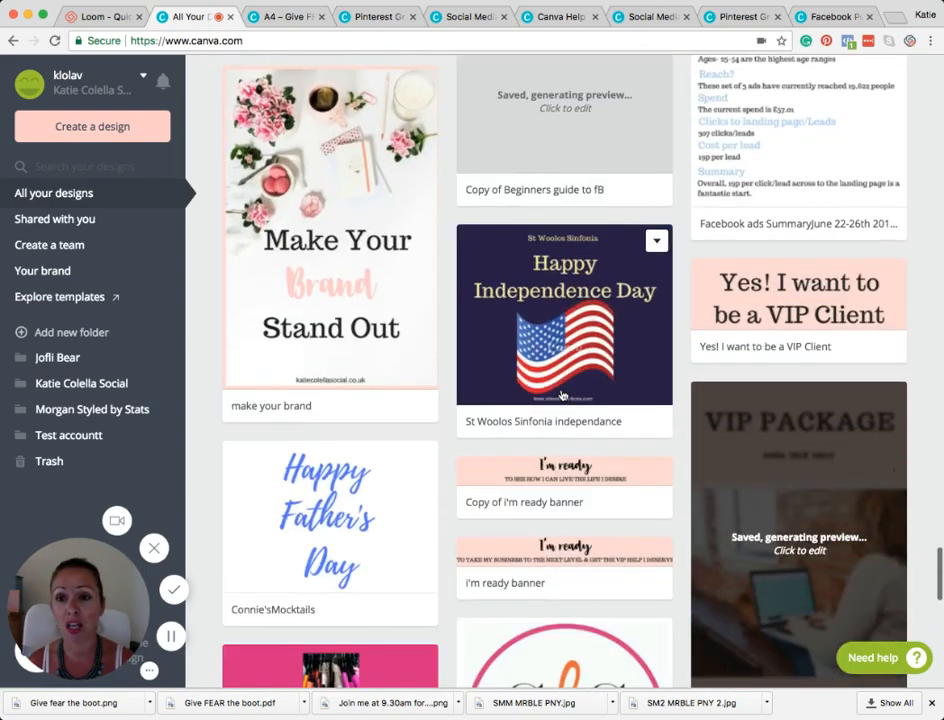
scroll(561, 397, "up", 20)
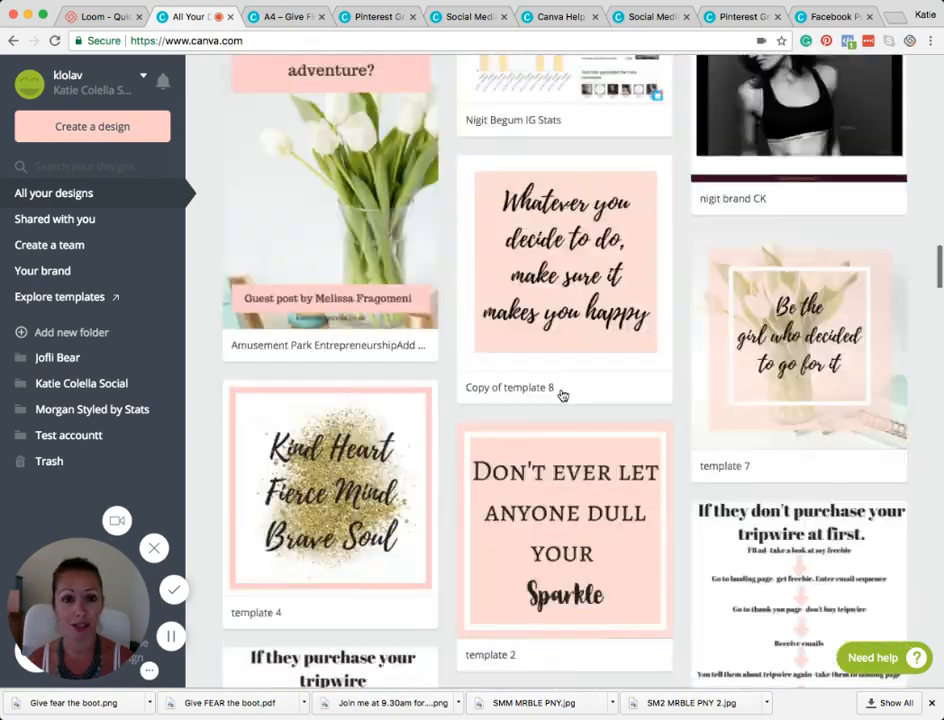
scroll(563, 396, "up", 15)
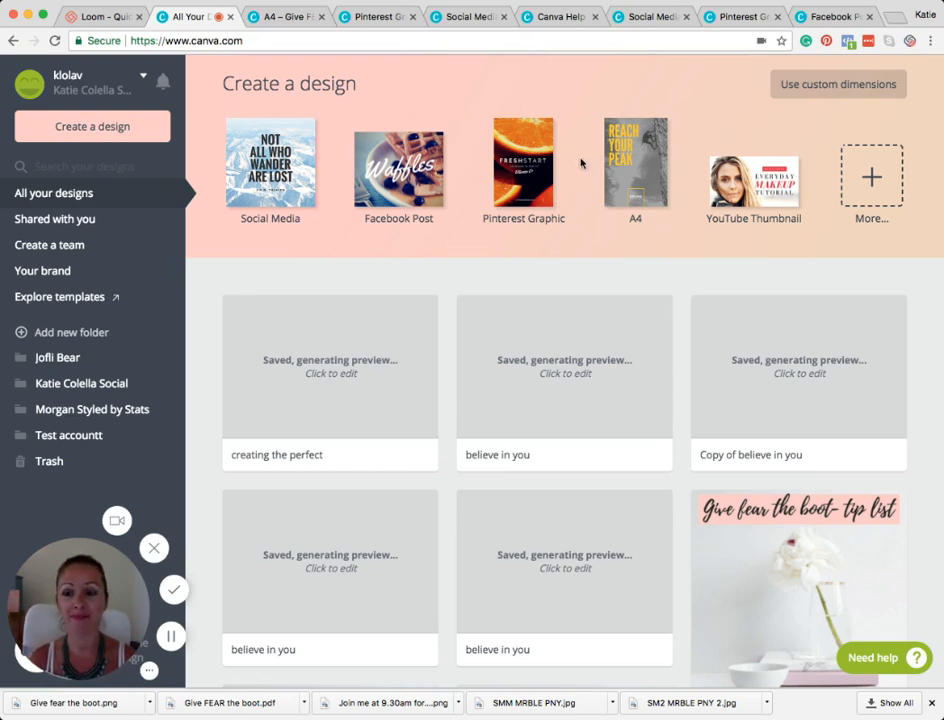
left_click(115, 521)
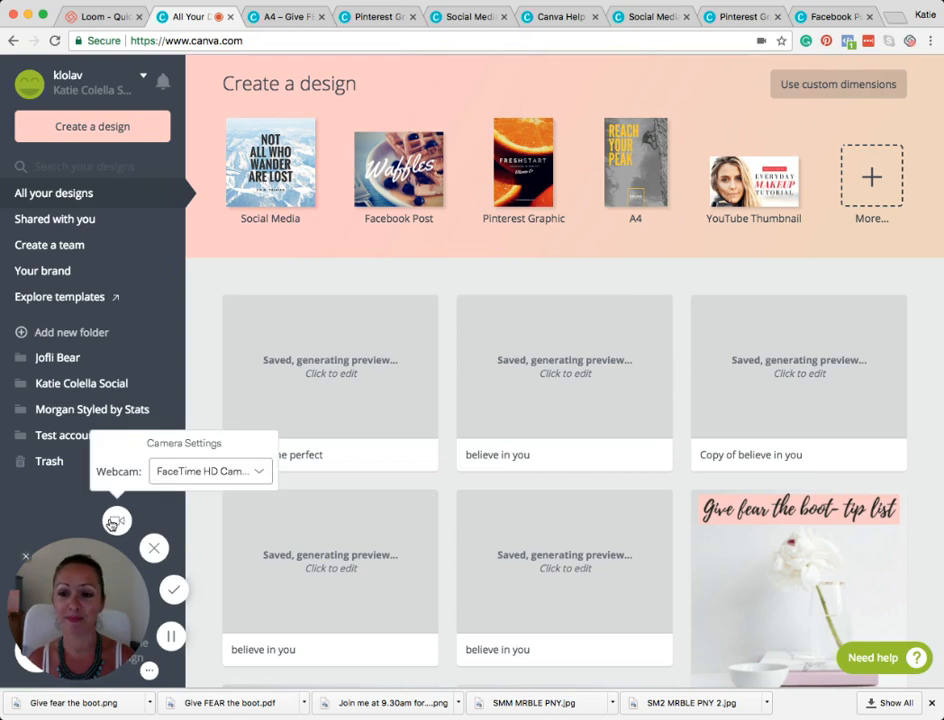
left_click(154, 550)
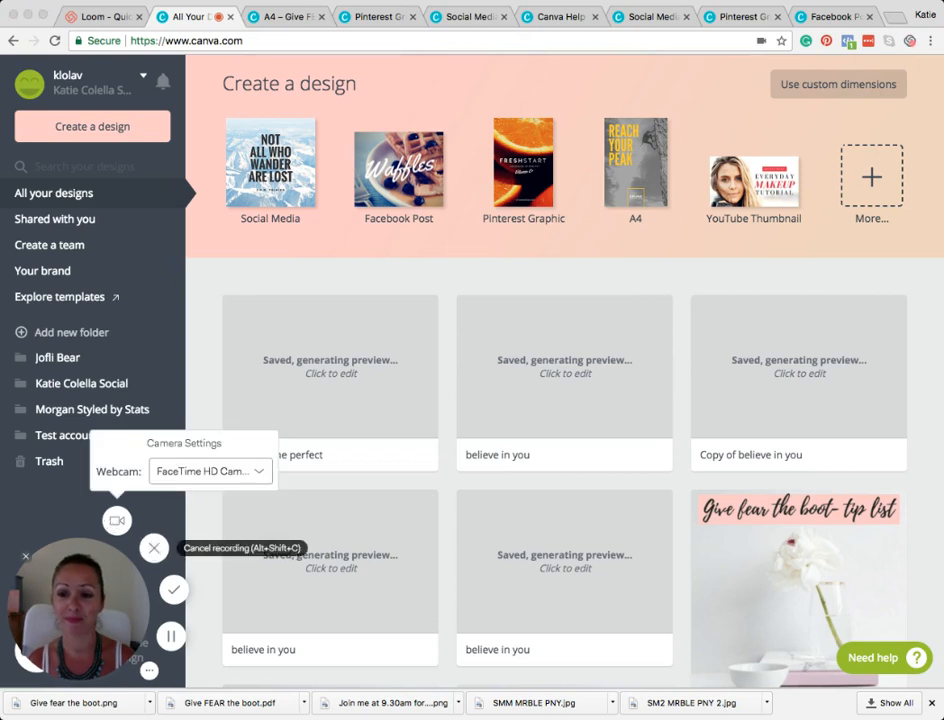